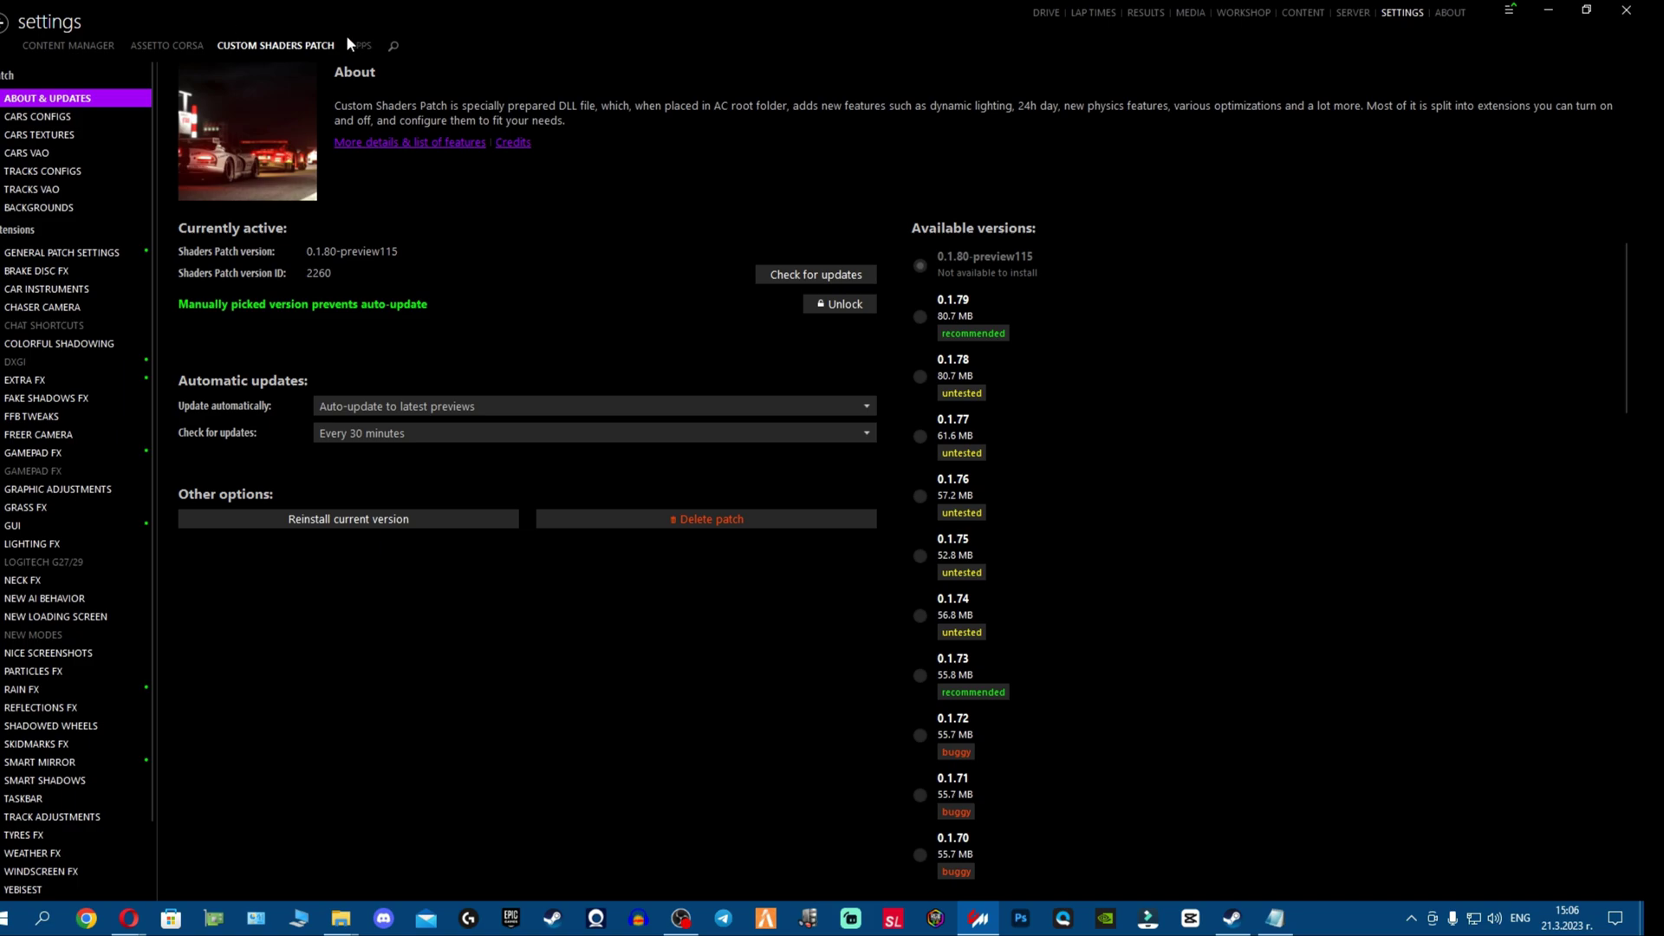
Step: Review the Assetto Corsa video settings and the list of activated apps
{"action": "left_click", "coordinate": [170, 46]}
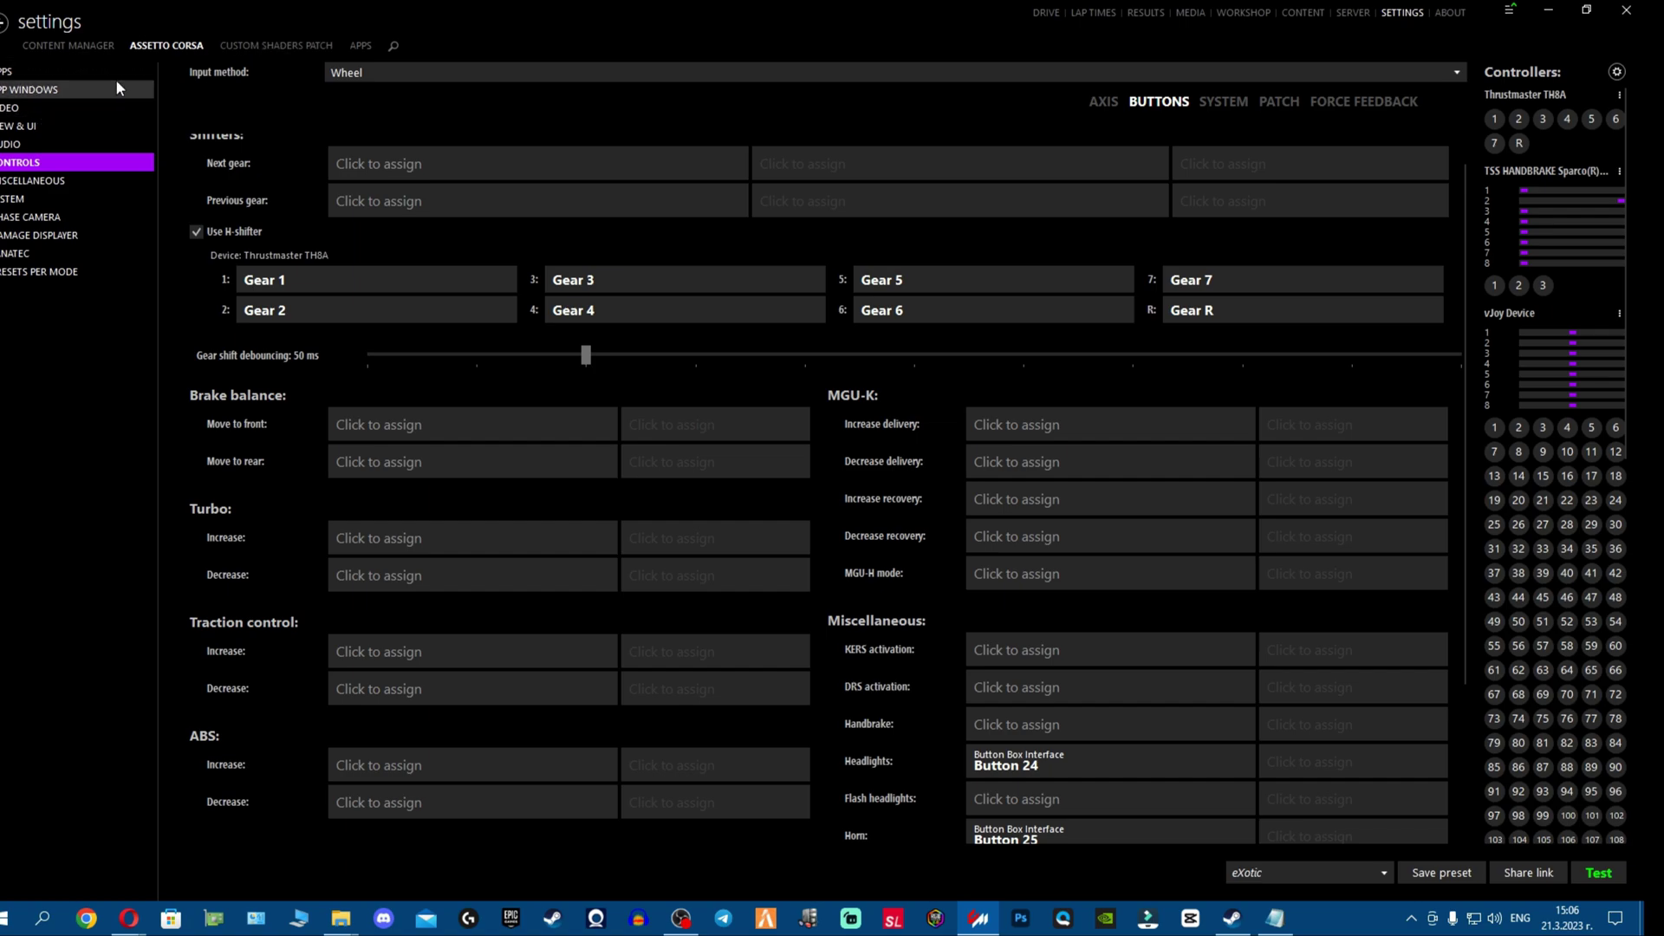
{"action": "left_click", "coordinate": [62, 108]}
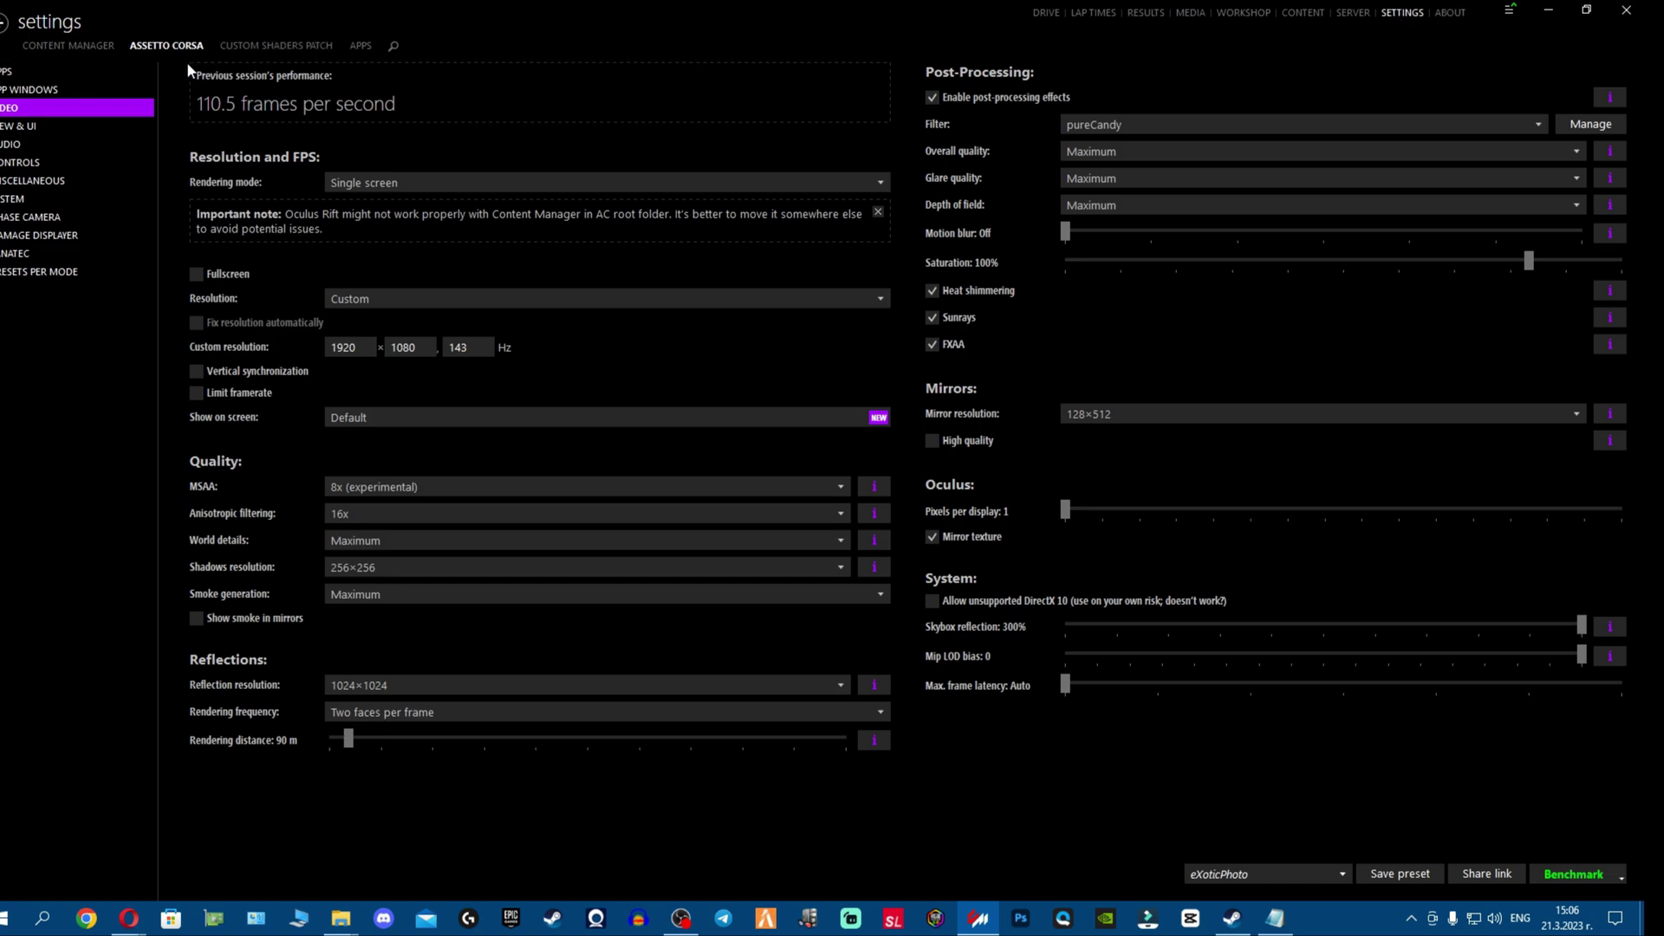
{"action": "left_click", "coordinate": [81, 75]}
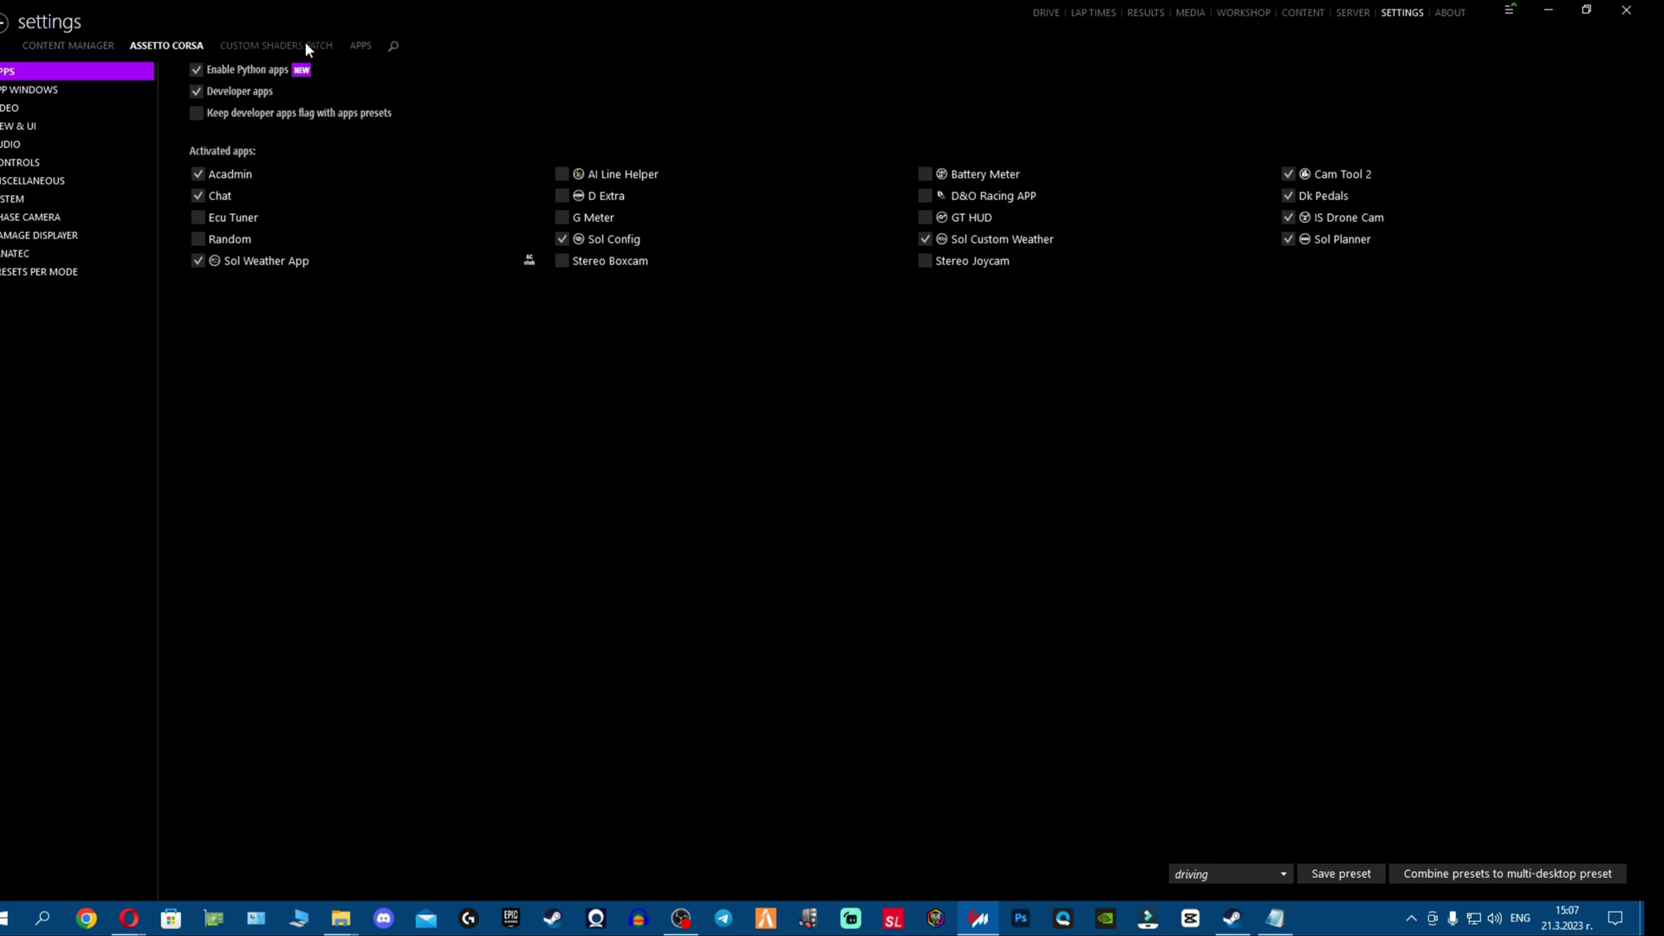
Step: Review the Particles FX extension settings of Custom Shaders Patch
{"action": "left_click", "coordinate": [308, 48]}
{"action": "scroll", "coordinate": [87, 390], "scroll_direction": "down", "scroll_amount": 3}
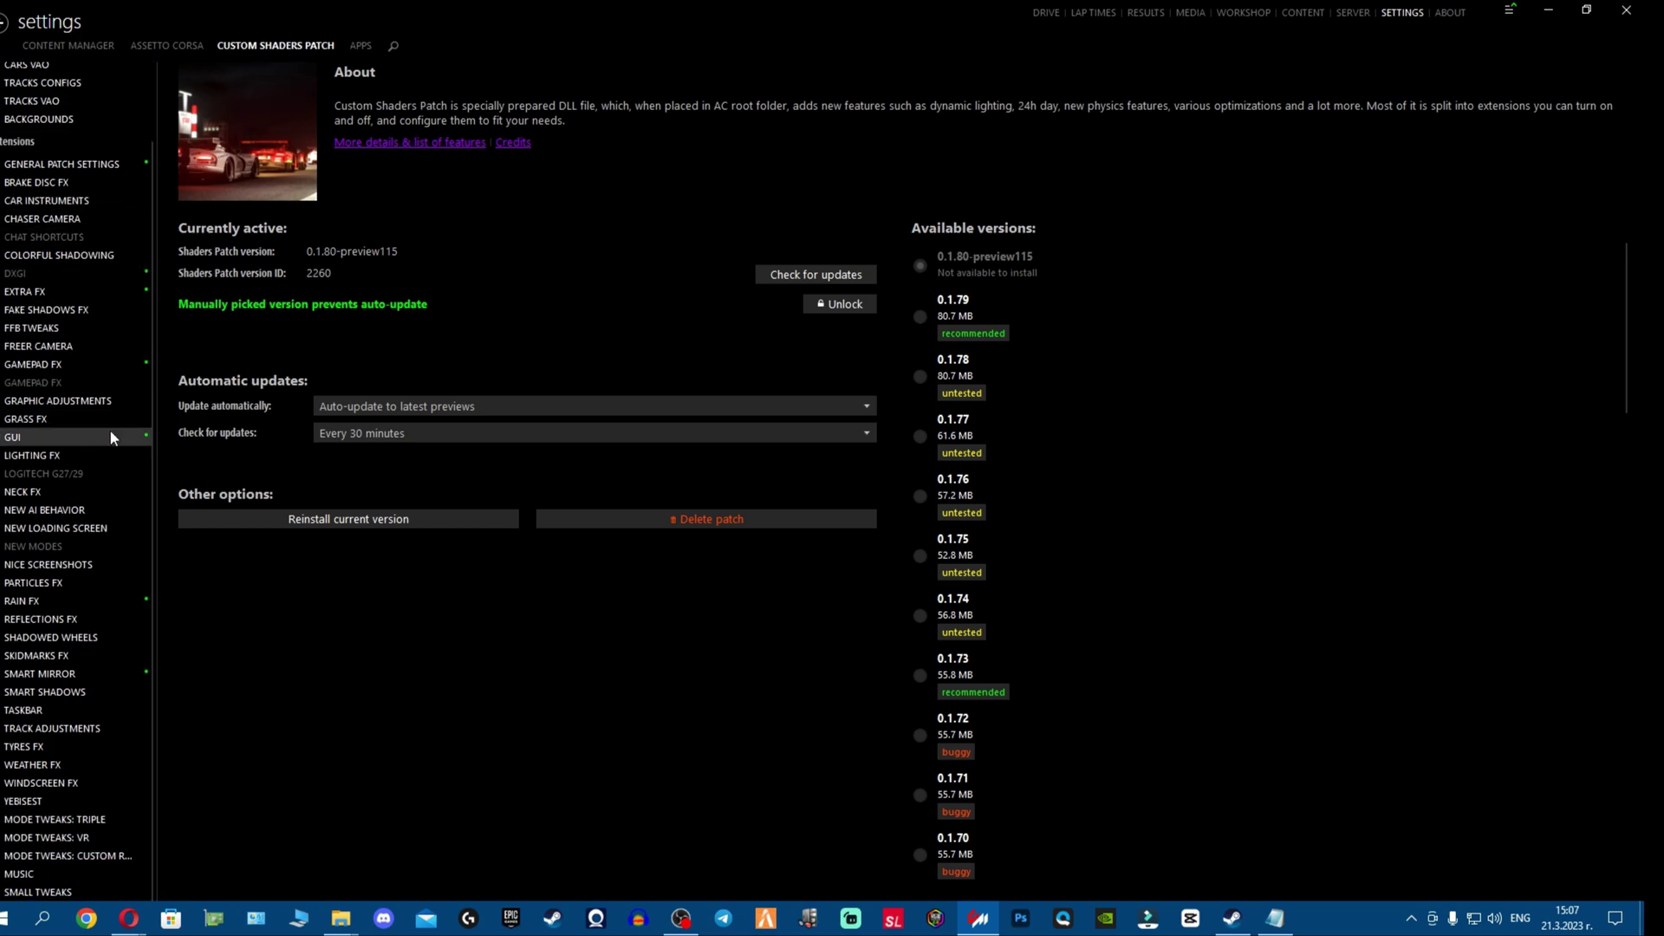
{"action": "left_click", "coordinate": [87, 583]}
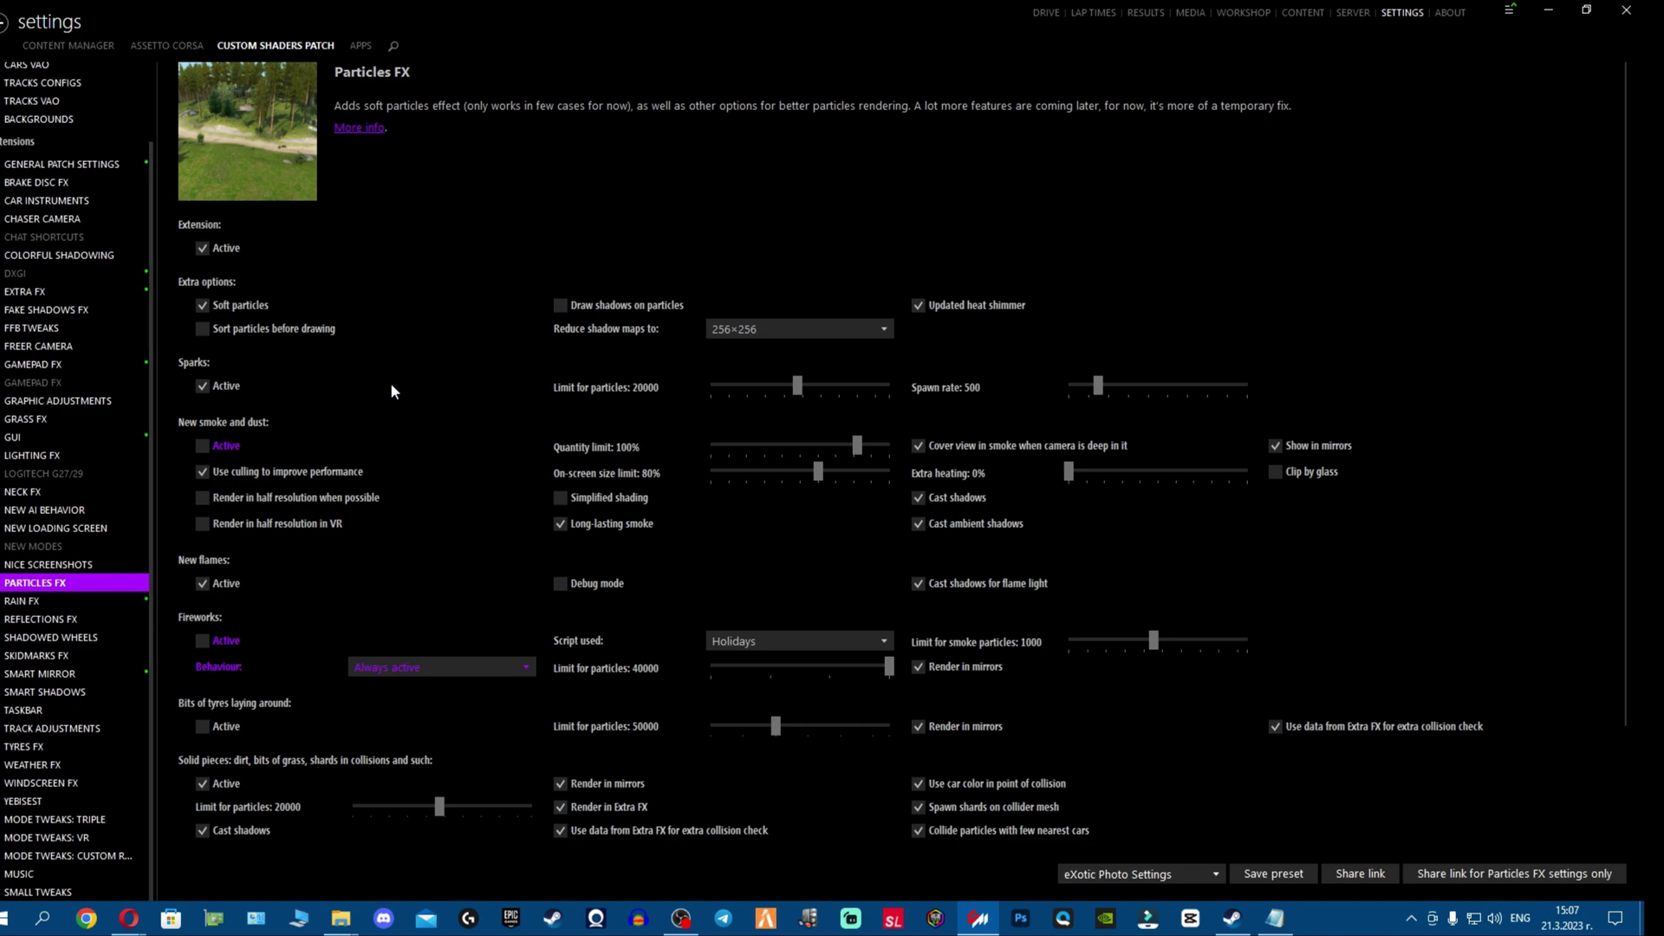
Step: In the Weather FX extension, choose Sol 2.4 as the controller script and Pure as the weather script
{"action": "left_click", "coordinate": [103, 762]}
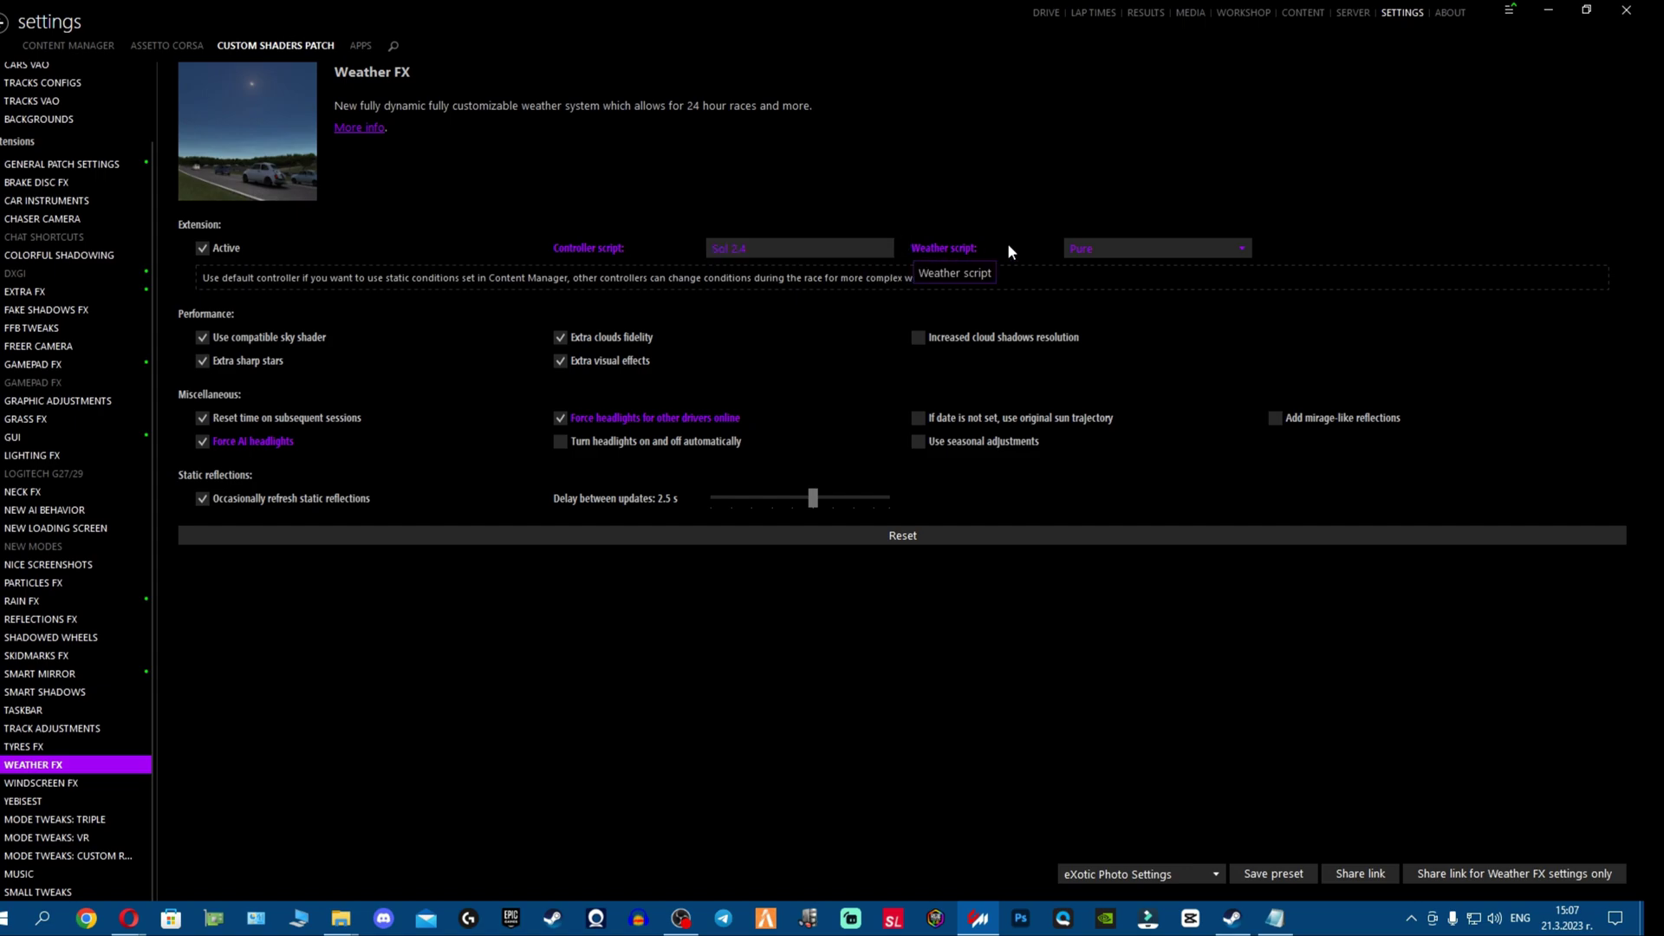
{"action": "left_click", "coordinate": [841, 248]}
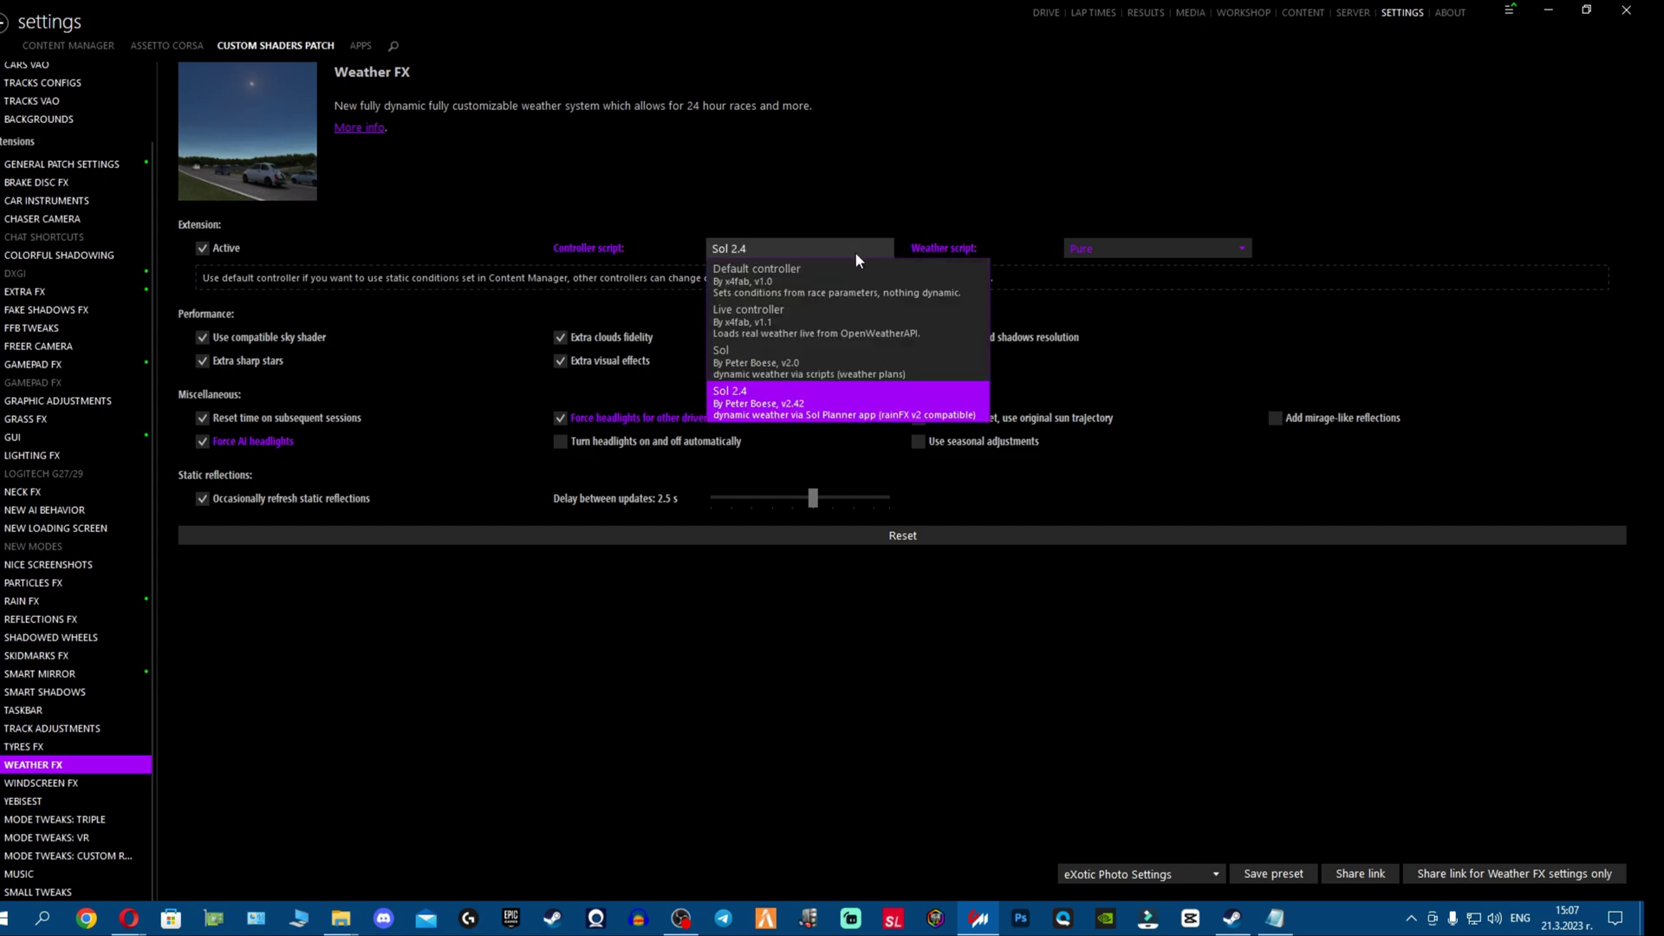
{"action": "left_click", "coordinate": [849, 401]}
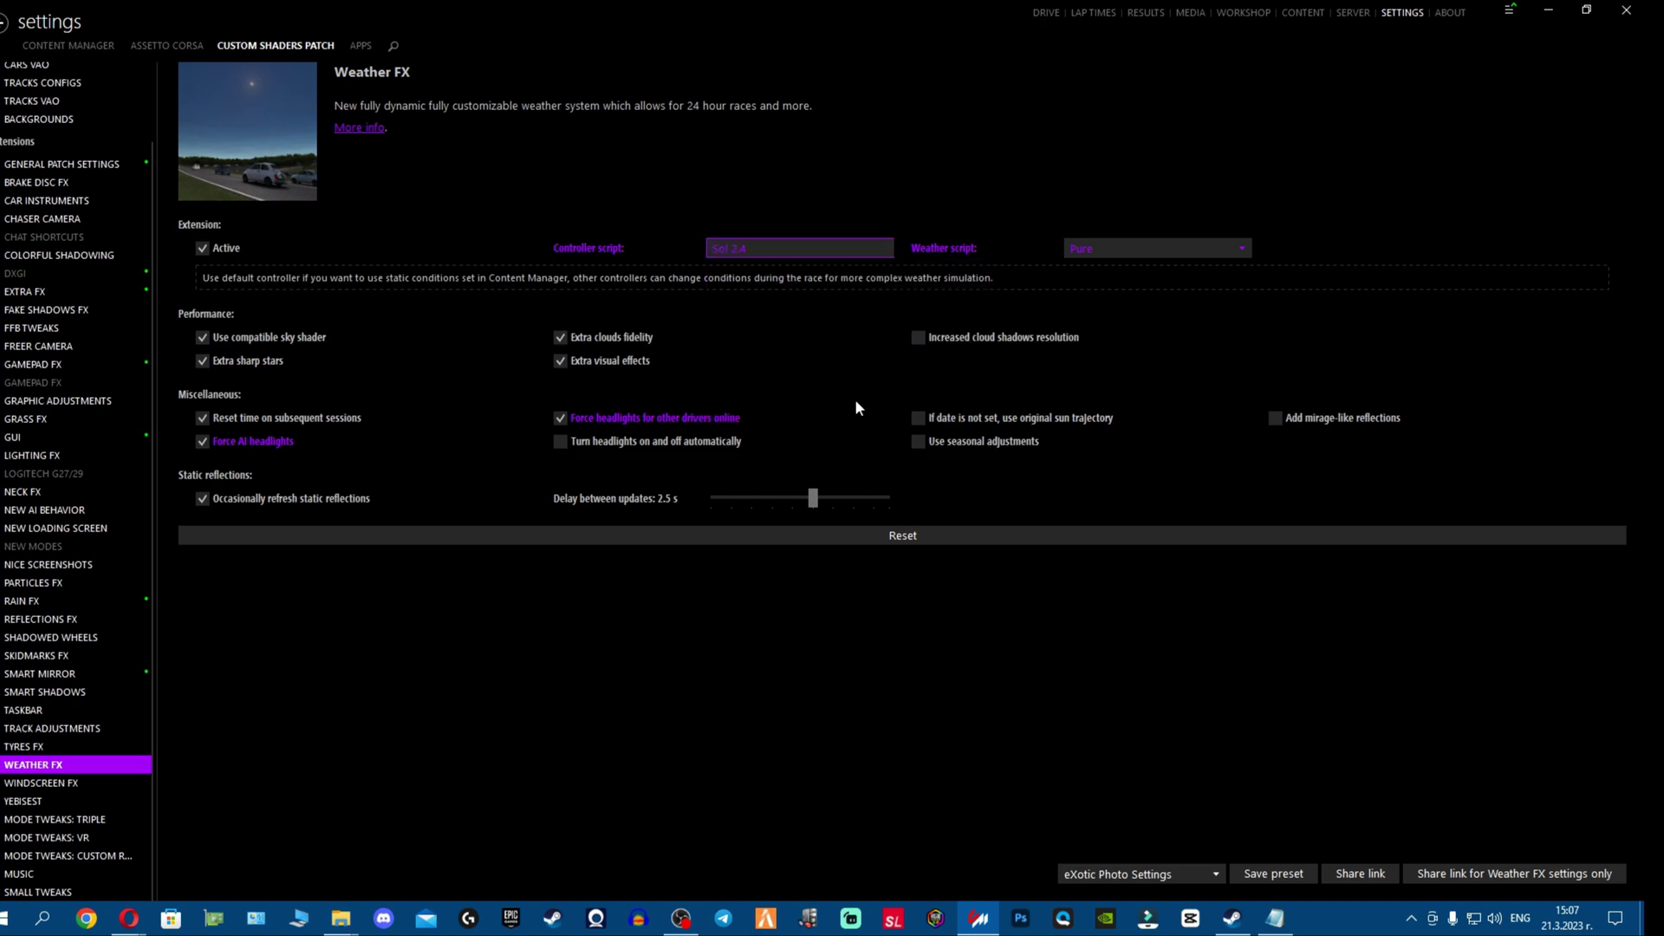
{"action": "left_click", "coordinate": [1163, 249]}
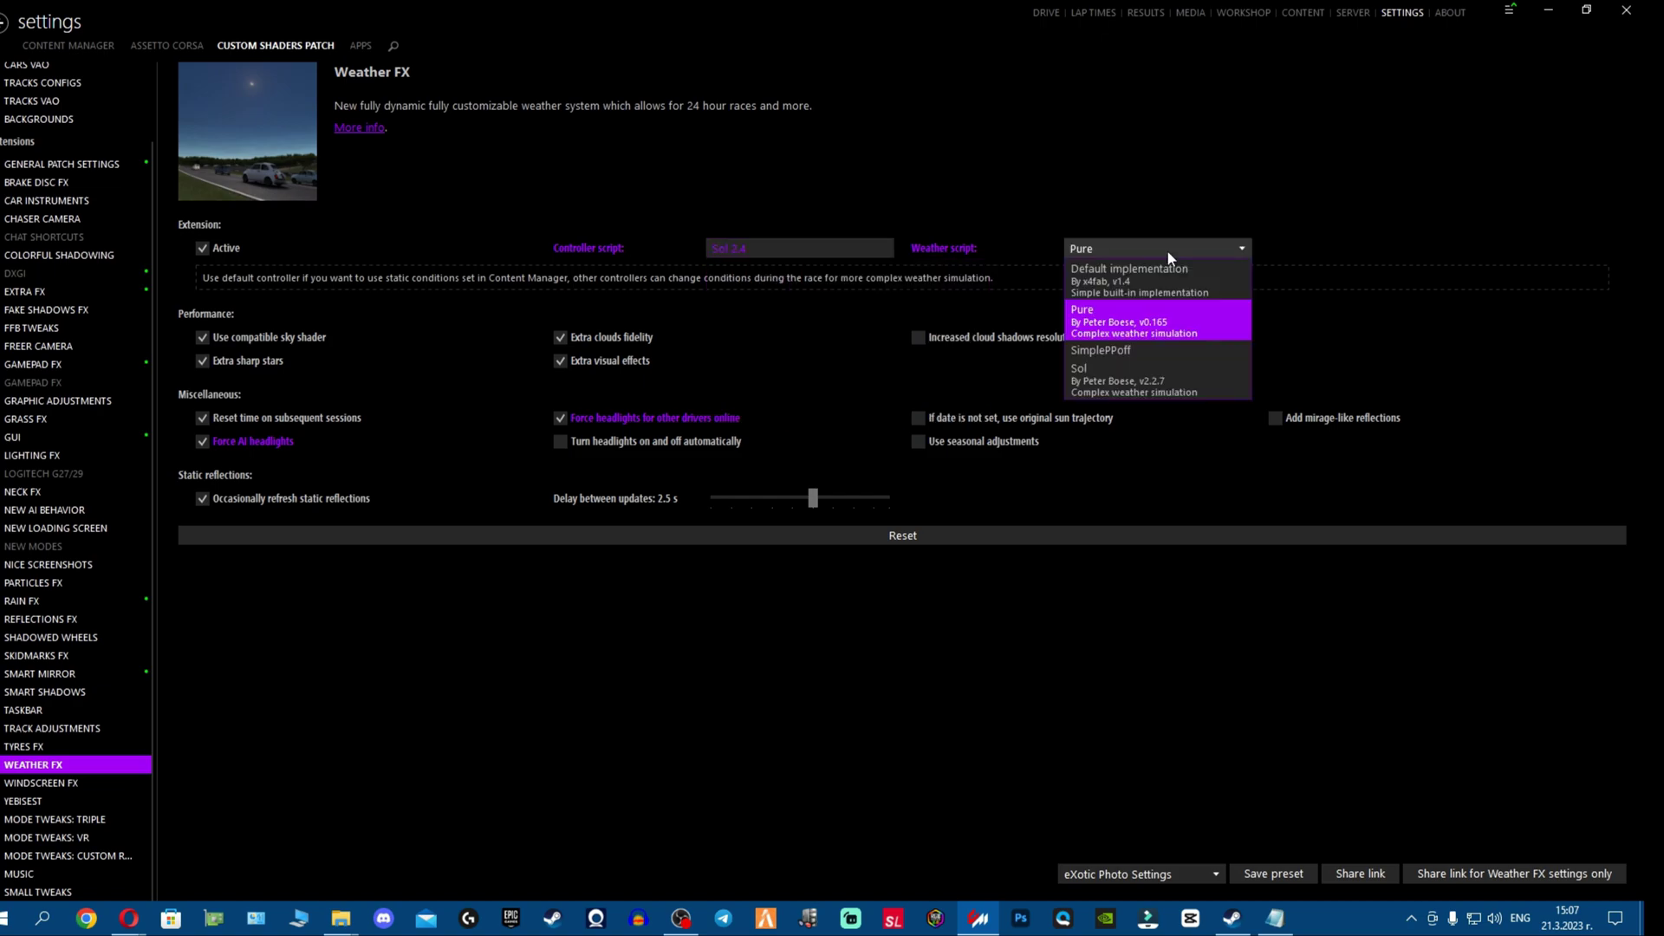
{"action": "left_click", "coordinate": [1211, 317]}
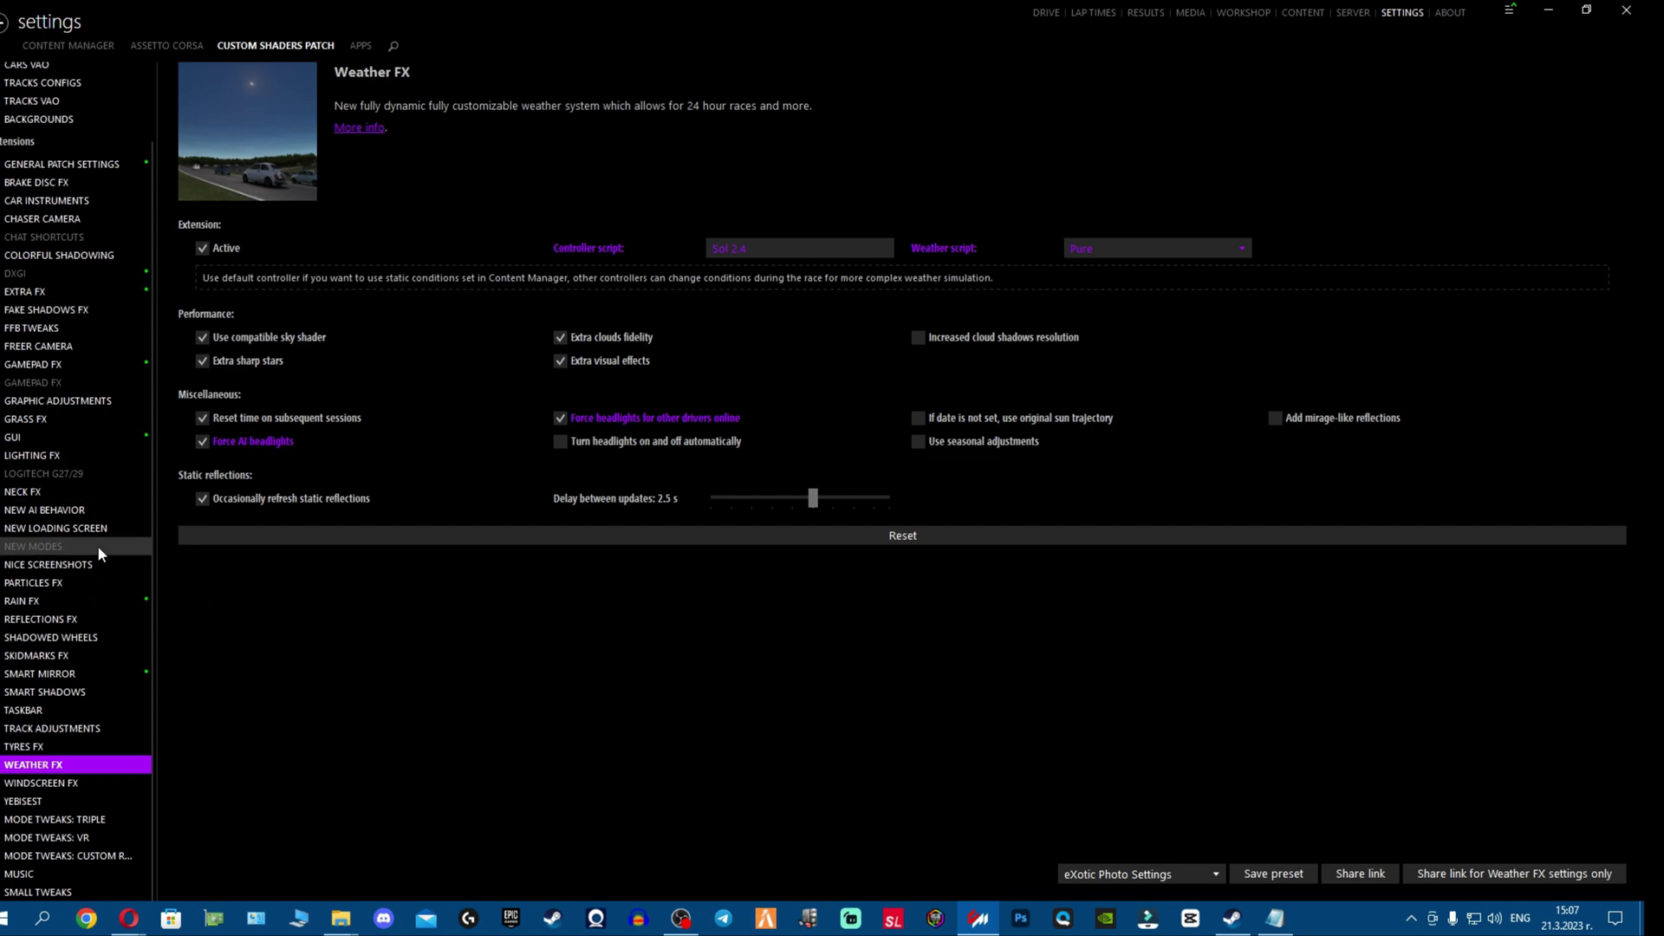
Step: Review the Extra FX, Assetto Corsa video and Weather FX settings again
{"action": "left_click", "coordinate": [81, 291]}
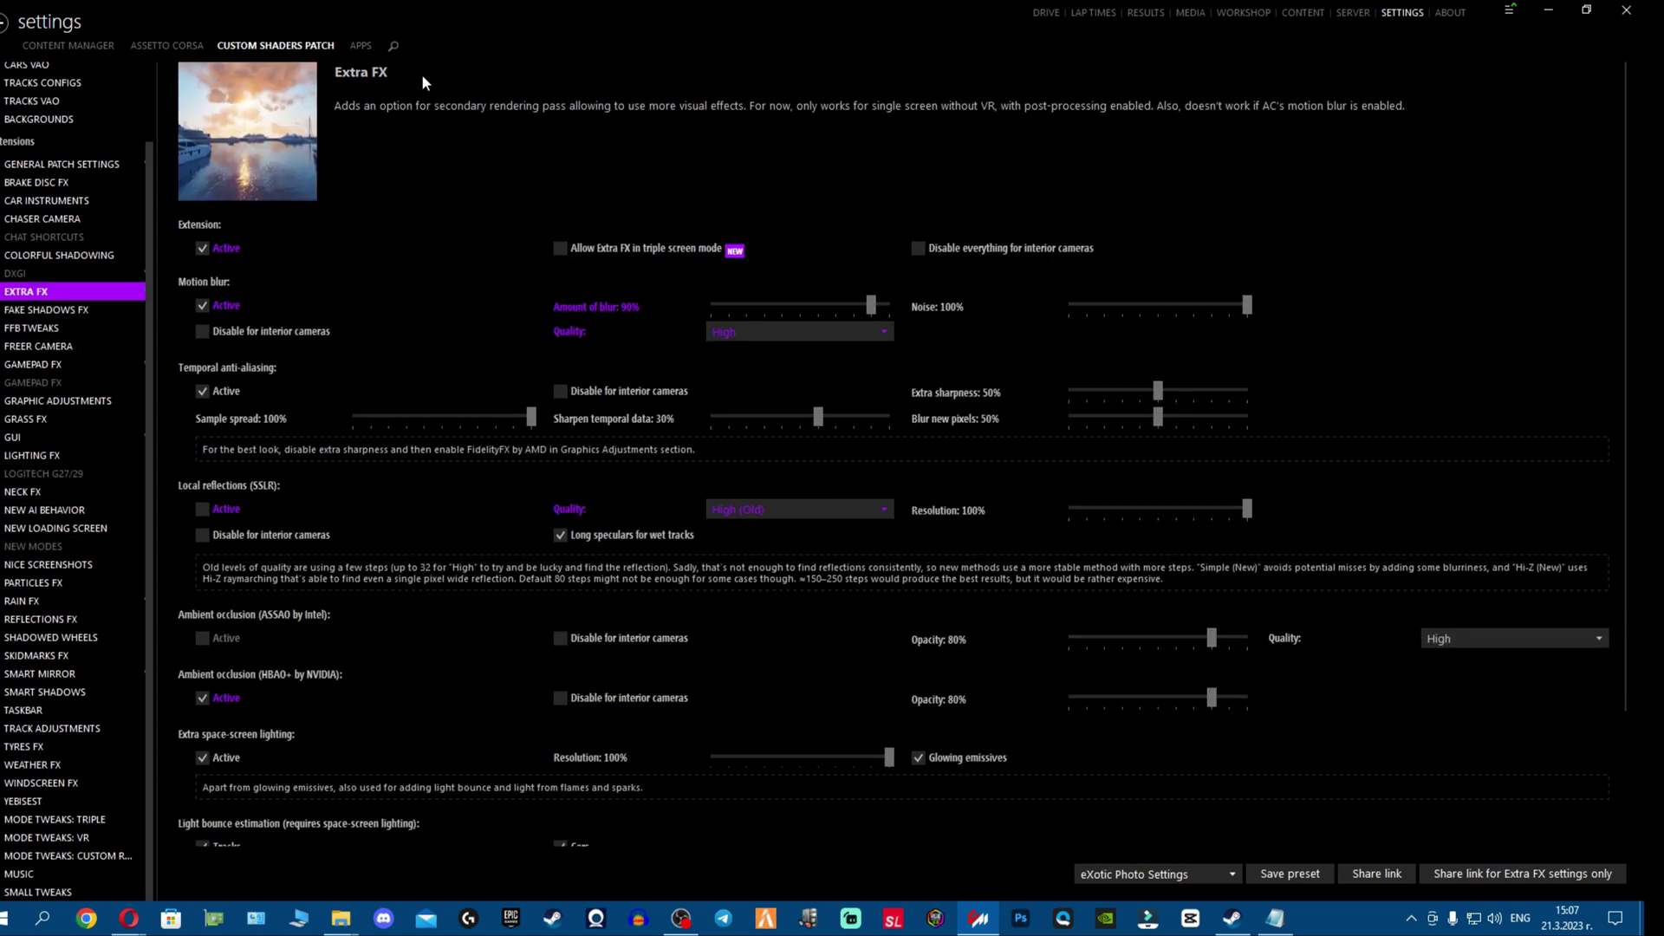
{"action": "left_click", "coordinate": [191, 52]}
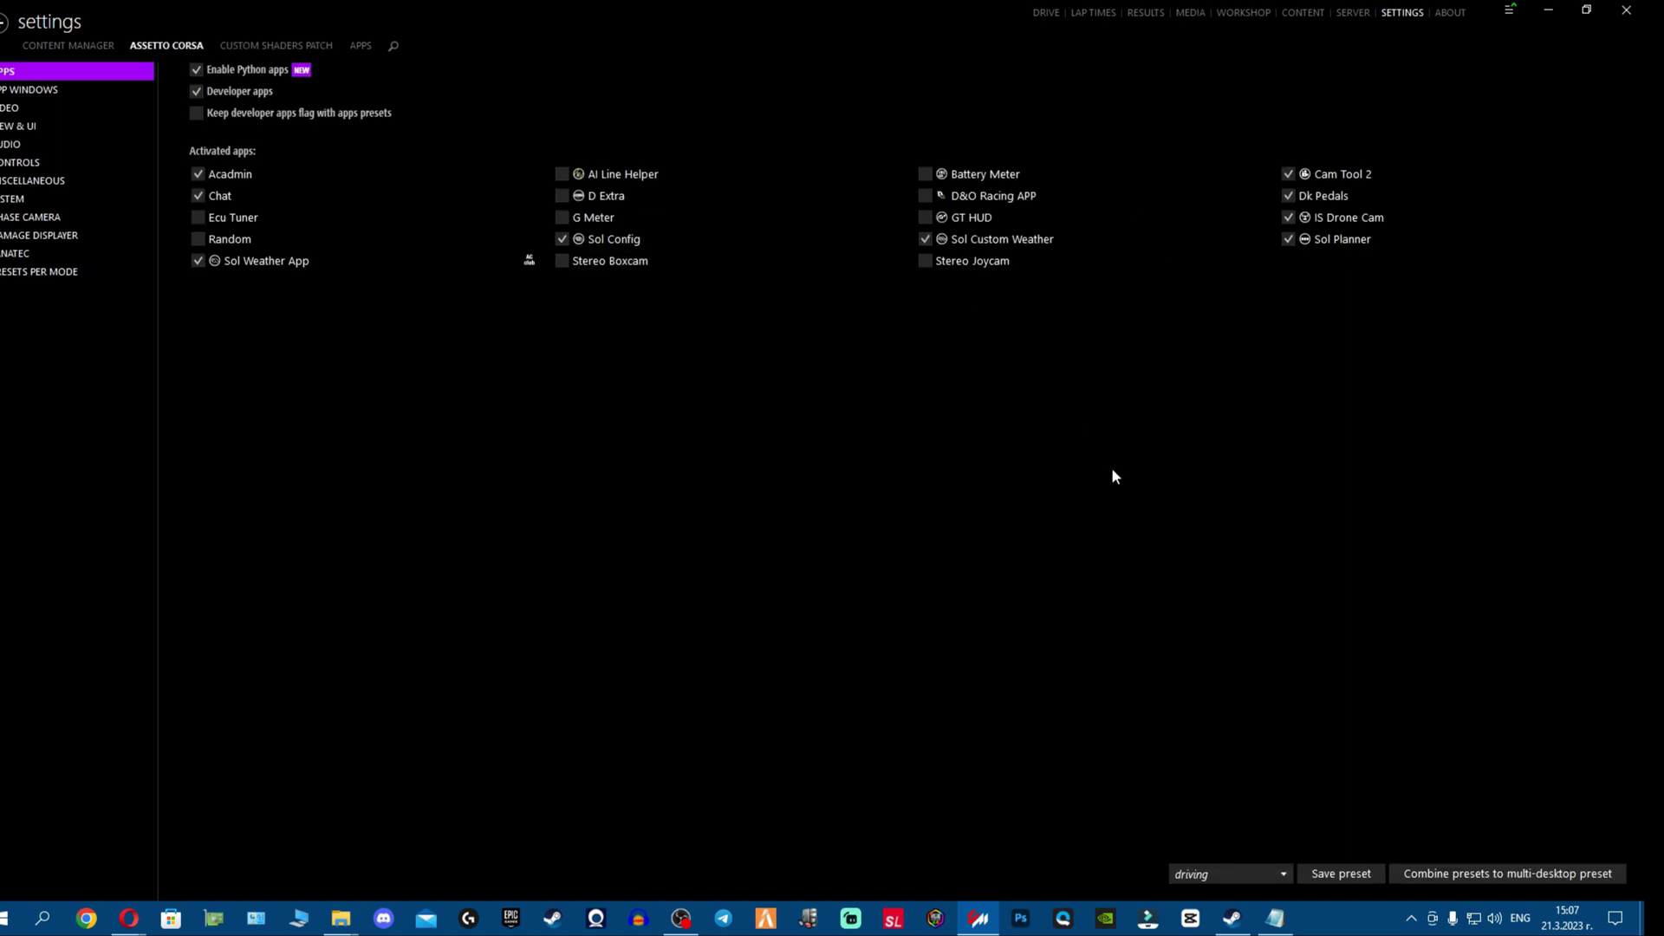
{"action": "left_click", "coordinate": [117, 107]}
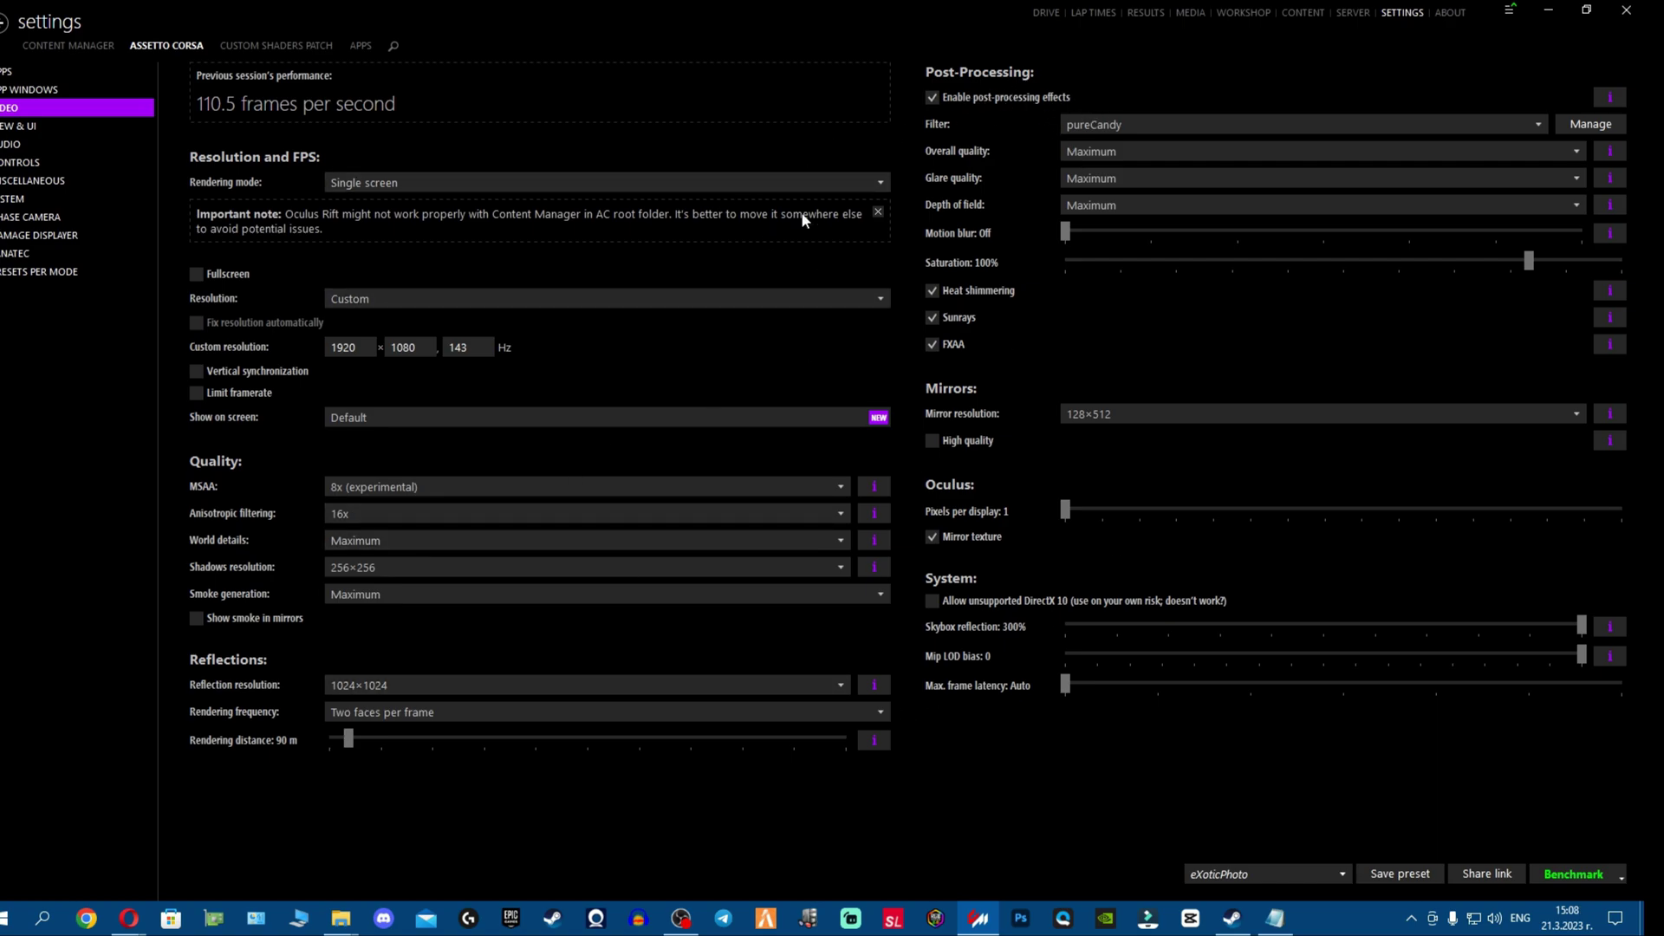
{"action": "left_click", "coordinate": [273, 46]}
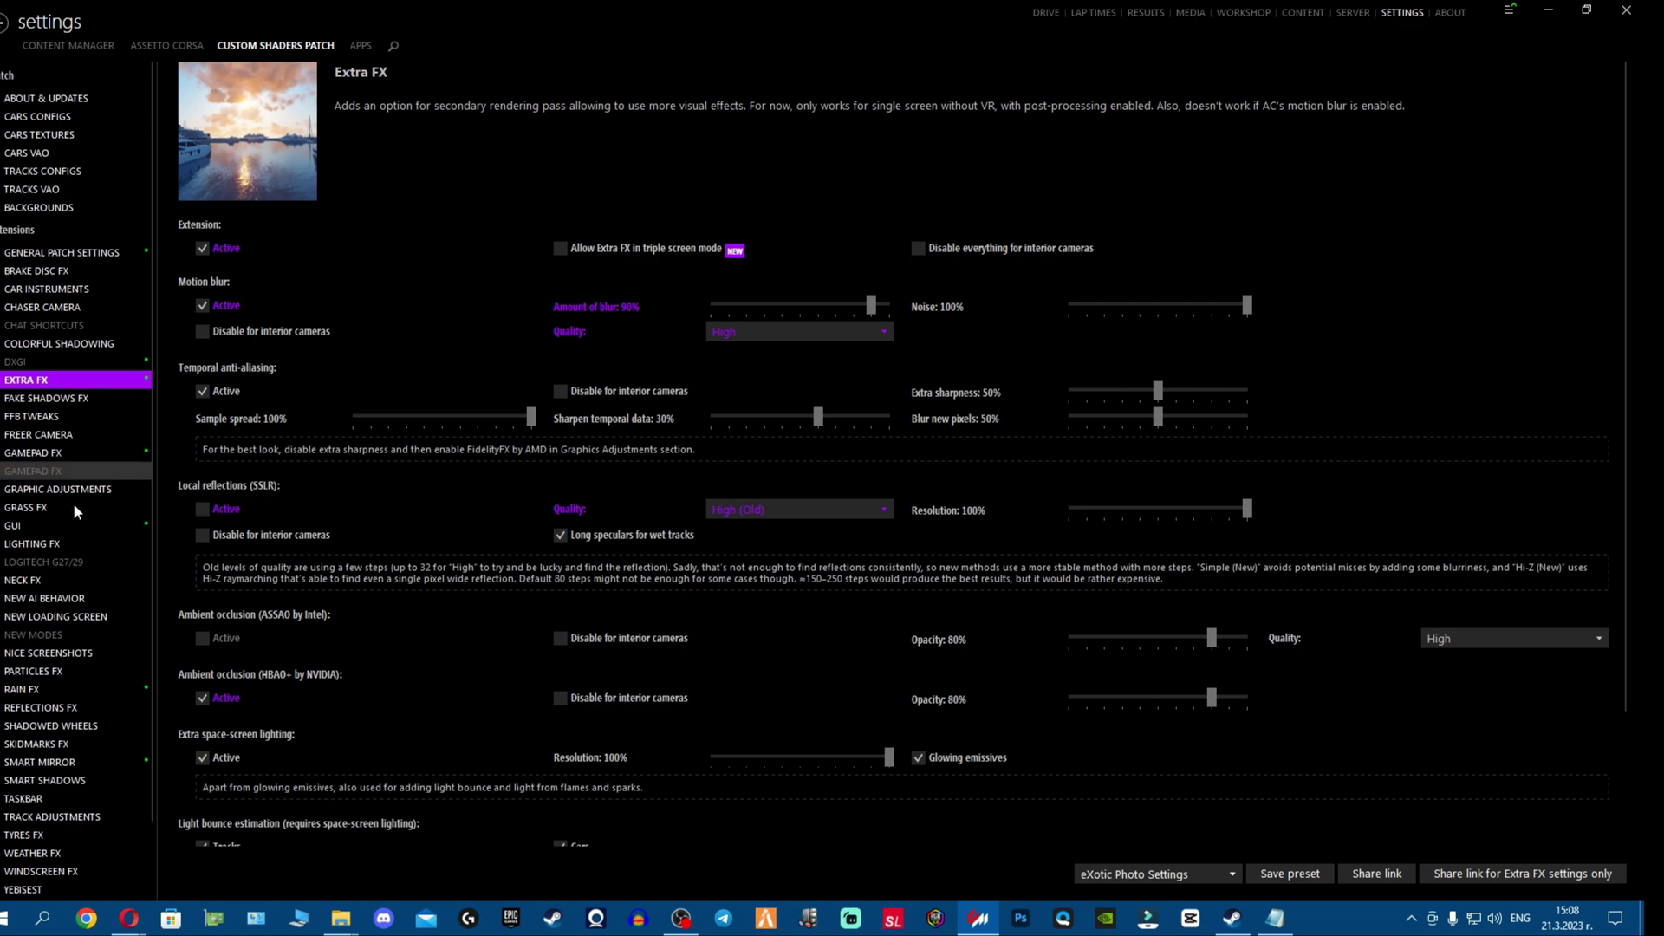
{"action": "scroll", "coordinate": [81, 572], "scroll_direction": "down", "scroll_amount": 2}
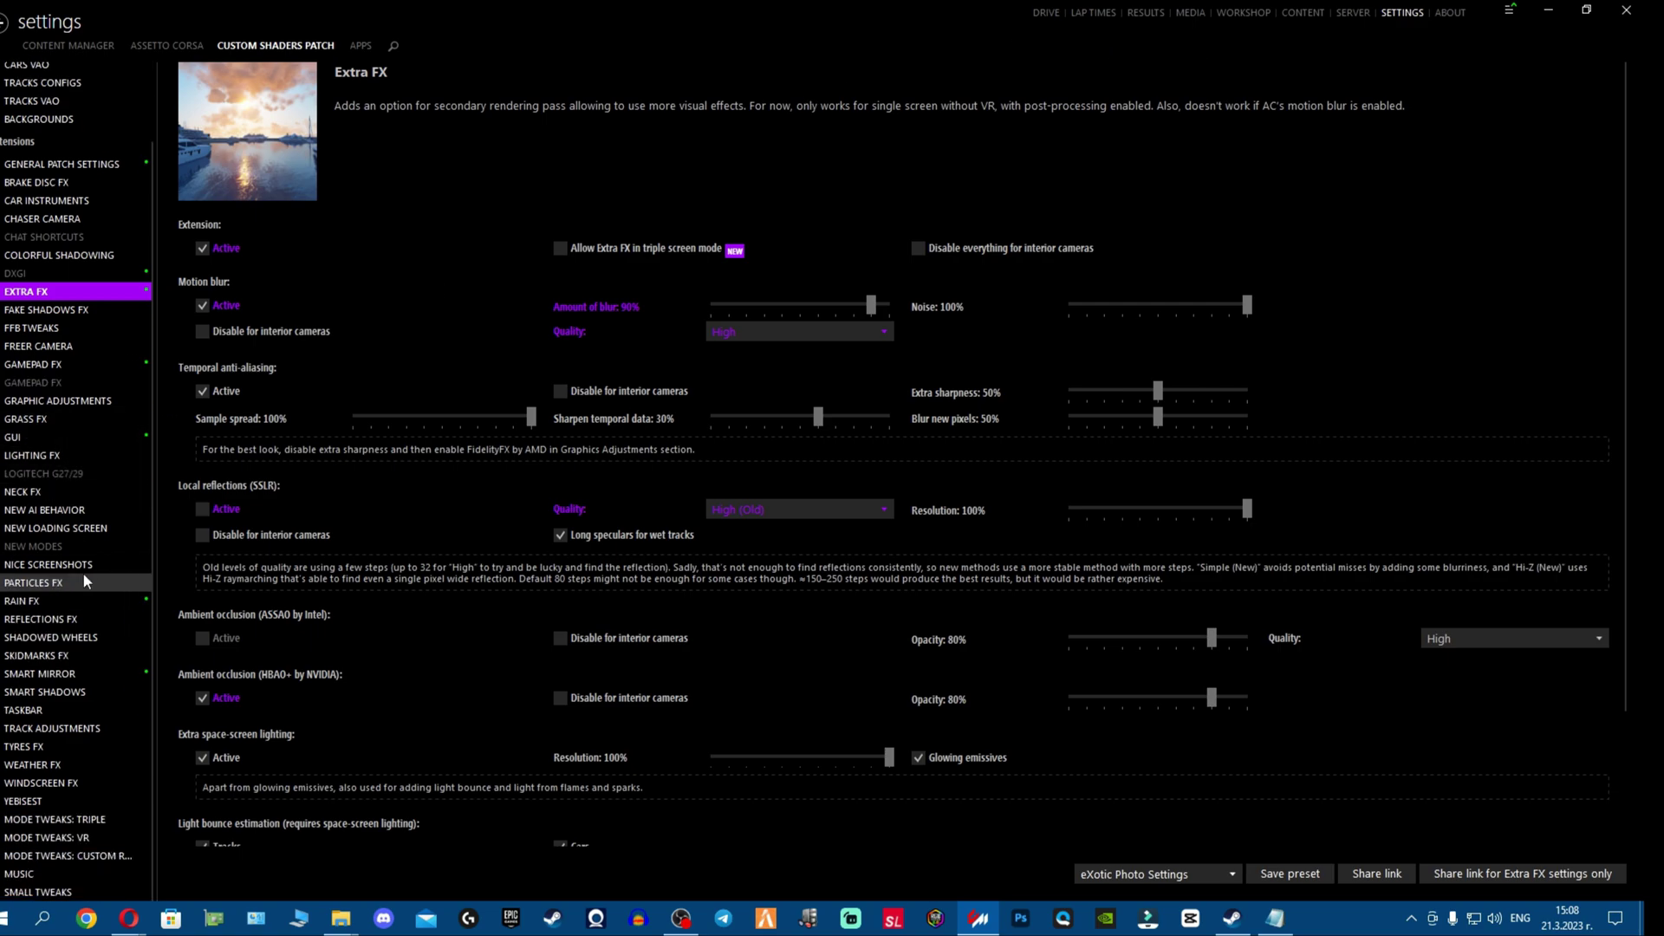
{"action": "left_click", "coordinate": [87, 766]}
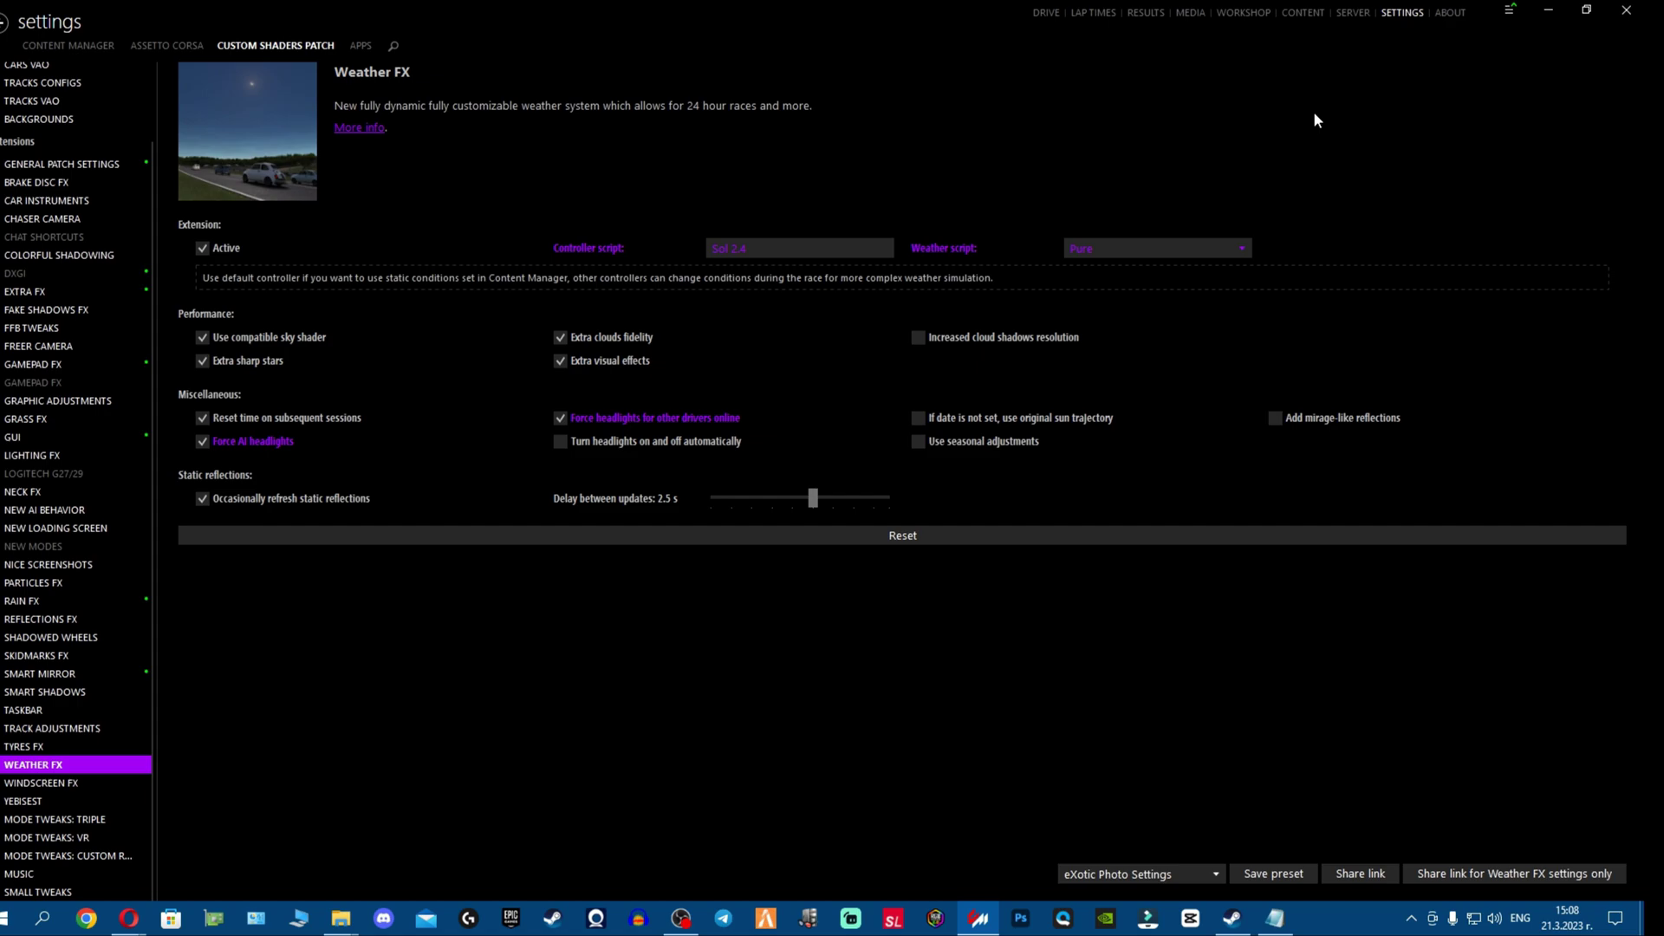
Step: Minimise Content Manager and align the assettocorsa and New folder windows side by side near the top of the desktop, showing the mod archives
{"action": "left_click", "coordinate": [1556, 12]}
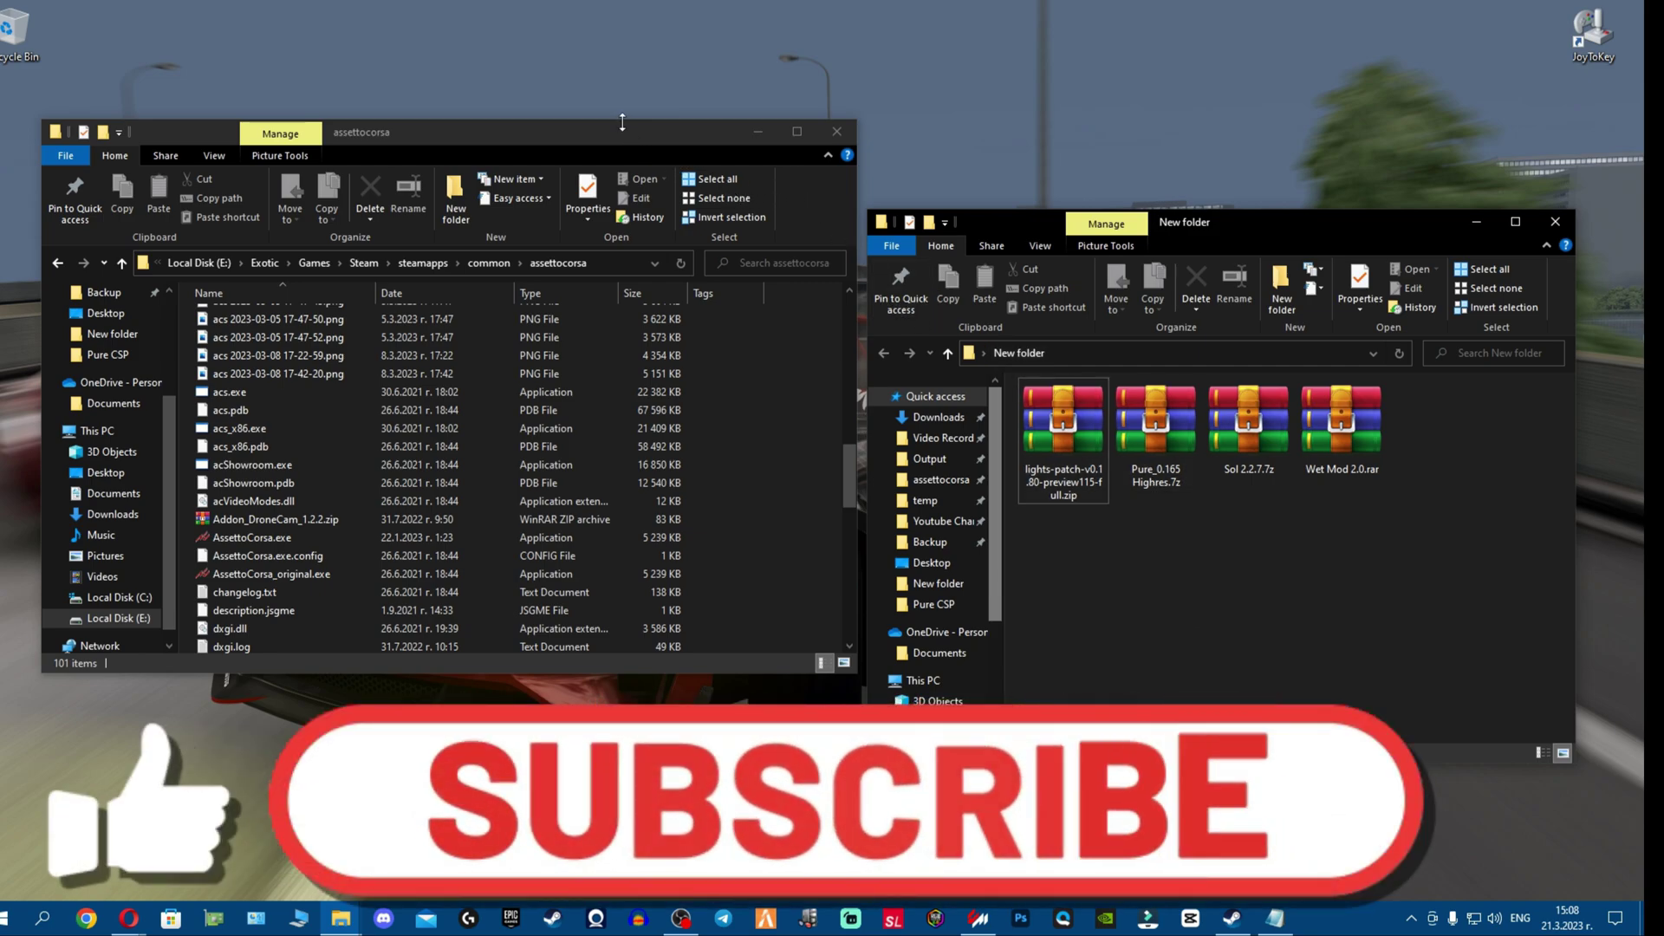
{"action": "left_click_drag", "start_coordinate": [626, 121], "coordinate": [631, 3]}
{"action": "scroll", "coordinate": [485, 481], "scroll_direction": "up", "scroll_amount": 15}
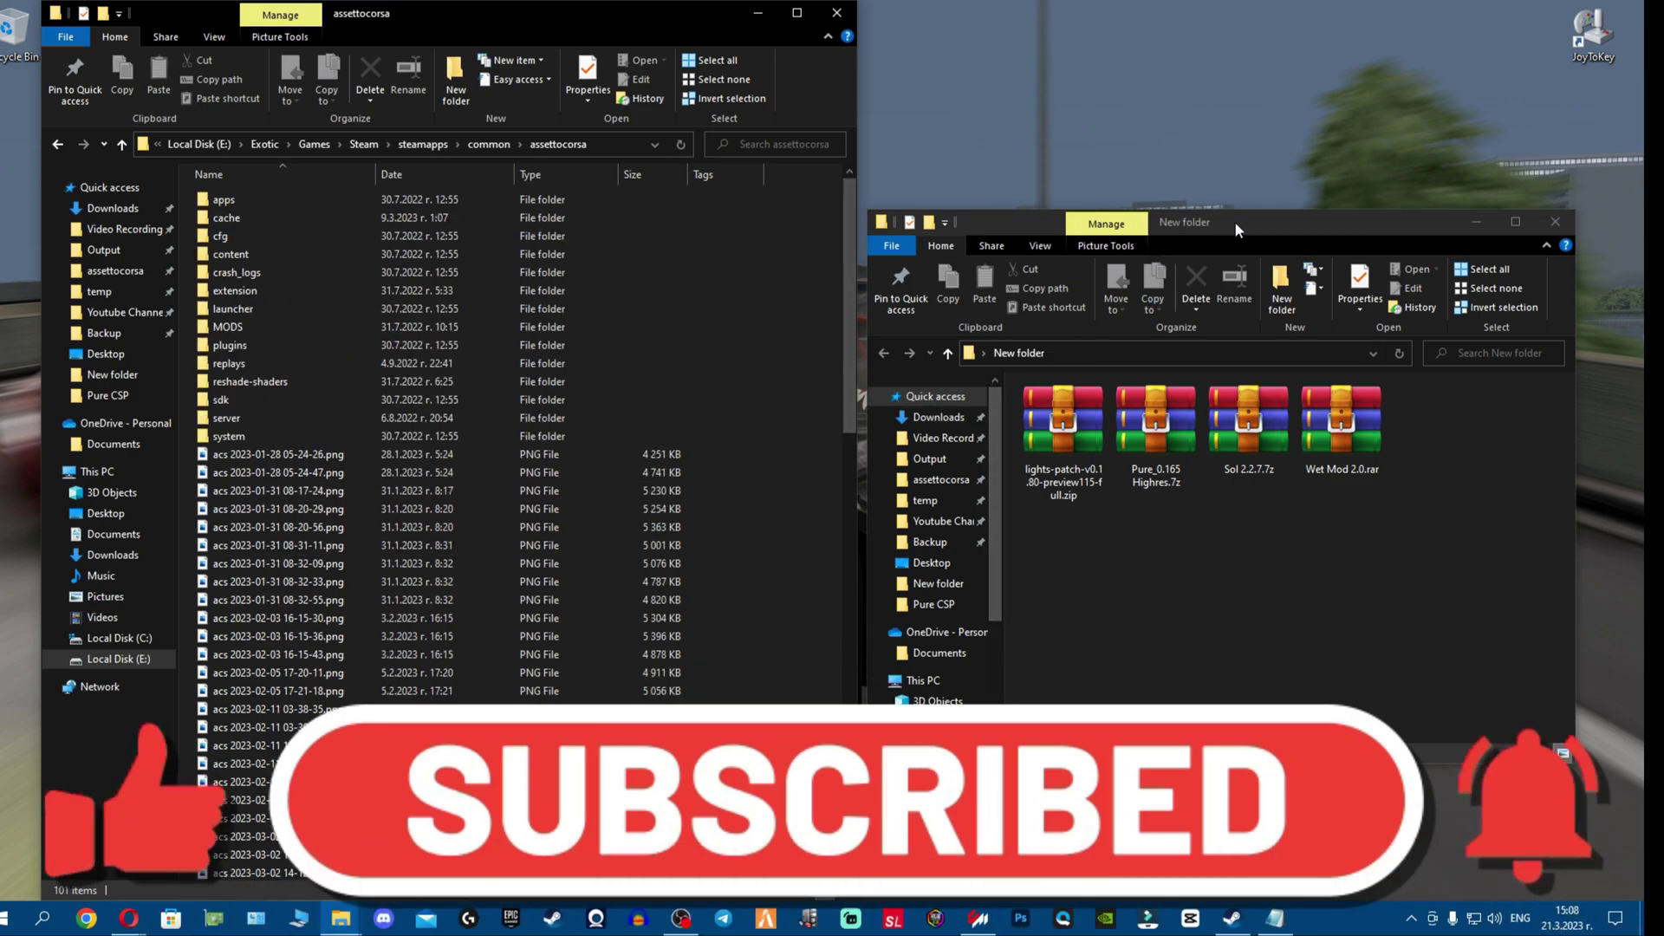
{"action": "left_click_drag", "start_coordinate": [1262, 212], "coordinate": [1261, 18]}
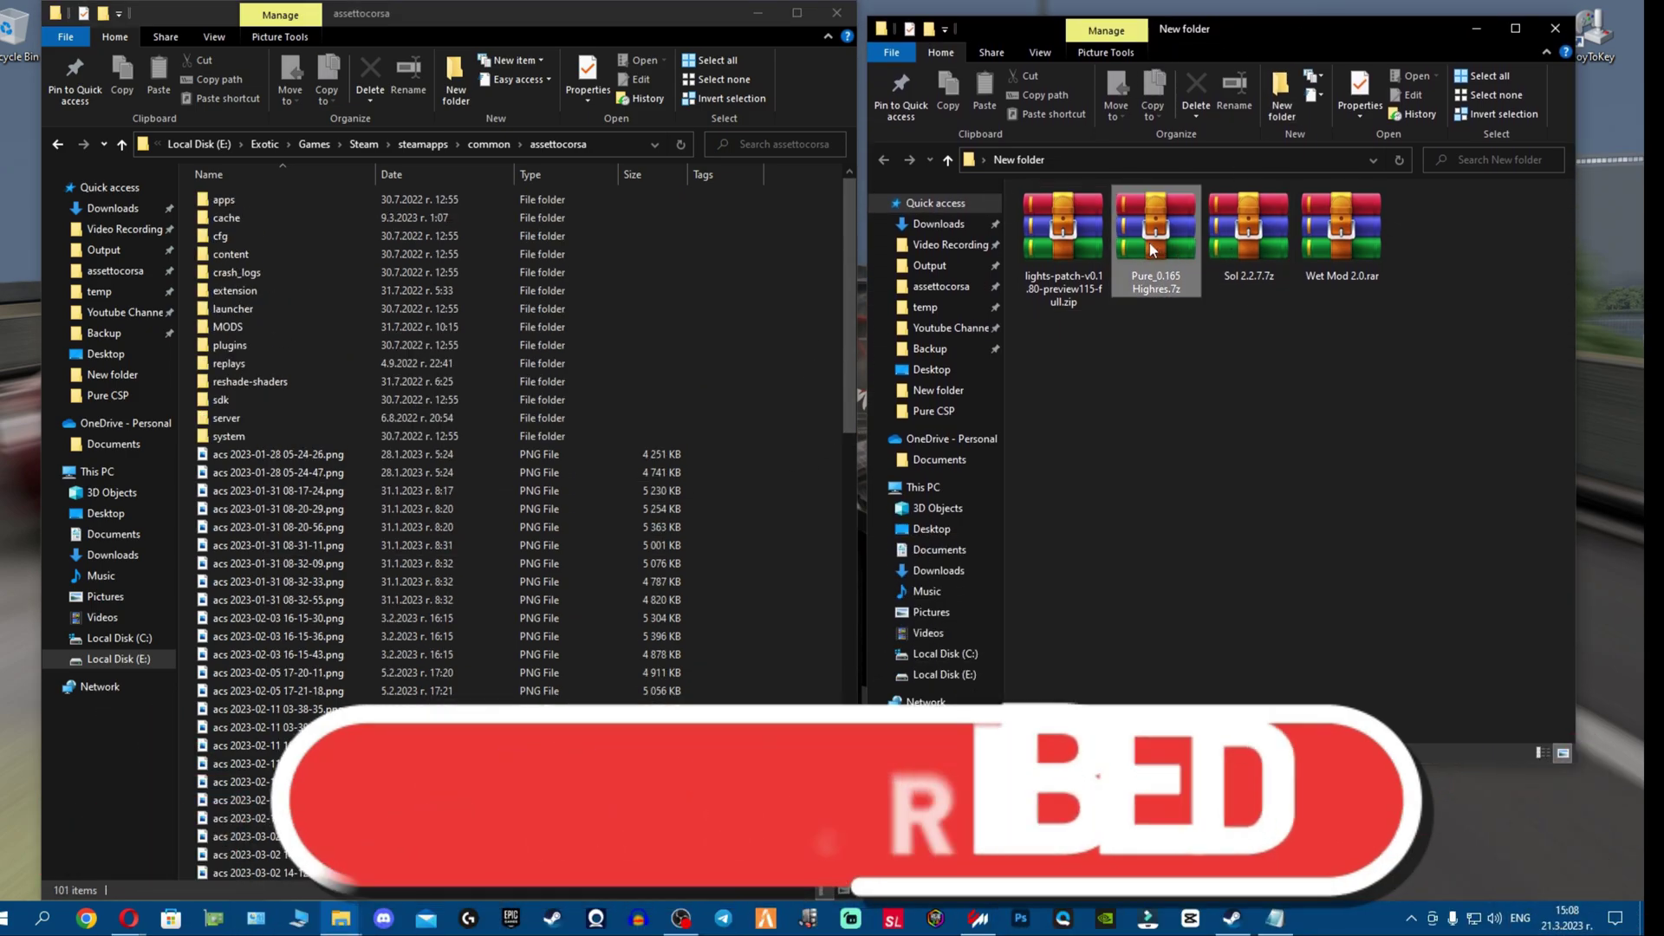
{"action": "left_click", "coordinate": [1149, 243]}
{"action": "left_click", "coordinate": [1246, 211]}
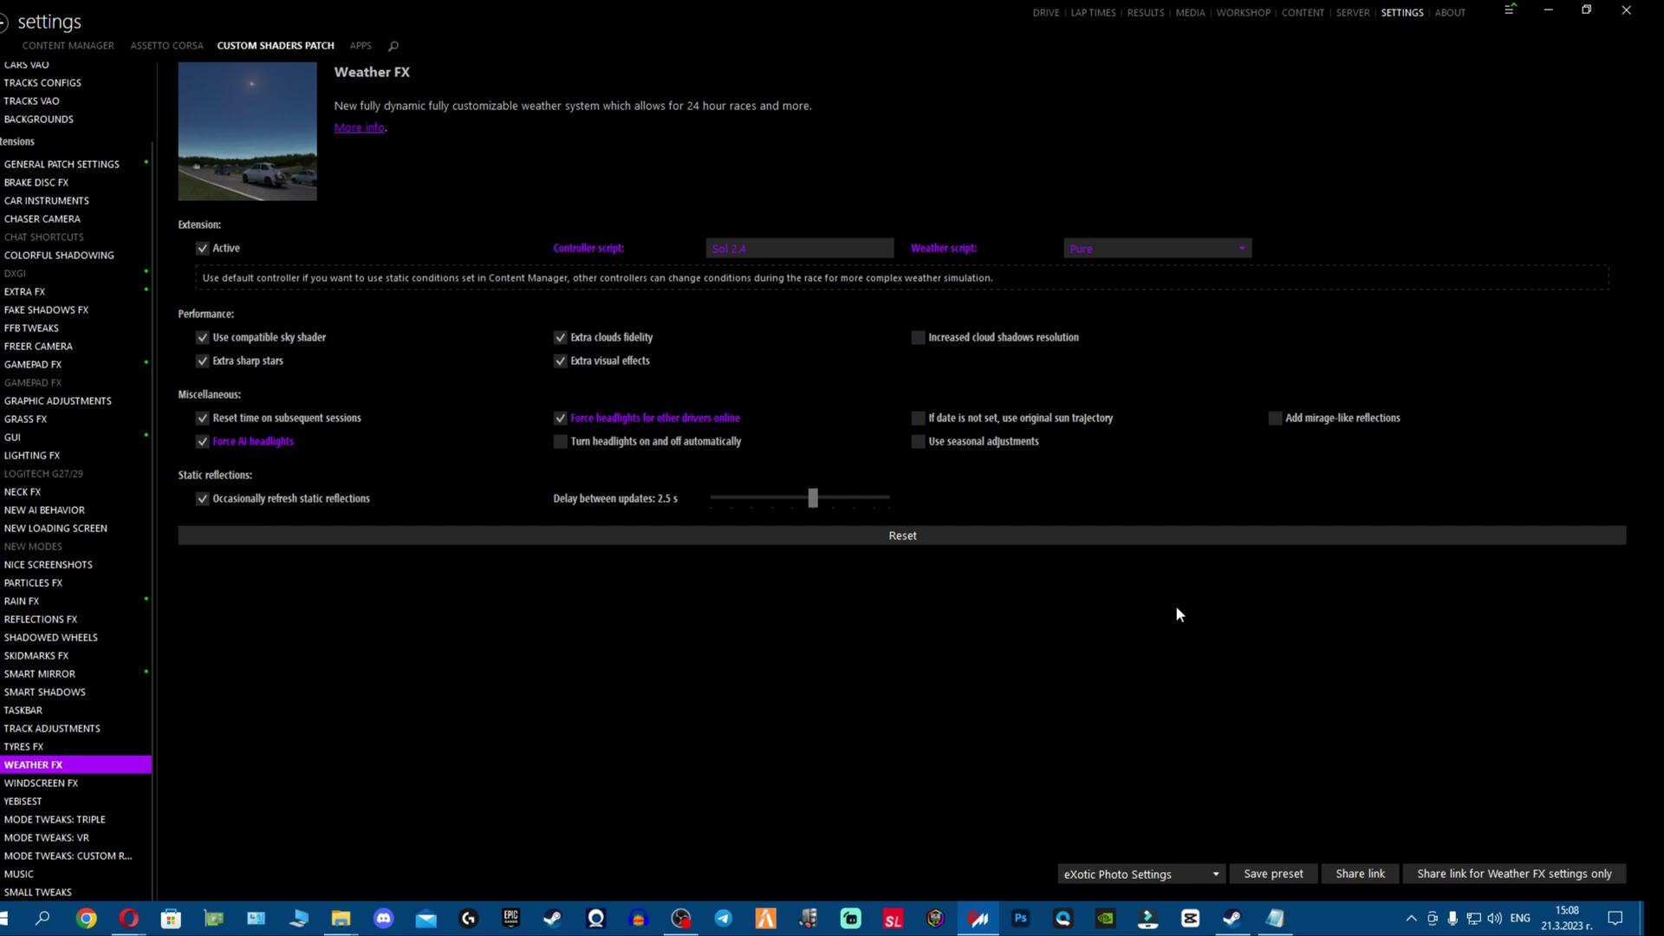
Step: Delete the installed Custom Shaders Patch from Content Manager's About & Updates page and close the program
{"action": "scroll", "coordinate": [75, 130], "scroll_direction": "up", "scroll_amount": 2}
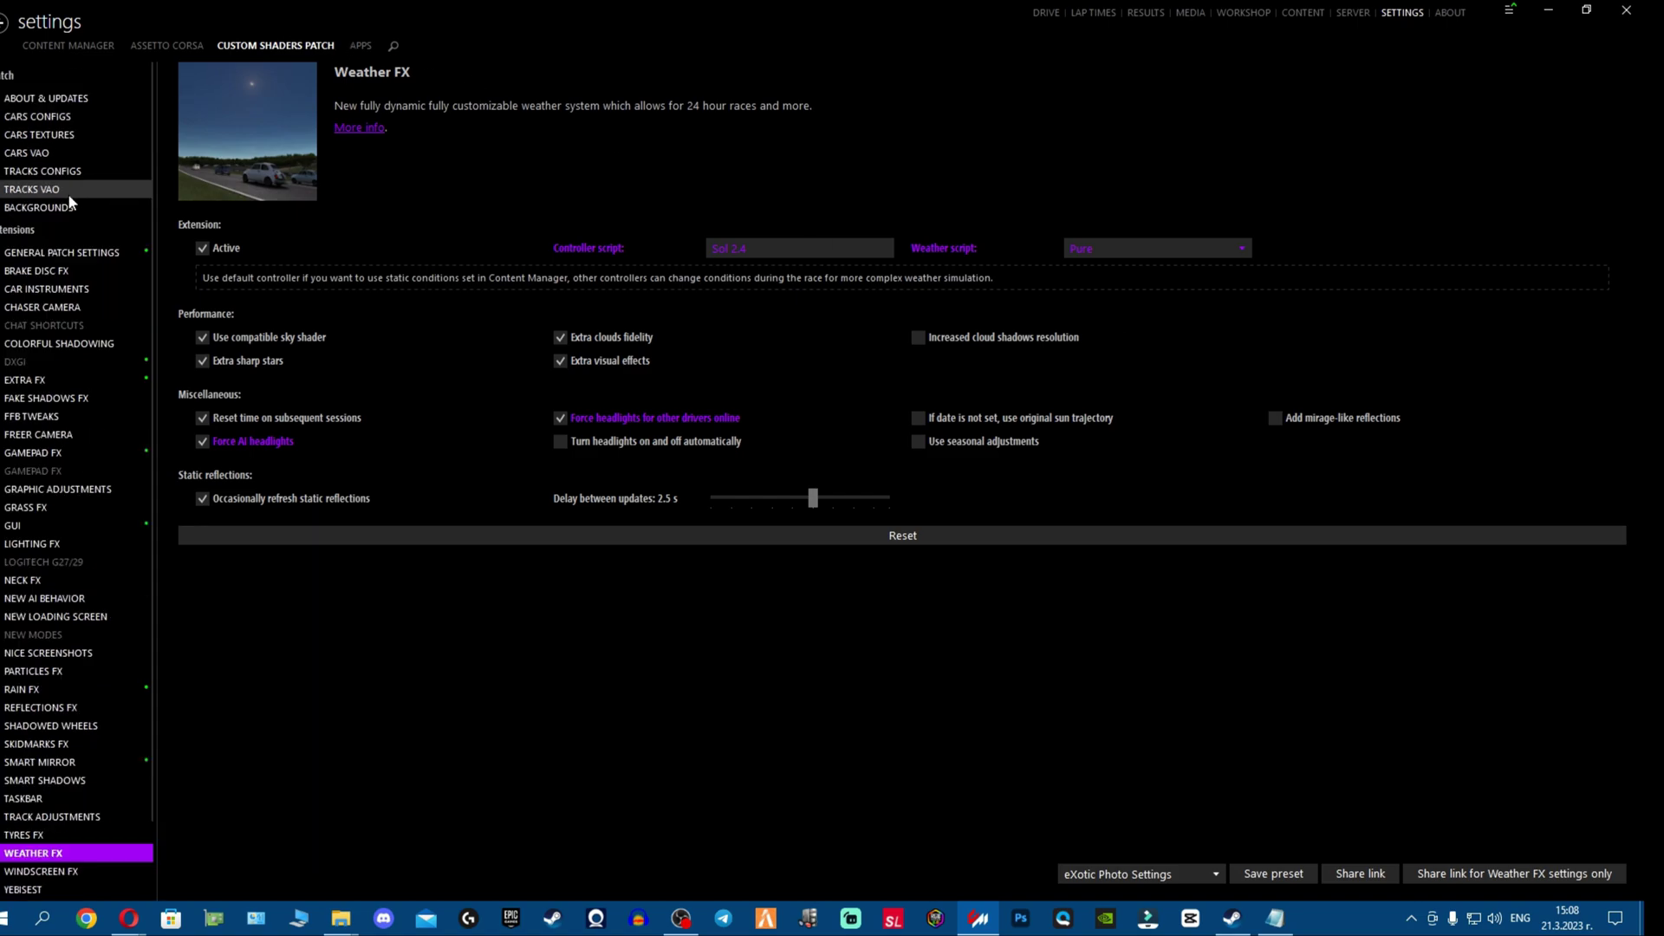
{"action": "left_click", "coordinate": [75, 98]}
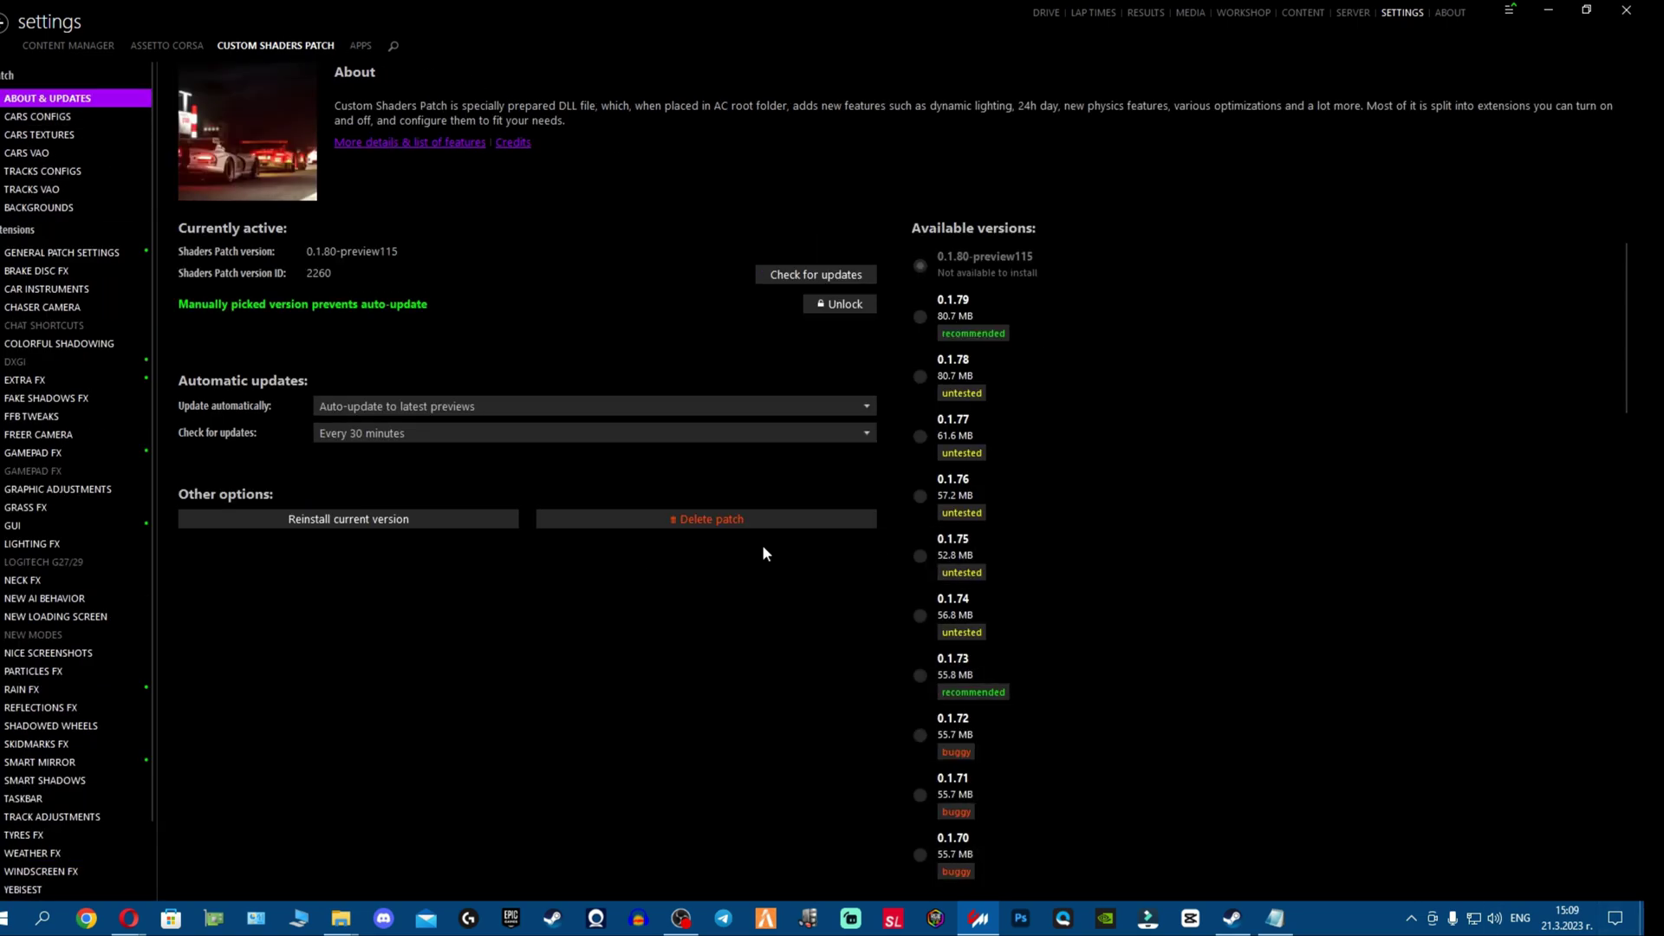
{"action": "left_click", "coordinate": [714, 519]}
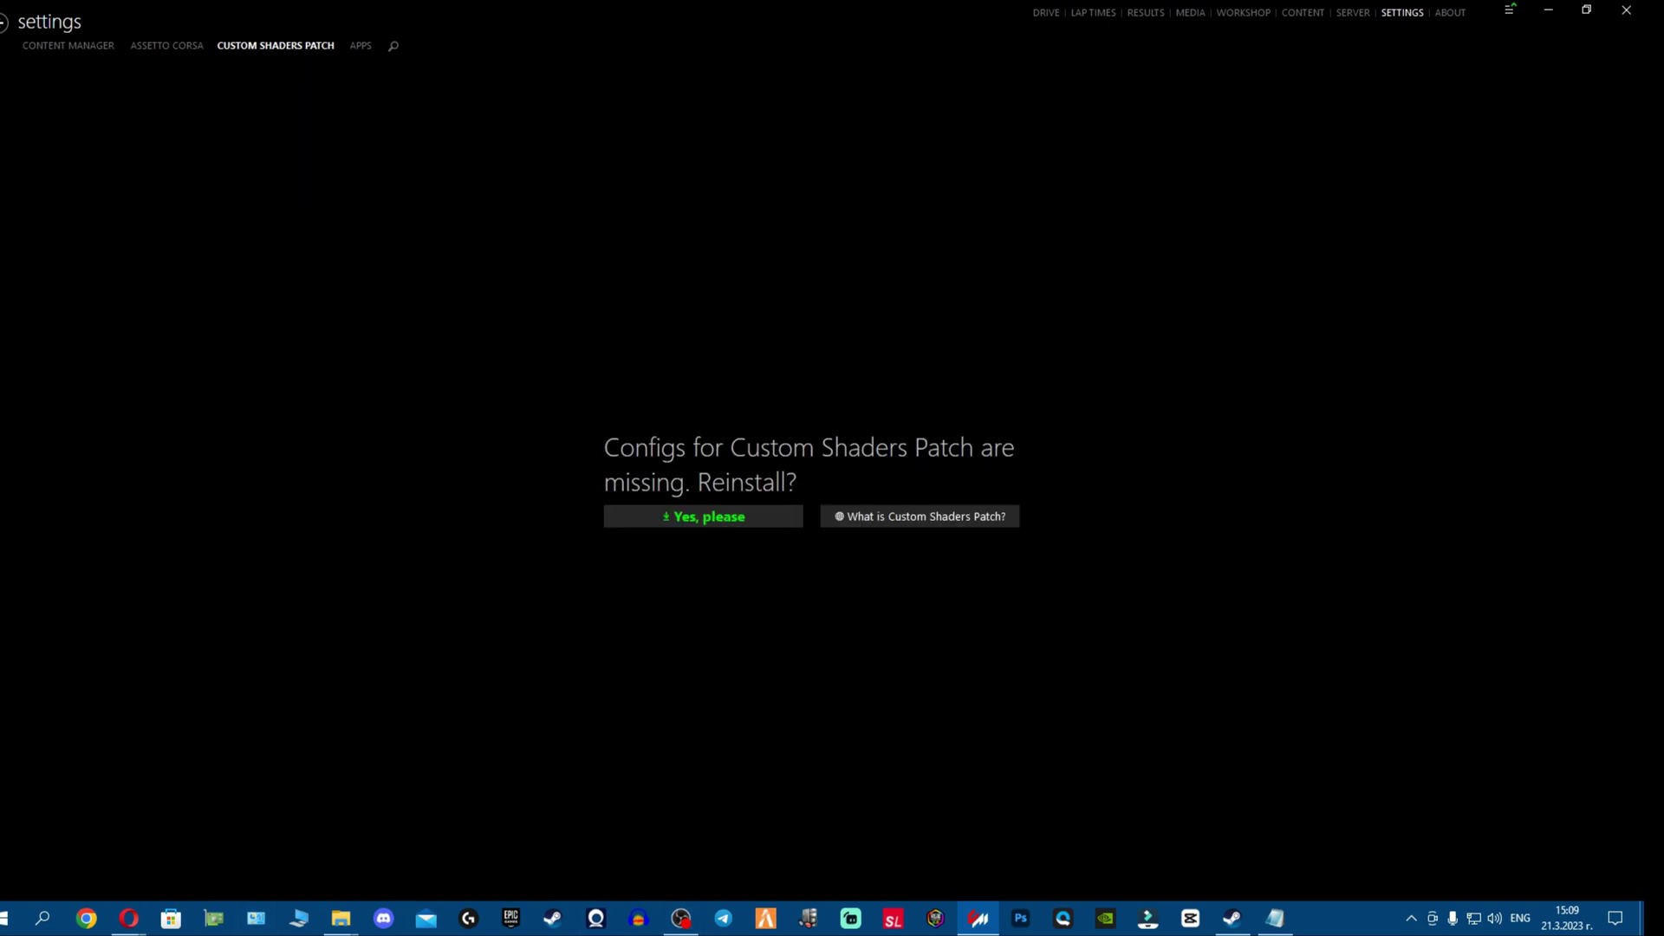
{"action": "left_click", "coordinate": [1626, 11]}
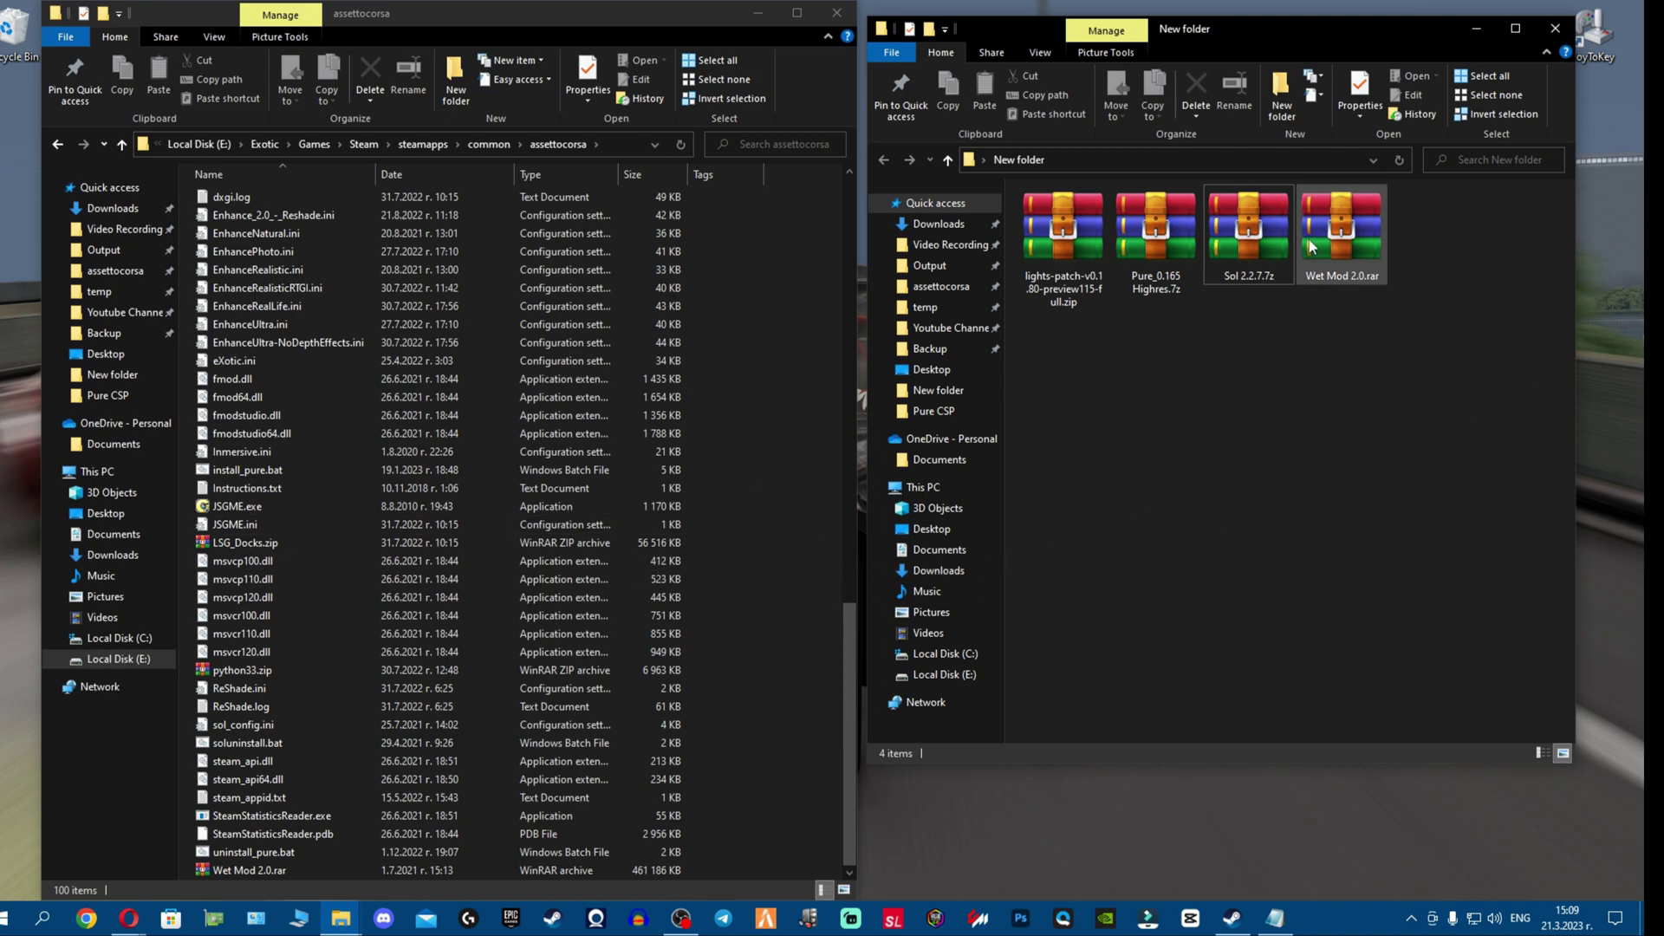
Step: Open the Sol 2.2.7 folder in the Sol 2.2.7.7z archive and locate soluninstall.bat there and in the assettocorsa folder
{"action": "double_click", "coordinate": [1267, 239]}
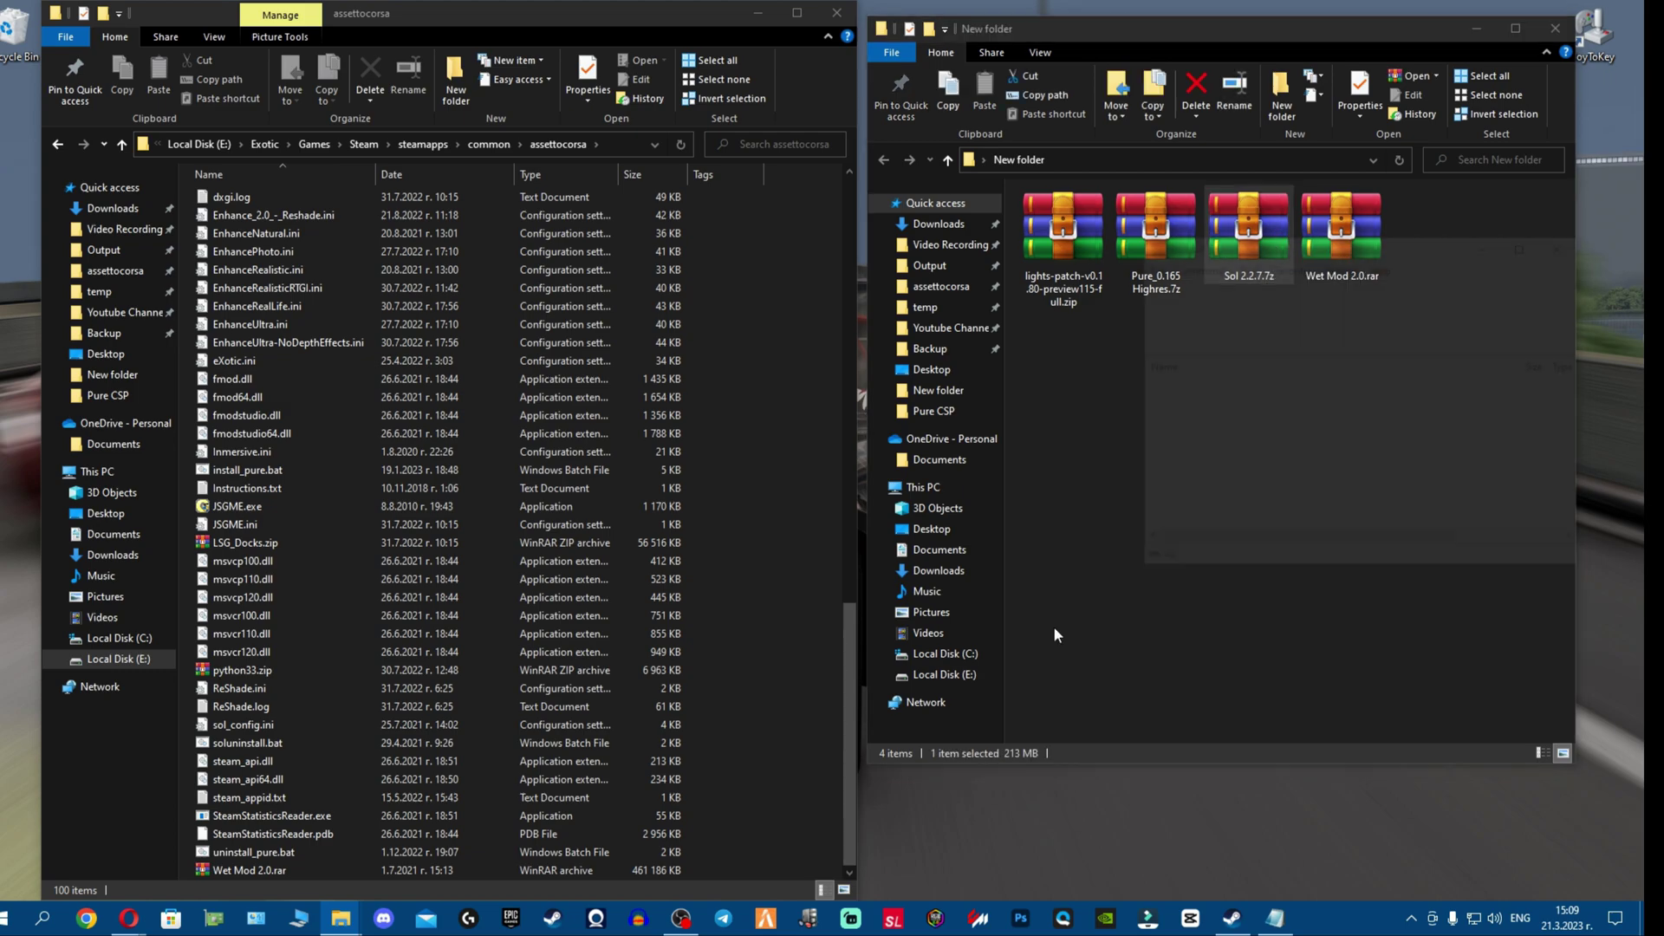
{"action": "double_click", "coordinate": [1226, 402]}
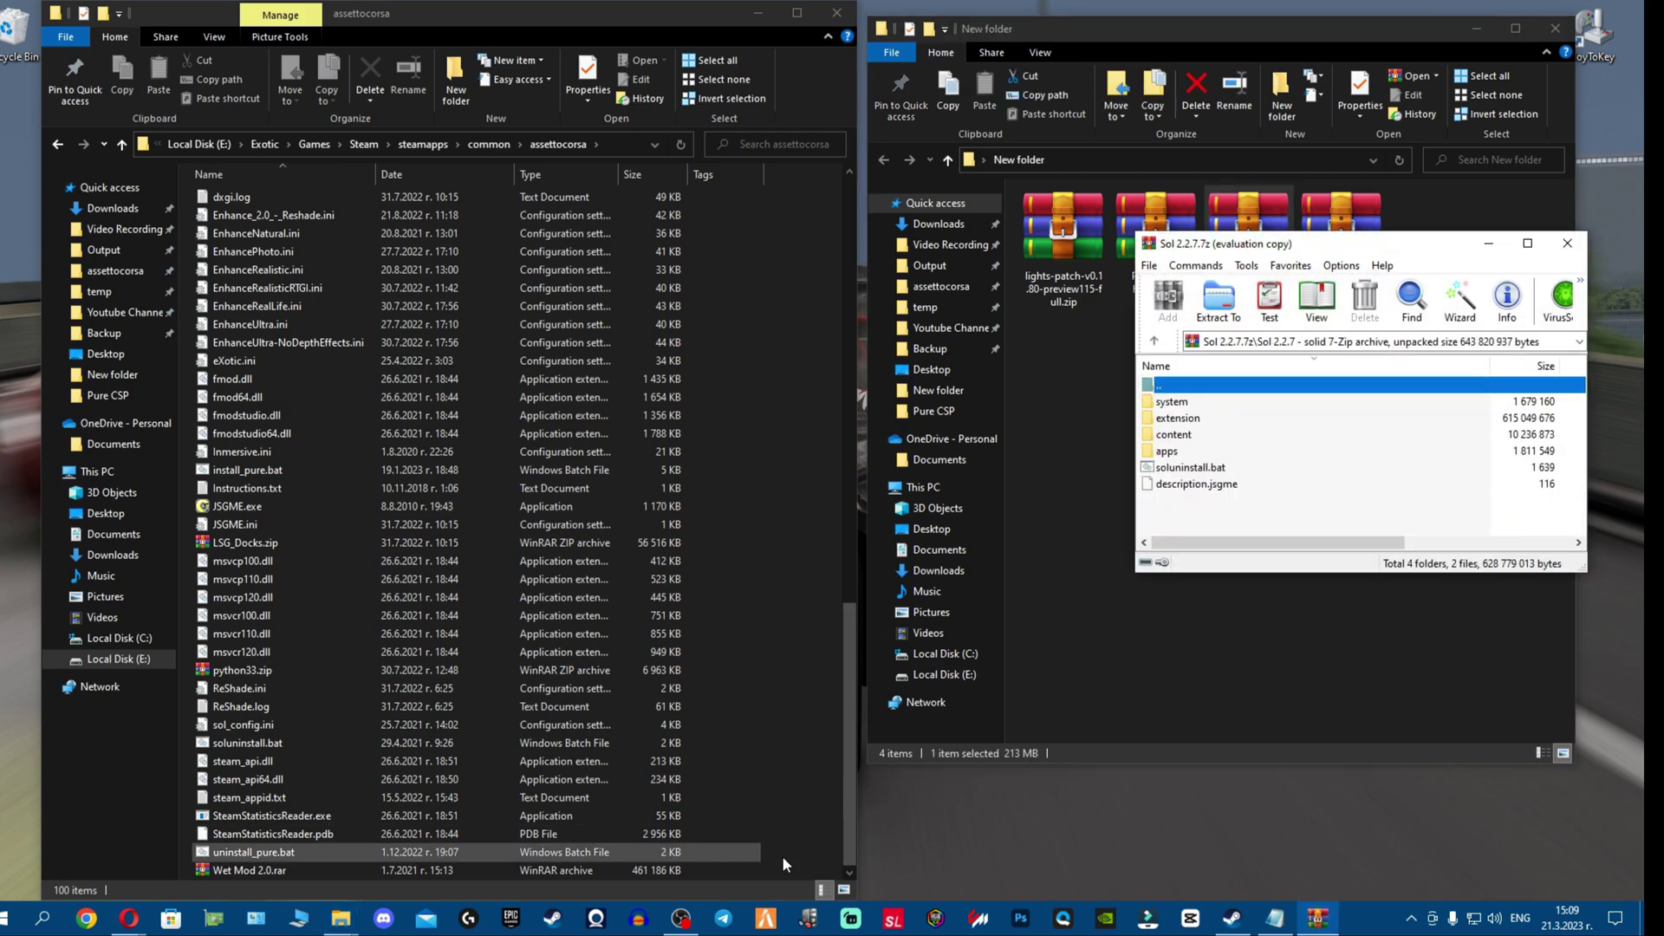
{"action": "left_click_drag", "start_coordinate": [1357, 252], "coordinate": [1382, 354]}
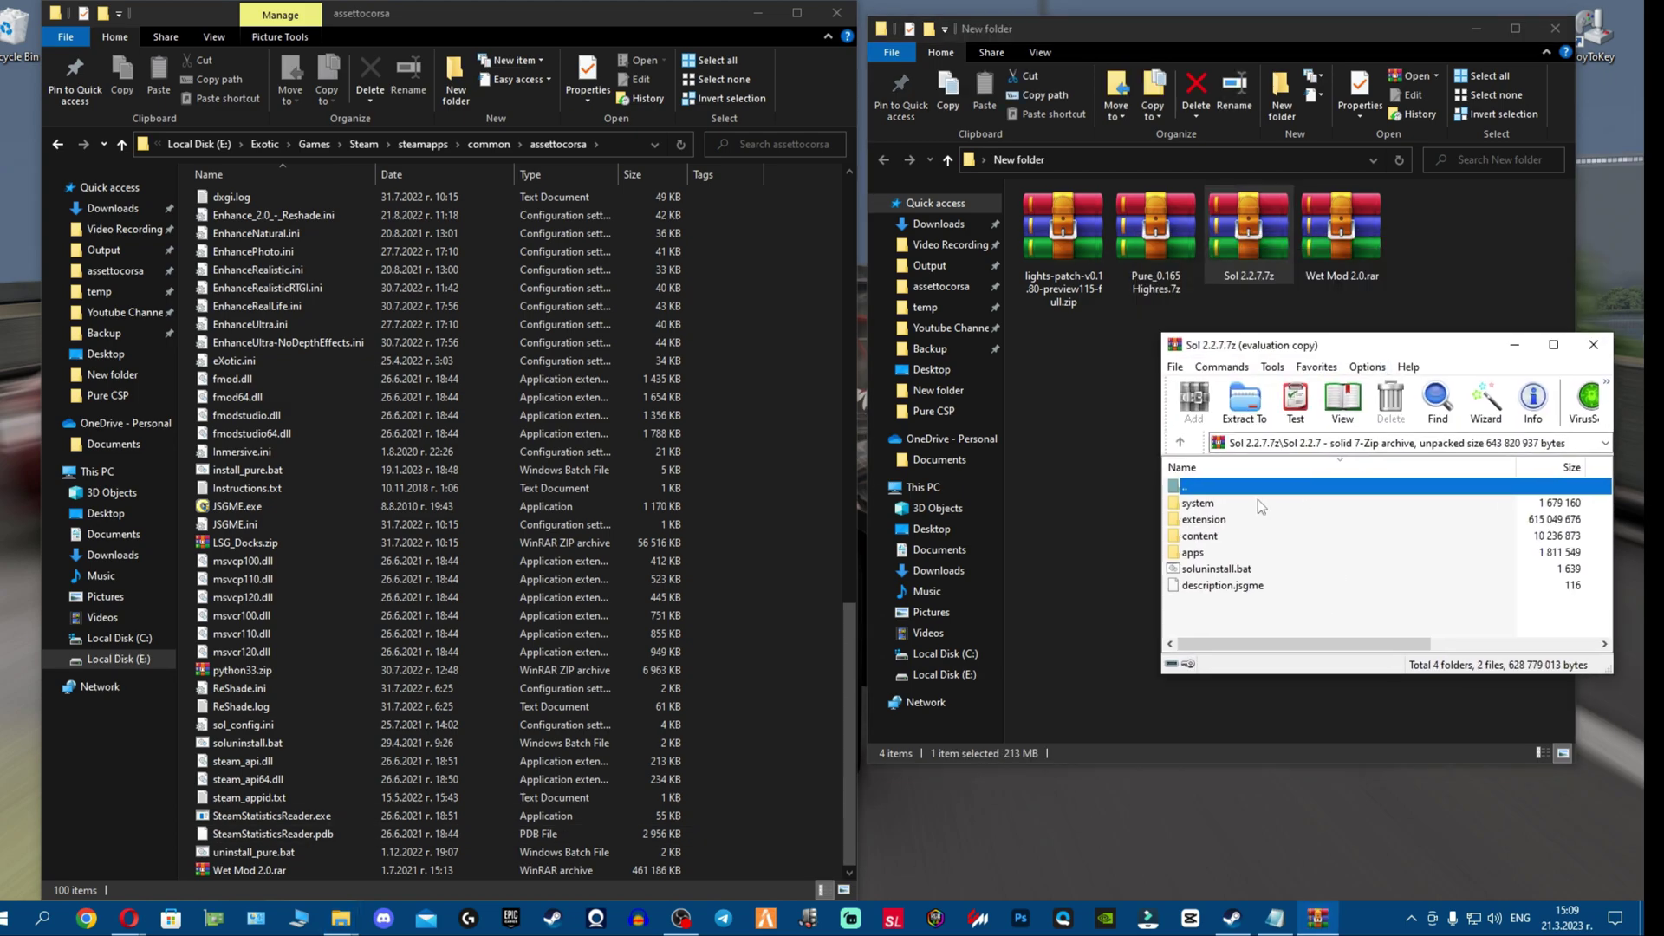
{"action": "left_click", "coordinate": [1245, 569]}
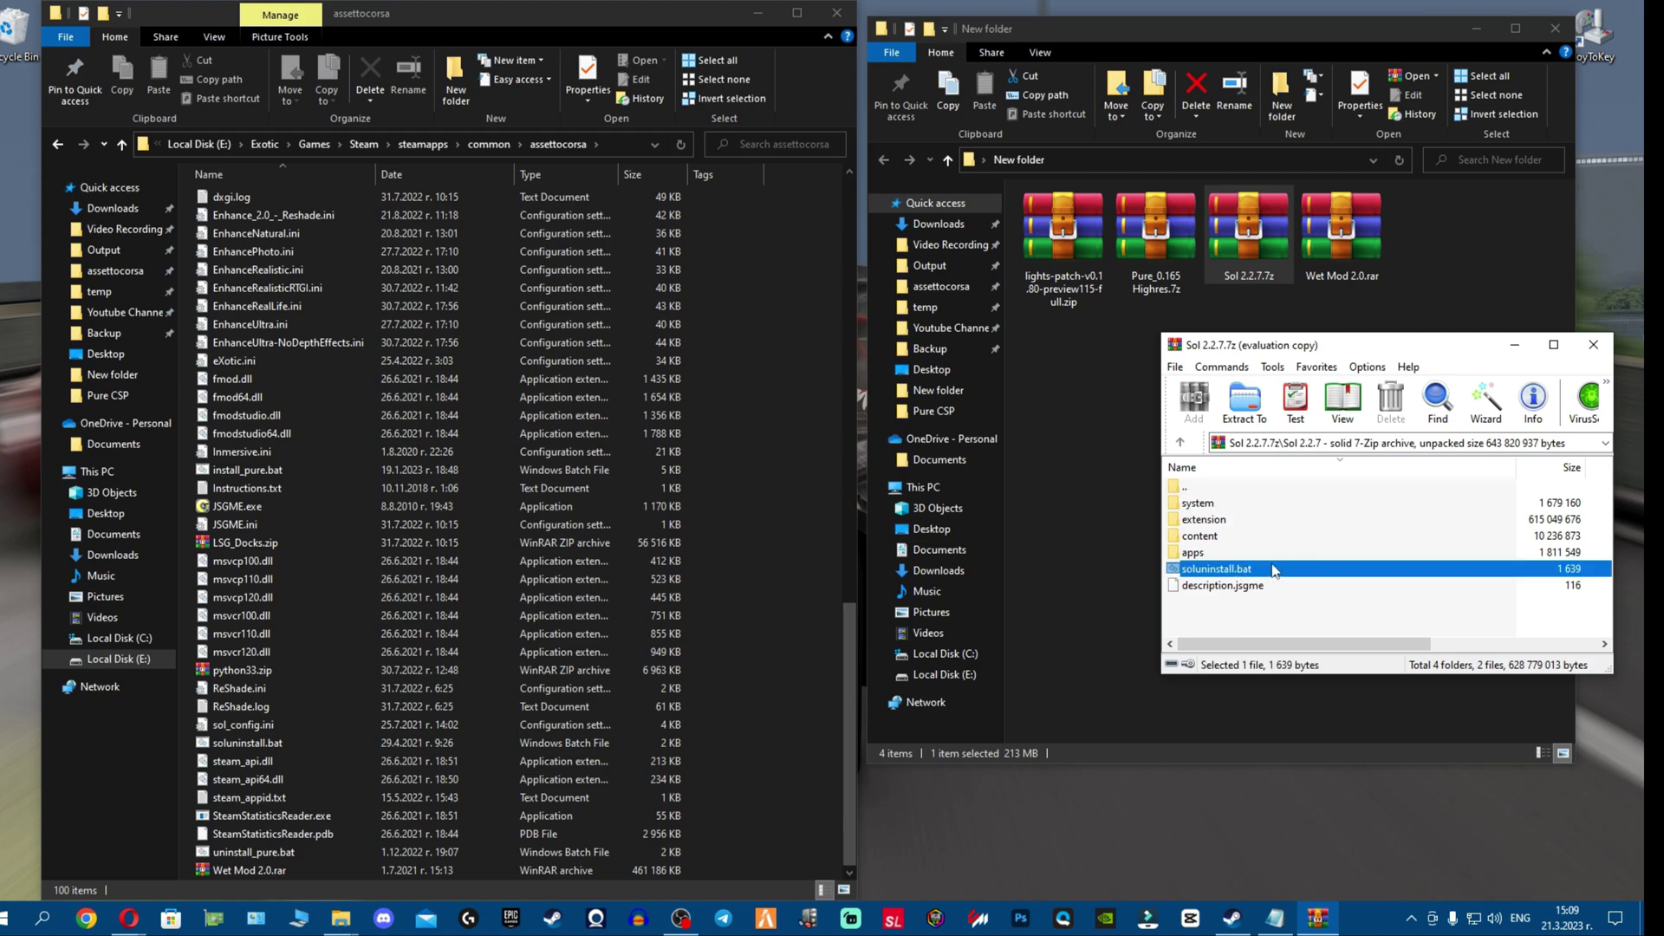
{"action": "left_click", "coordinate": [464, 674]}
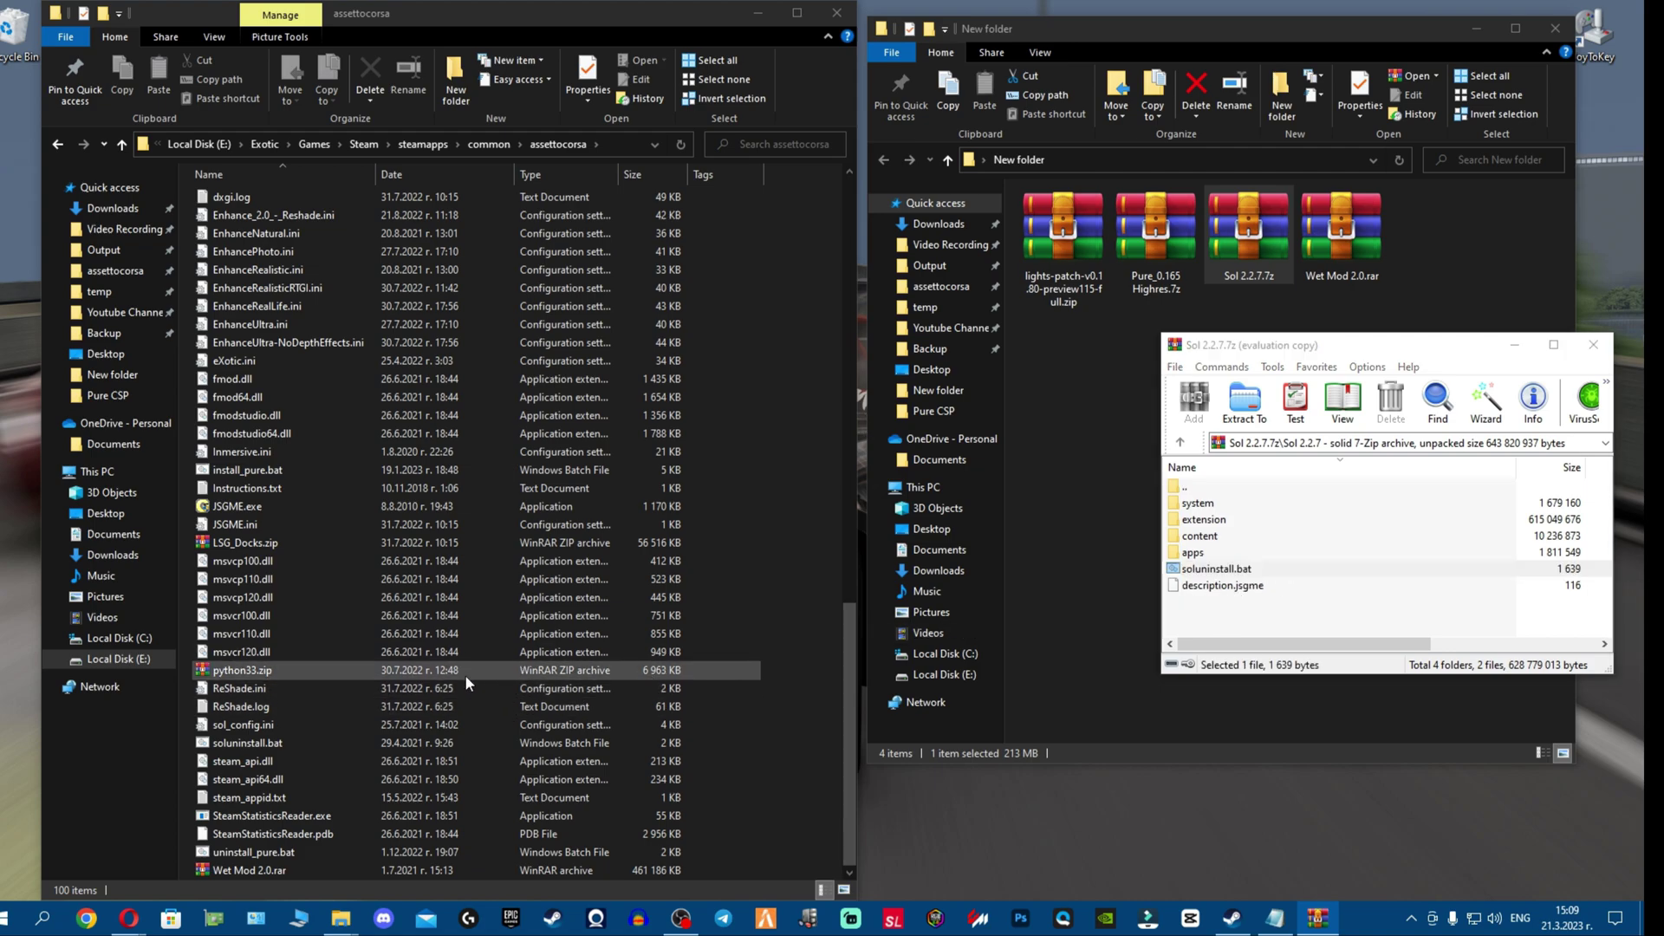
{"action": "left_click", "coordinate": [391, 743]}
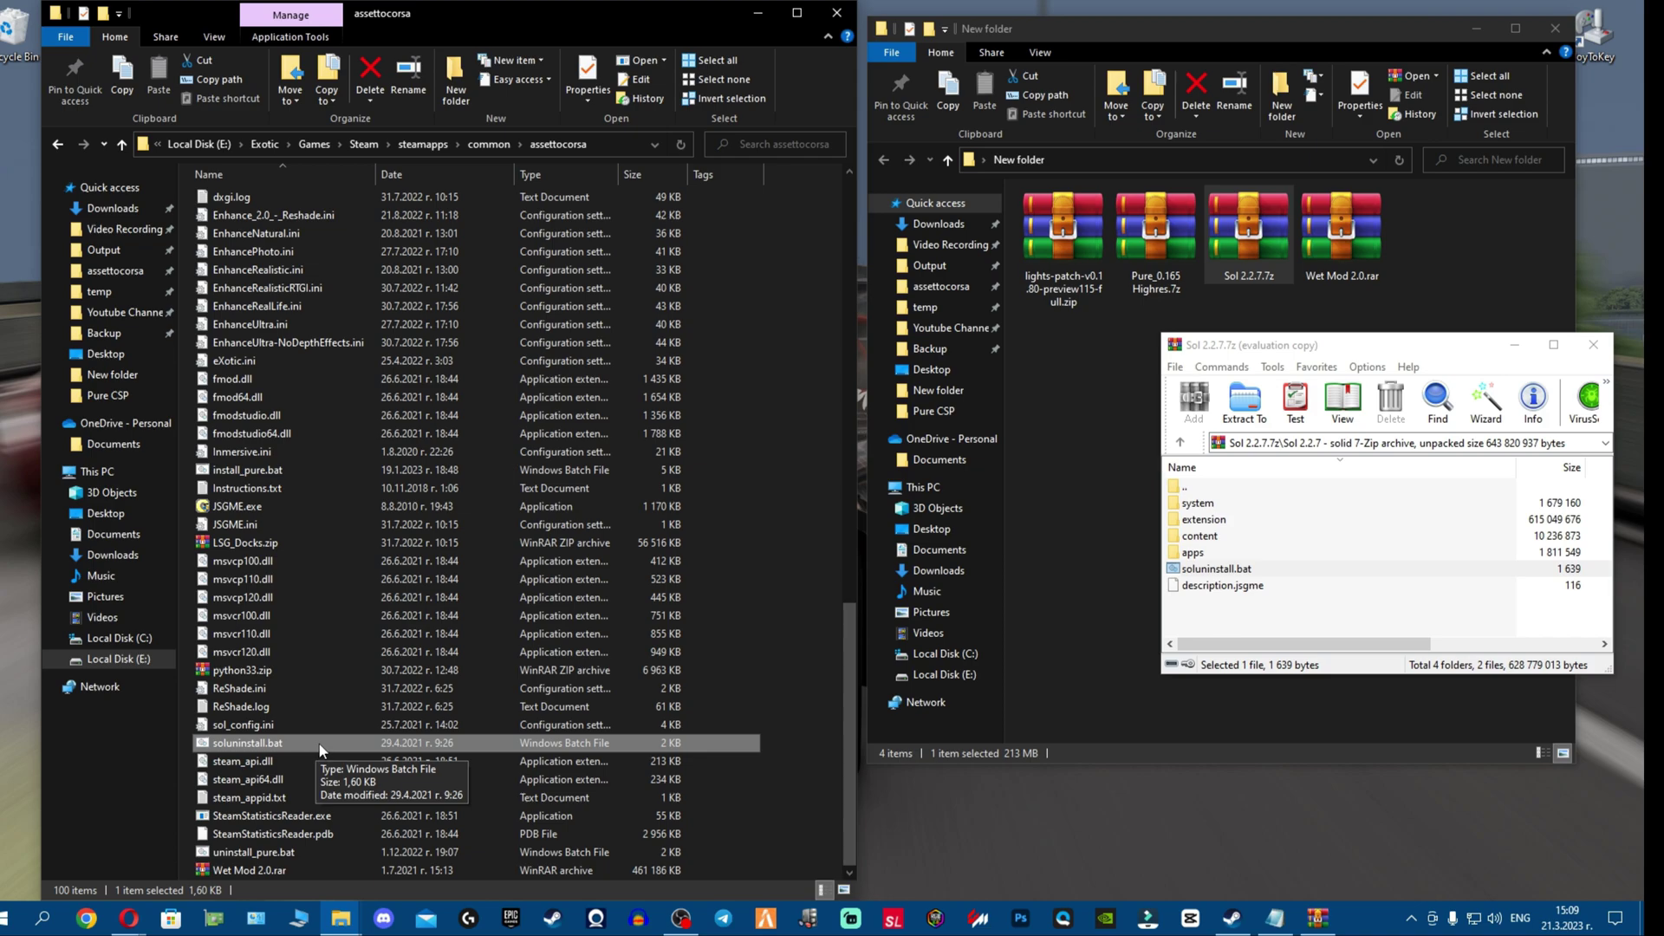
Step: Extract soluninstall.bat from the Sol archive into the assettocorsa folder, replacing the existing file
{"action": "left_click", "coordinate": [1228, 557]}
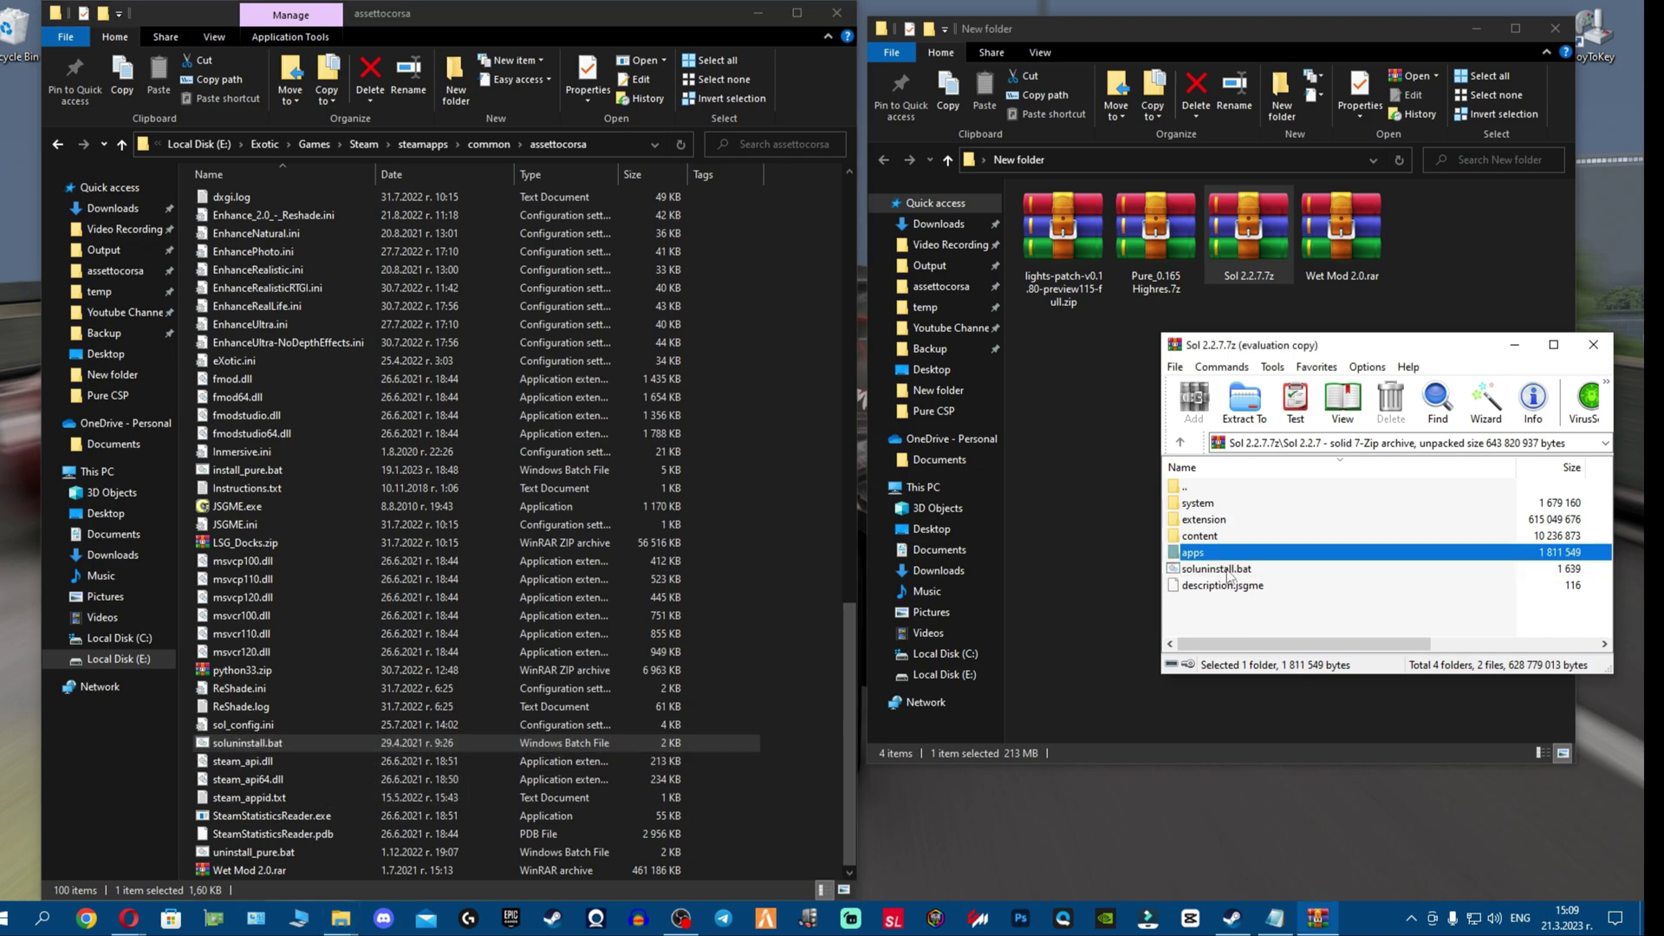
{"action": "left_click_drag", "start_coordinate": [1228, 573], "coordinate": [834, 681]}
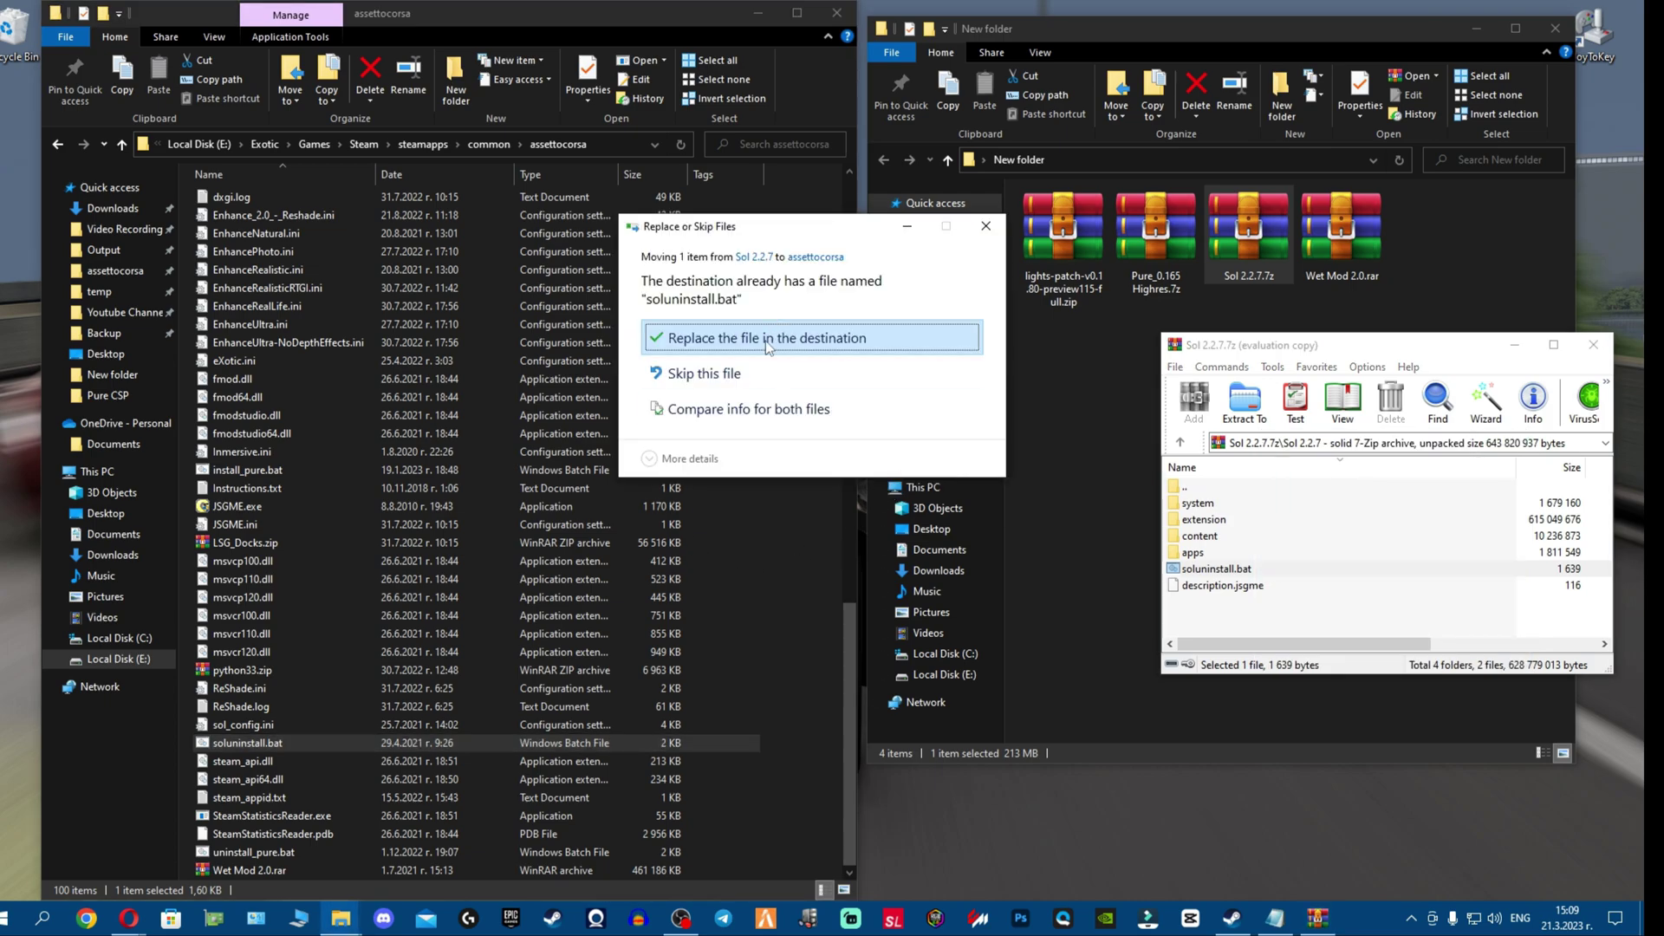
{"action": "left_click", "coordinate": [767, 345]}
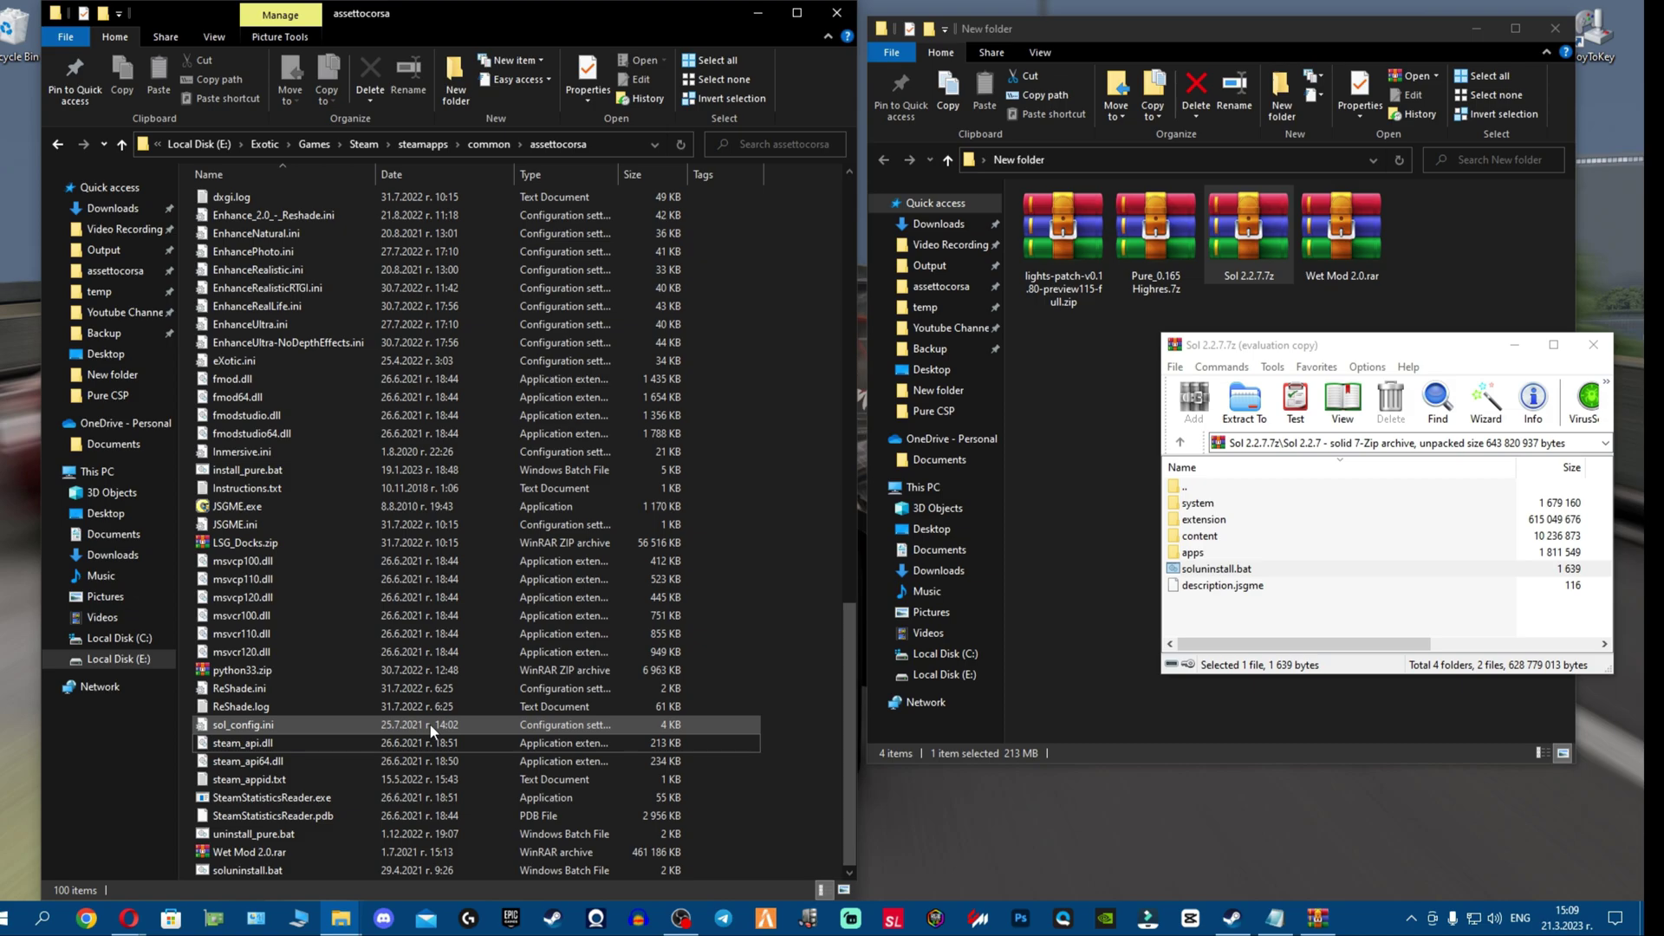
Step: Run soluninstall.bat in the assettocorsa folder to remove Sol, choosing not to delete the Sol Config user files
{"action": "double_click", "coordinate": [321, 870]}
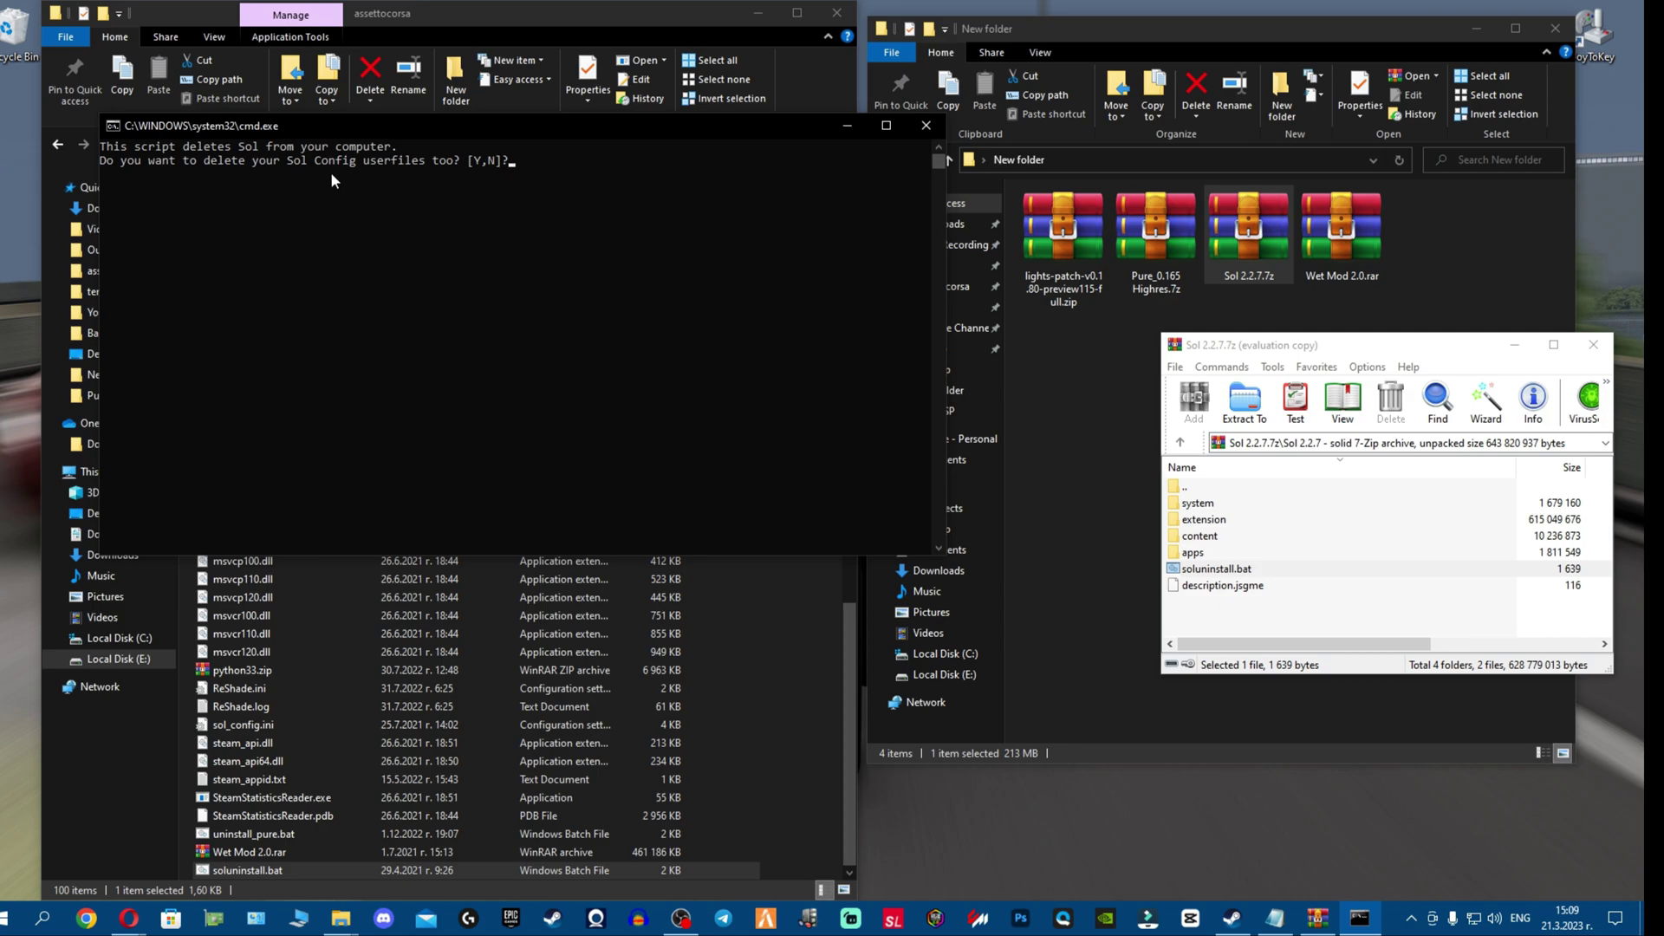
{"action": "key", "text": "n"}
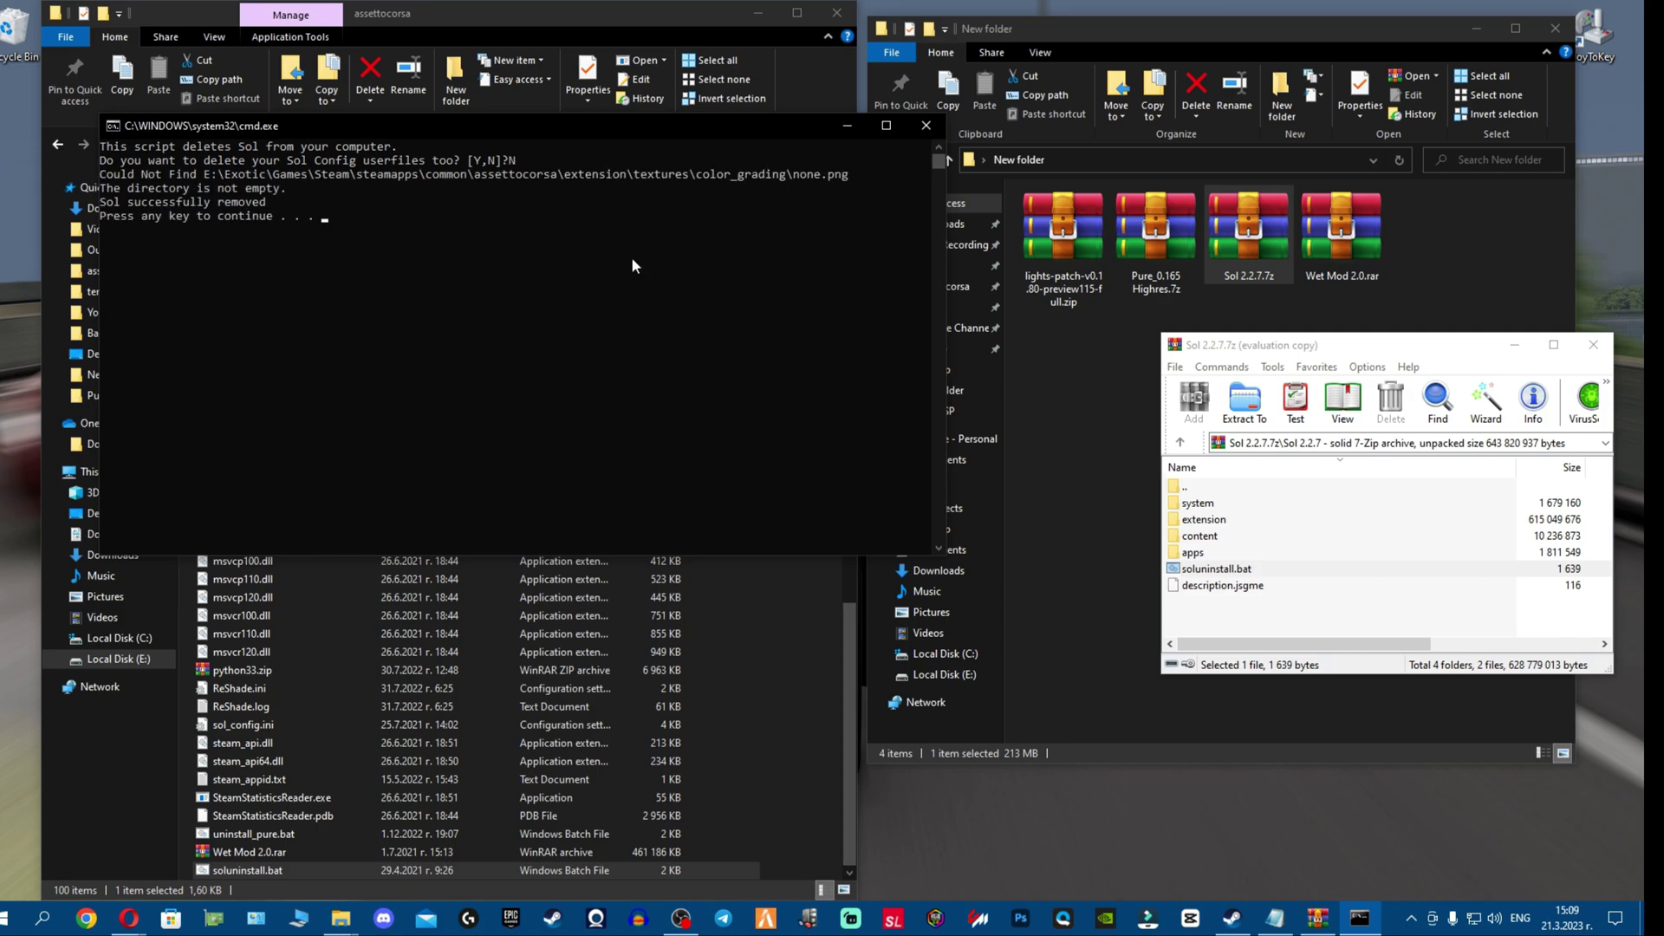
Step: Close the finished Sol uninstaller, extract everything in the archive's Sol 2.2.7 folder into the assettocorsa folder, and close the archive
{"action": "key", "text": "Return"}
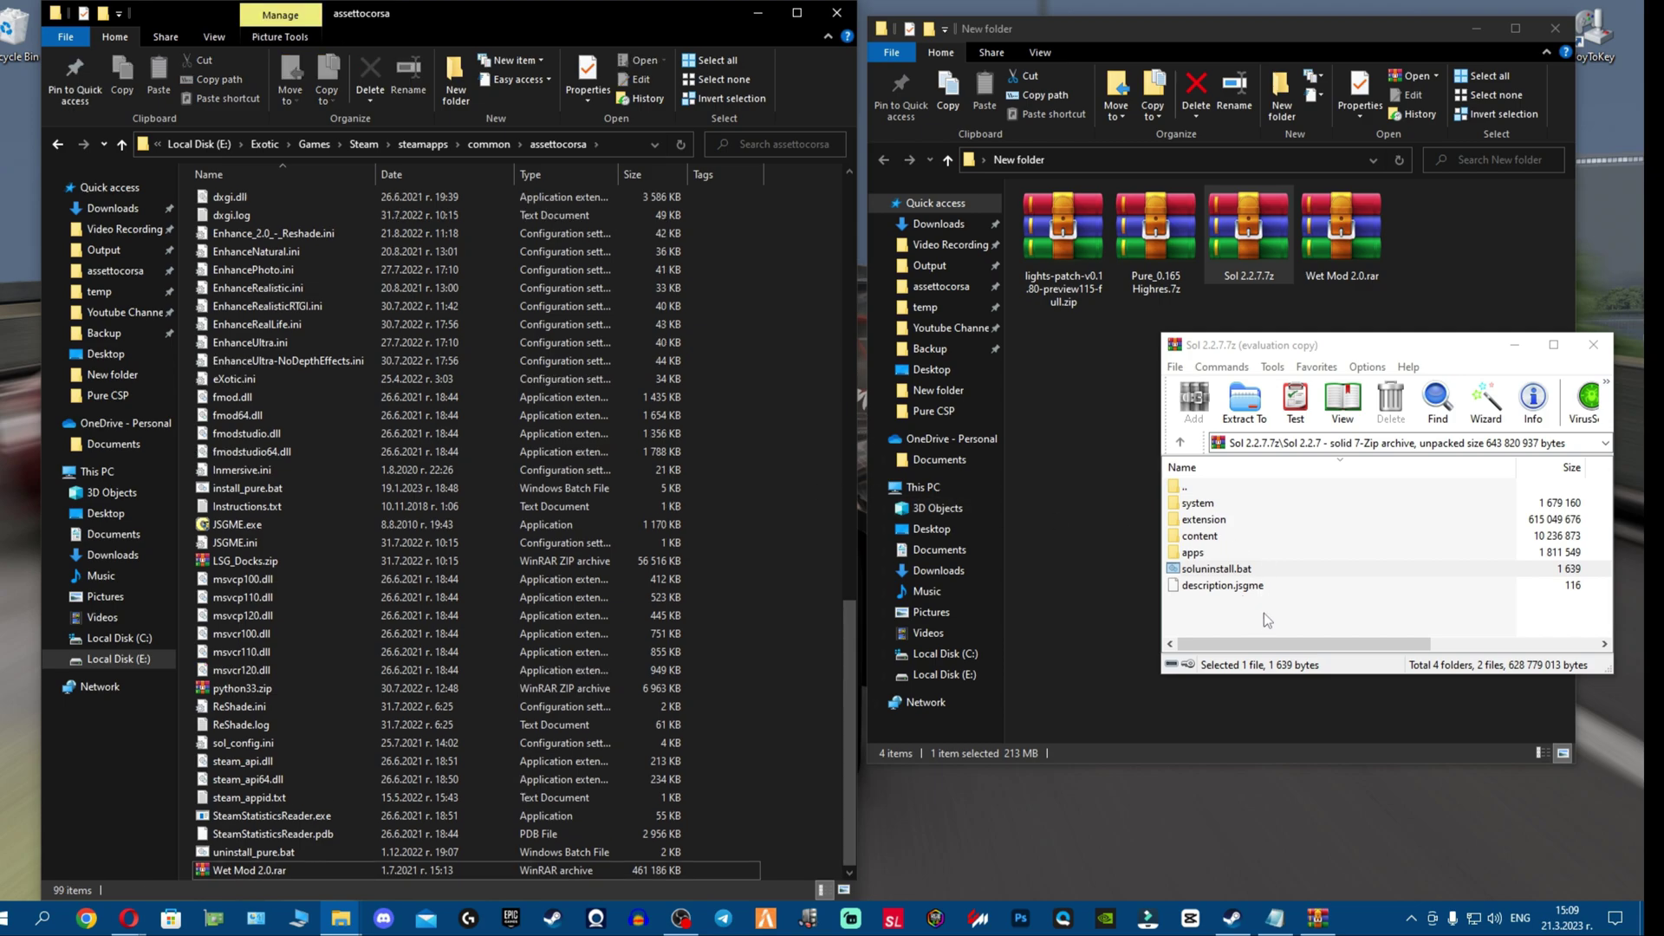
{"action": "left_click", "coordinate": [1279, 611]}
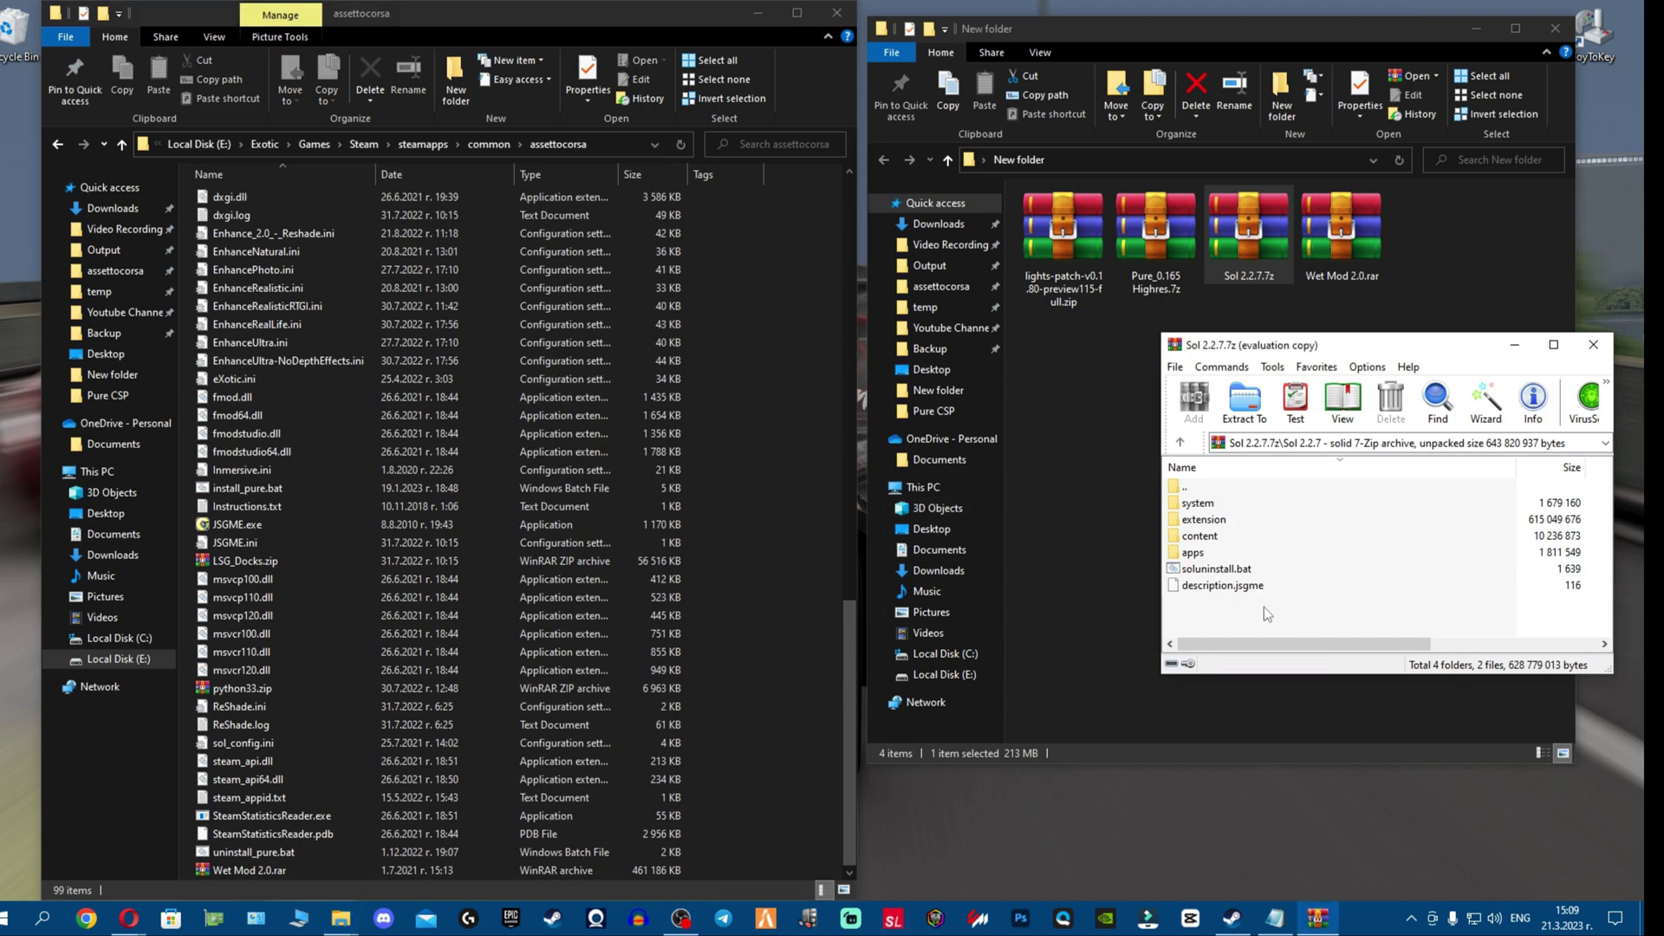
{"action": "left_click_drag", "start_coordinate": [1263, 607], "coordinate": [1255, 504]}
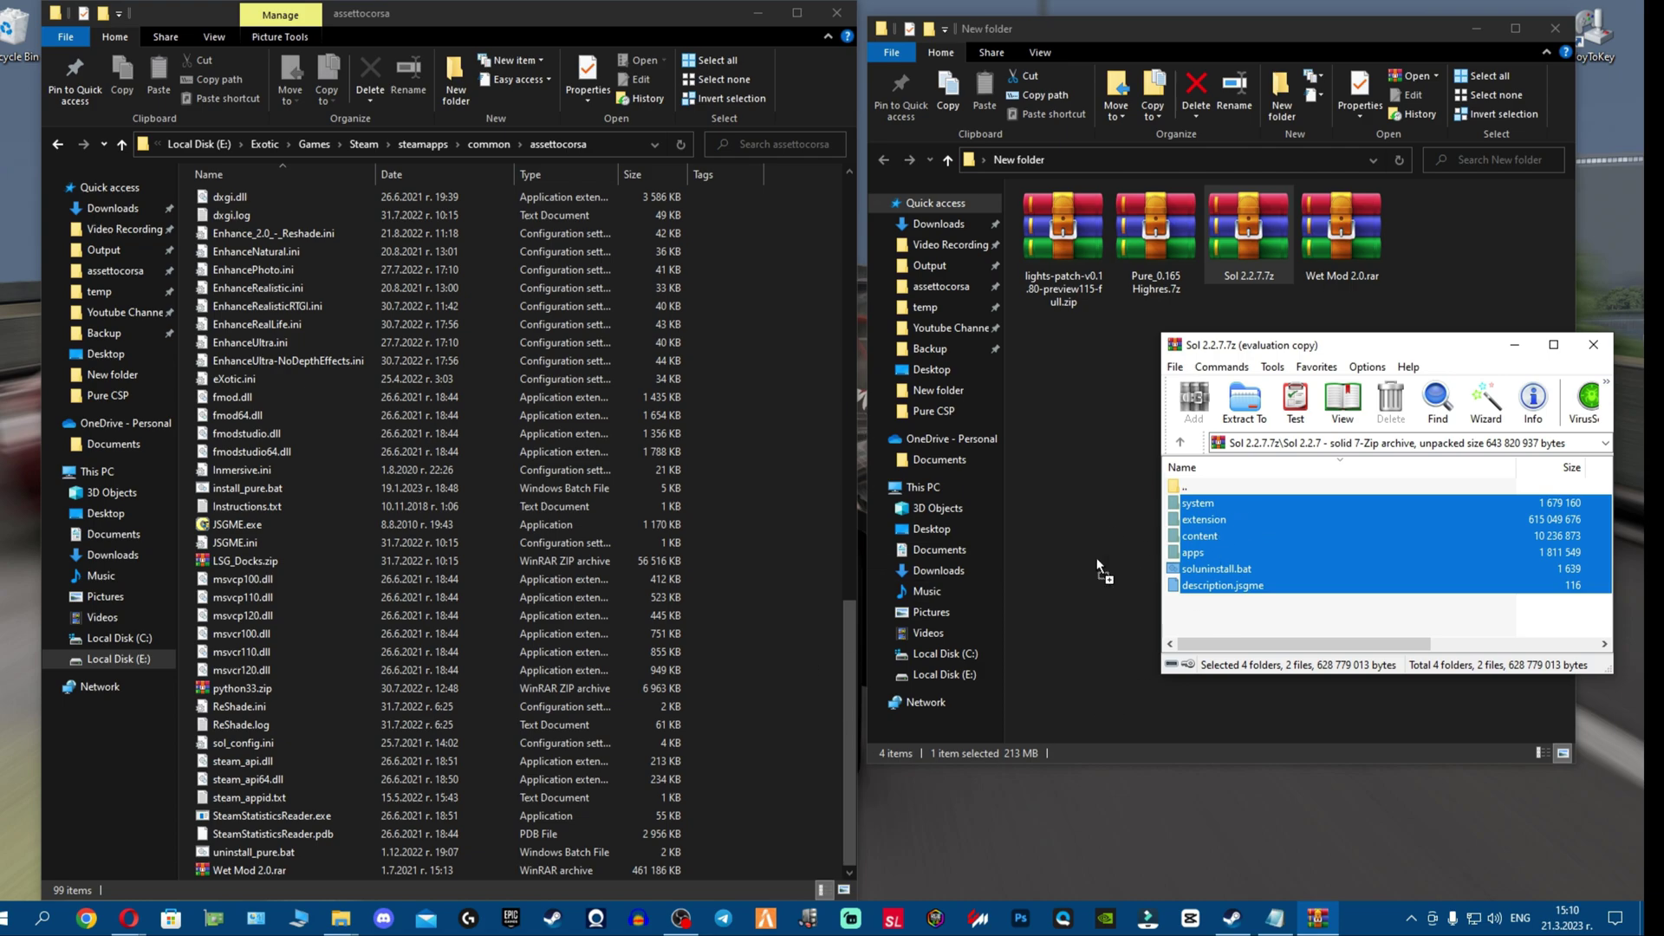
{"action": "left_click_drag", "start_coordinate": [1097, 560], "coordinate": [793, 559]}
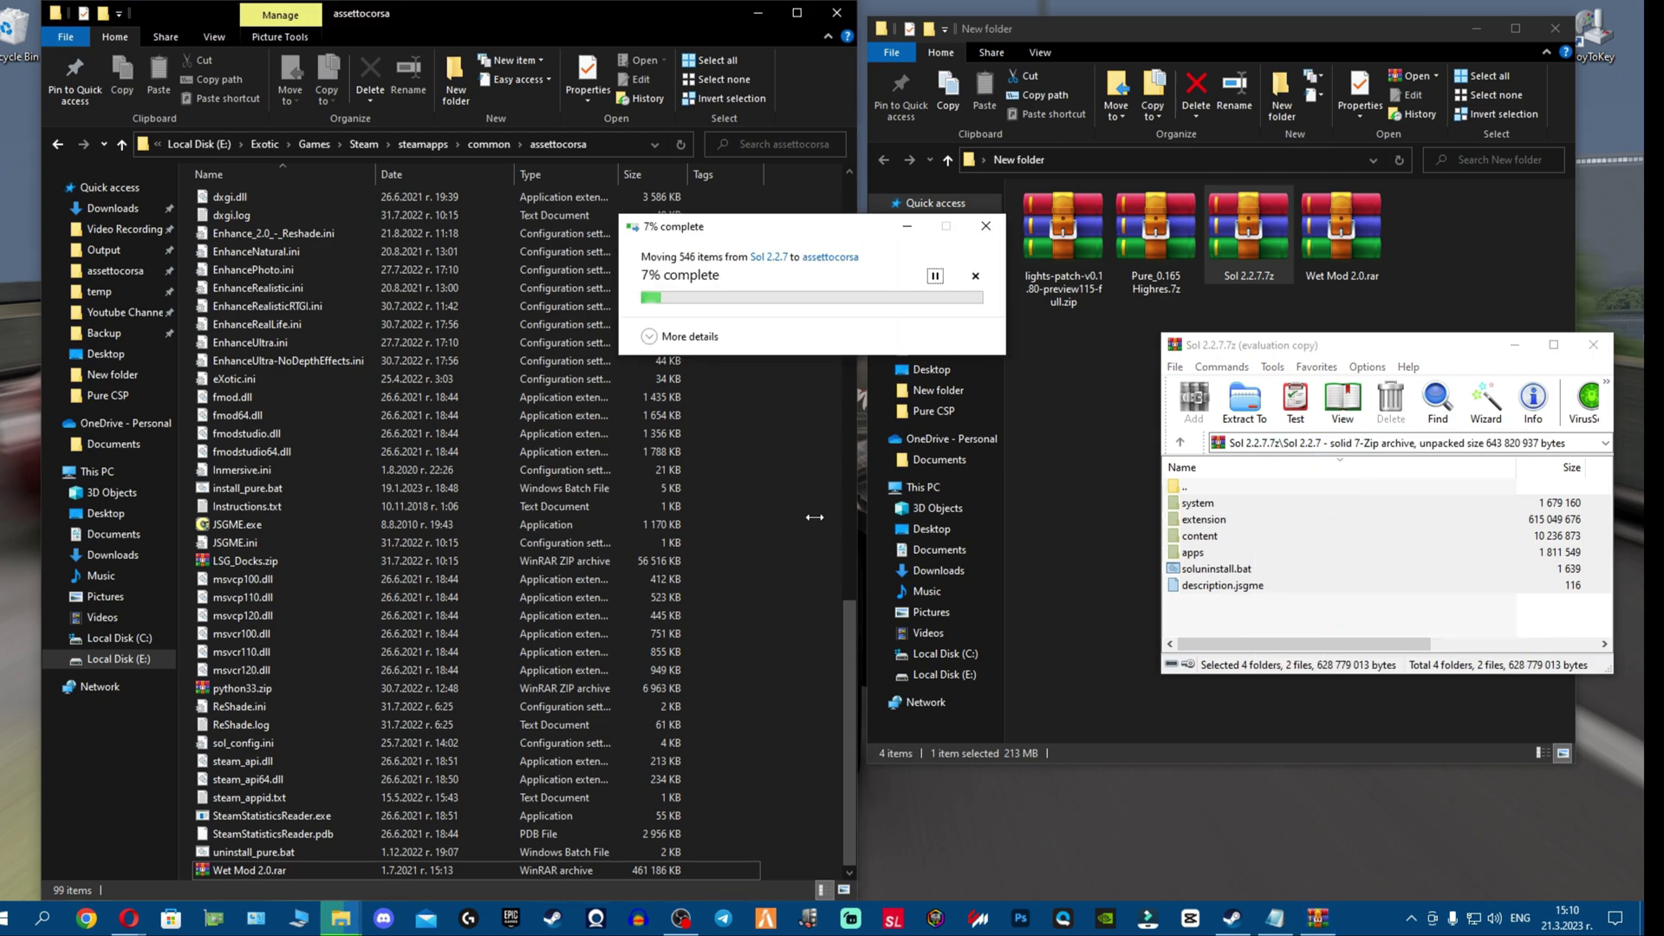
{"action": "left_click", "coordinate": [794, 320]}
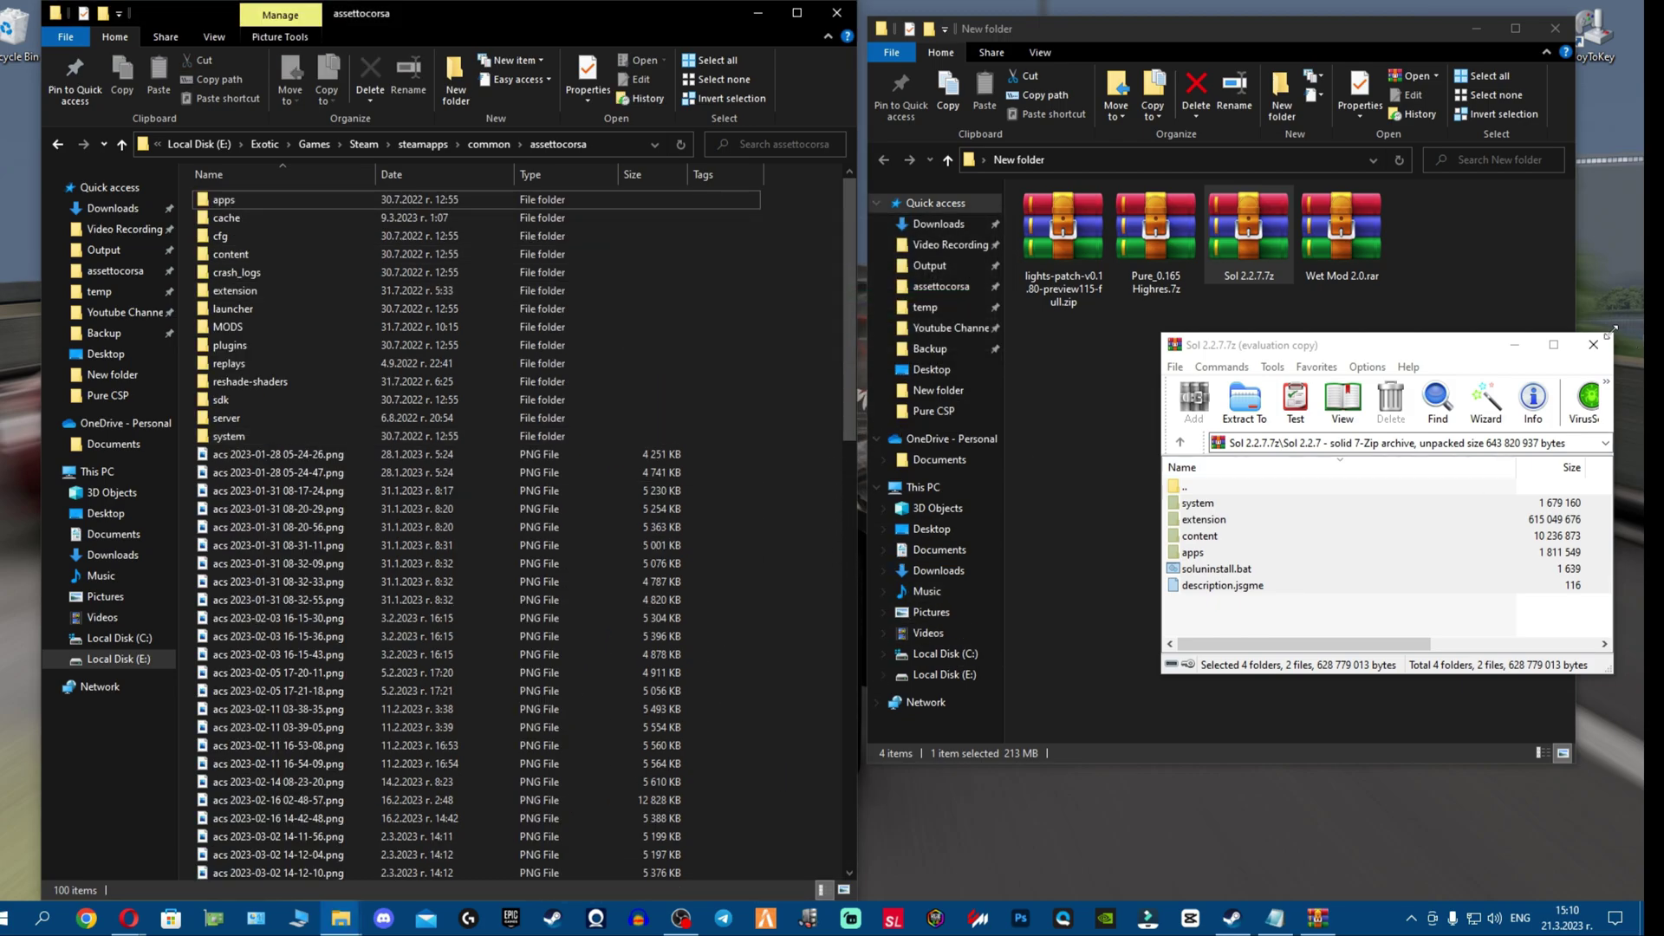
{"action": "left_click", "coordinate": [1593, 344]}
Step: Open the Pure_0.165 Highres.7z archive and enter its Pure 0.165 folder
{"action": "left_click", "coordinate": [1239, 372]}
{"action": "double_click", "coordinate": [1163, 257]}
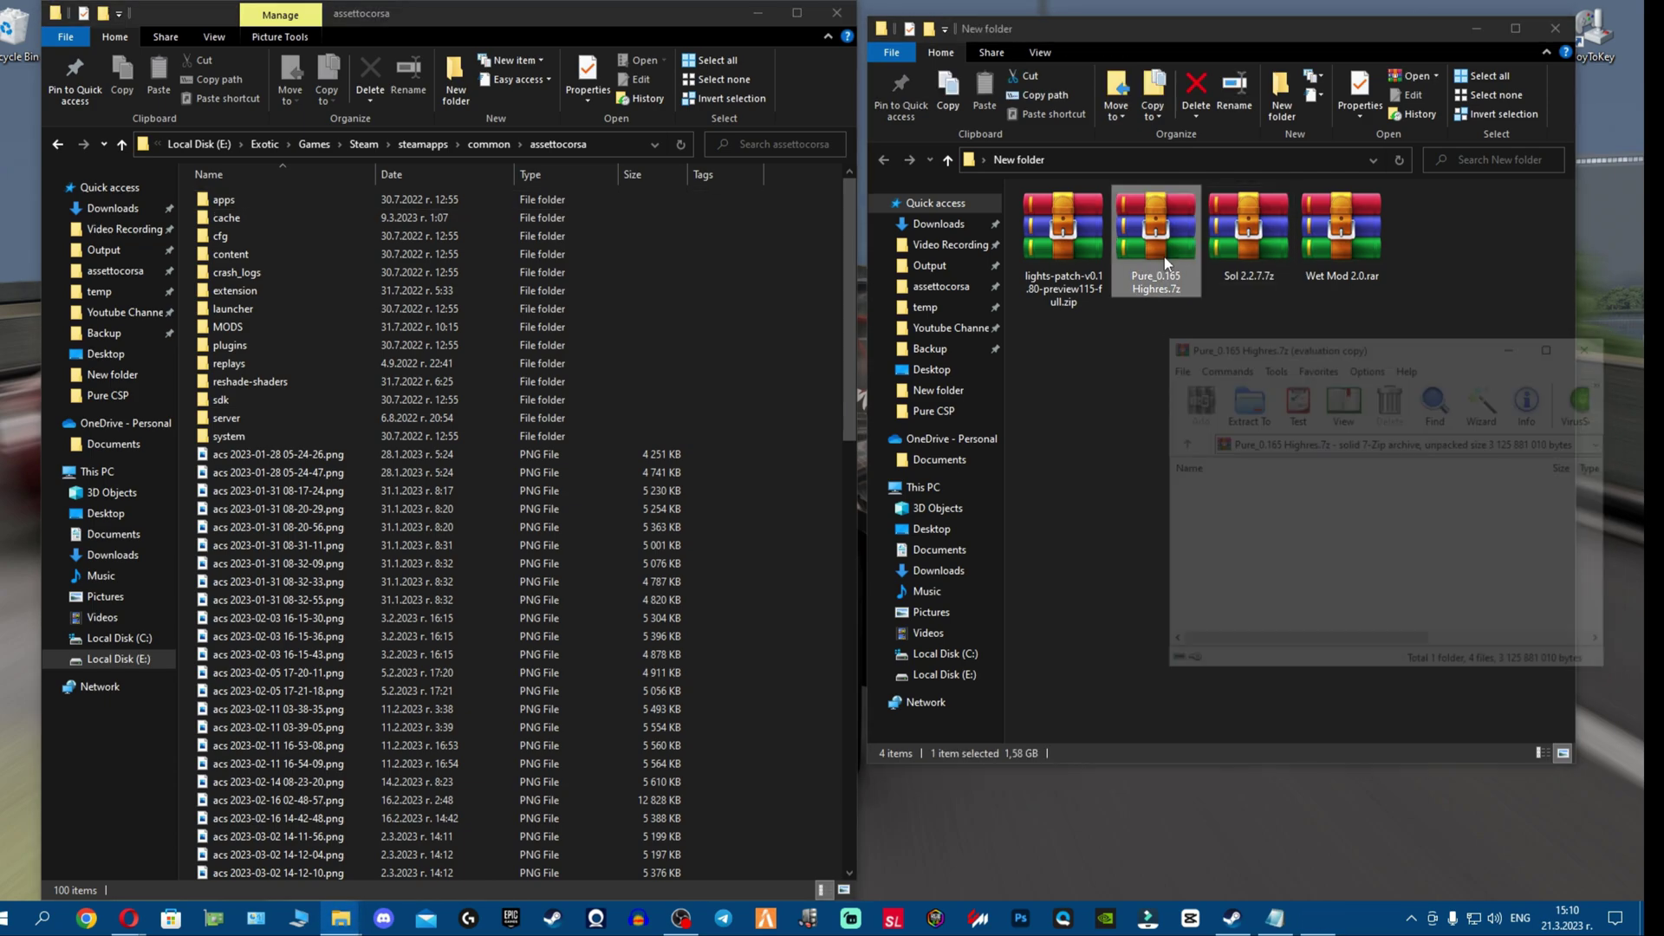
{"action": "left_click_drag", "start_coordinate": [1304, 345], "coordinate": [1157, 336]}
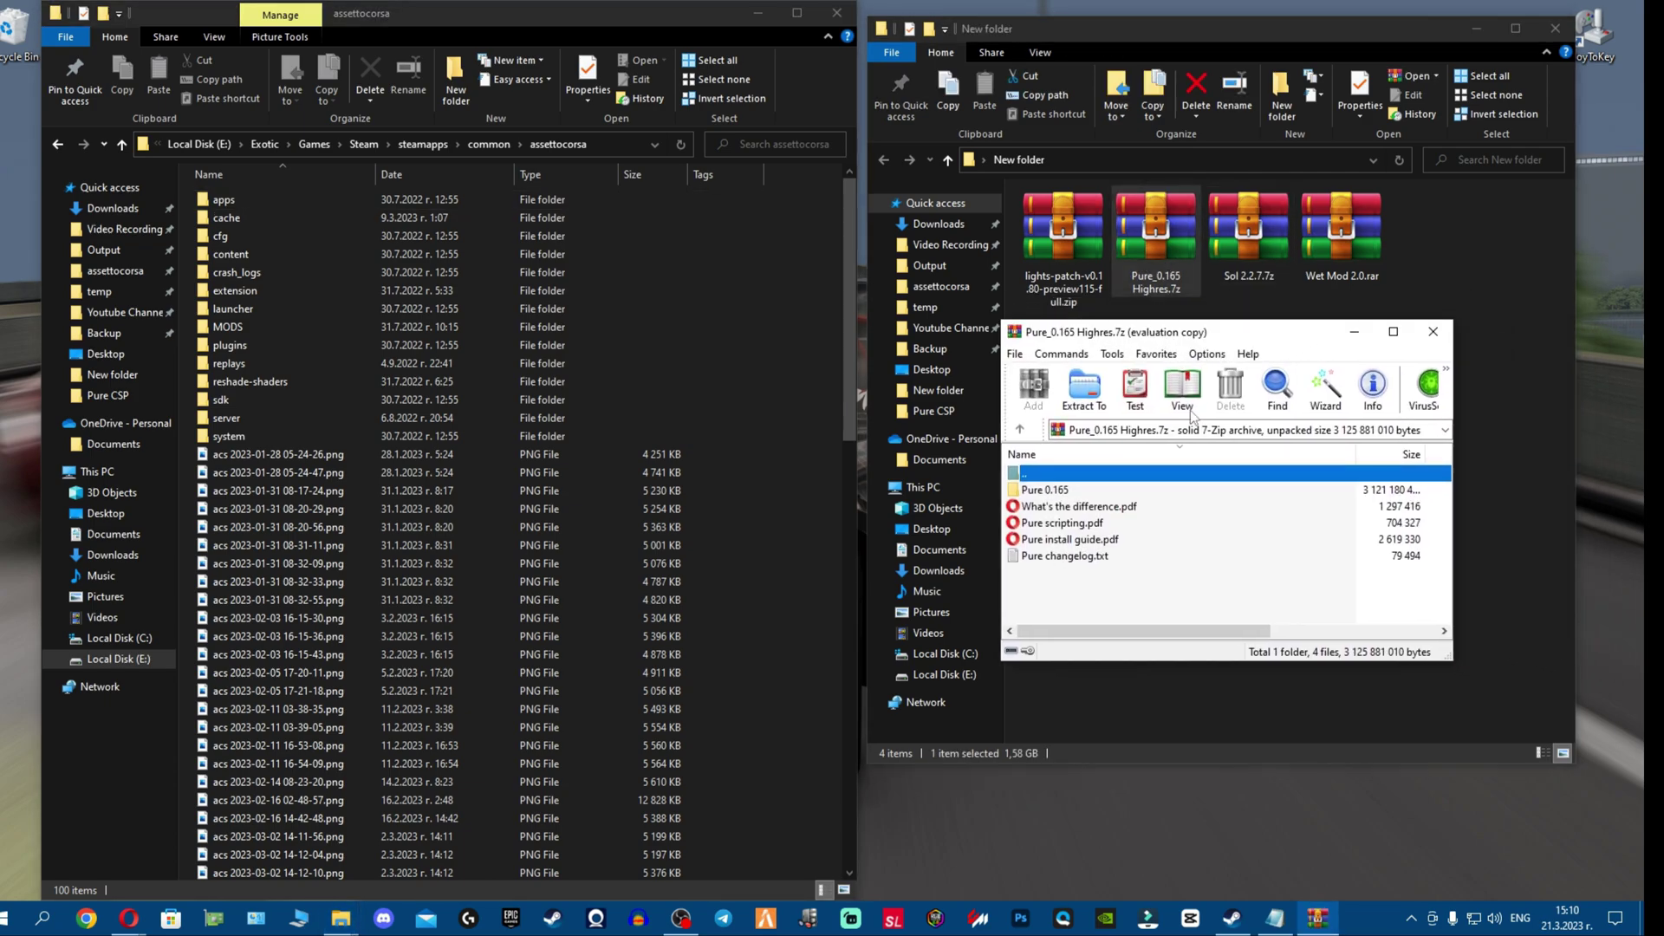
{"action": "left_click", "coordinate": [1137, 491]}
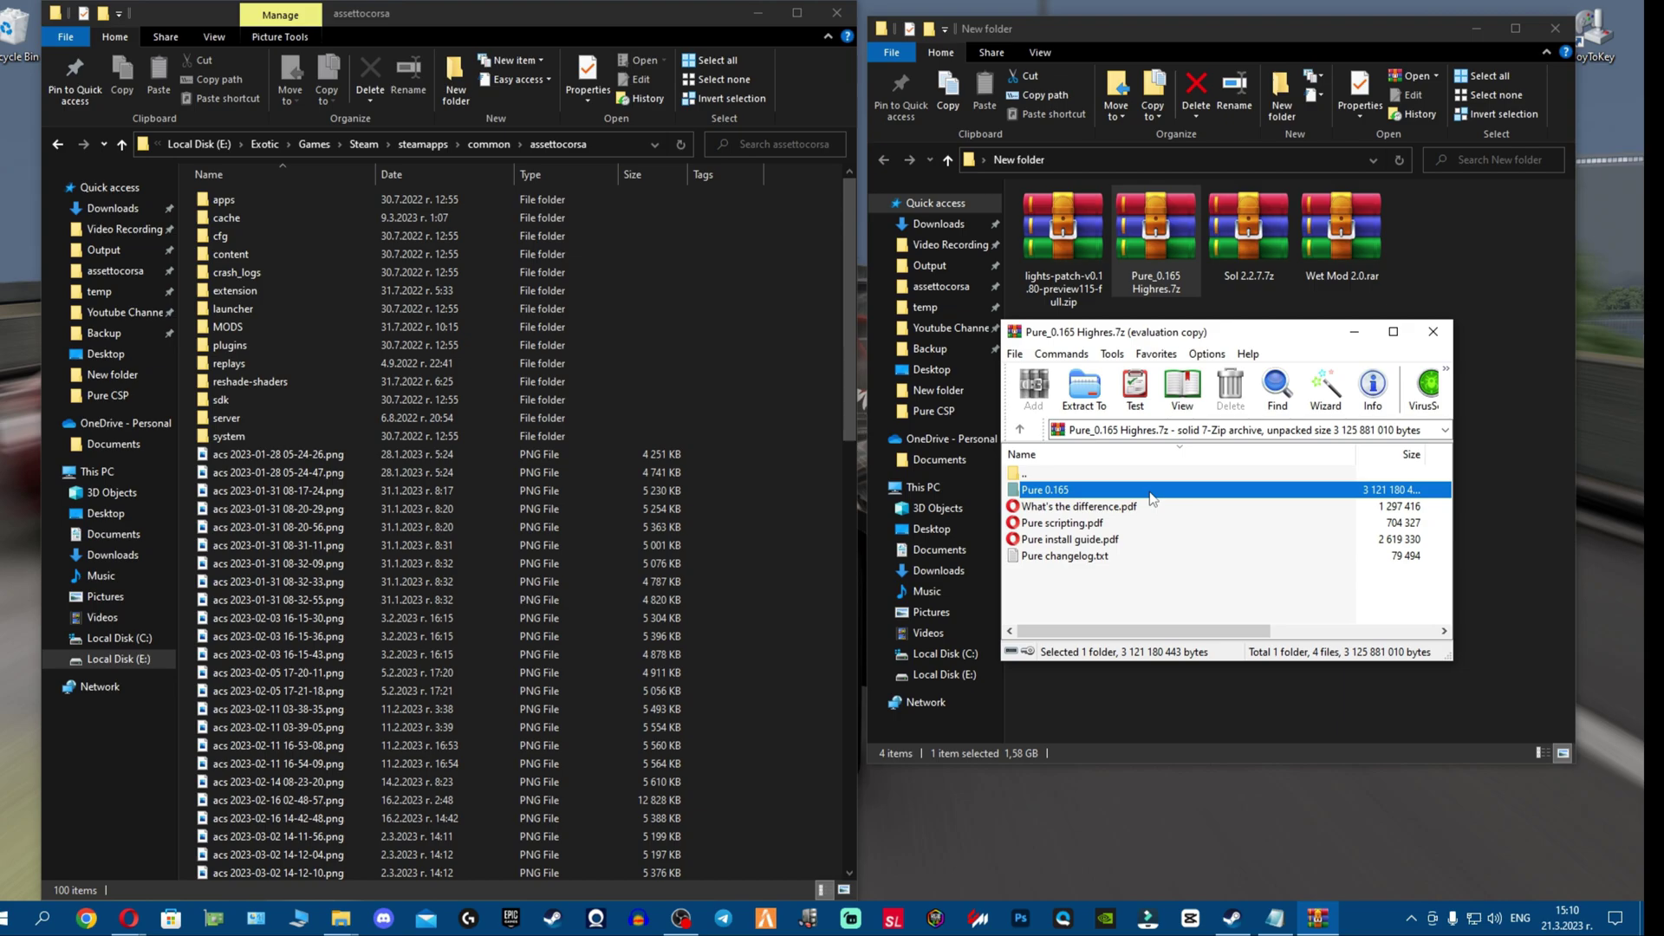
{"action": "double_click", "coordinate": [1151, 492]}
Step: Extract uninstall_pure.bat from the Pure archive into the assettocorsa folder, replacing the existing file
{"action": "scroll", "coordinate": [535, 668], "scroll_direction": "down", "scroll_amount": 4}
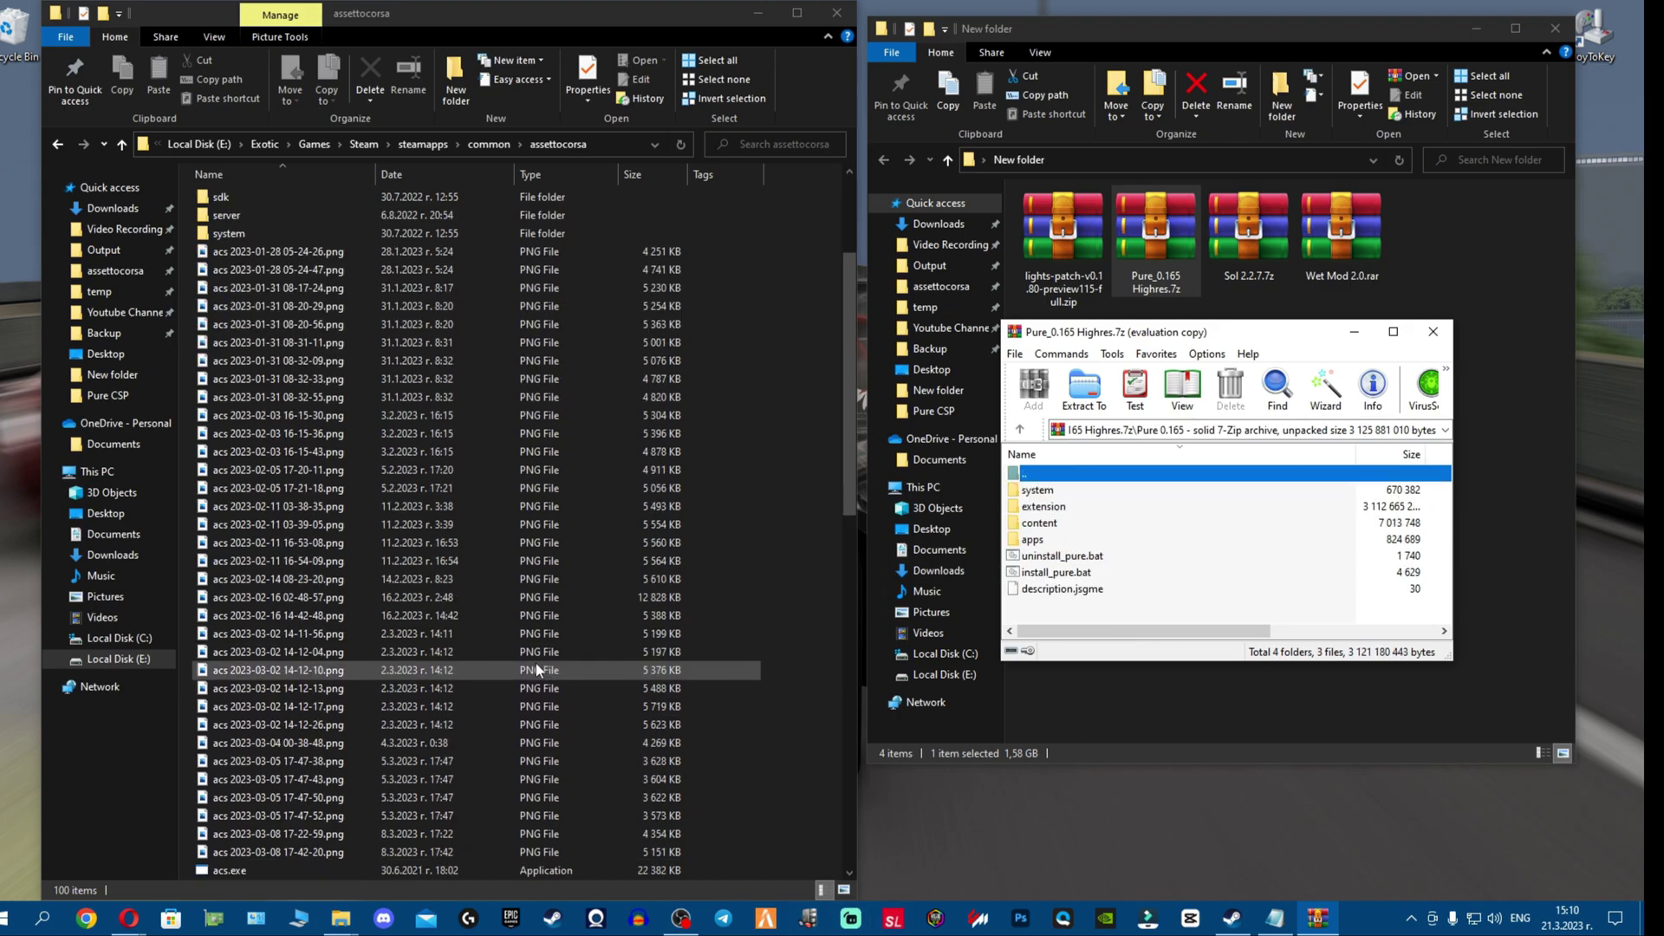
{"action": "scroll", "coordinate": [535, 670], "scroll_direction": "down", "scroll_amount": 15}
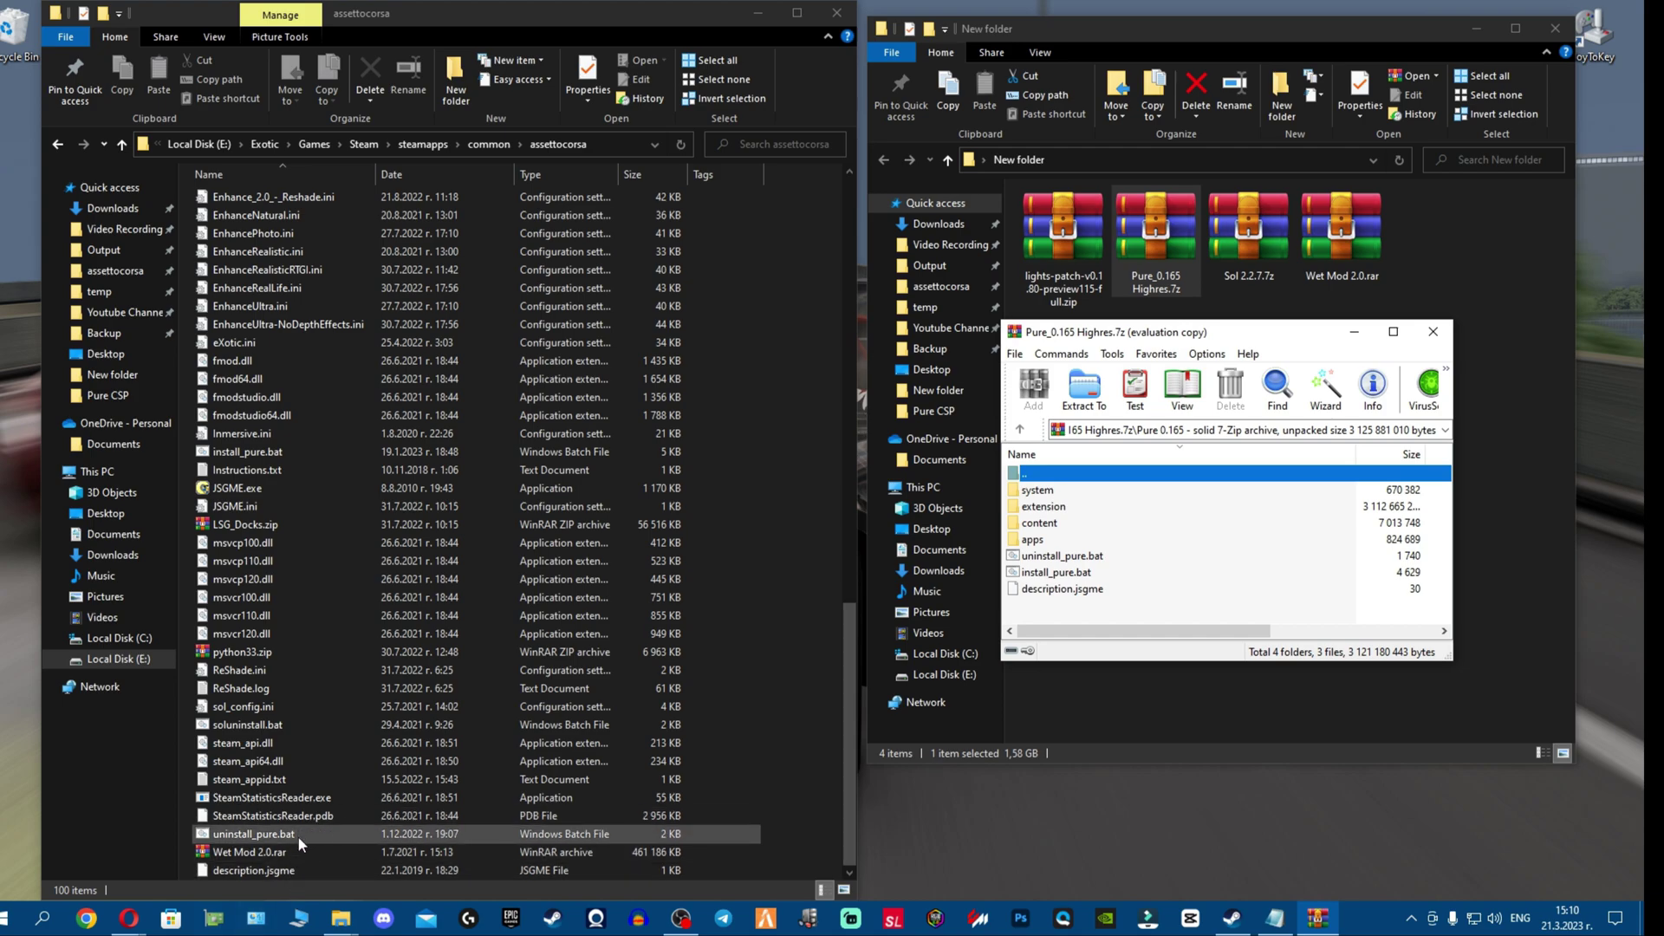
{"action": "left_click", "coordinate": [298, 835]}
{"action": "left_click", "coordinate": [1117, 555]}
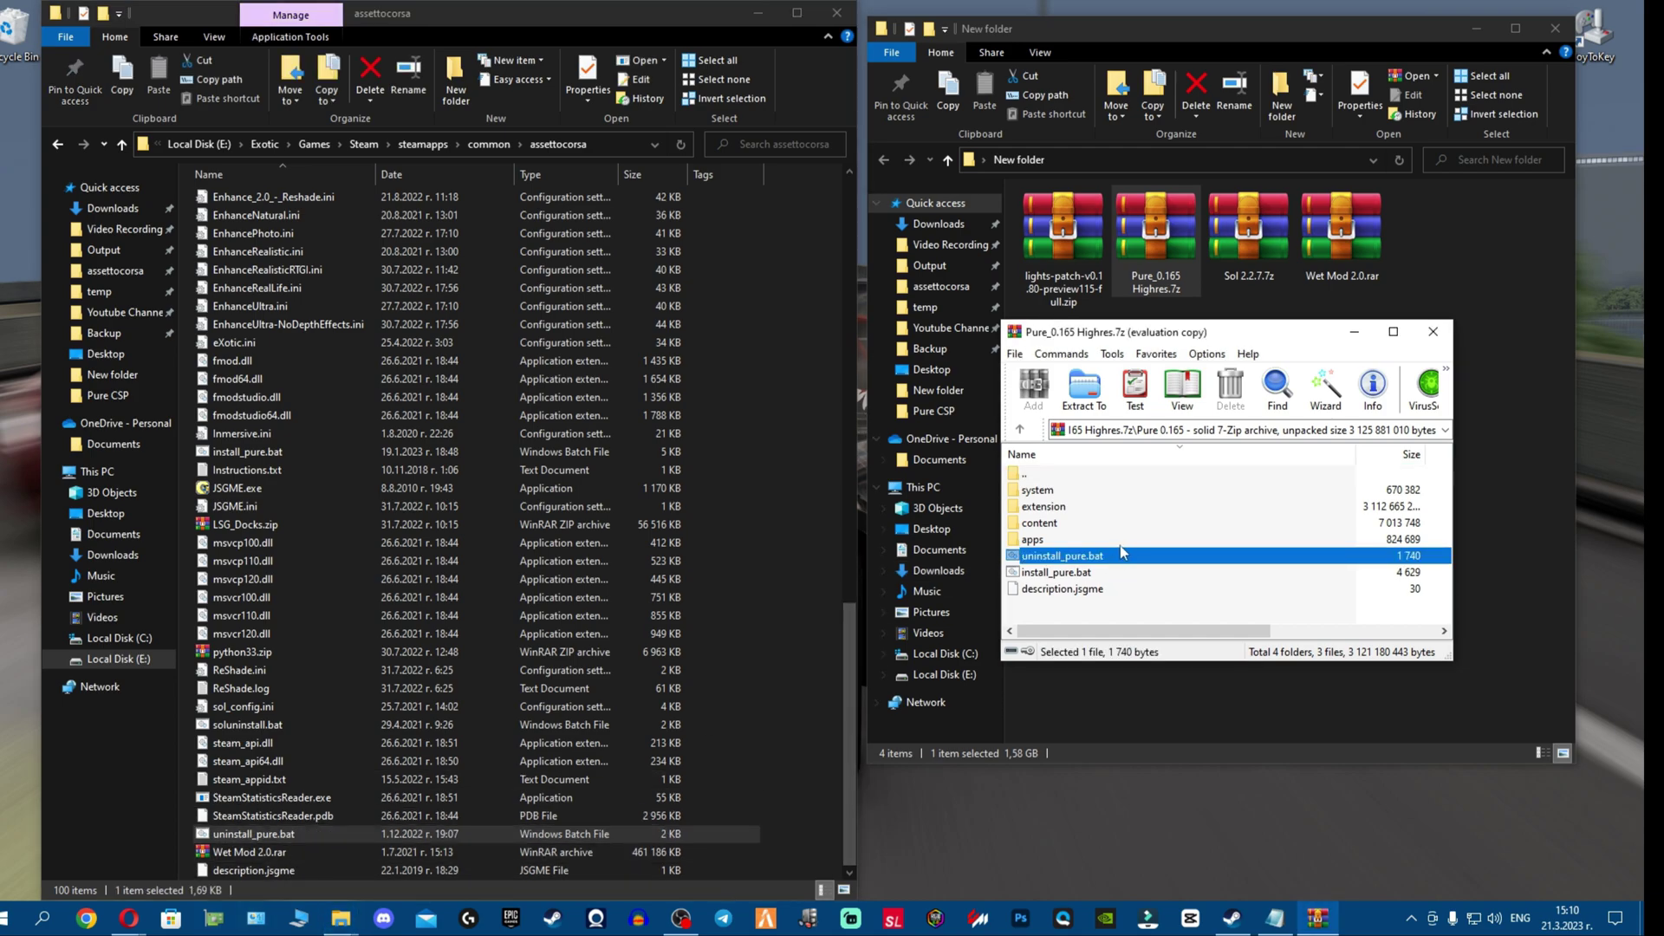
{"action": "left_click_drag", "start_coordinate": [1120, 546], "coordinate": [794, 721]}
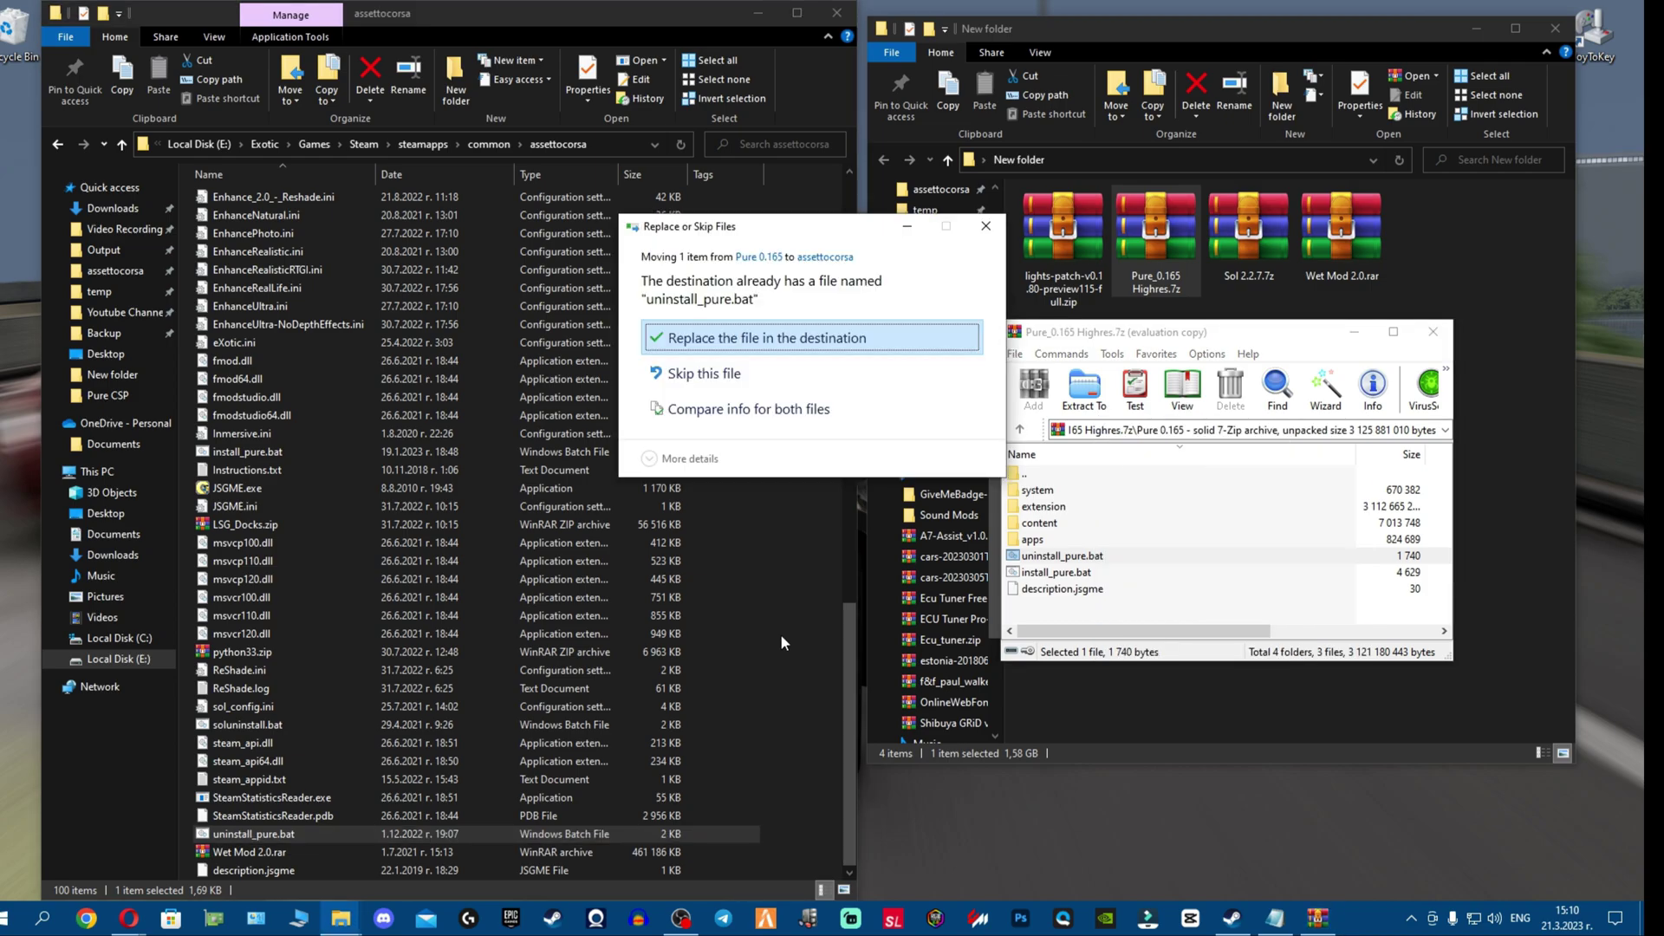
{"action": "left_click", "coordinate": [771, 333]}
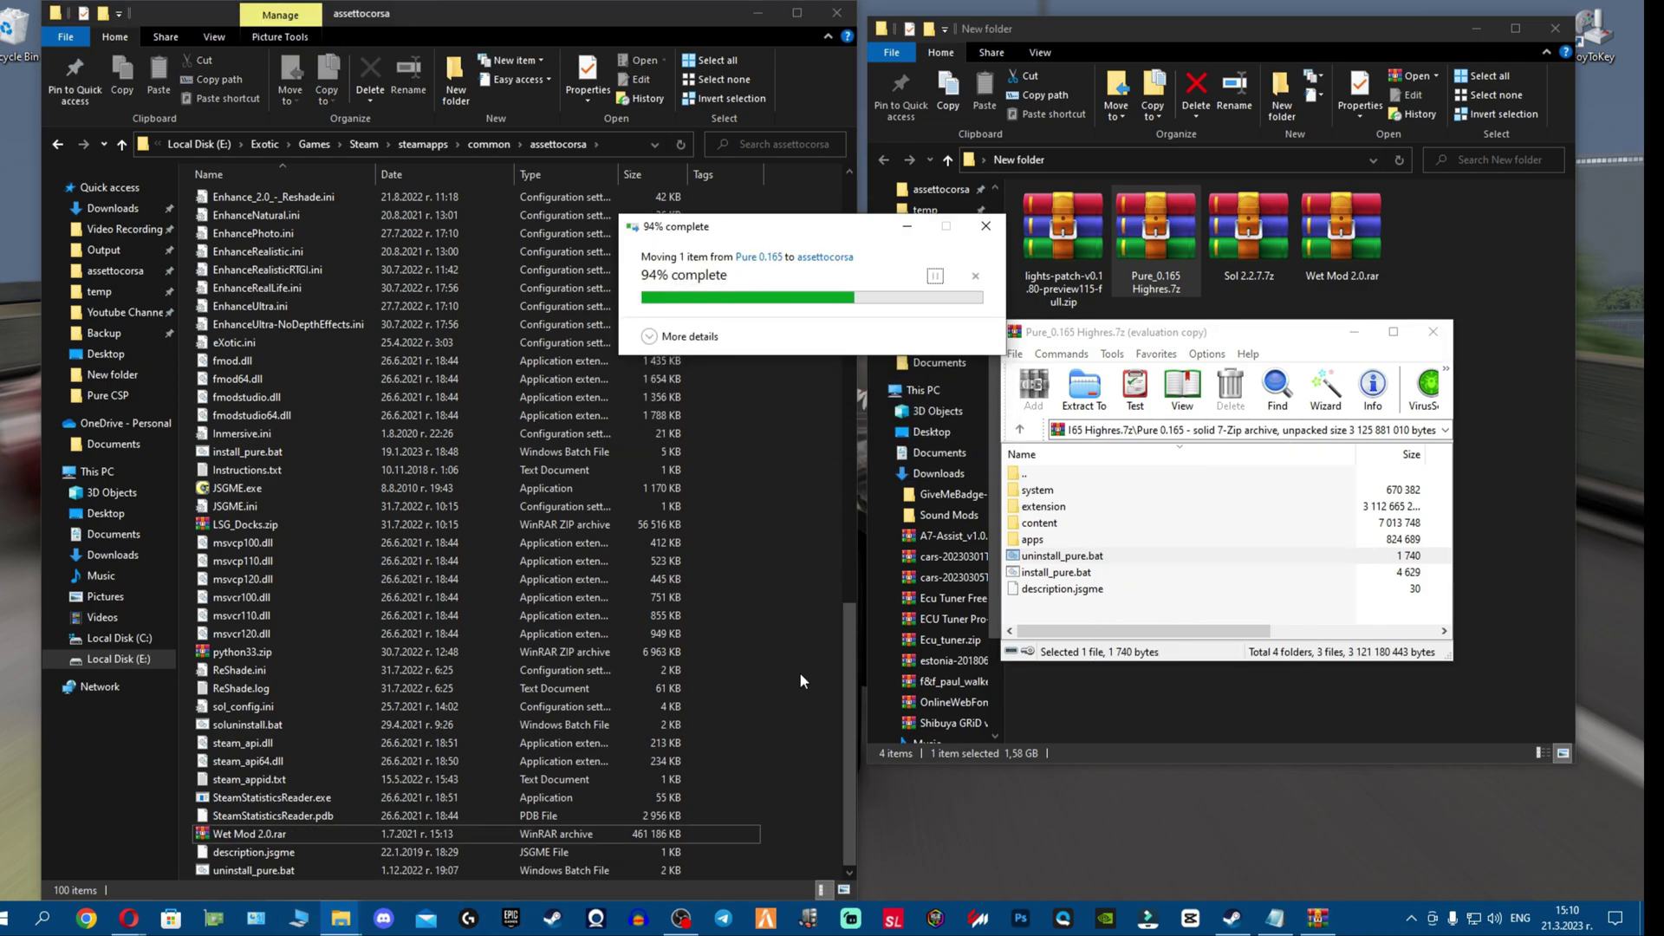
Step: Run uninstall_pure.bat in the assettocorsa folder, choosing E:\Exotic\Games\Steam\steamapps\common\assettocorsa as the AC root folder, to remove the older Pure version
{"action": "left_click", "coordinate": [300, 871]}
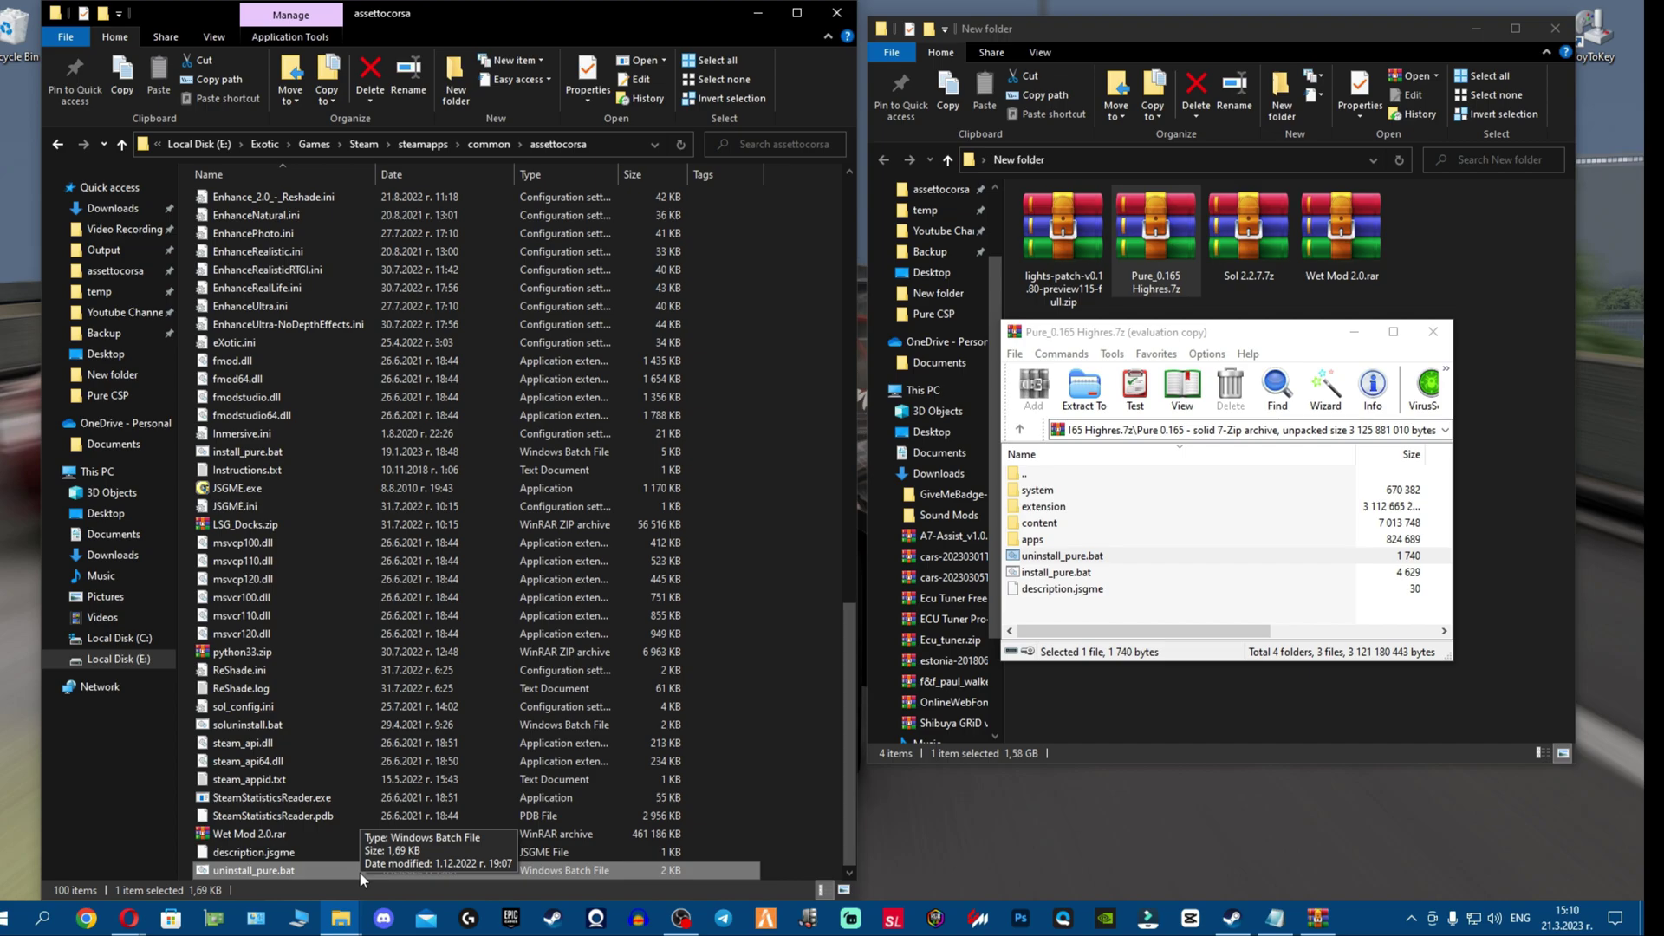
{"action": "double_click", "coordinate": [360, 871]}
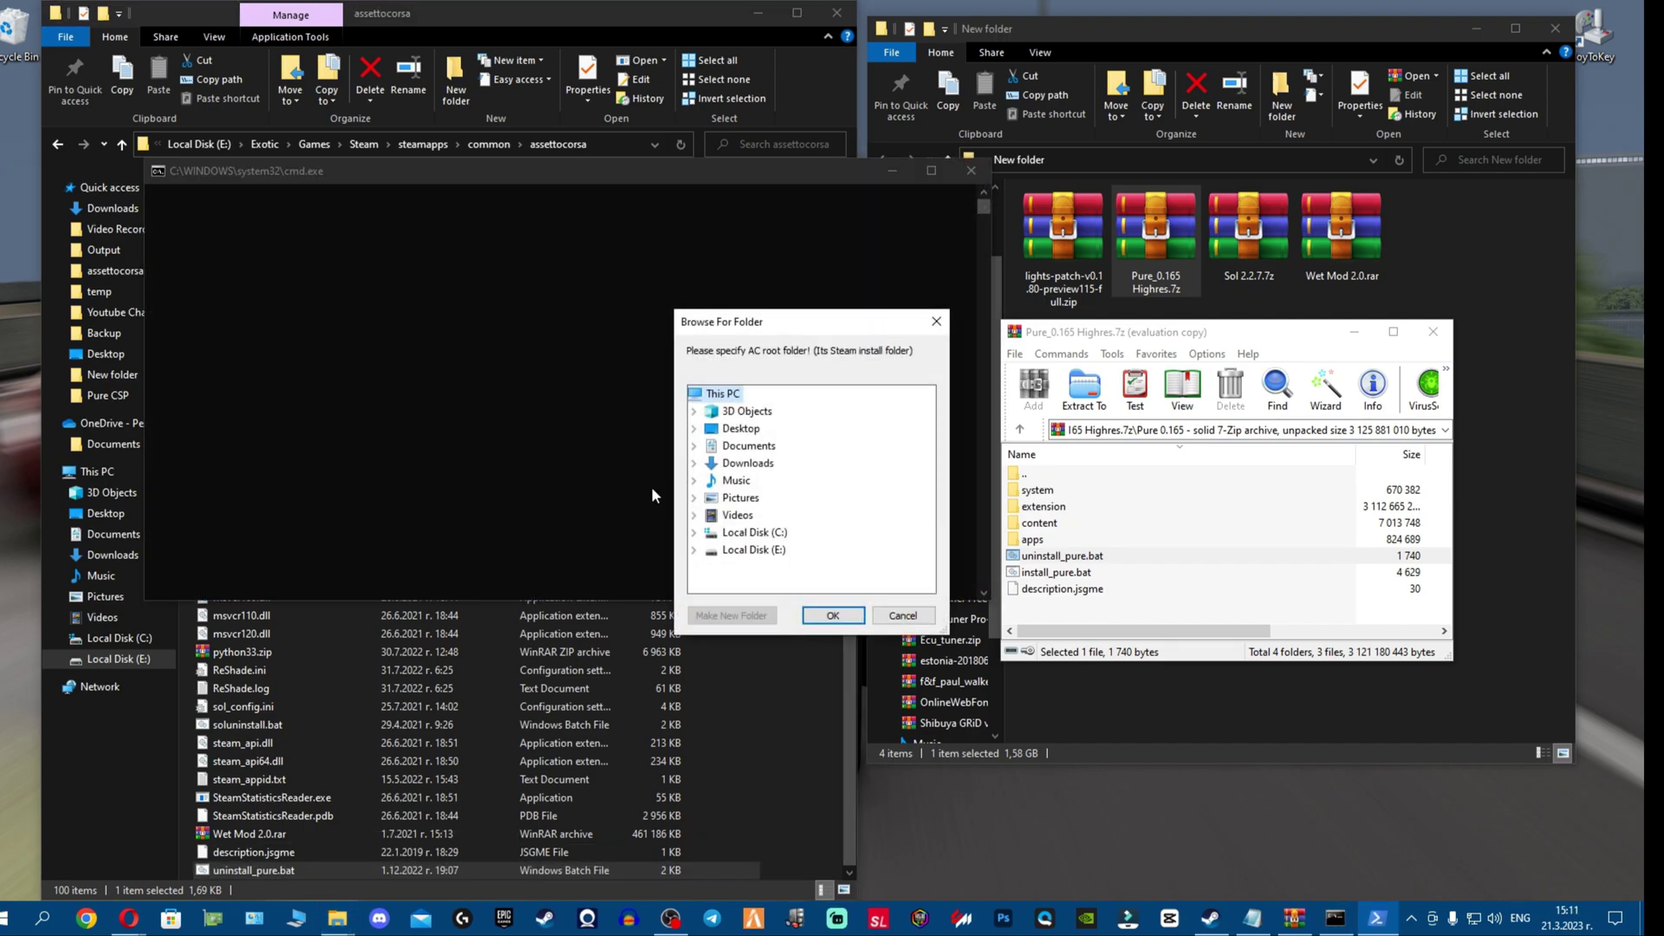
{"action": "double_click", "coordinate": [766, 551]}
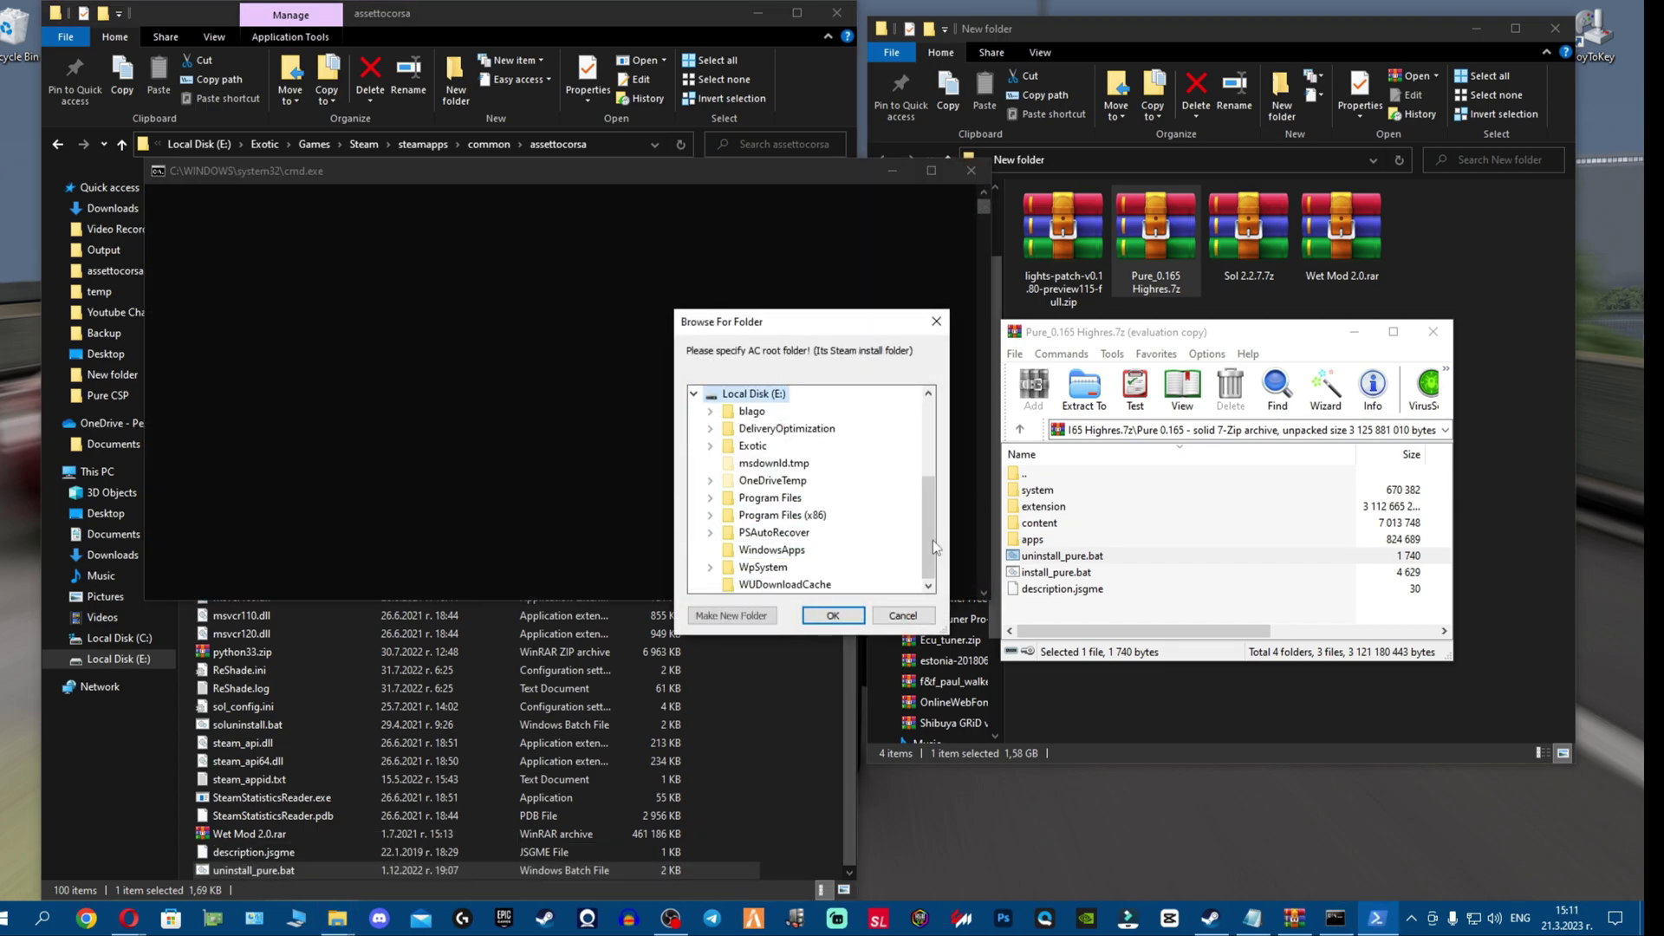
{"action": "double_click", "coordinate": [760, 468]}
{"action": "scroll", "coordinate": [819, 517], "scroll_direction": "down", "scroll_amount": 2}
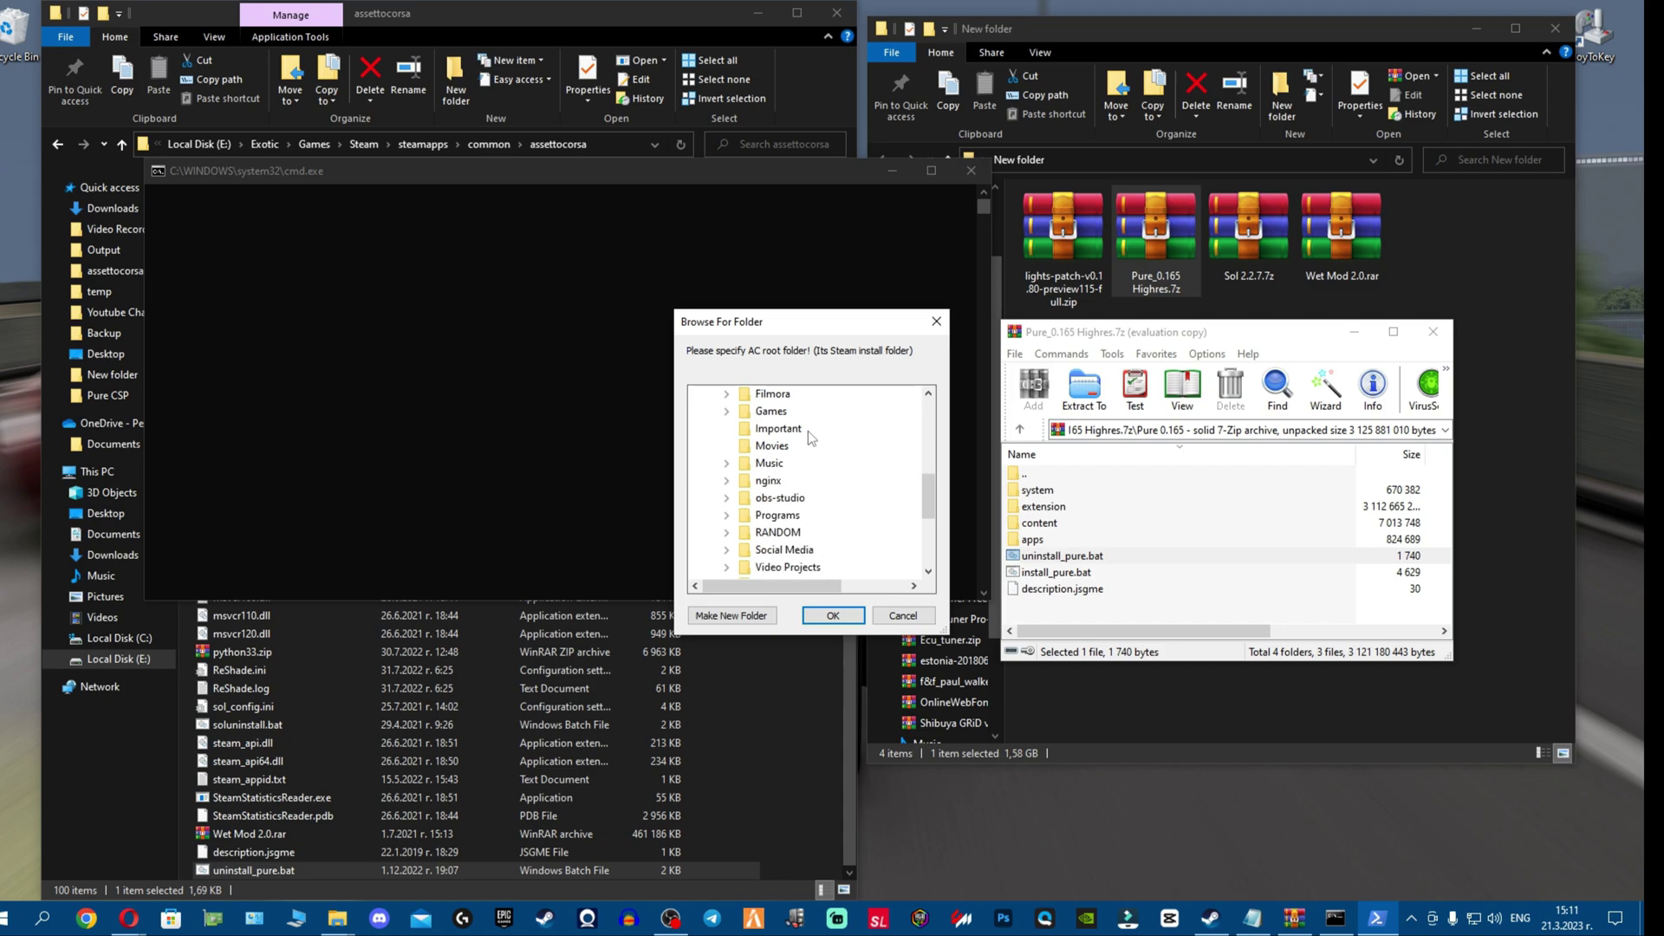
{"action": "double_click", "coordinate": [777, 416]}
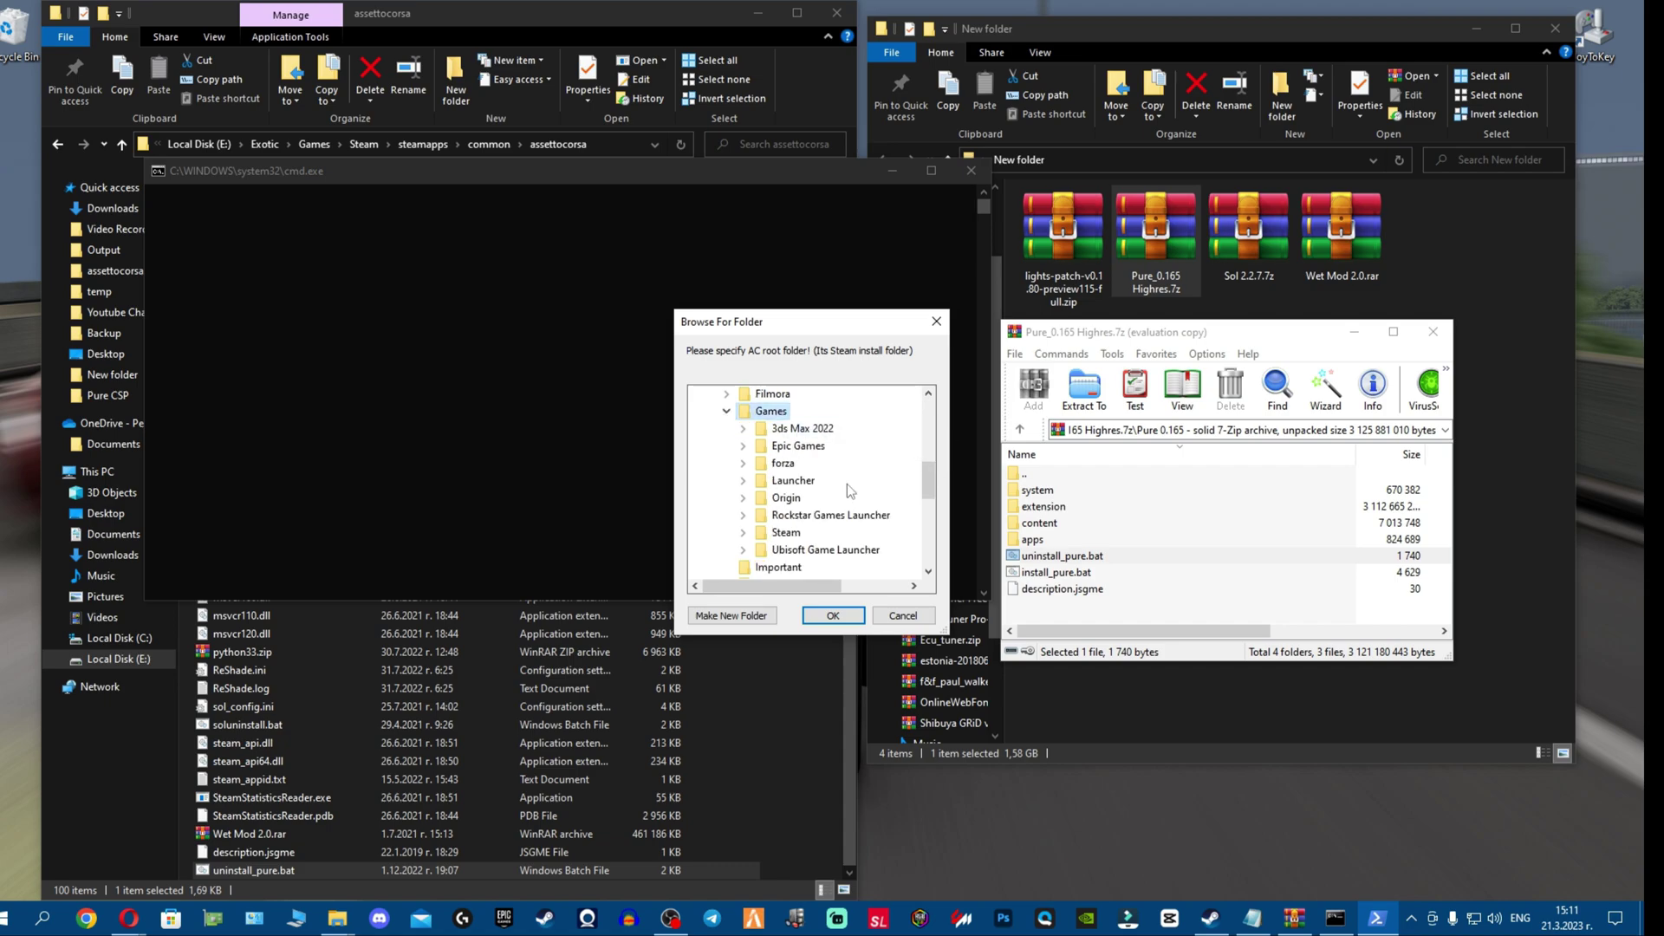
{"action": "double_click", "coordinate": [786, 532]}
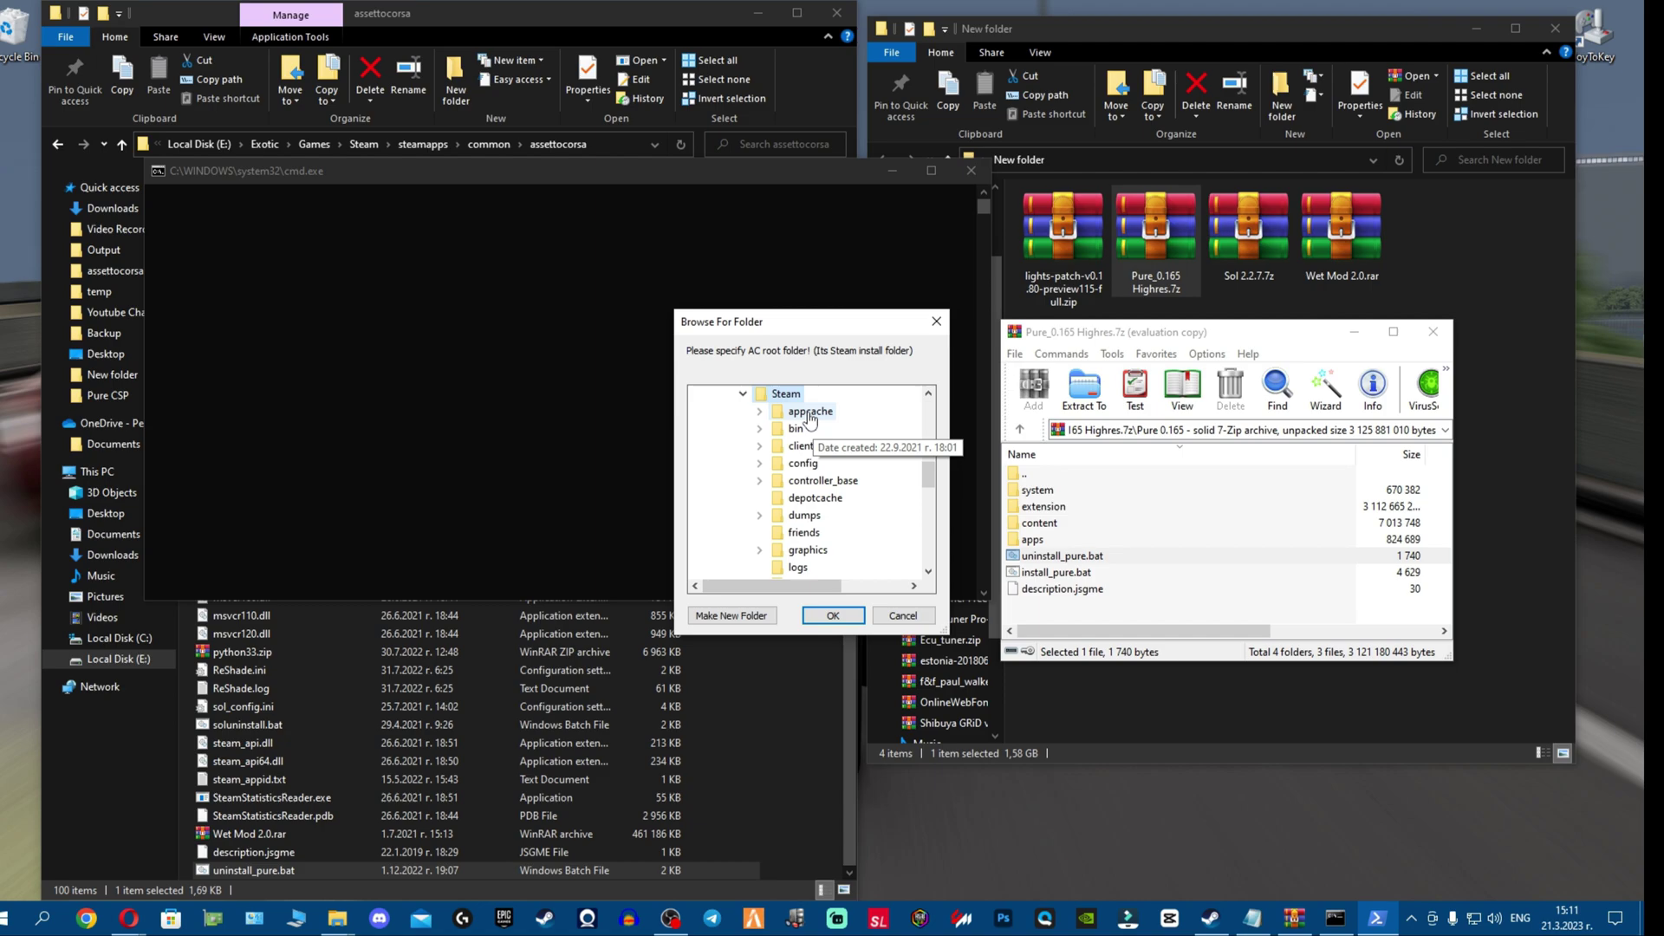
{"action": "scroll", "coordinate": [846, 468], "scroll_direction": "down", "scroll_amount": 3}
{"action": "double_click", "coordinate": [813, 532]}
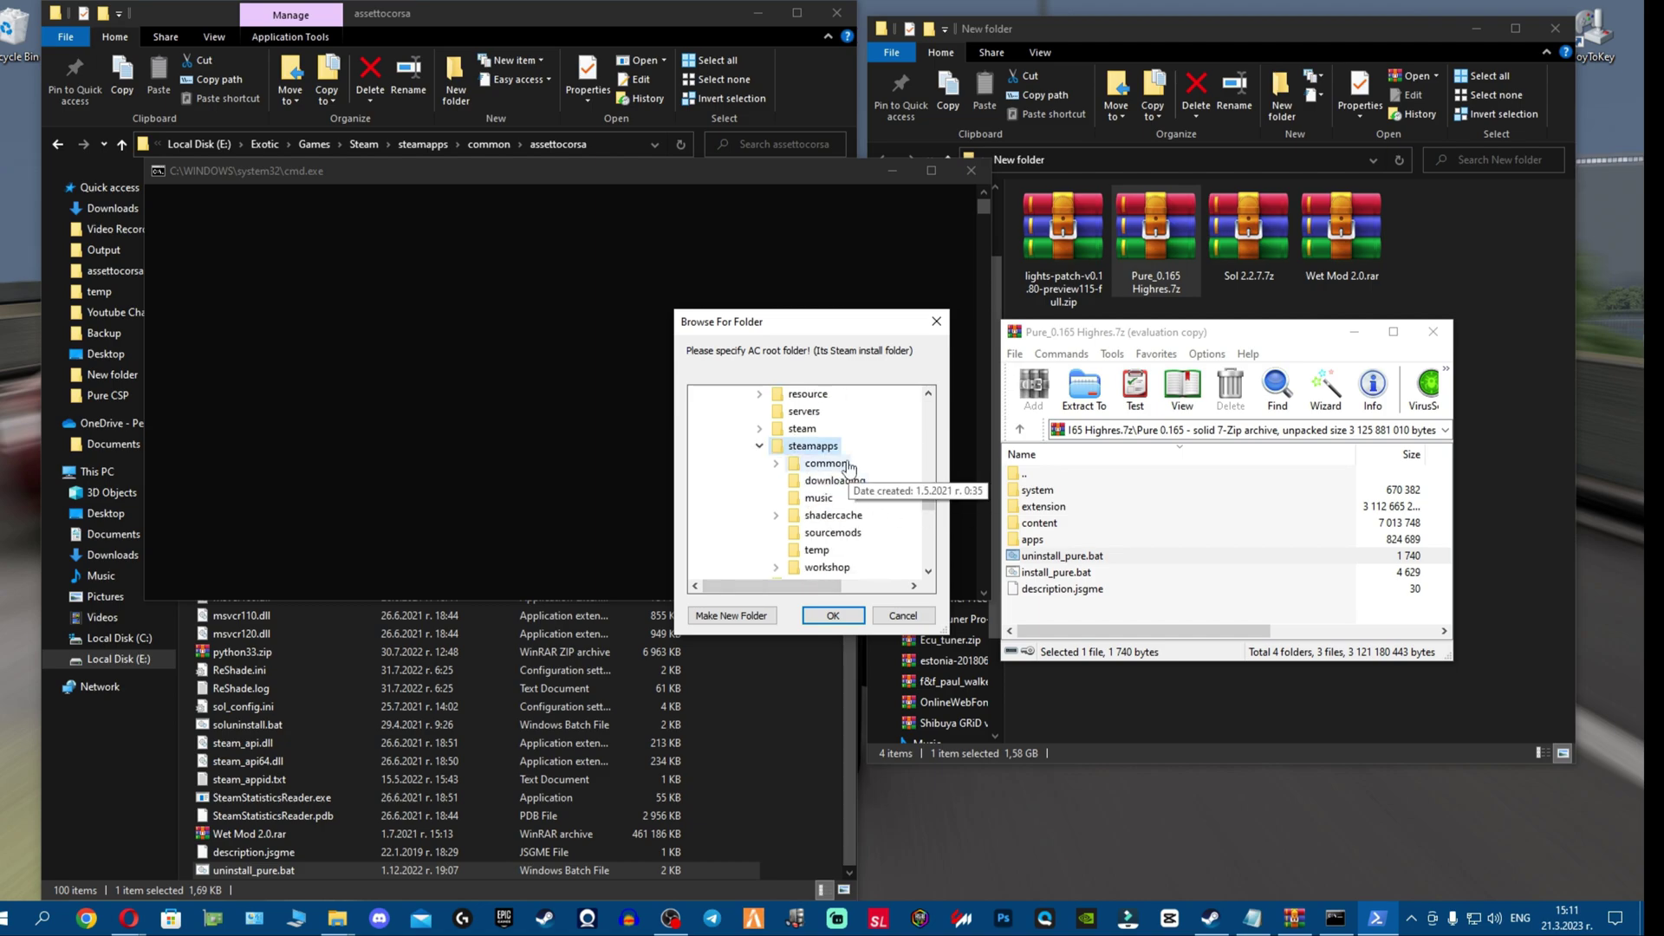
{"action": "double_click", "coordinate": [827, 472]}
{"action": "left_click", "coordinate": [848, 411]}
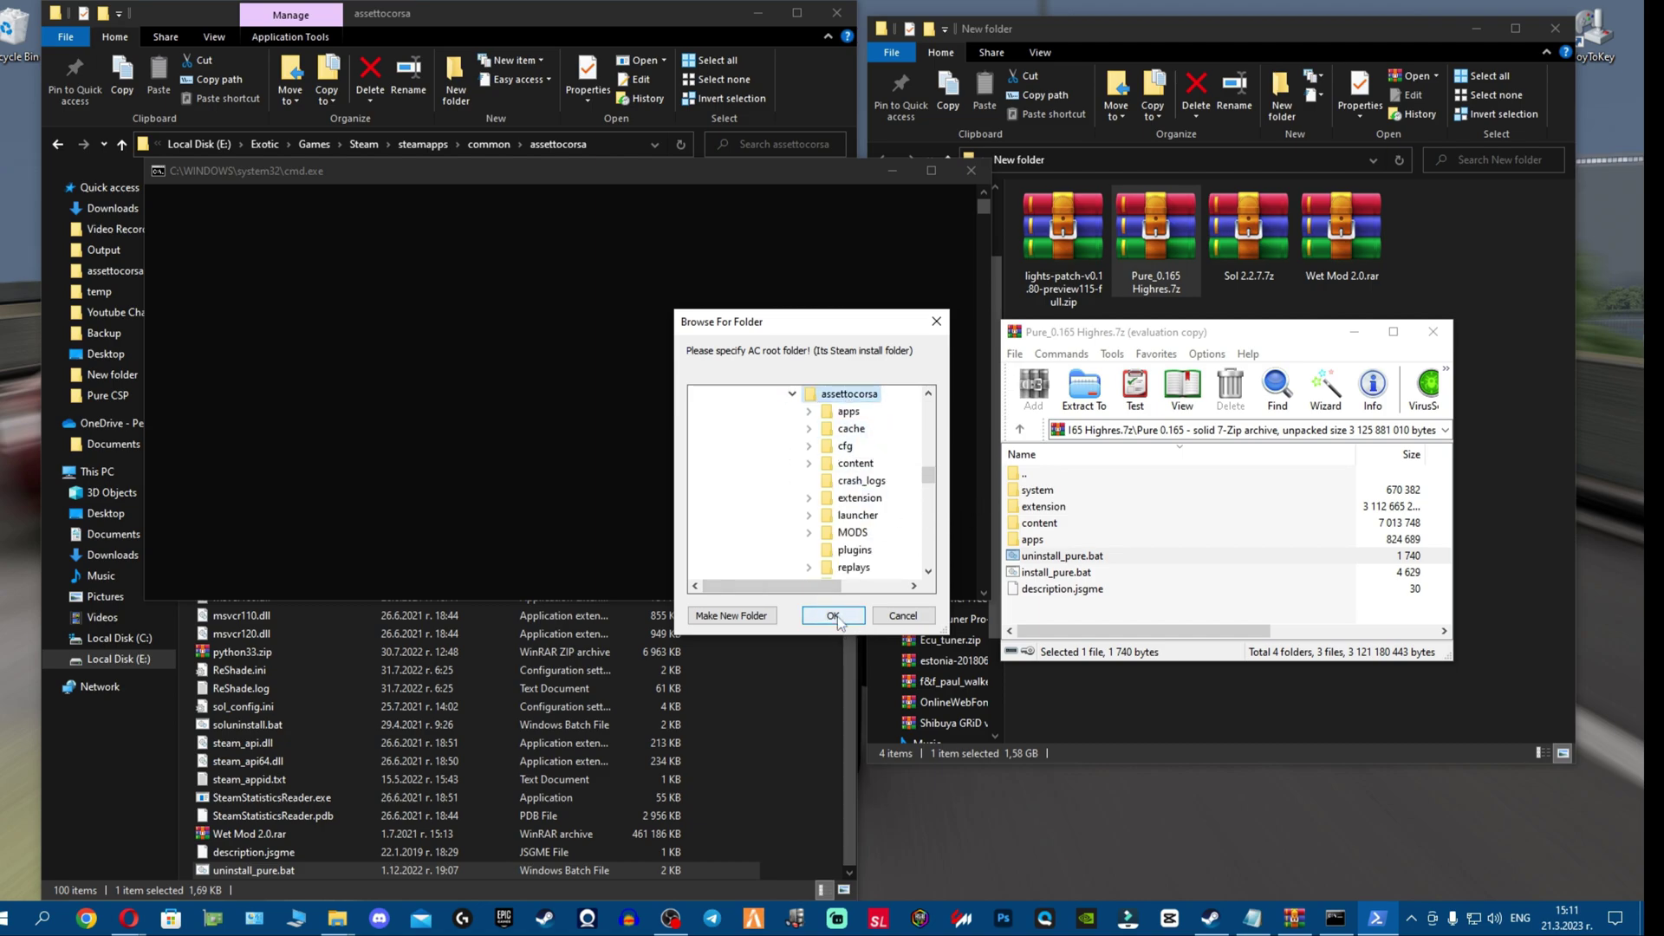
{"action": "left_click", "coordinate": [832, 615]}
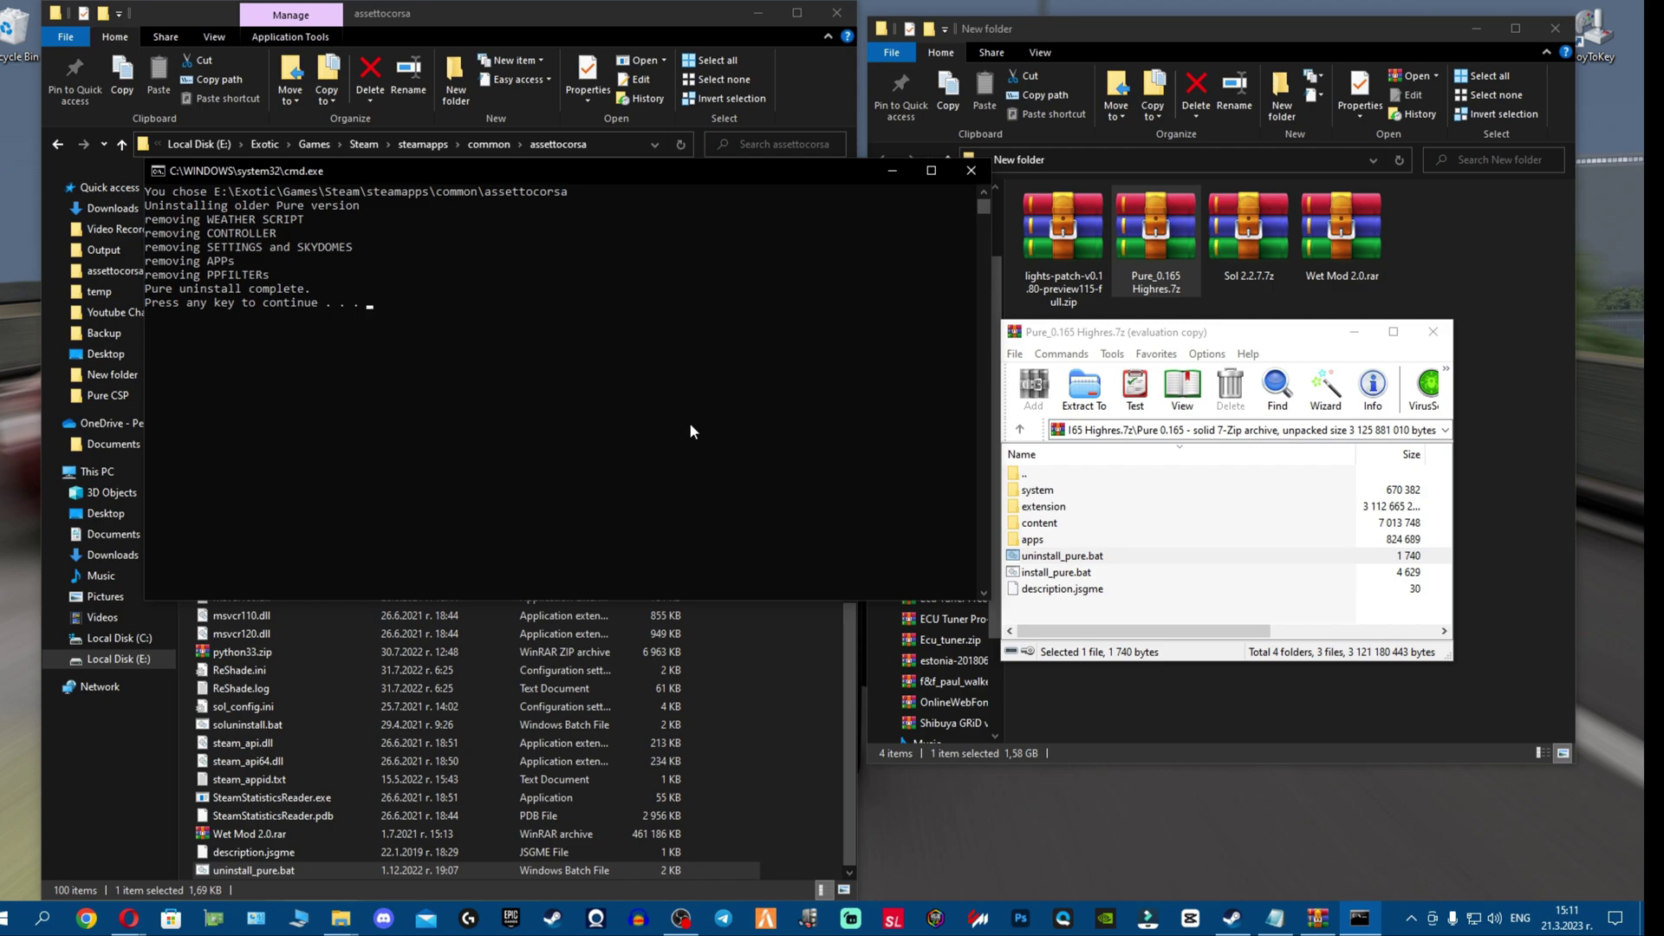
{"action": "key", "text": "Return"}
Step: Extract everything in the archive's Pure 0.165 folder into the assettocorsa folder and close the archive
{"action": "left_click_drag", "start_coordinate": [1105, 610], "coordinate": [828, 581]}
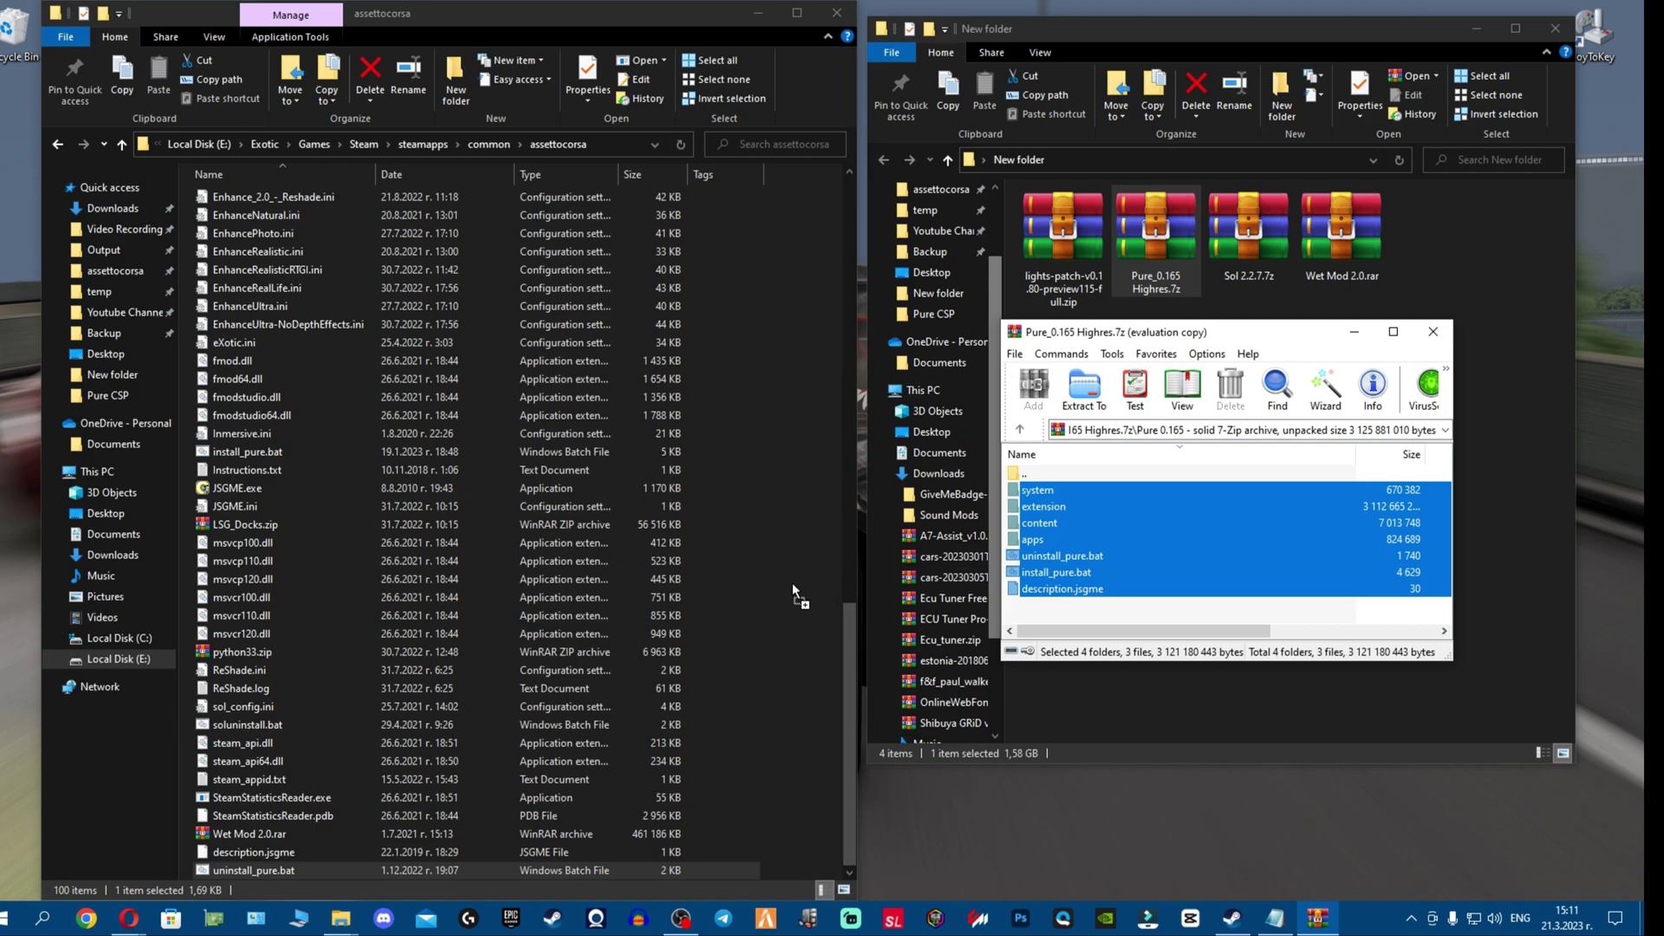
{"action": "left_click_drag", "start_coordinate": [792, 583], "coordinate": [792, 586]}
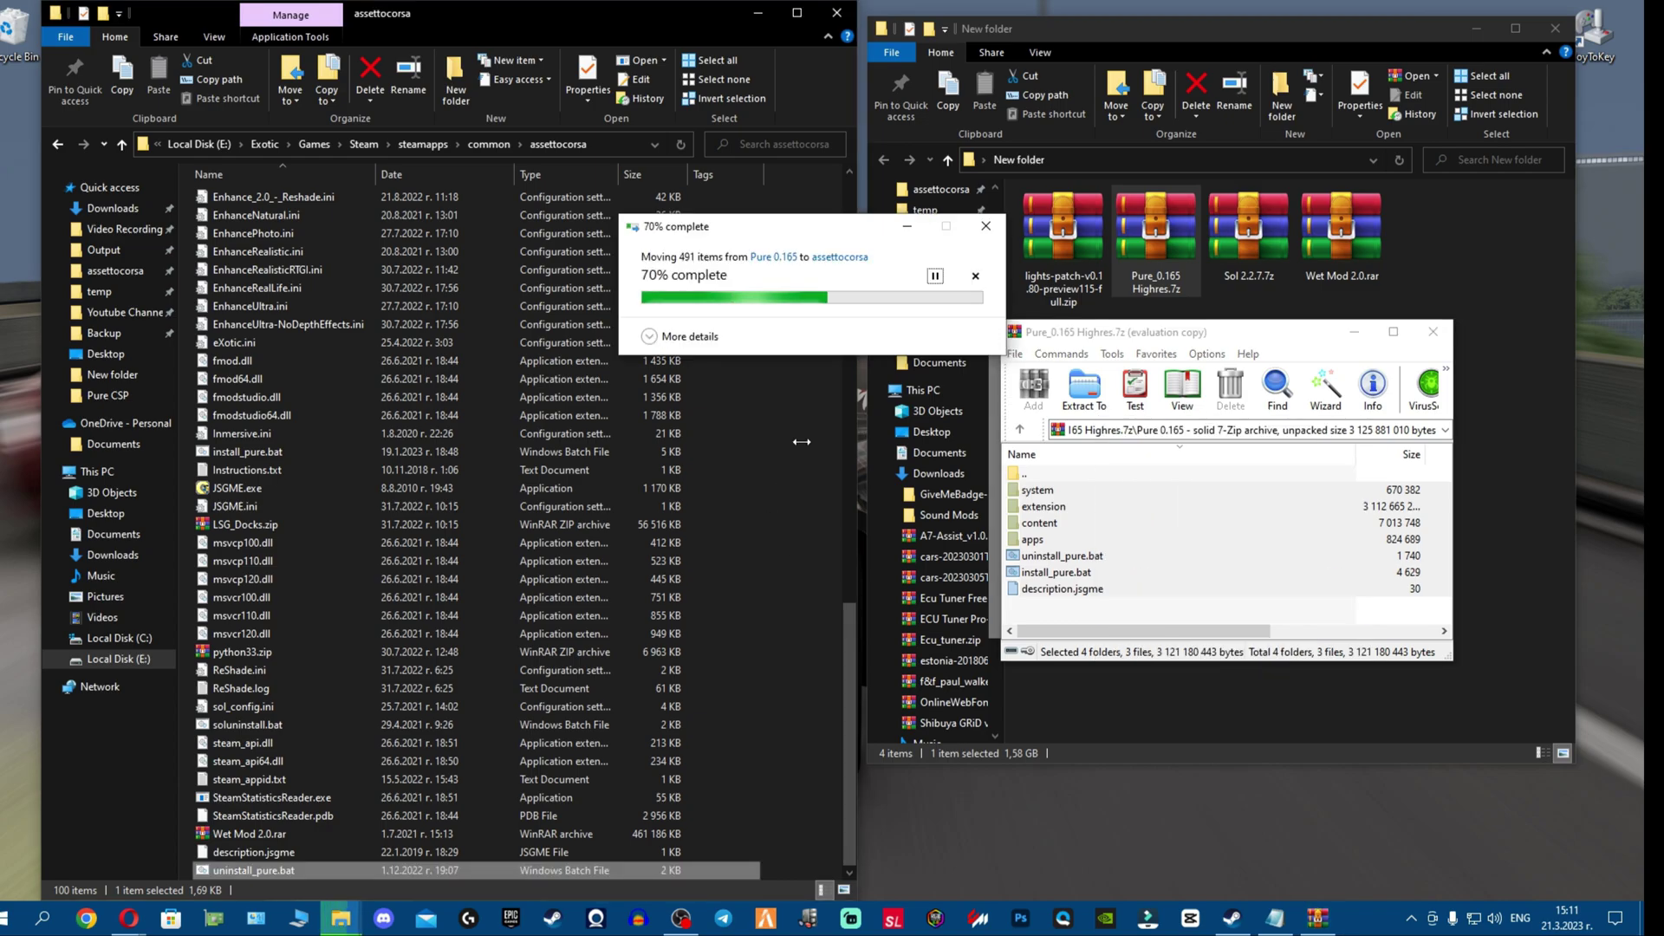
{"action": "left_click", "coordinate": [797, 324]}
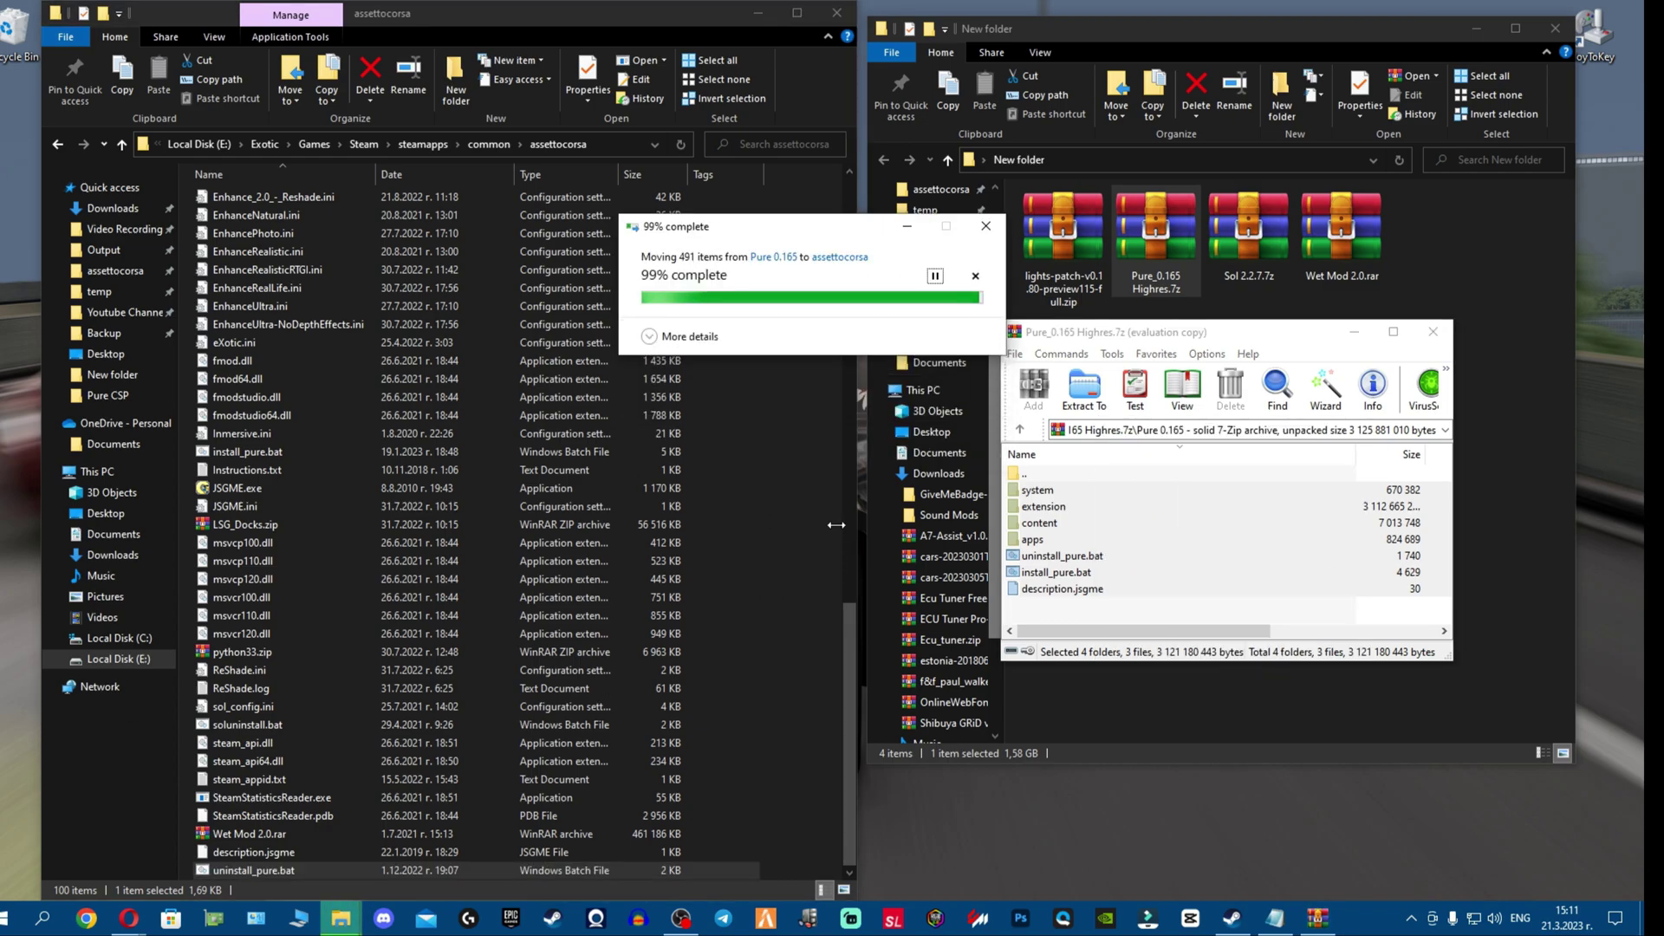
{"action": "left_click", "coordinate": [1433, 331]}
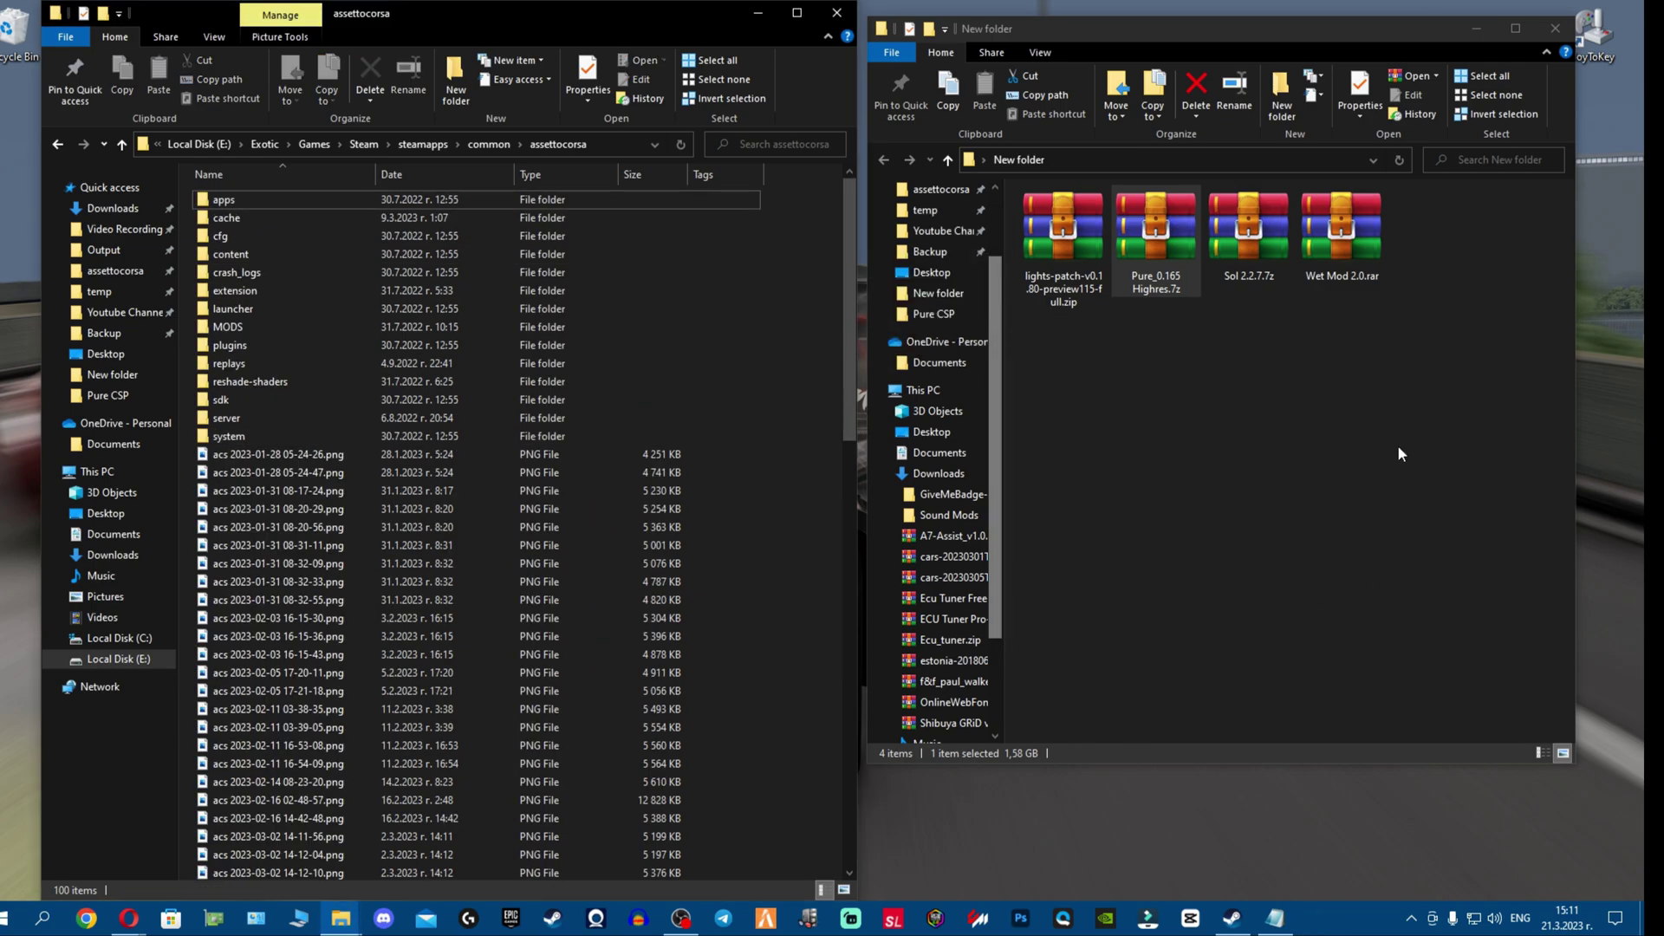
Step: Switch to Content Manager's Custom Shaders Patch settings and shrink its window so it sits beside the folder holding the mod archives
{"action": "left_click", "coordinate": [1187, 577]}
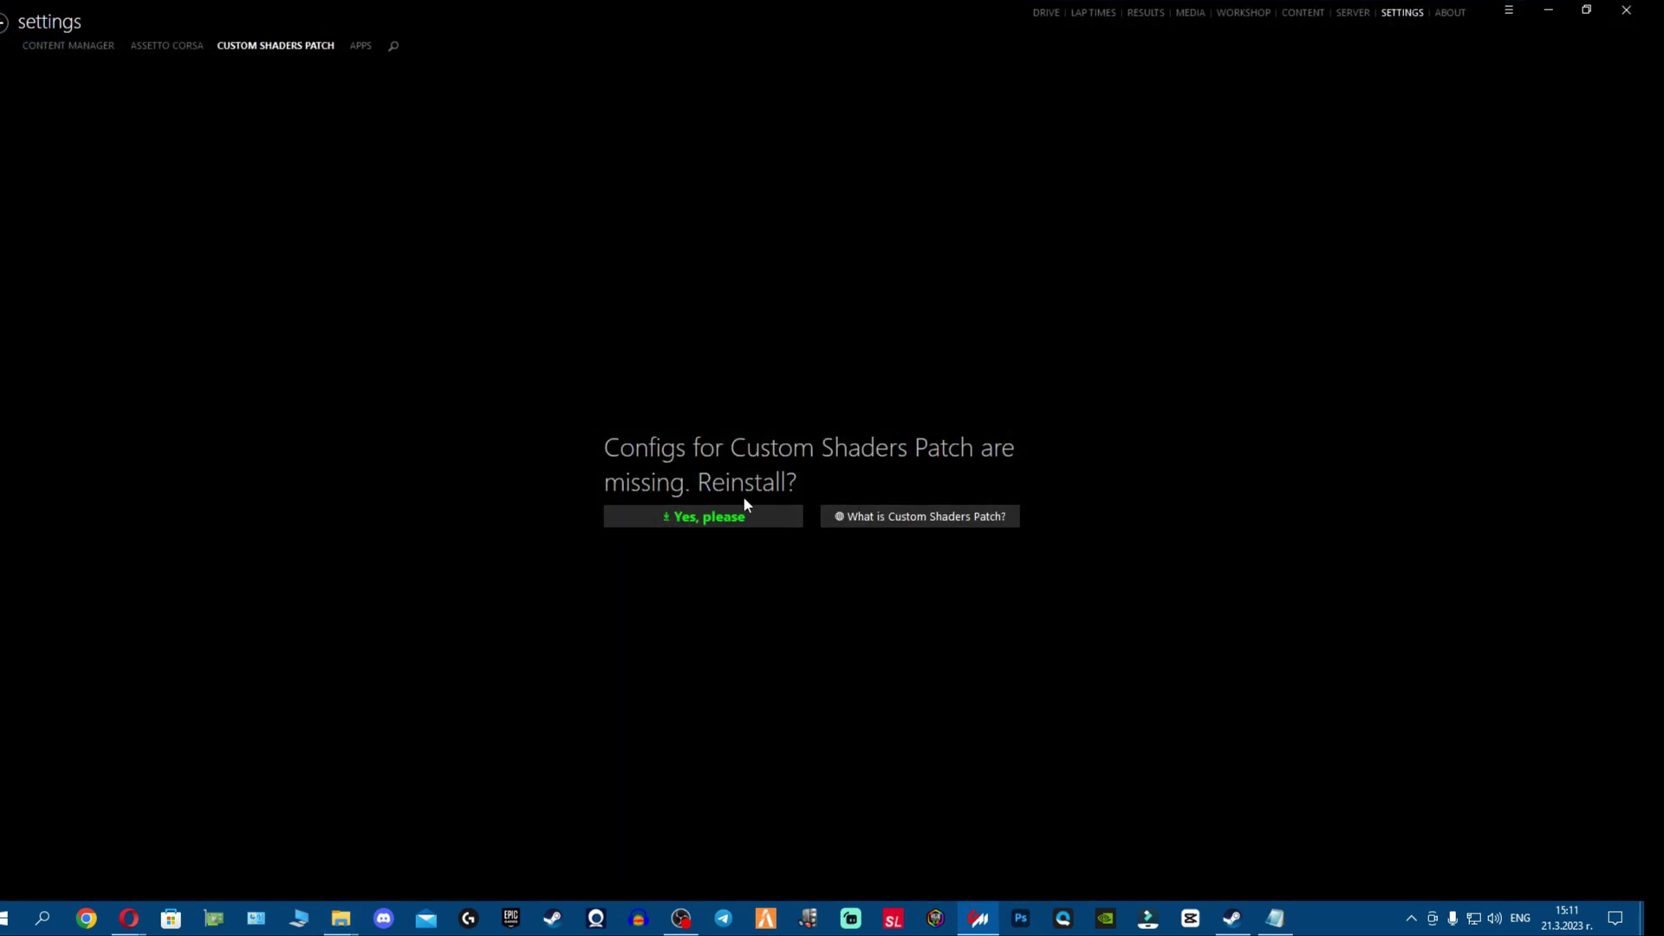
{"action": "left_click", "coordinate": [1579, 12]}
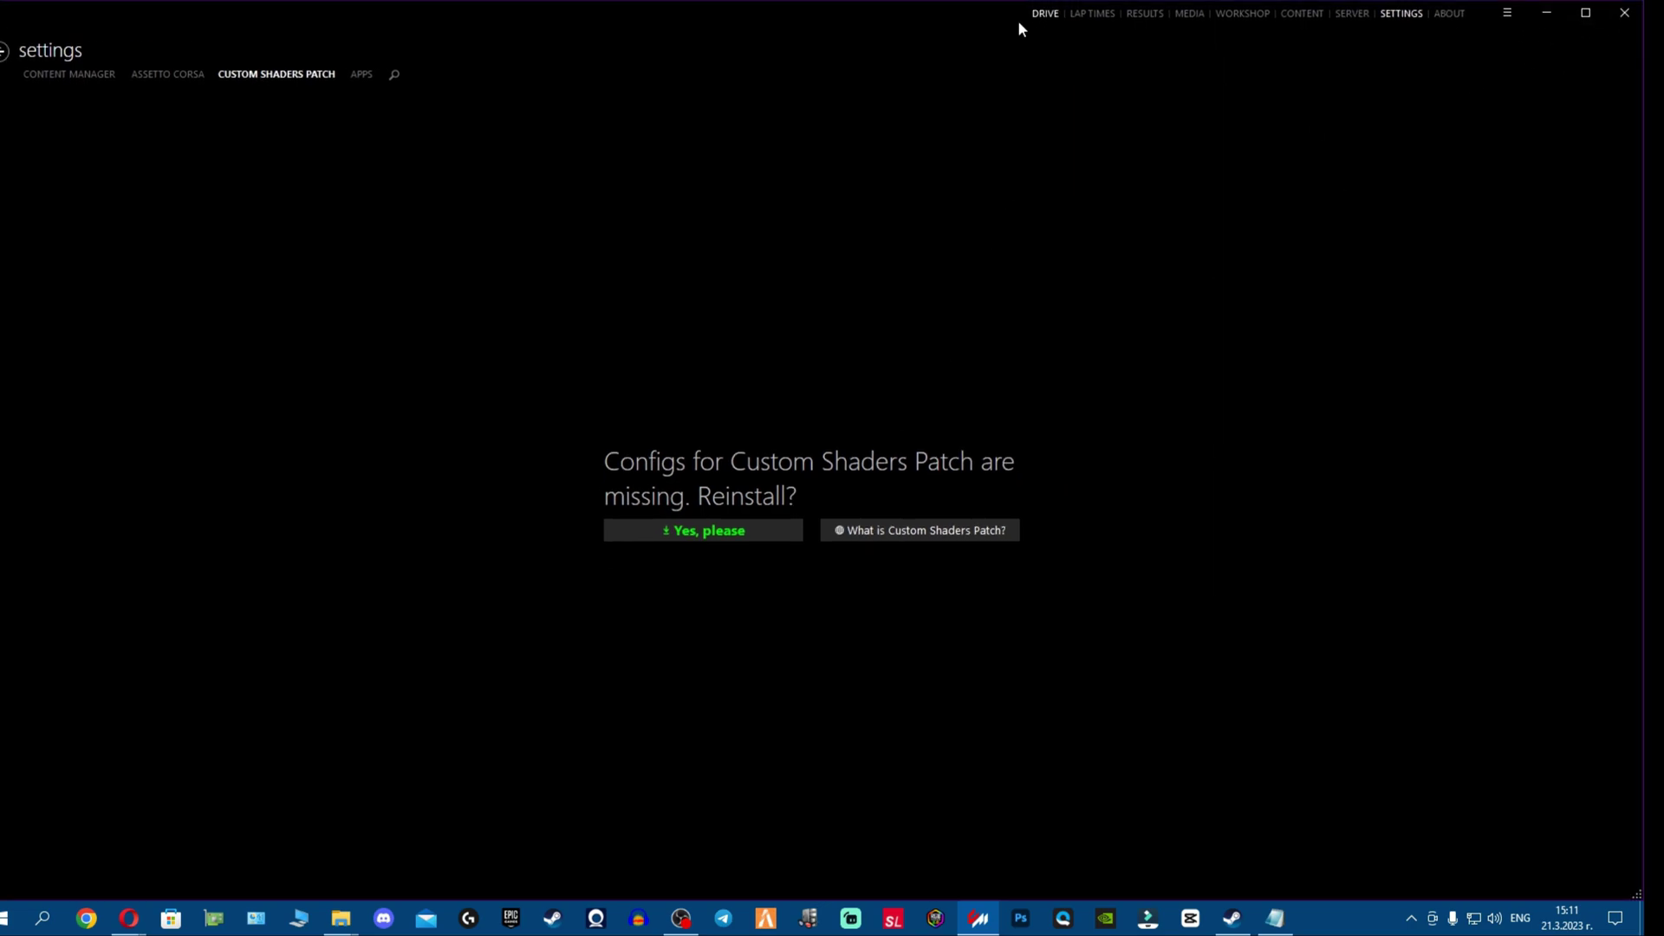
{"action": "left_click_drag", "start_coordinate": [1018, 19], "coordinate": [882, 103]}
{"action": "left_click_drag", "start_coordinate": [1512, 192], "coordinate": [581, 173]}
{"action": "left_click_drag", "start_coordinate": [364, 97], "coordinate": [821, 74]}
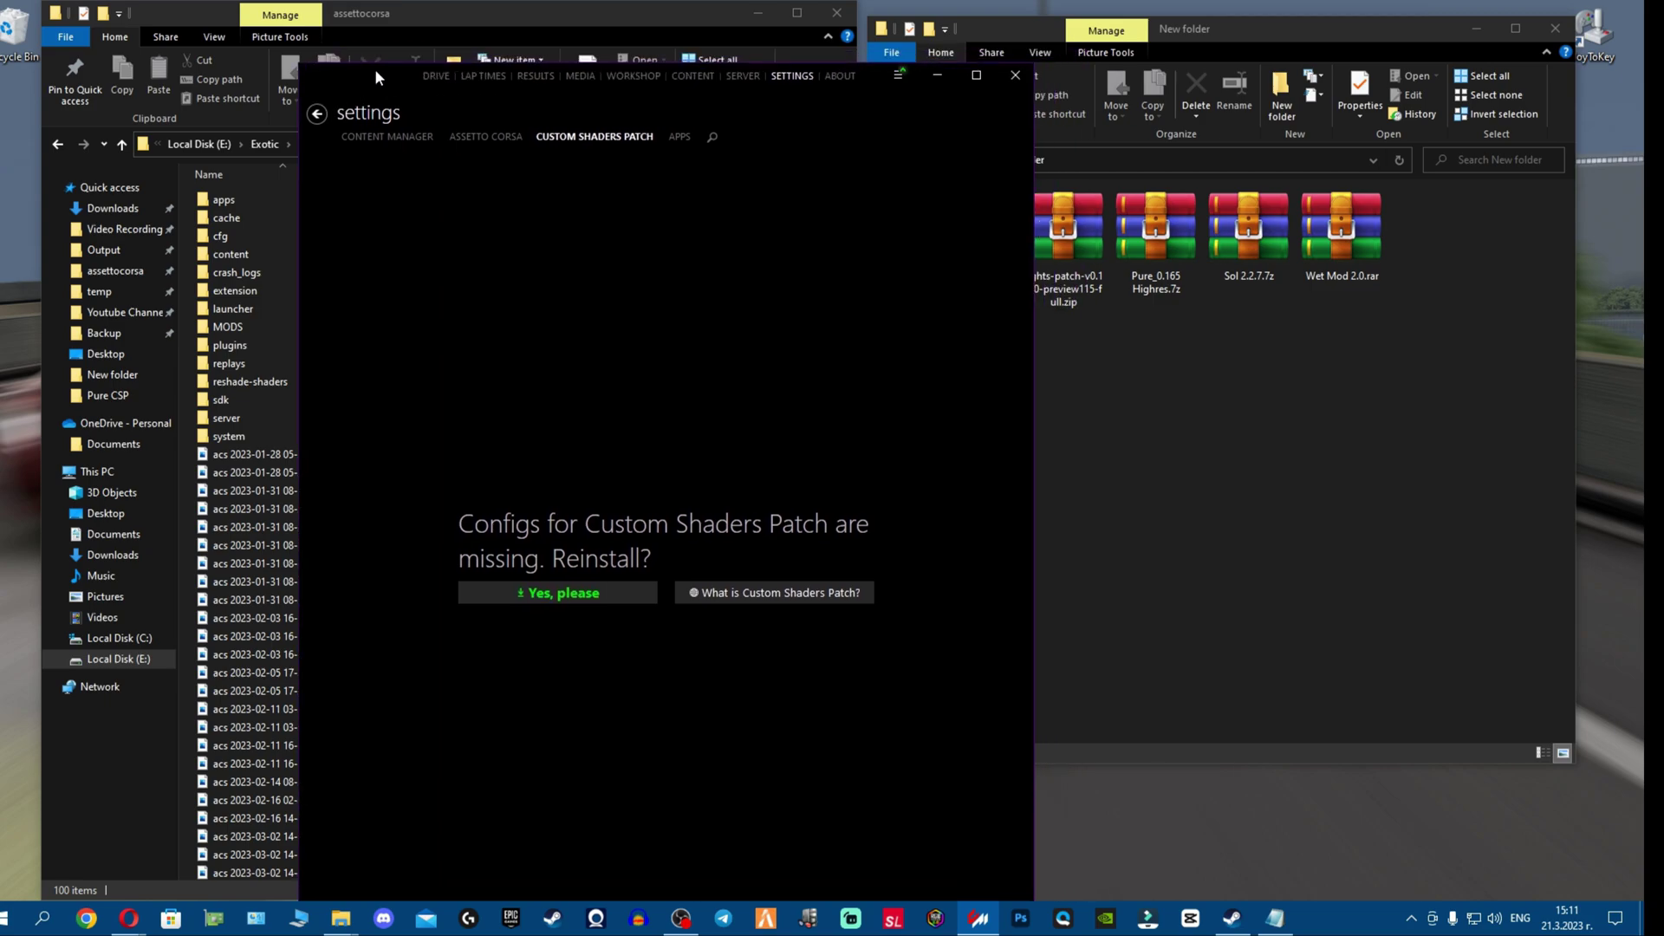
{"action": "left_click_drag", "start_coordinate": [443, 72], "coordinate": [292, 144]}
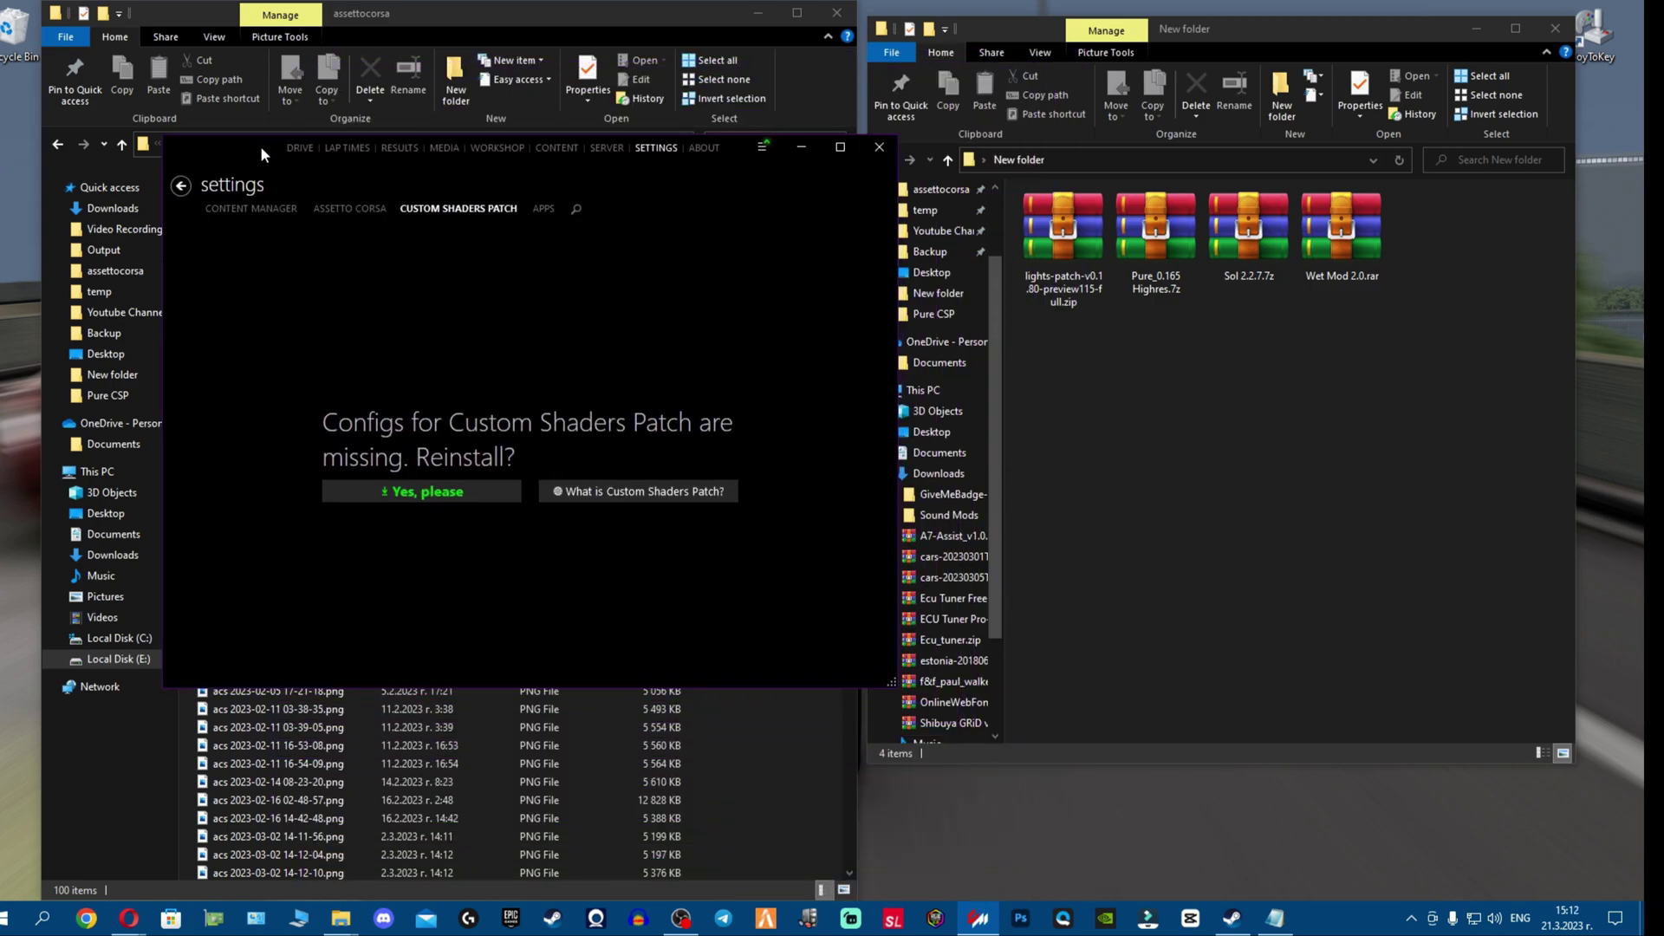
{"action": "left_click_drag", "start_coordinate": [192, 163], "coordinate": [168, 174]}
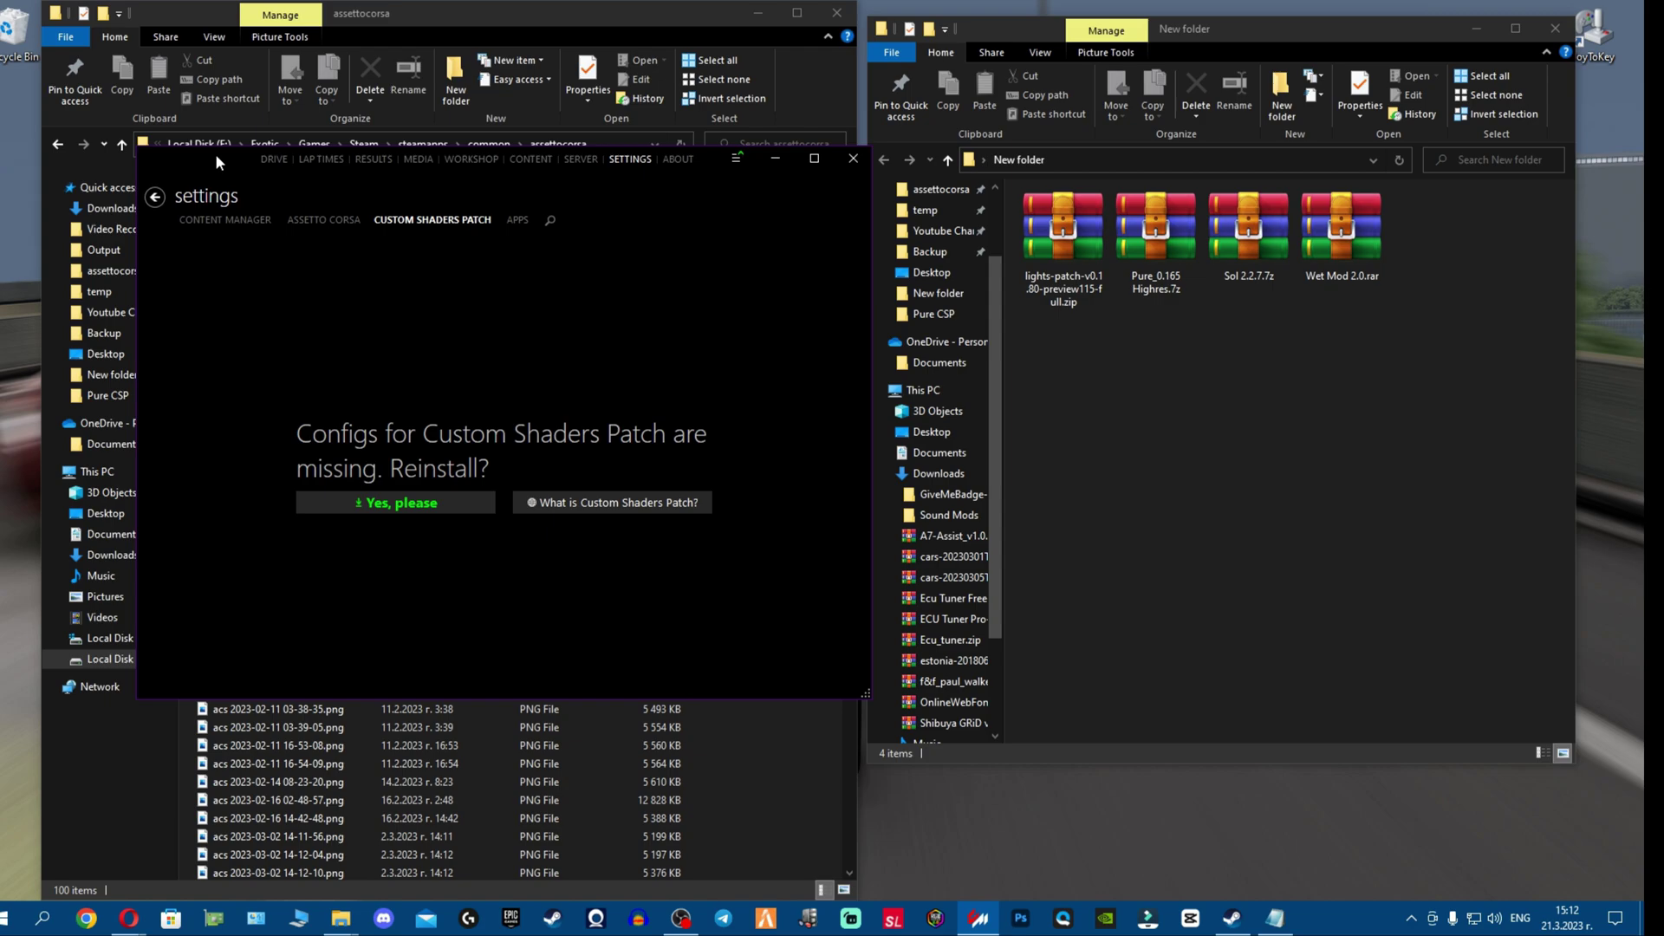
{"action": "left_click_drag", "start_coordinate": [215, 154], "coordinate": [163, 153]}
Step: Reinstall the missing Custom Shaders Patch configs and check the available versions on the About & Updates page
{"action": "left_click", "coordinate": [351, 502]}
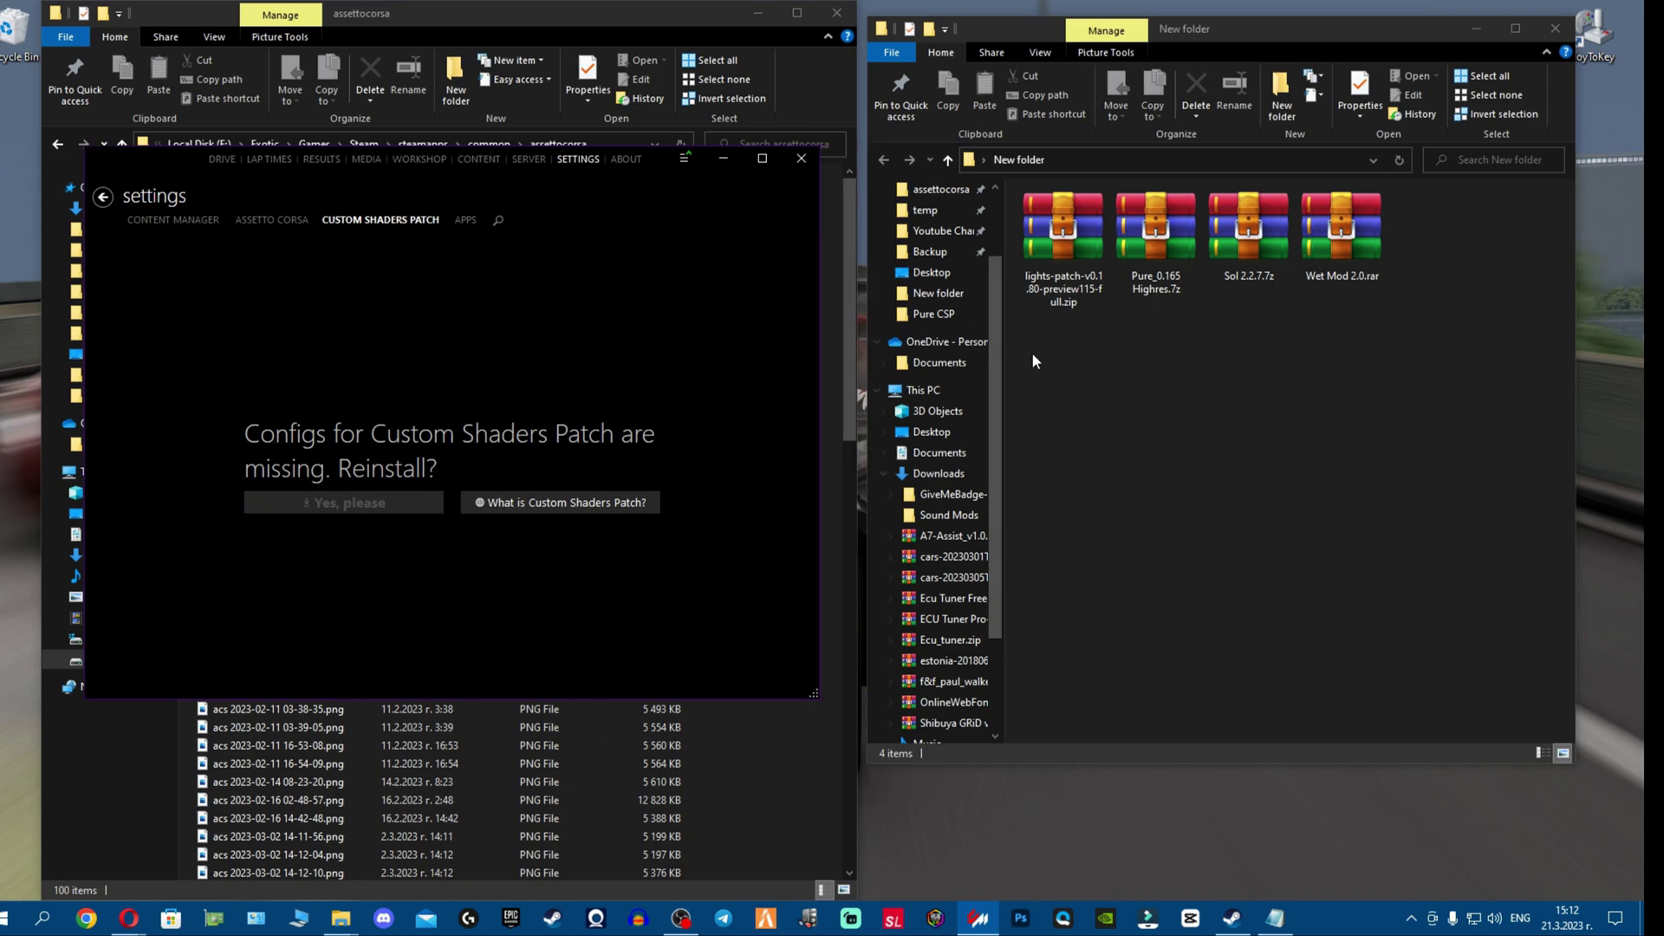
{"action": "left_click_drag", "start_coordinate": [173, 158], "coordinate": [164, 156]}
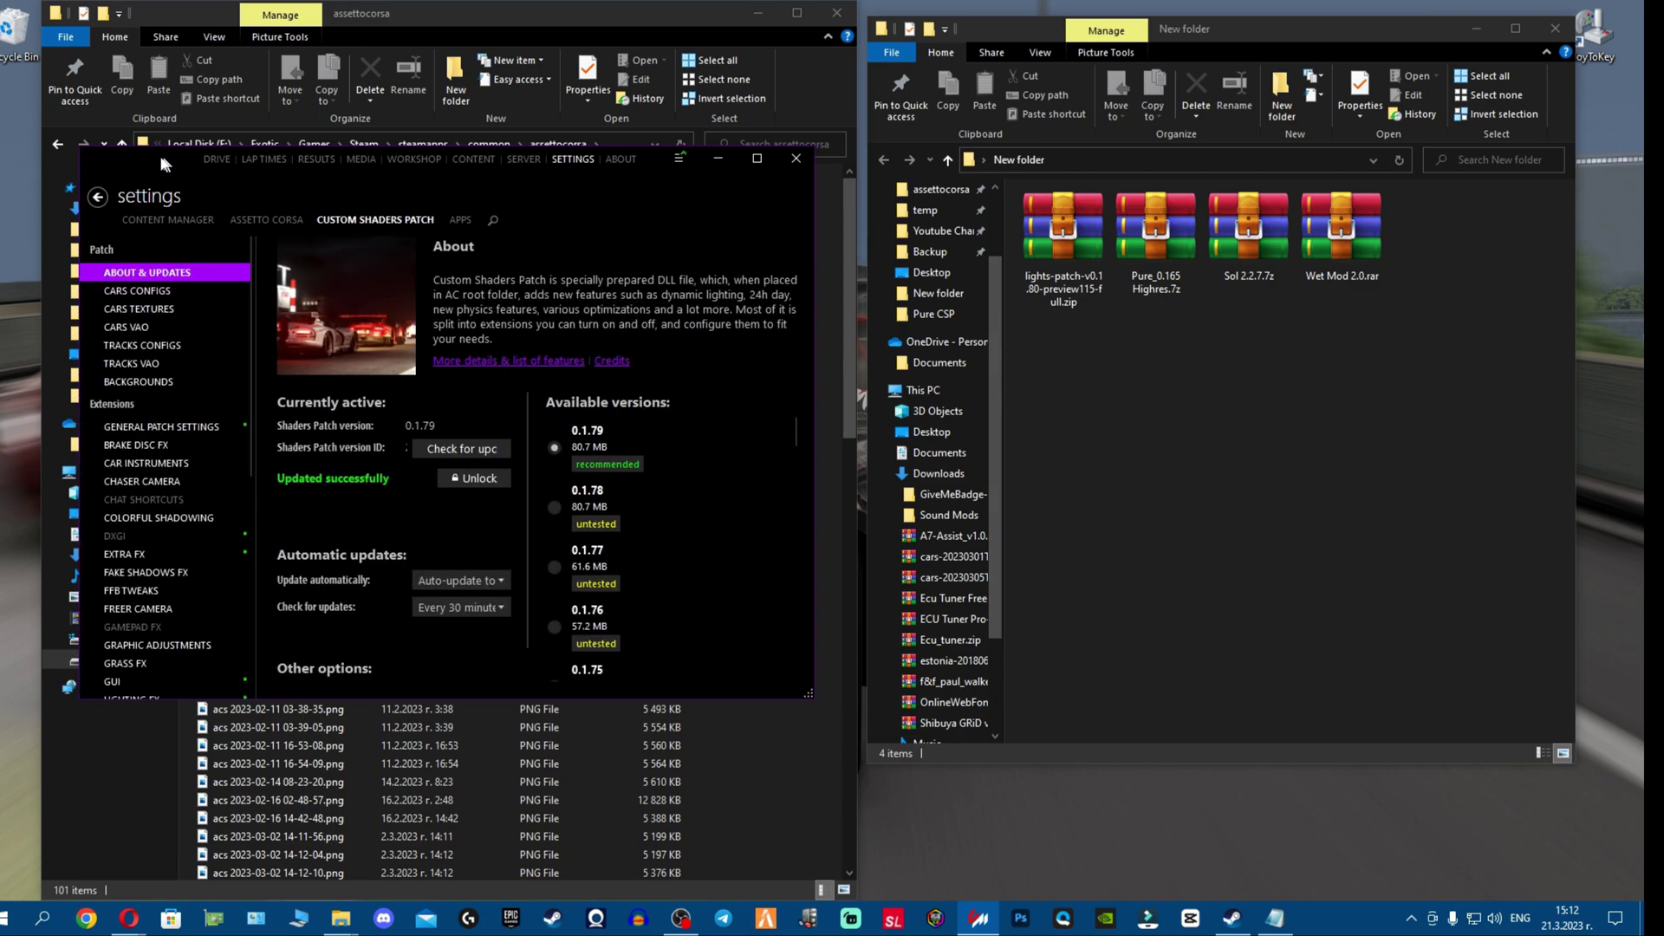
{"action": "left_click", "coordinate": [753, 160]}
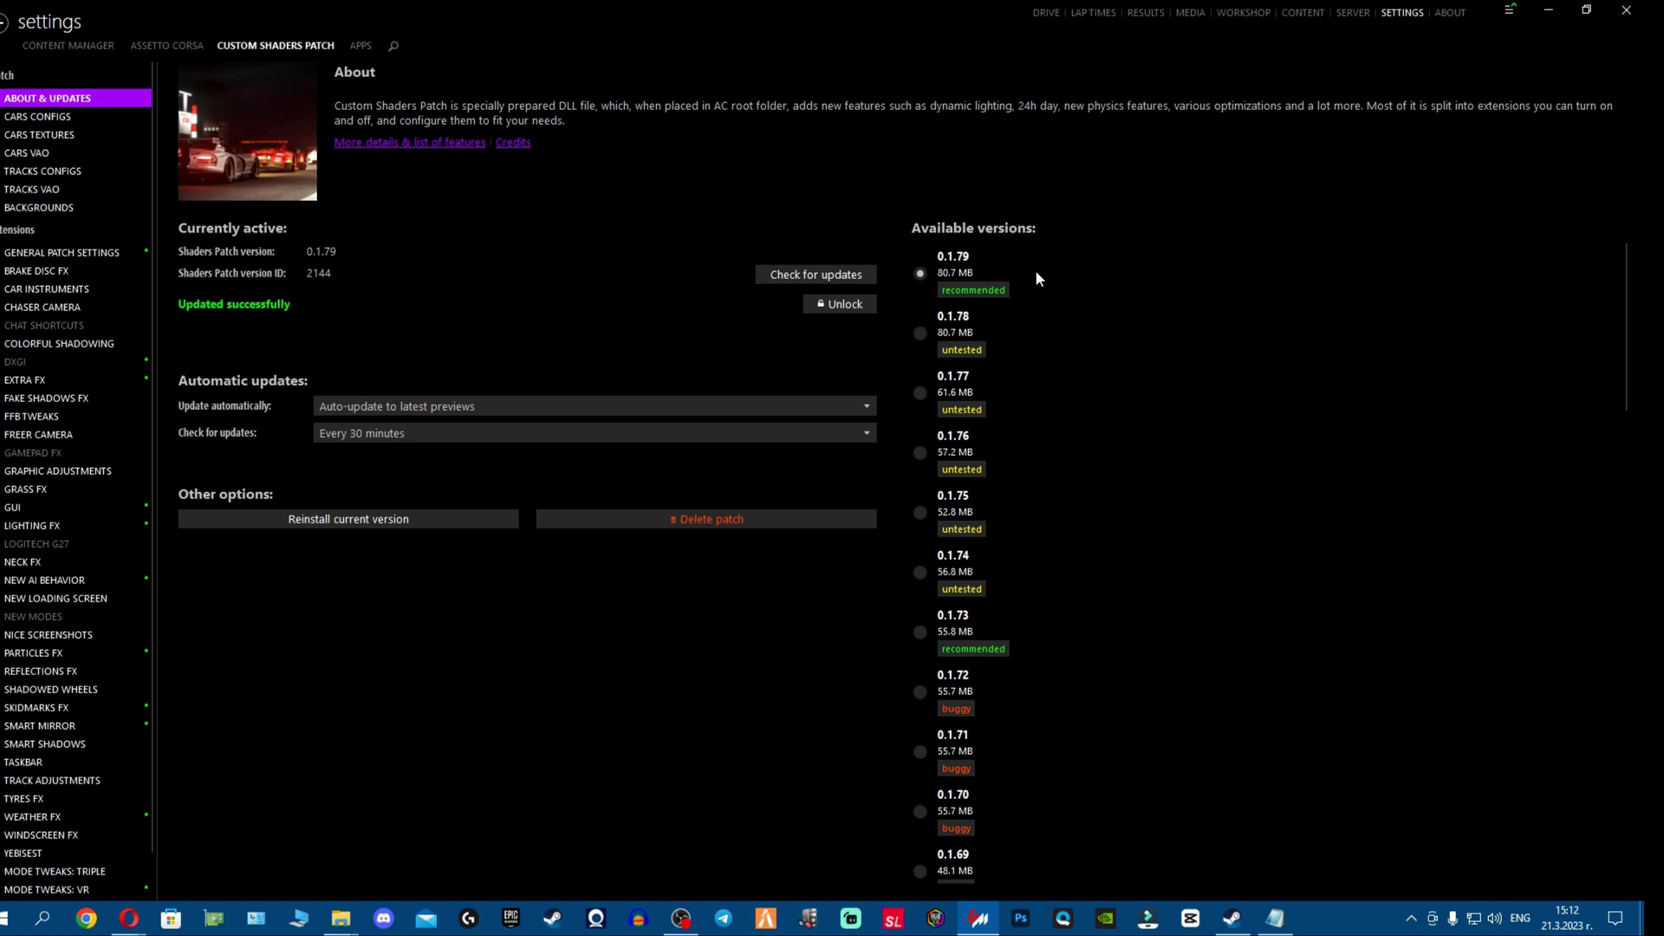
{"action": "left_click", "coordinate": [1586, 10]}
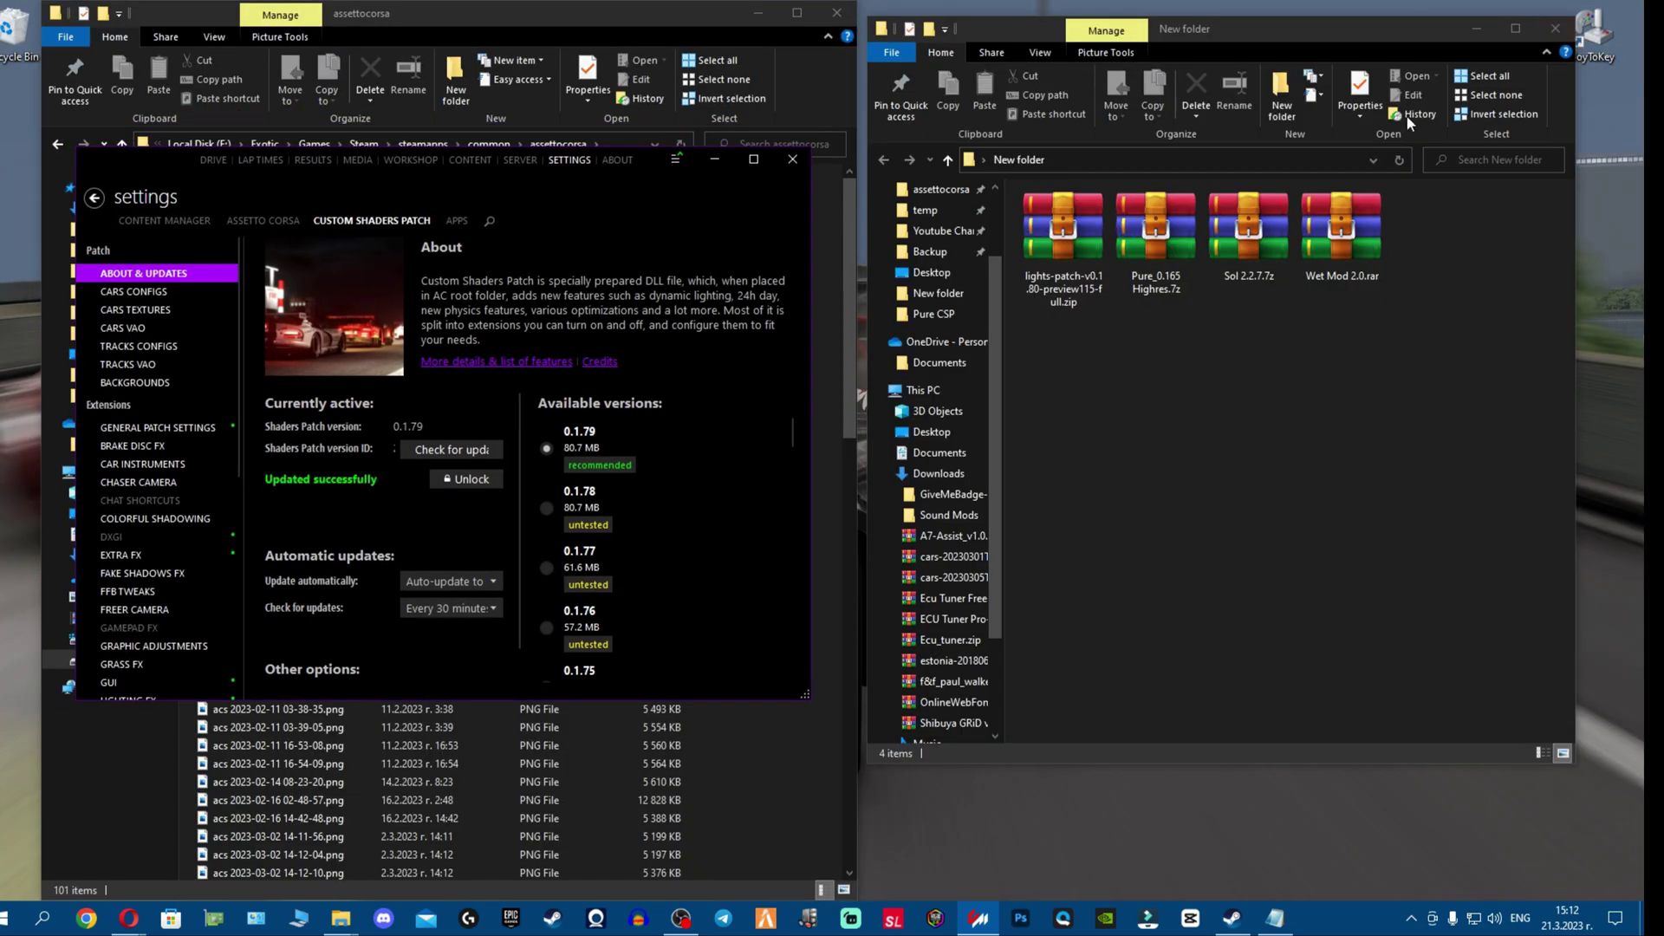
Step: Add lights-patch-v0.1.80-preview115-full.zip from the archives folder to Content Manager and install it as an update over existing files
{"action": "left_click", "coordinate": [1074, 219]}
{"action": "left_click_drag", "start_coordinate": [1072, 223], "coordinate": [738, 242]}
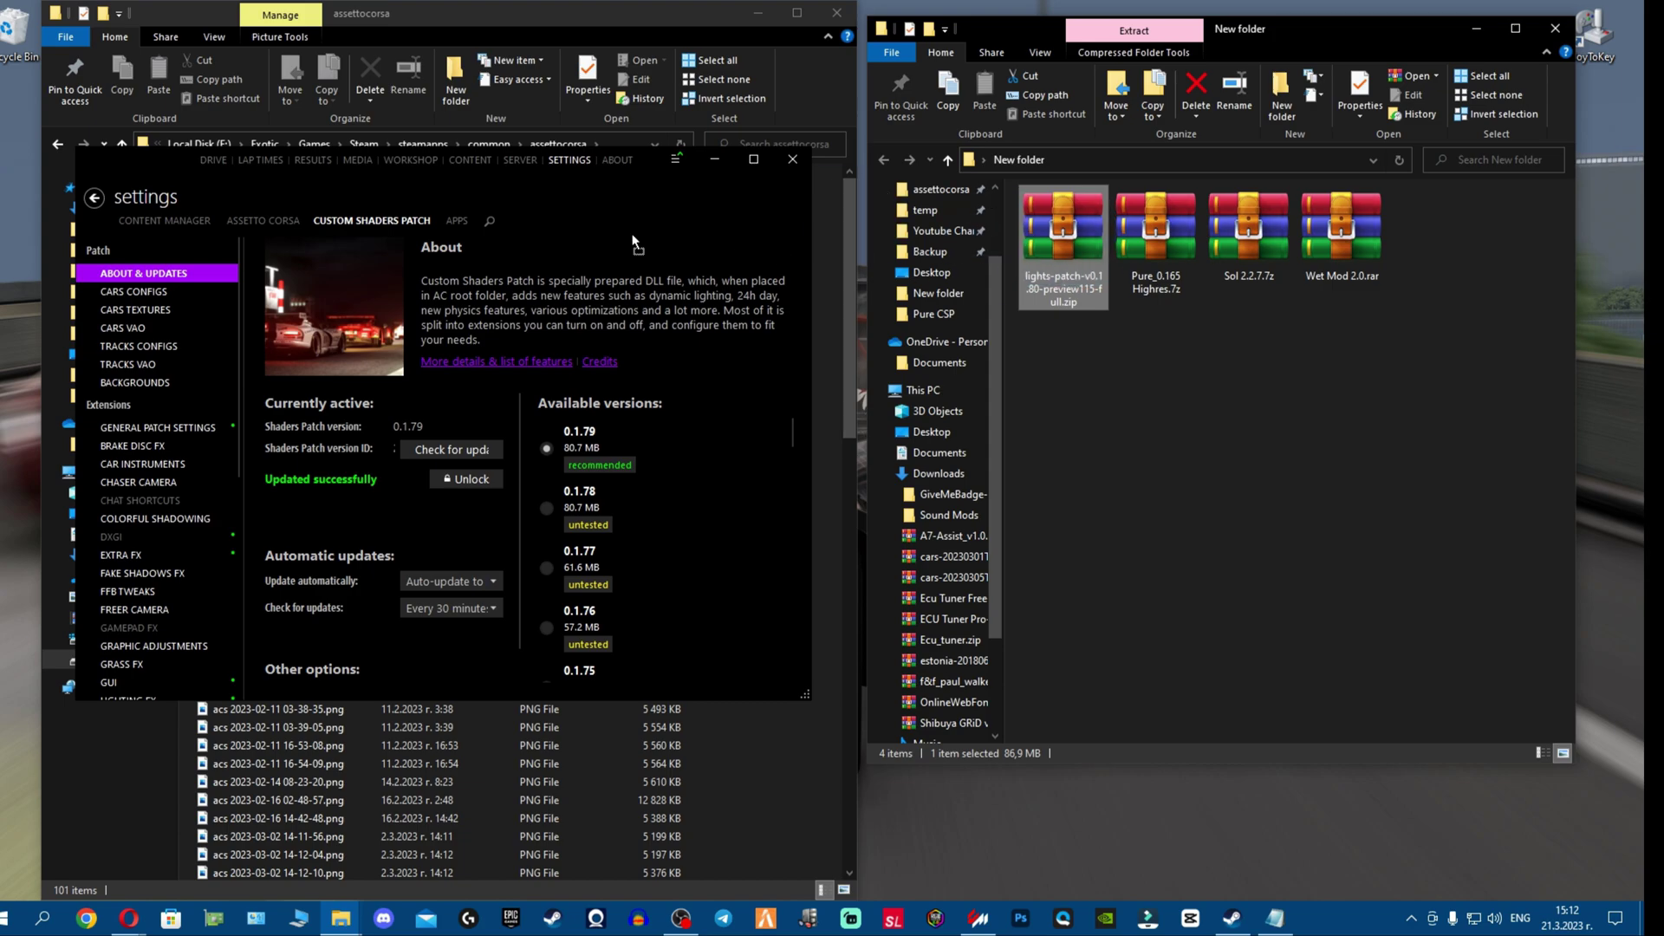
{"action": "left_click", "coordinate": [678, 163]}
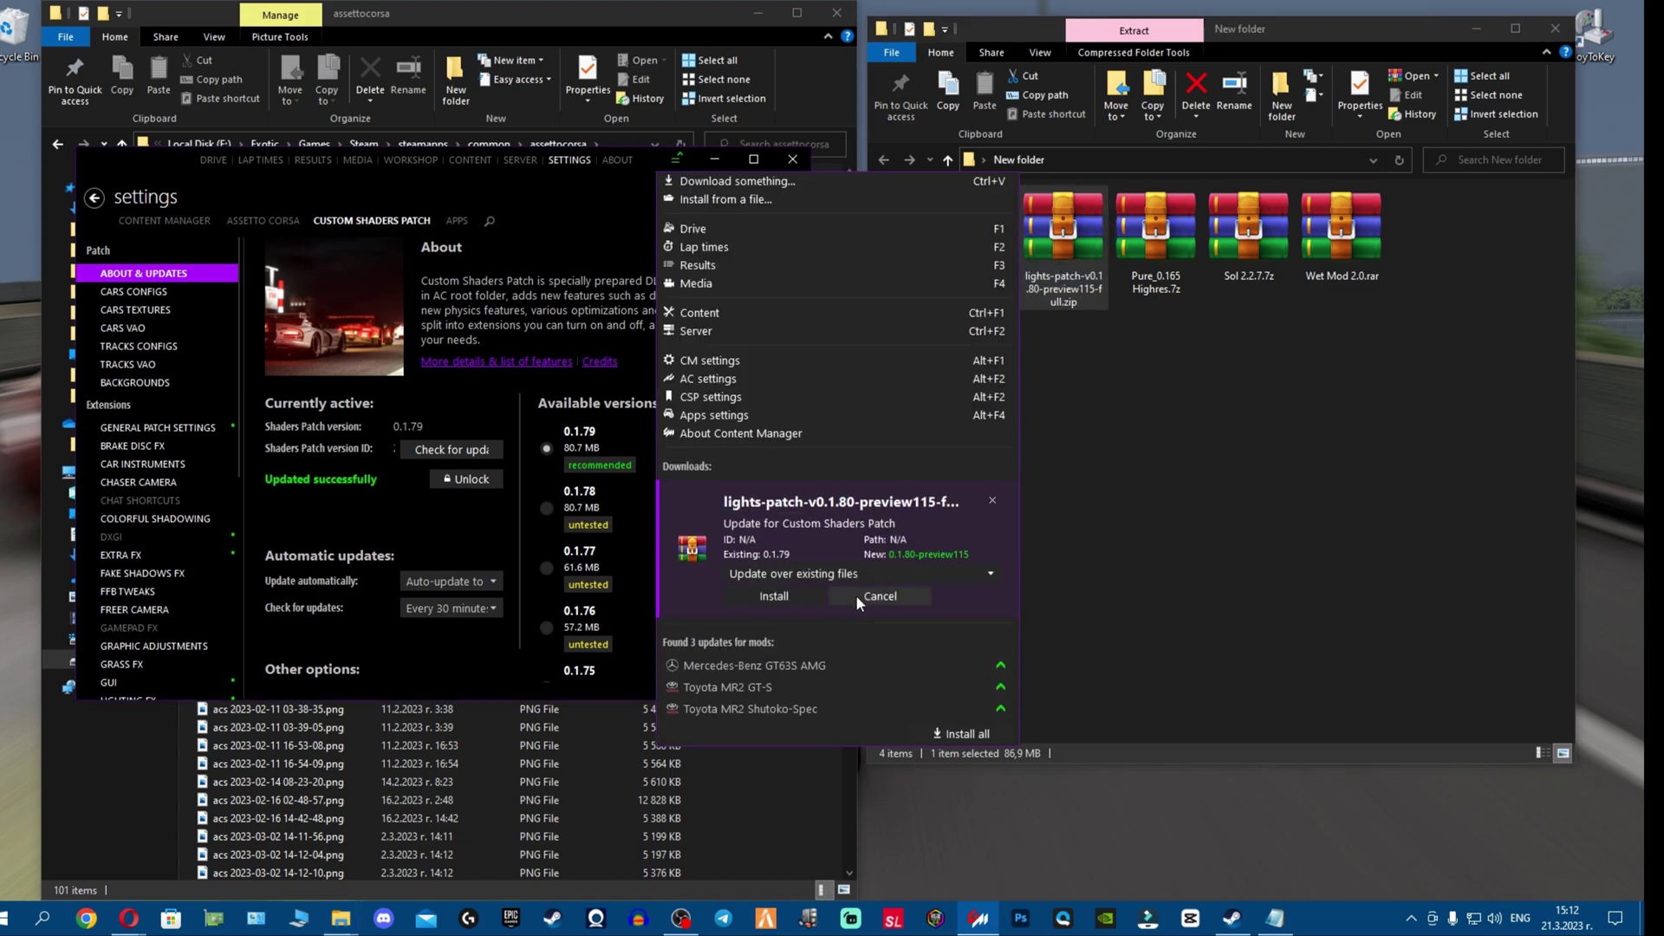
{"action": "left_click", "coordinate": [772, 595]}
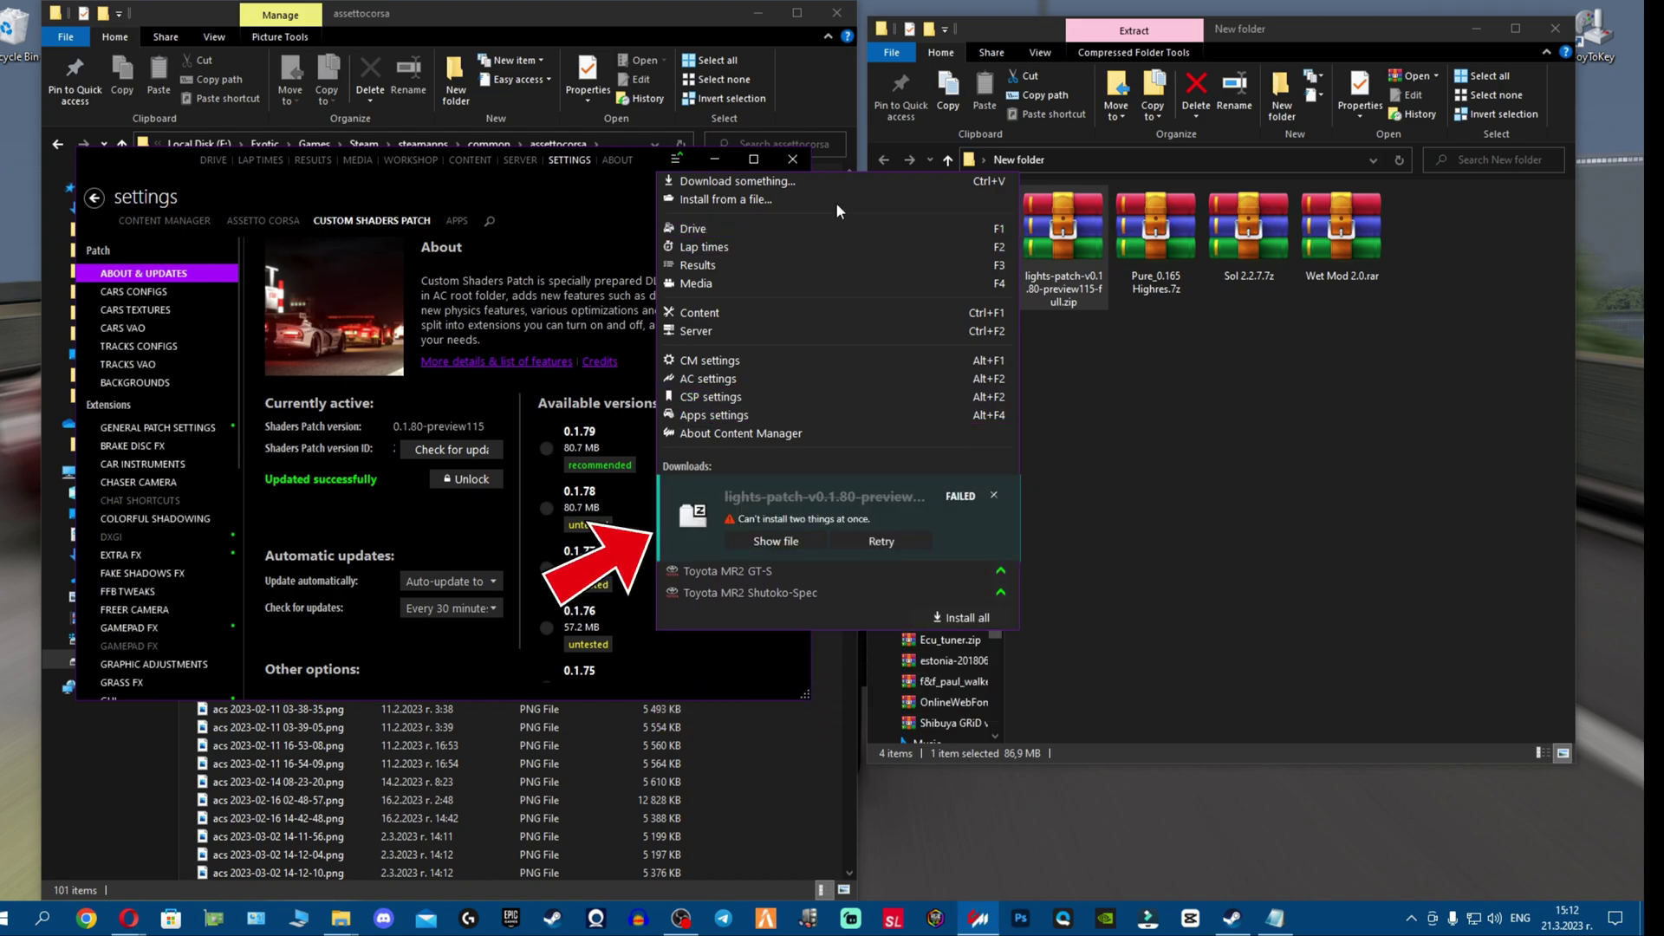
{"action": "left_click", "coordinate": [824, 162]}
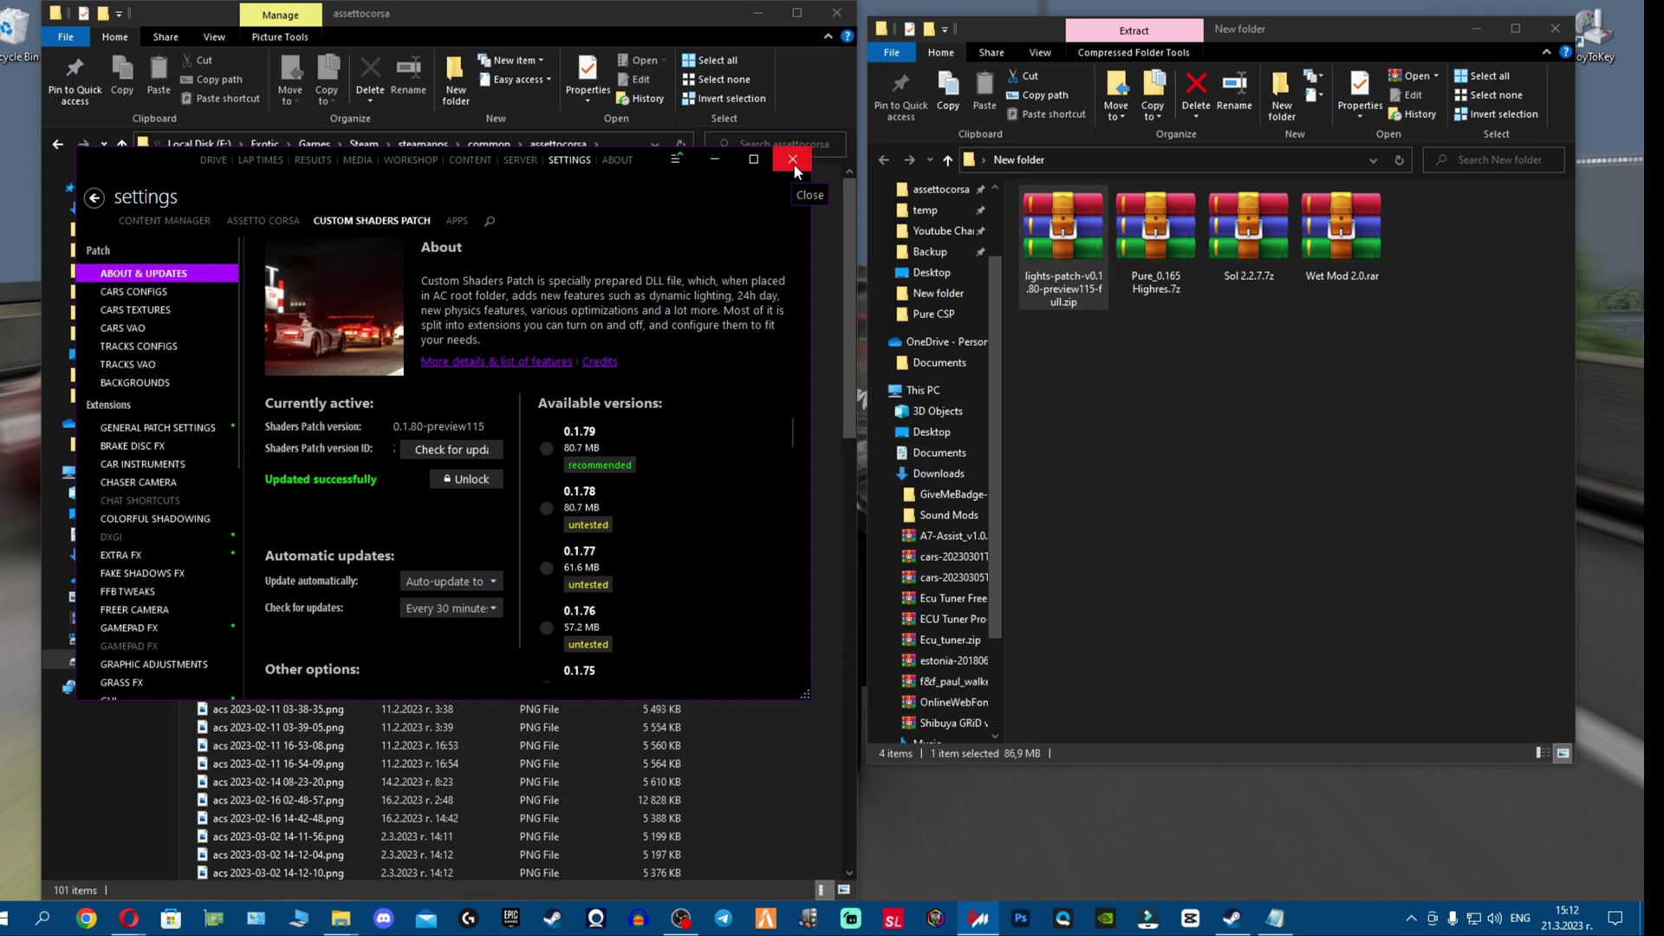
Step: Restart Content Manager and move its window slightly higher over the assettocorsa folder
{"action": "left_click", "coordinate": [793, 162]}
{"action": "right_click", "coordinate": [979, 920]}
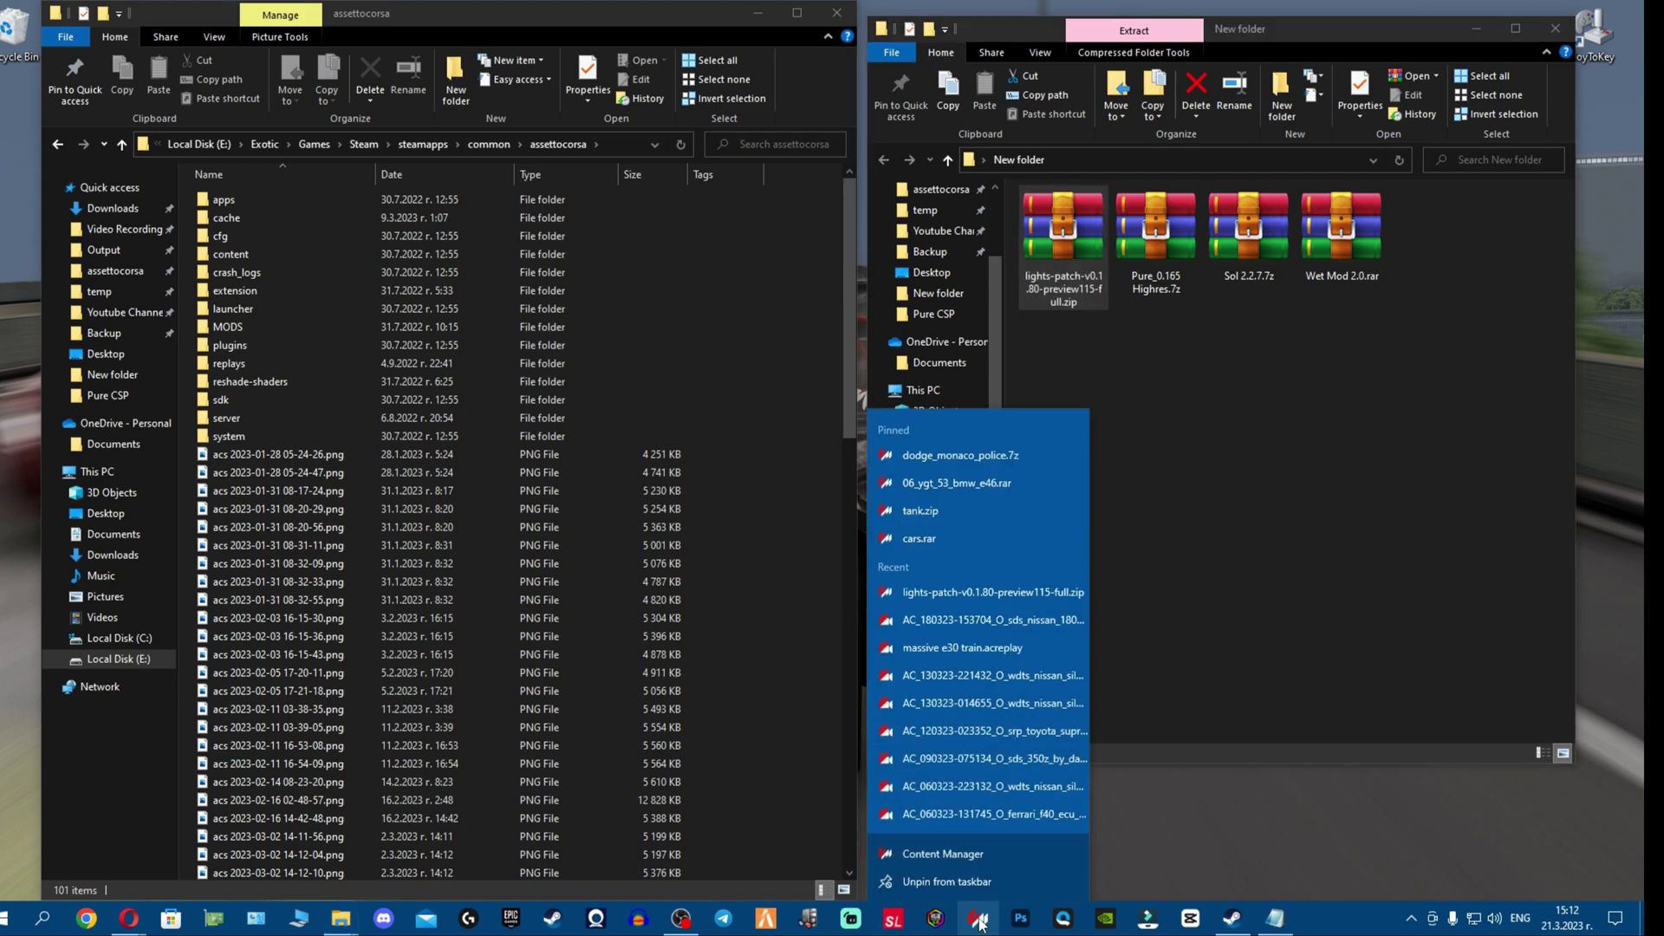
{"action": "right_click", "coordinate": [992, 860]}
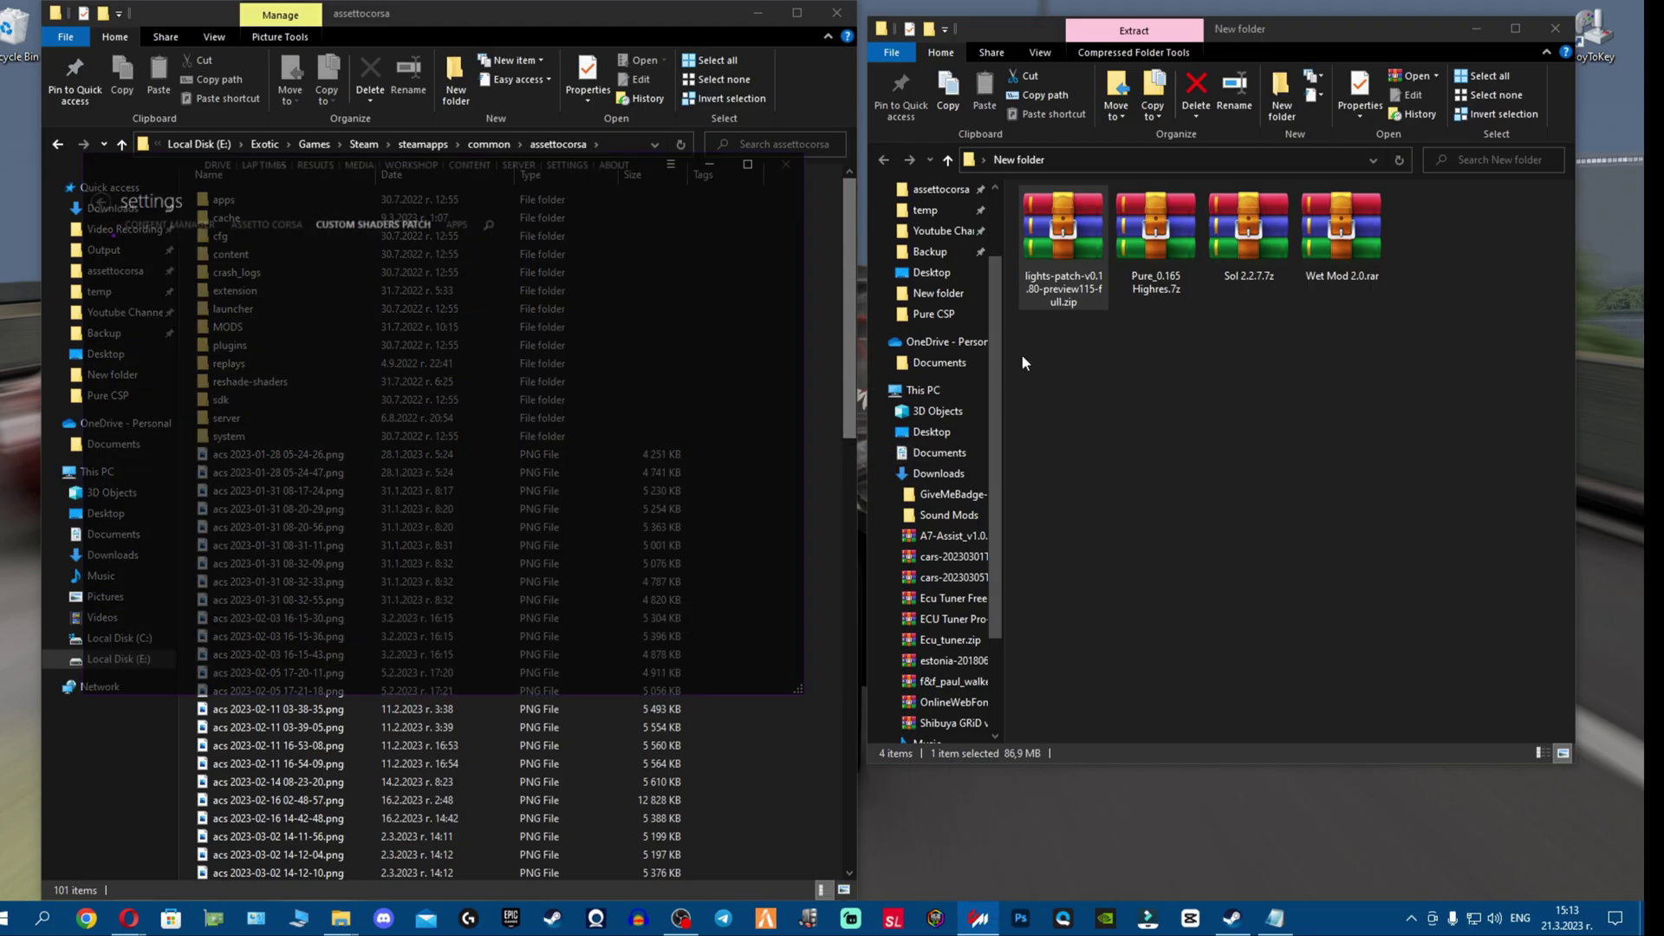
{"action": "mouse_move", "coordinate": [205, 159]}
{"action": "left_mouse_down"}
{"action": "mouse_move", "coordinate": [230, 153]}
{"action": "mouse_move", "coordinate": [191, 135]}
{"action": "mouse_move", "coordinate": [213, 134]}
{"action": "left_mouse_up"}
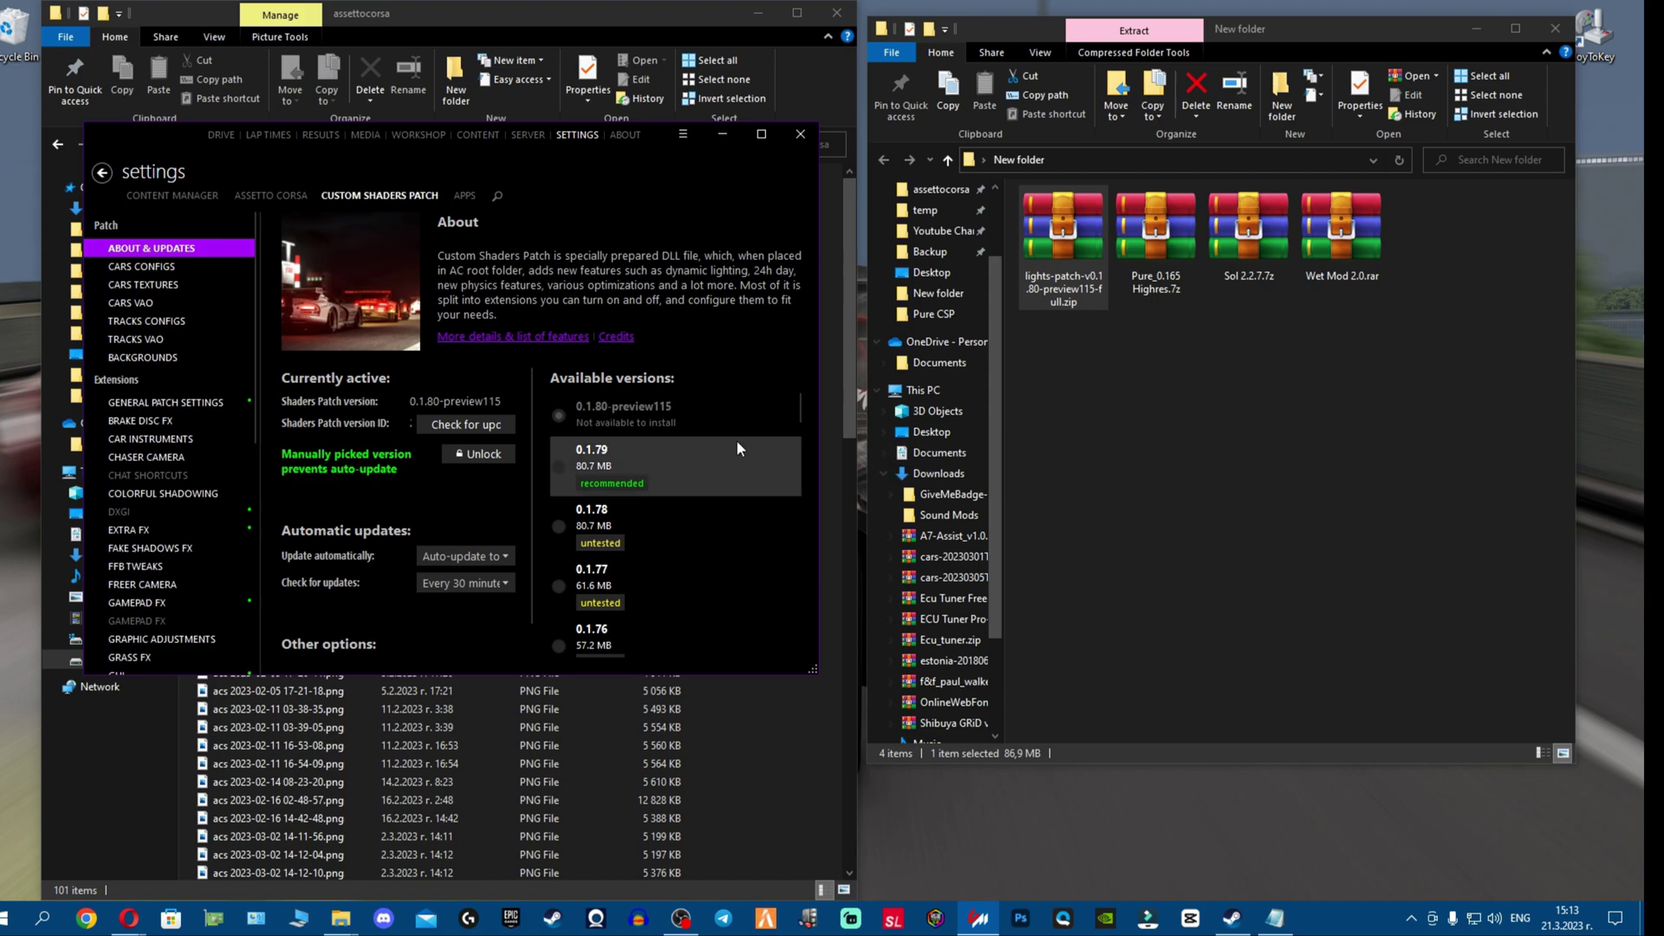
Step: Maximize Content Manager and install lights-patch-v0.1.80-preview115-full.zip from the Pure CSP folder using the install-from-file command
{"action": "left_click", "coordinate": [762, 134]}
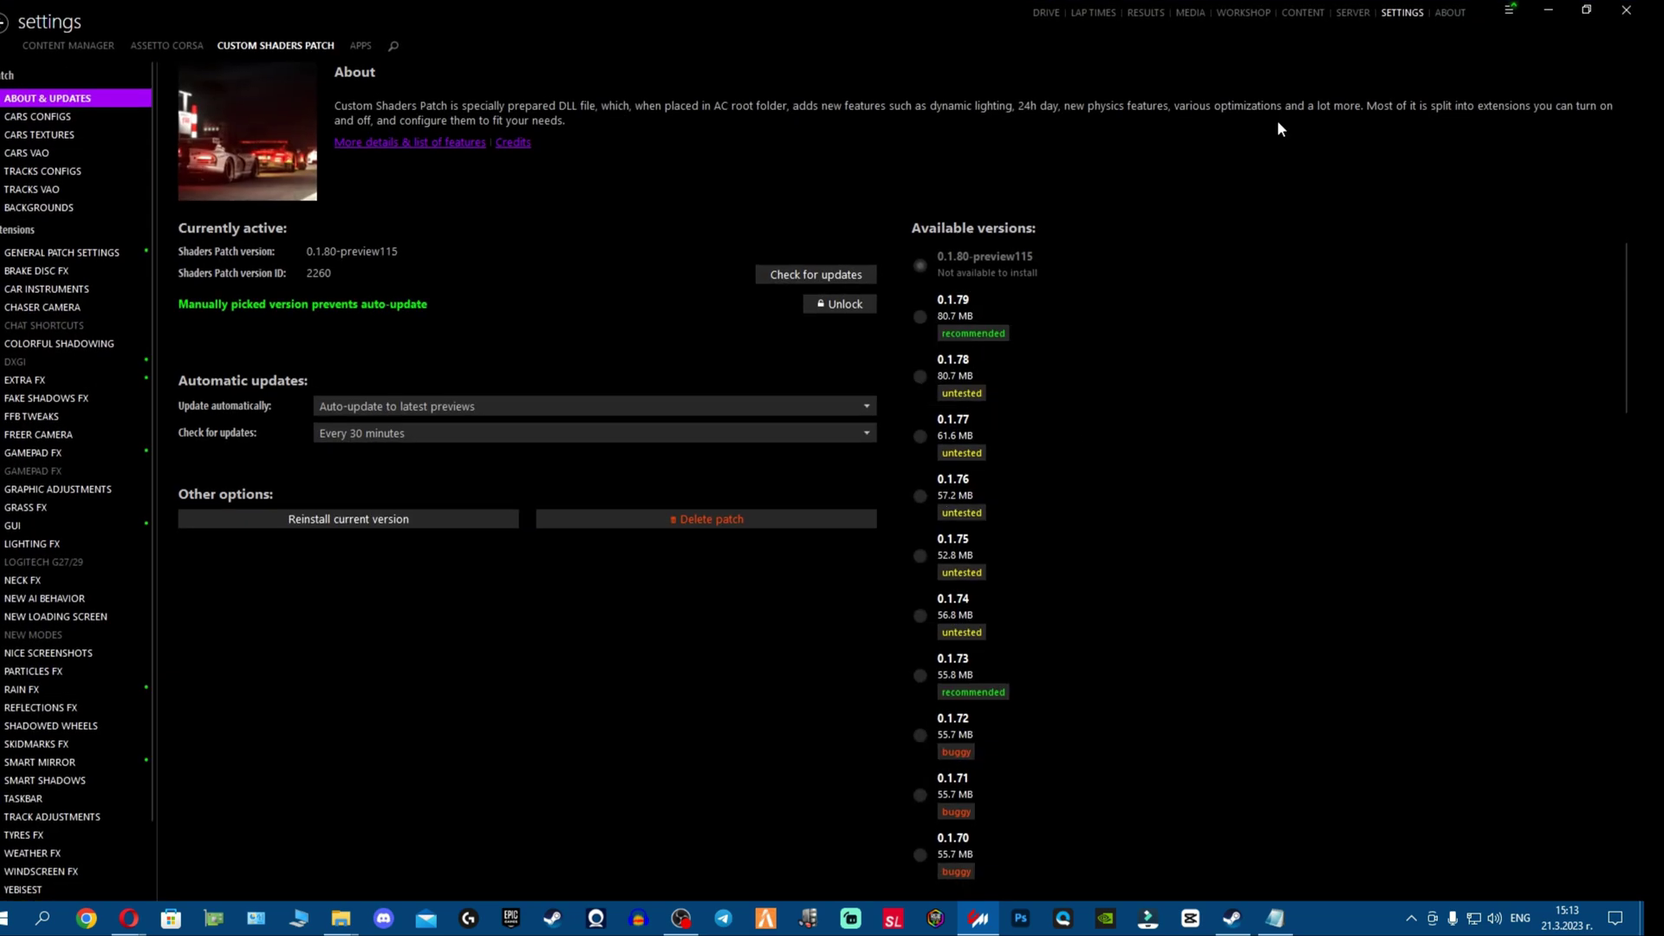
{"action": "left_click", "coordinate": [1506, 11]}
{"action": "left_click", "coordinate": [1482, 49]}
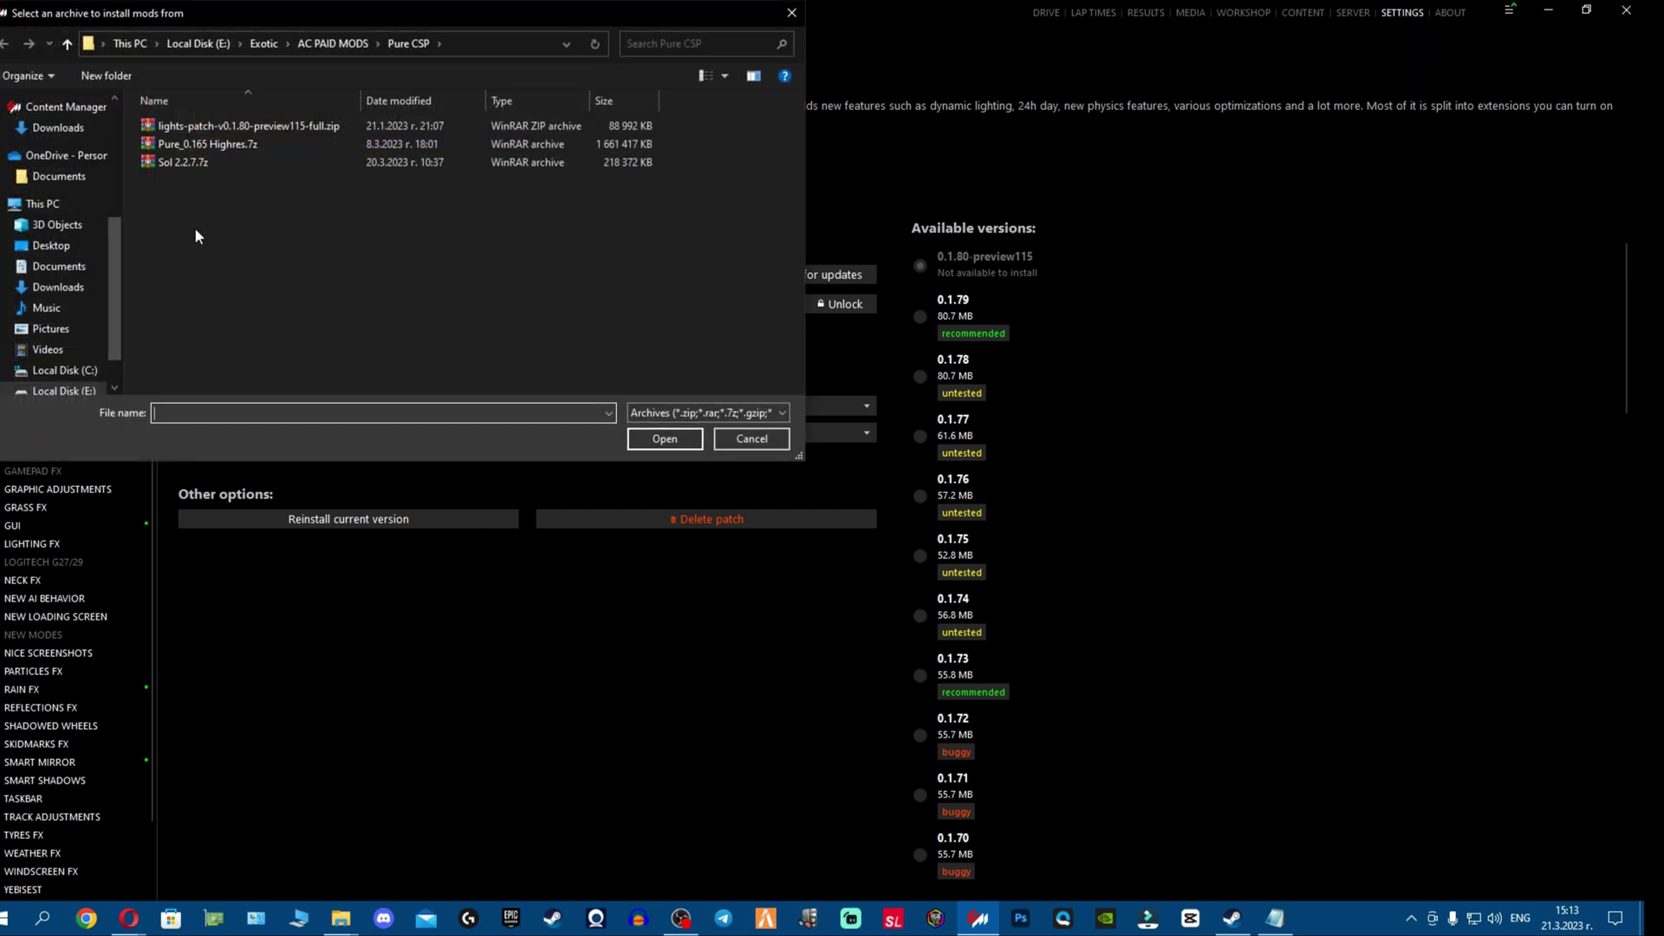
{"action": "left_click", "coordinate": [268, 129]}
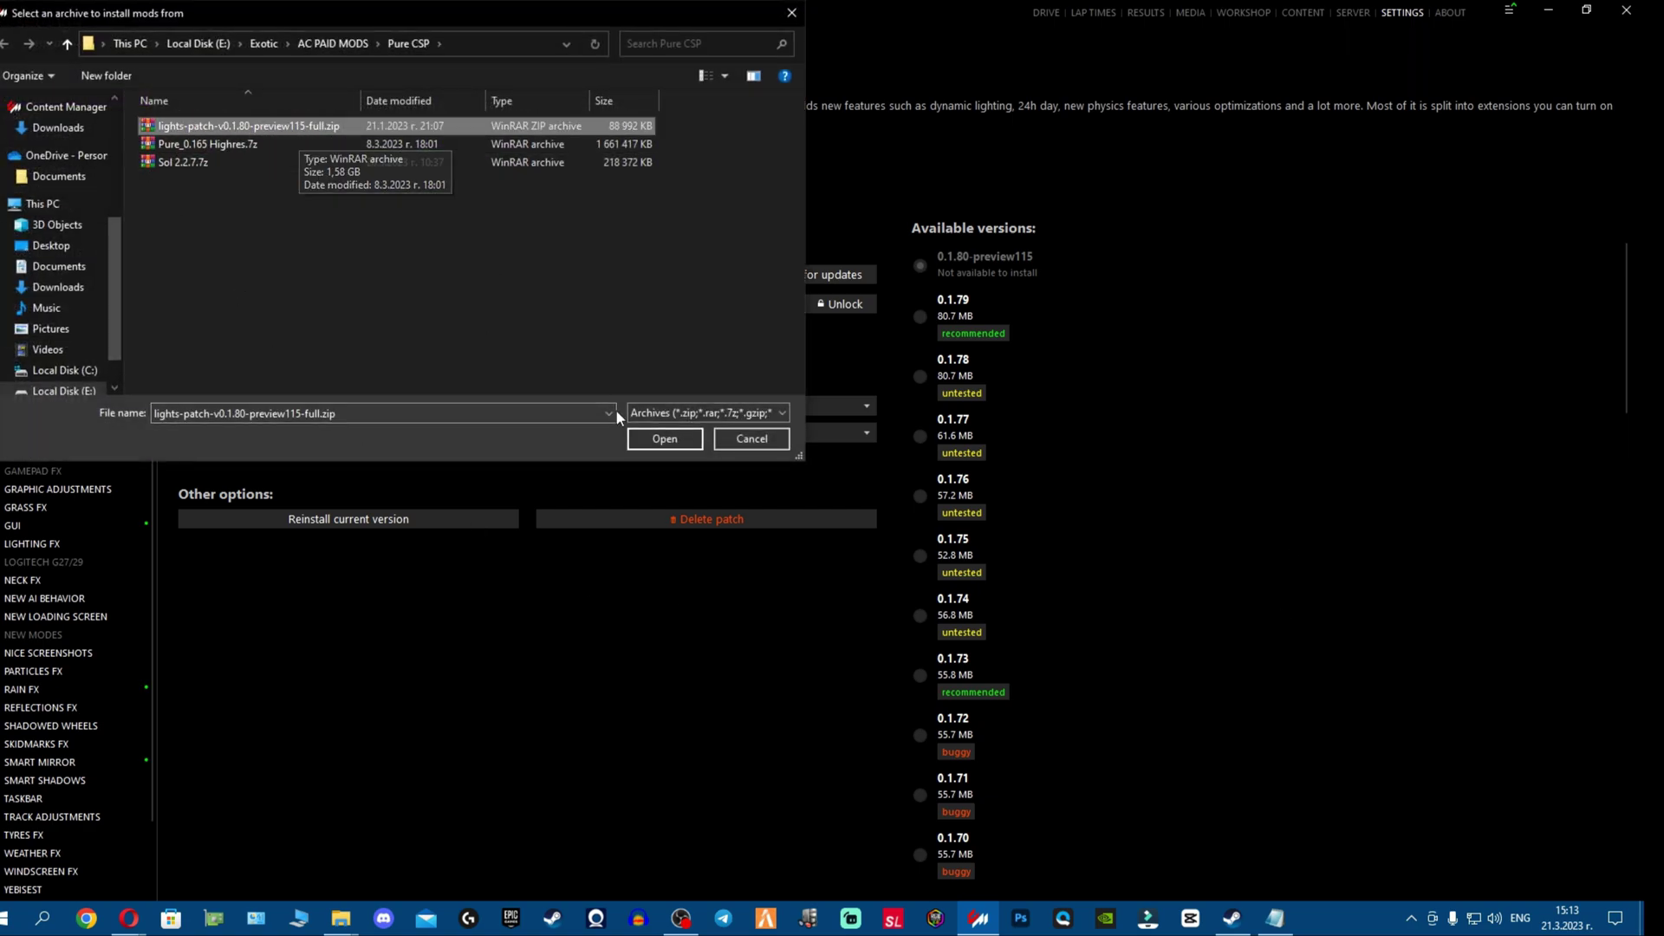
{"action": "left_click", "coordinate": [666, 438]}
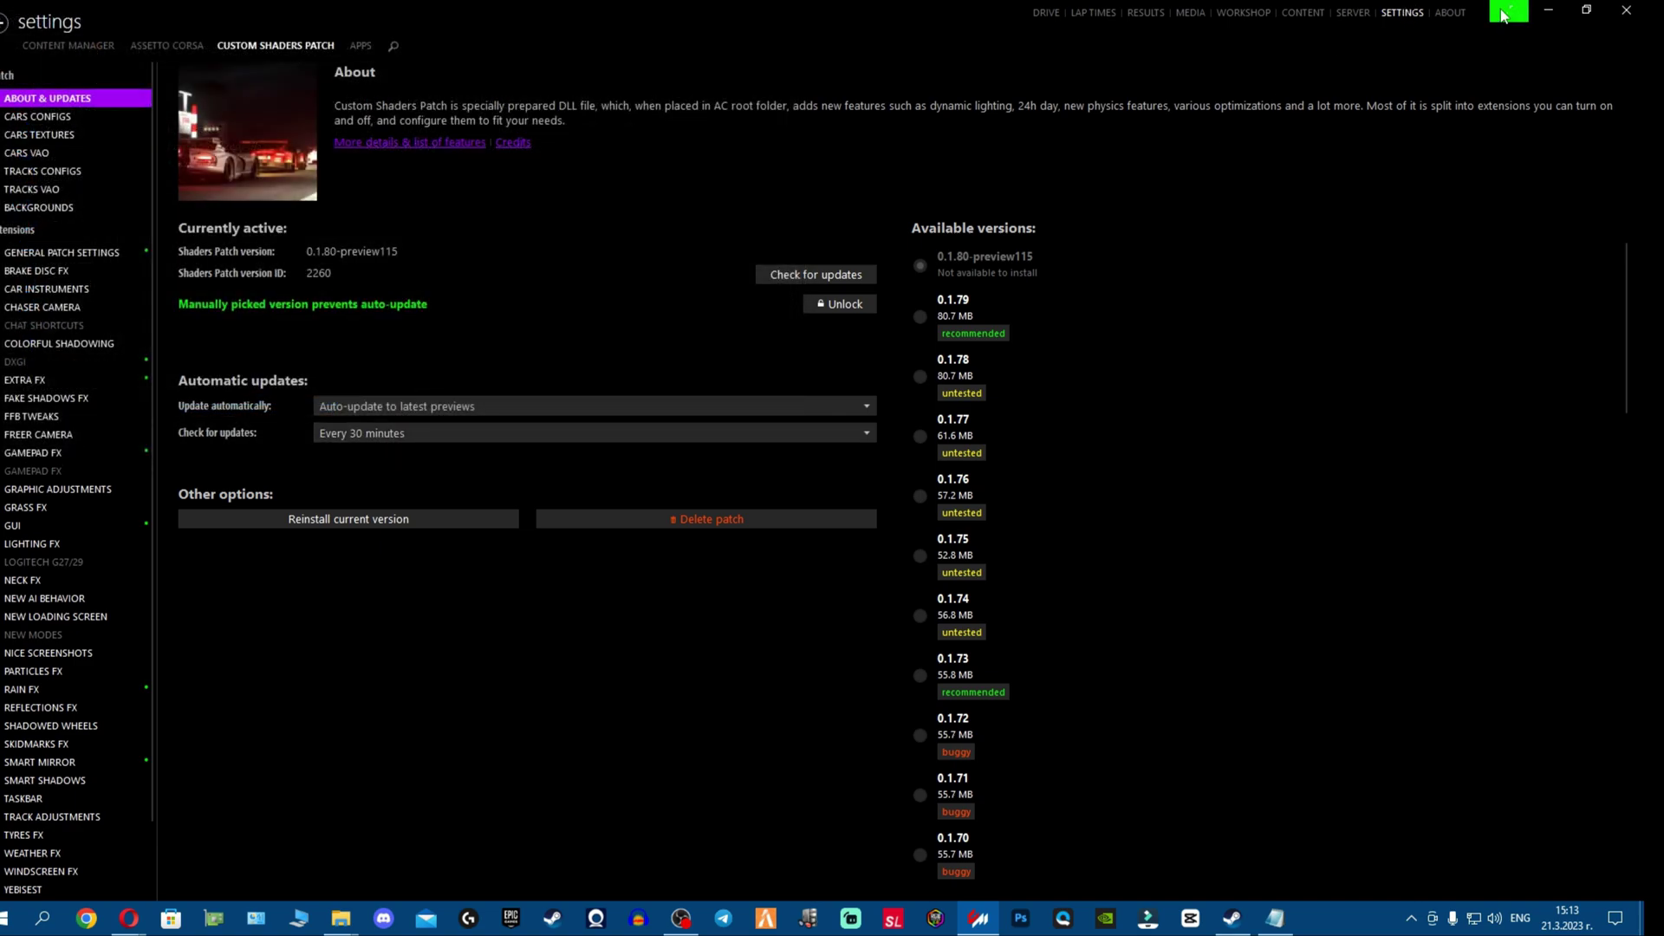
{"action": "left_click", "coordinate": [1505, 16]}
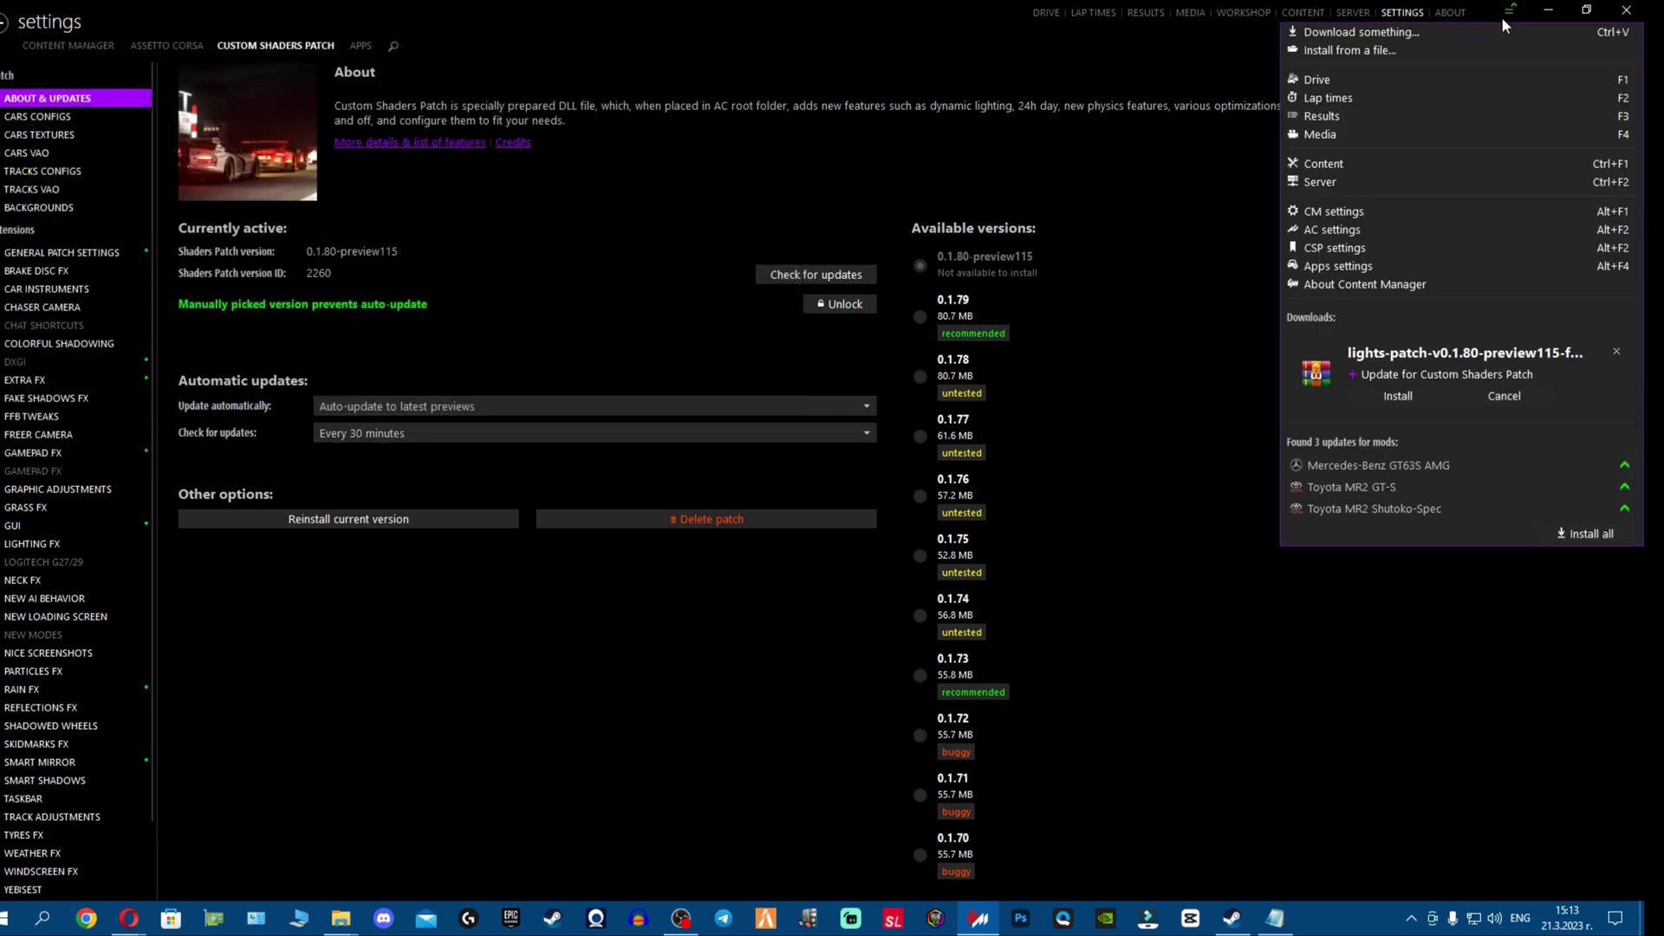
{"action": "left_click", "coordinate": [1401, 398]}
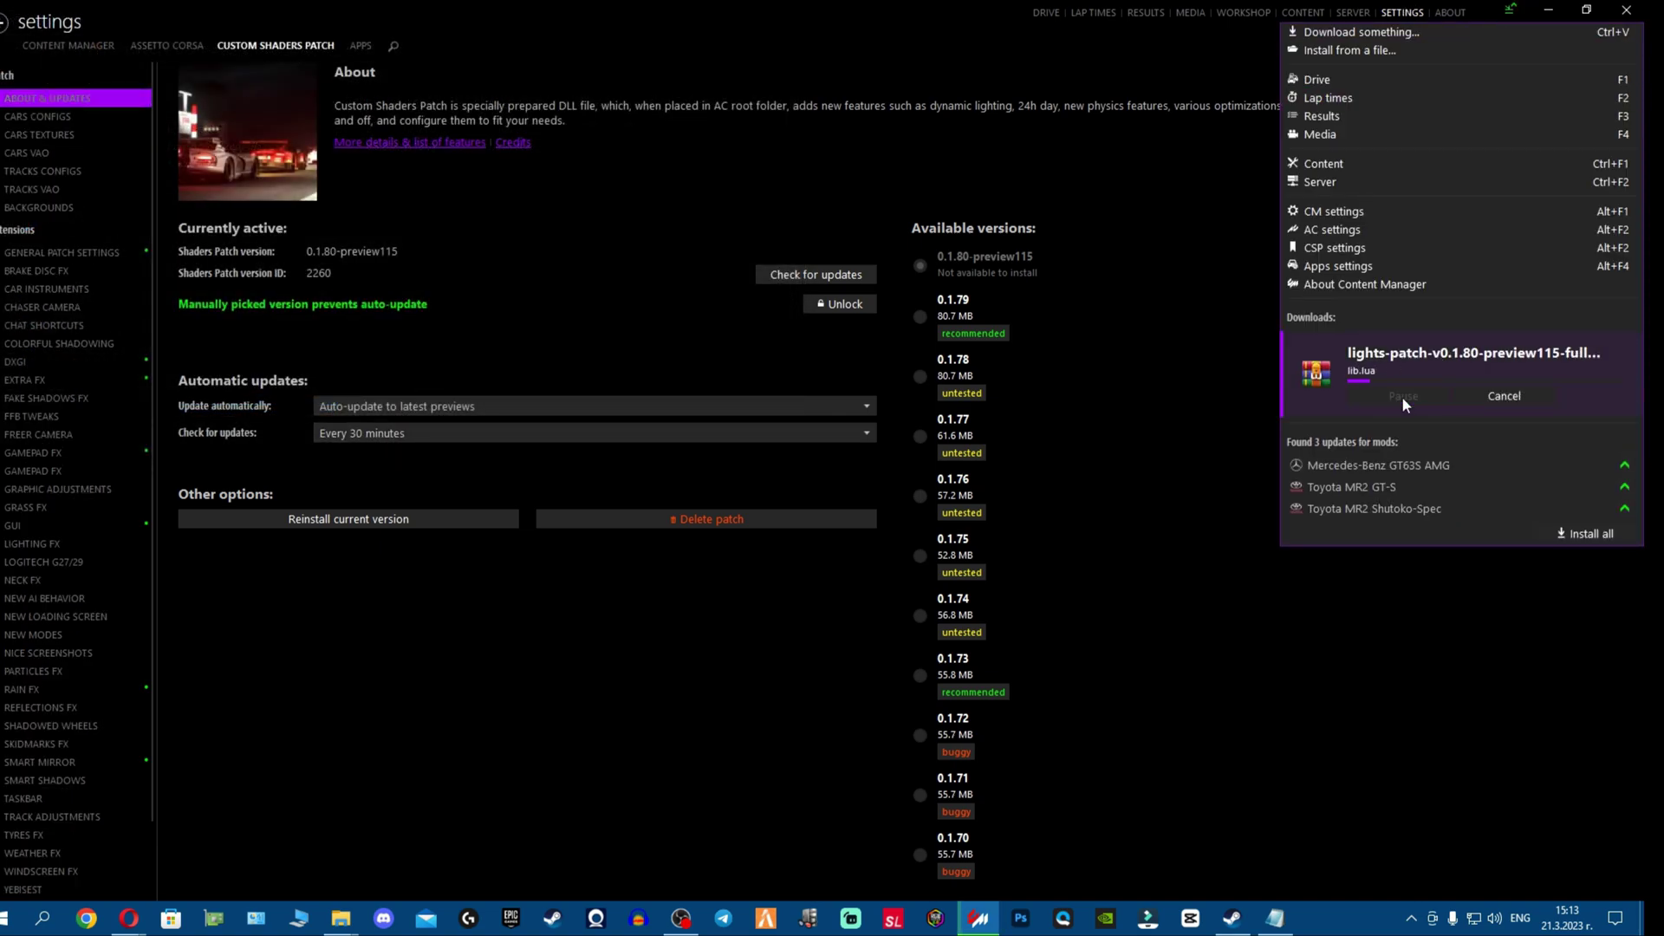
{"action": "left_click", "coordinate": [1099, 158]}
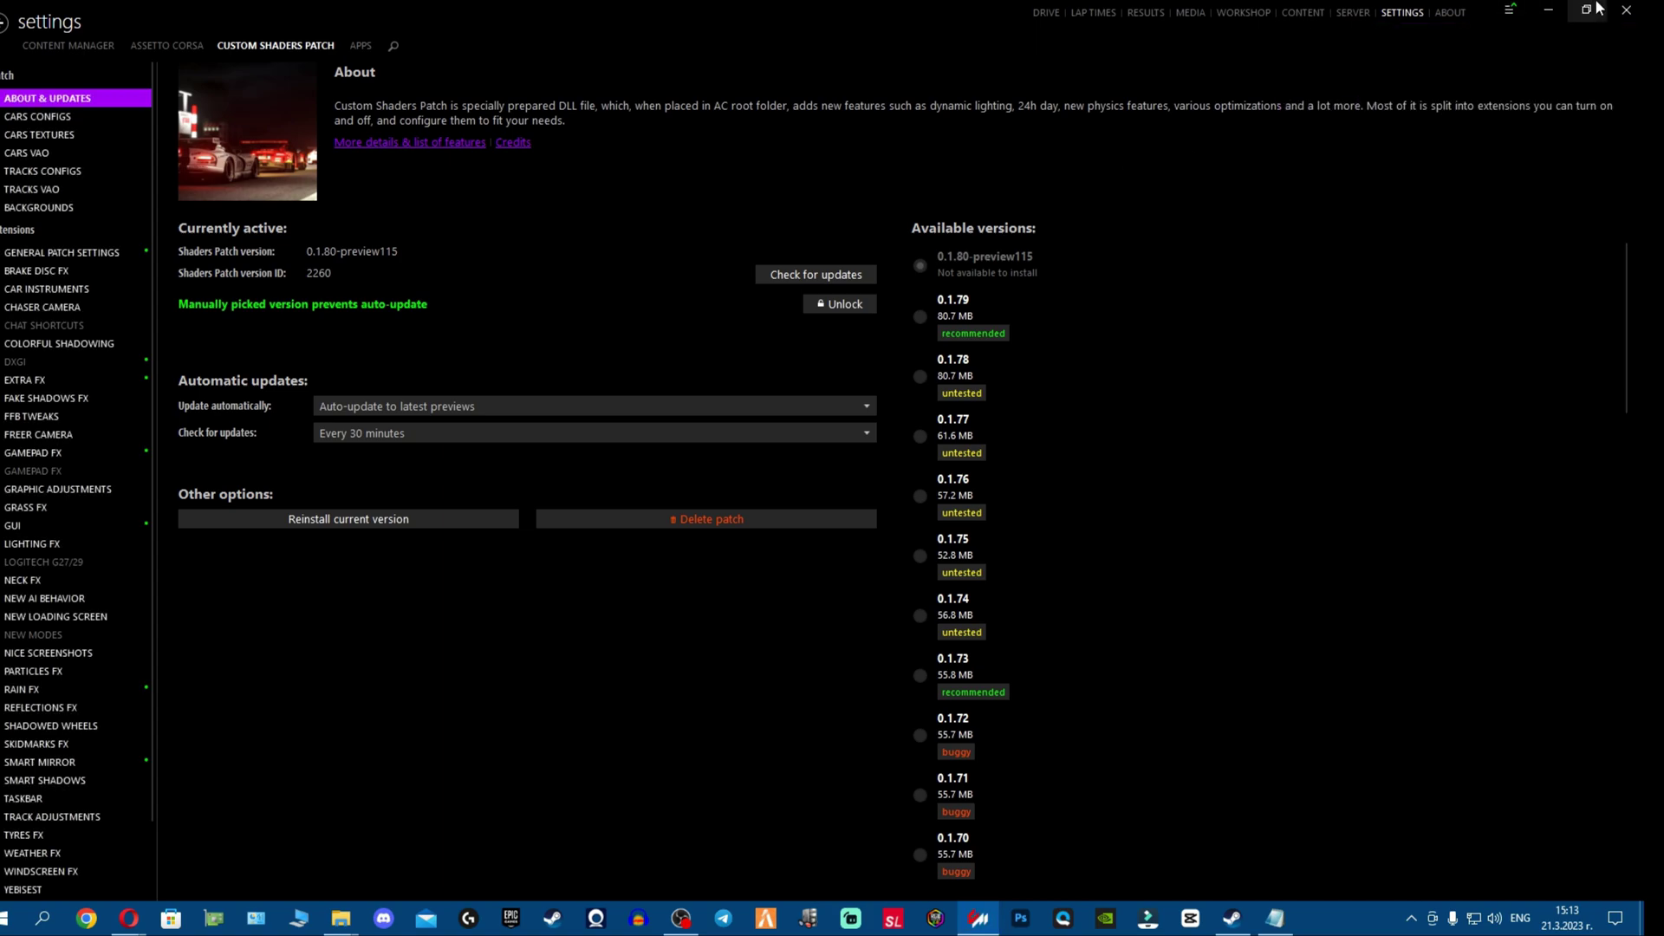
Step: Check for Custom Shaders Patch updates and highlight the currently active patch version on the About & Updates page
{"action": "left_click", "coordinate": [1586, 10]}
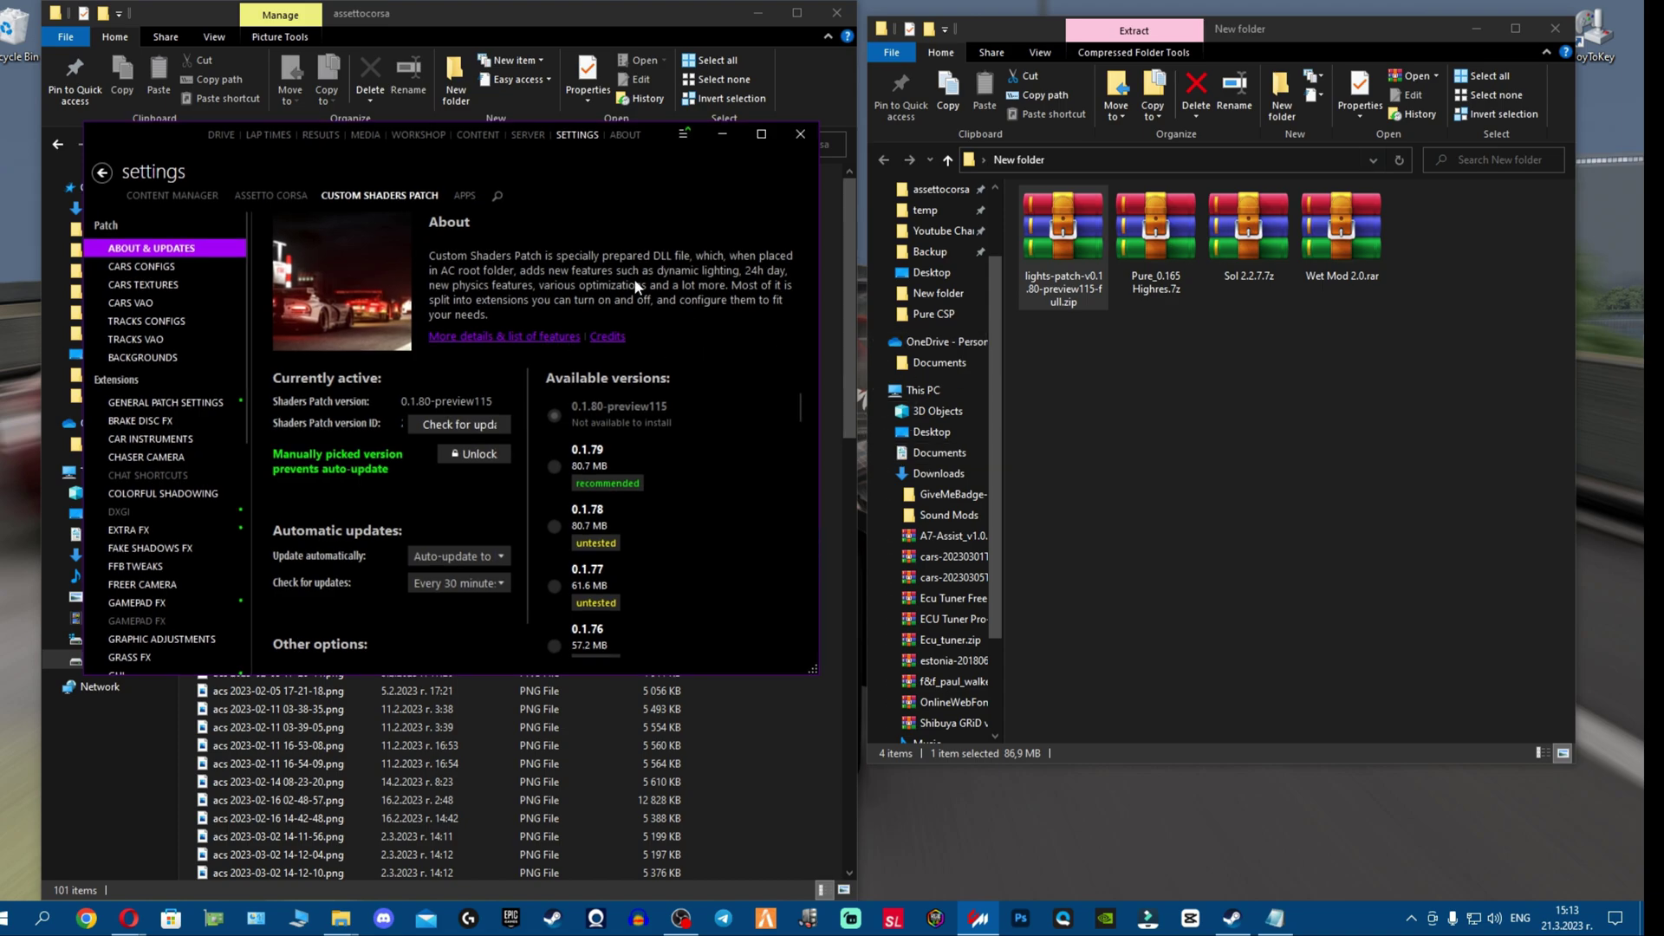
{"action": "left_click", "coordinate": [764, 137]}
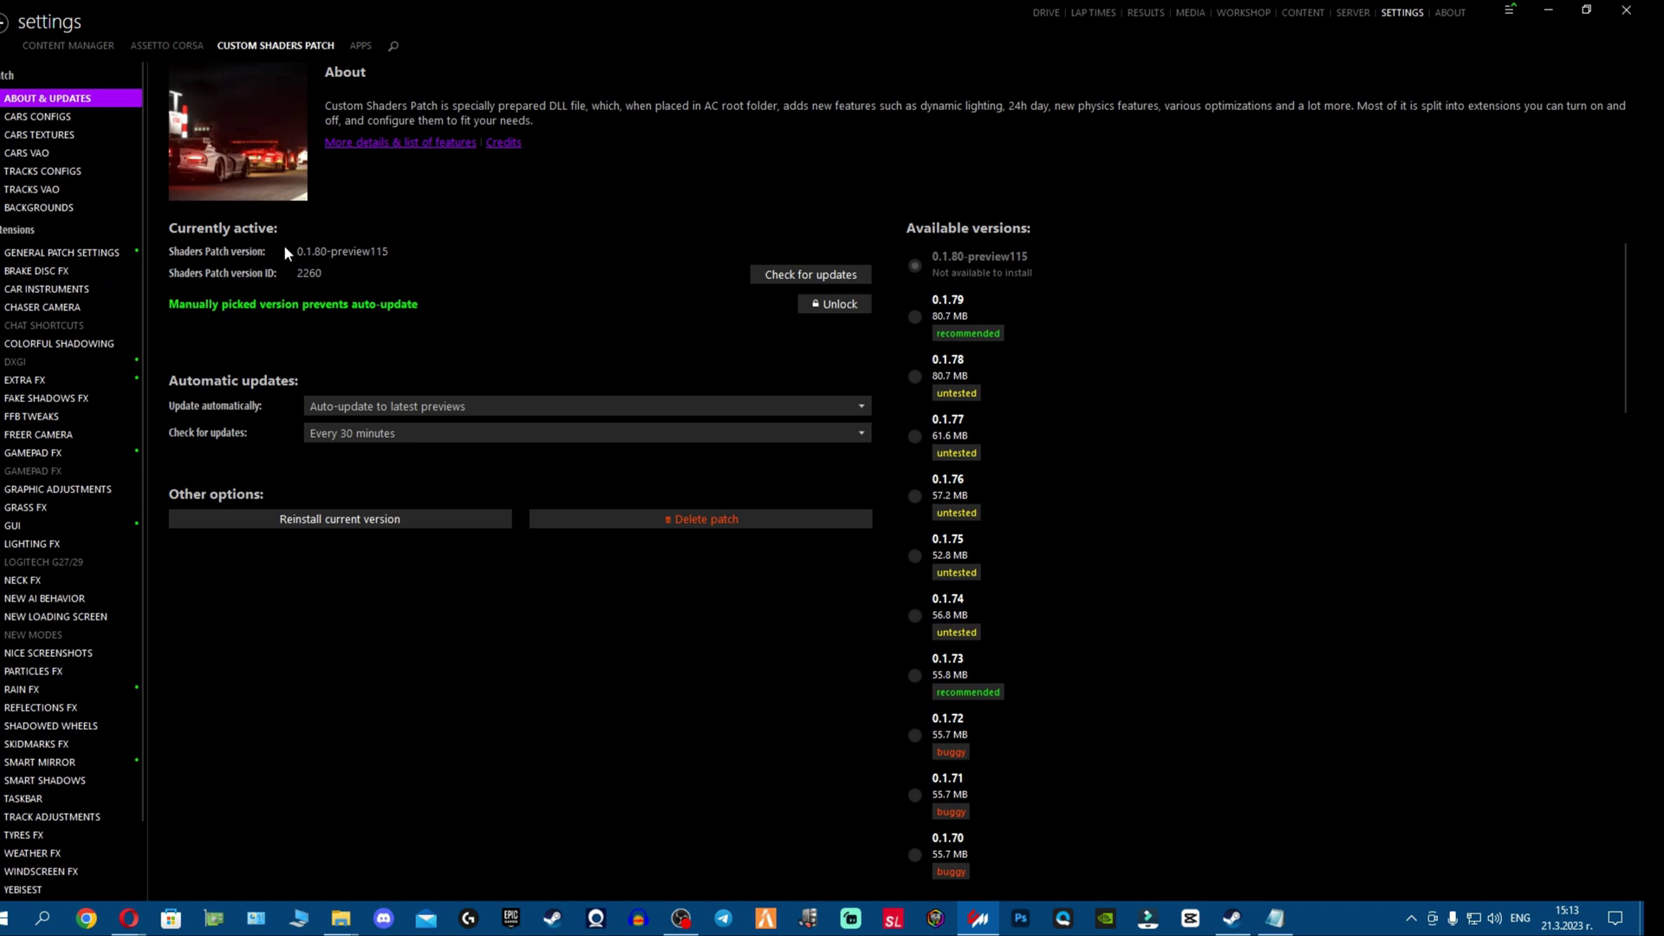
{"action": "left_click", "coordinate": [810, 274]}
{"action": "left_click_drag", "start_coordinate": [459, 248], "coordinate": [264, 244]}
Step: In the Weather FX extension, set the controller script to Sol 2.4 and the weather script to Pure
{"action": "scroll", "coordinate": [59, 407], "scroll_direction": "down", "scroll_amount": 2}
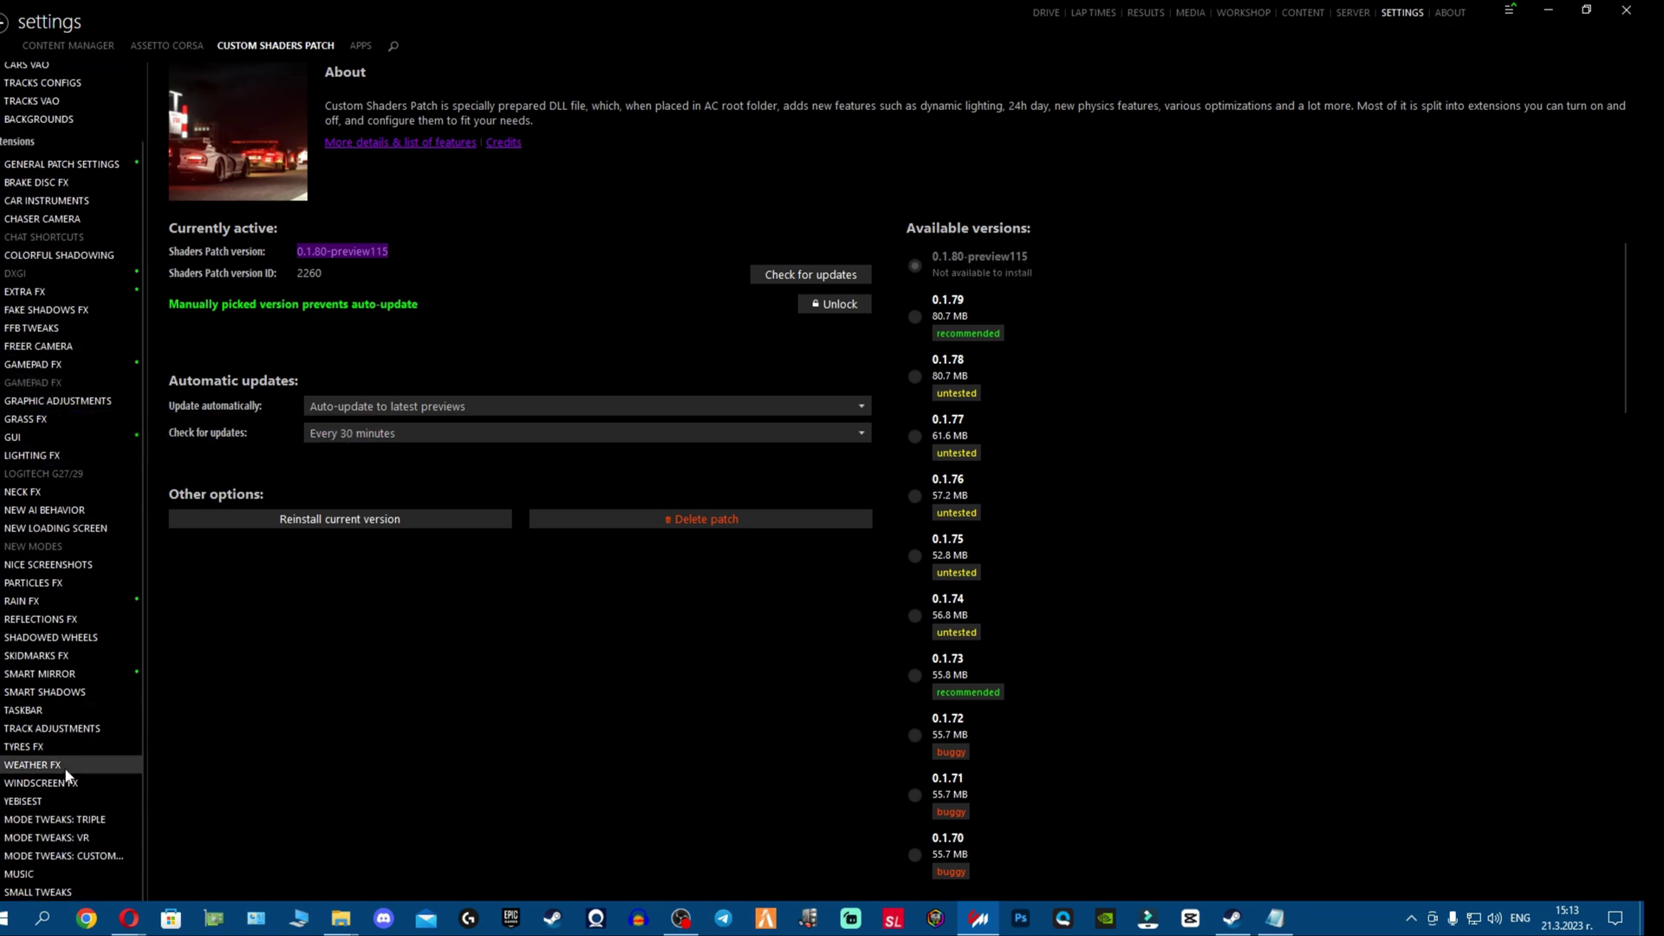
{"action": "left_click", "coordinate": [81, 603]}
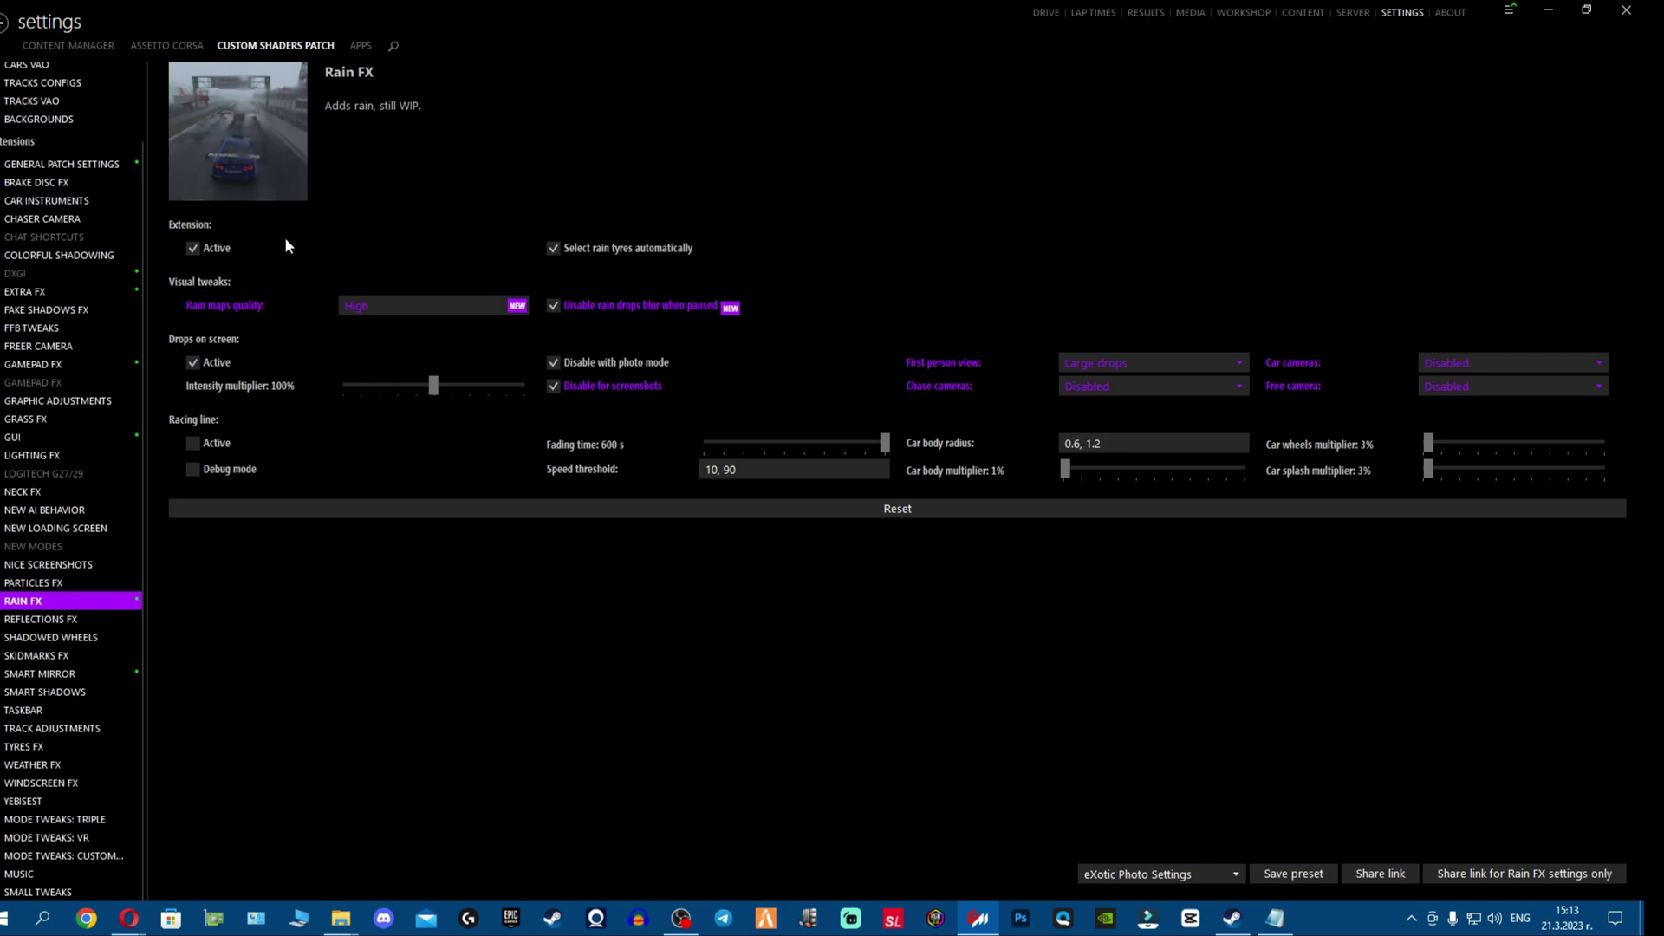
{"action": "left_click", "coordinate": [78, 579]}
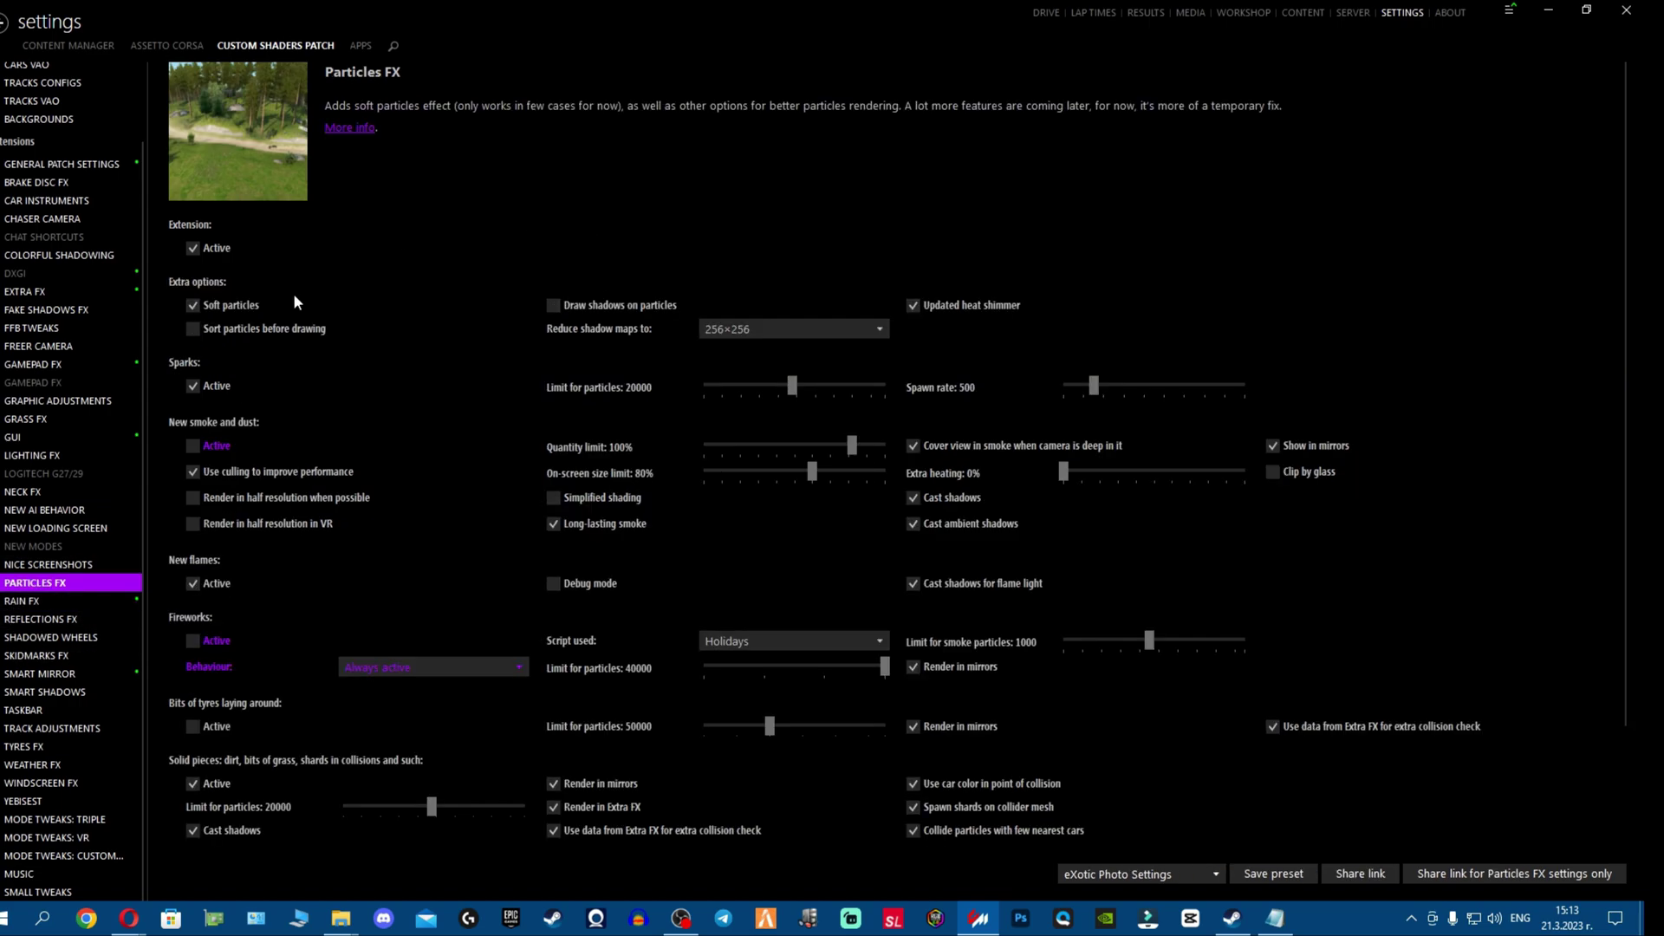
{"action": "left_click", "coordinate": [65, 766]}
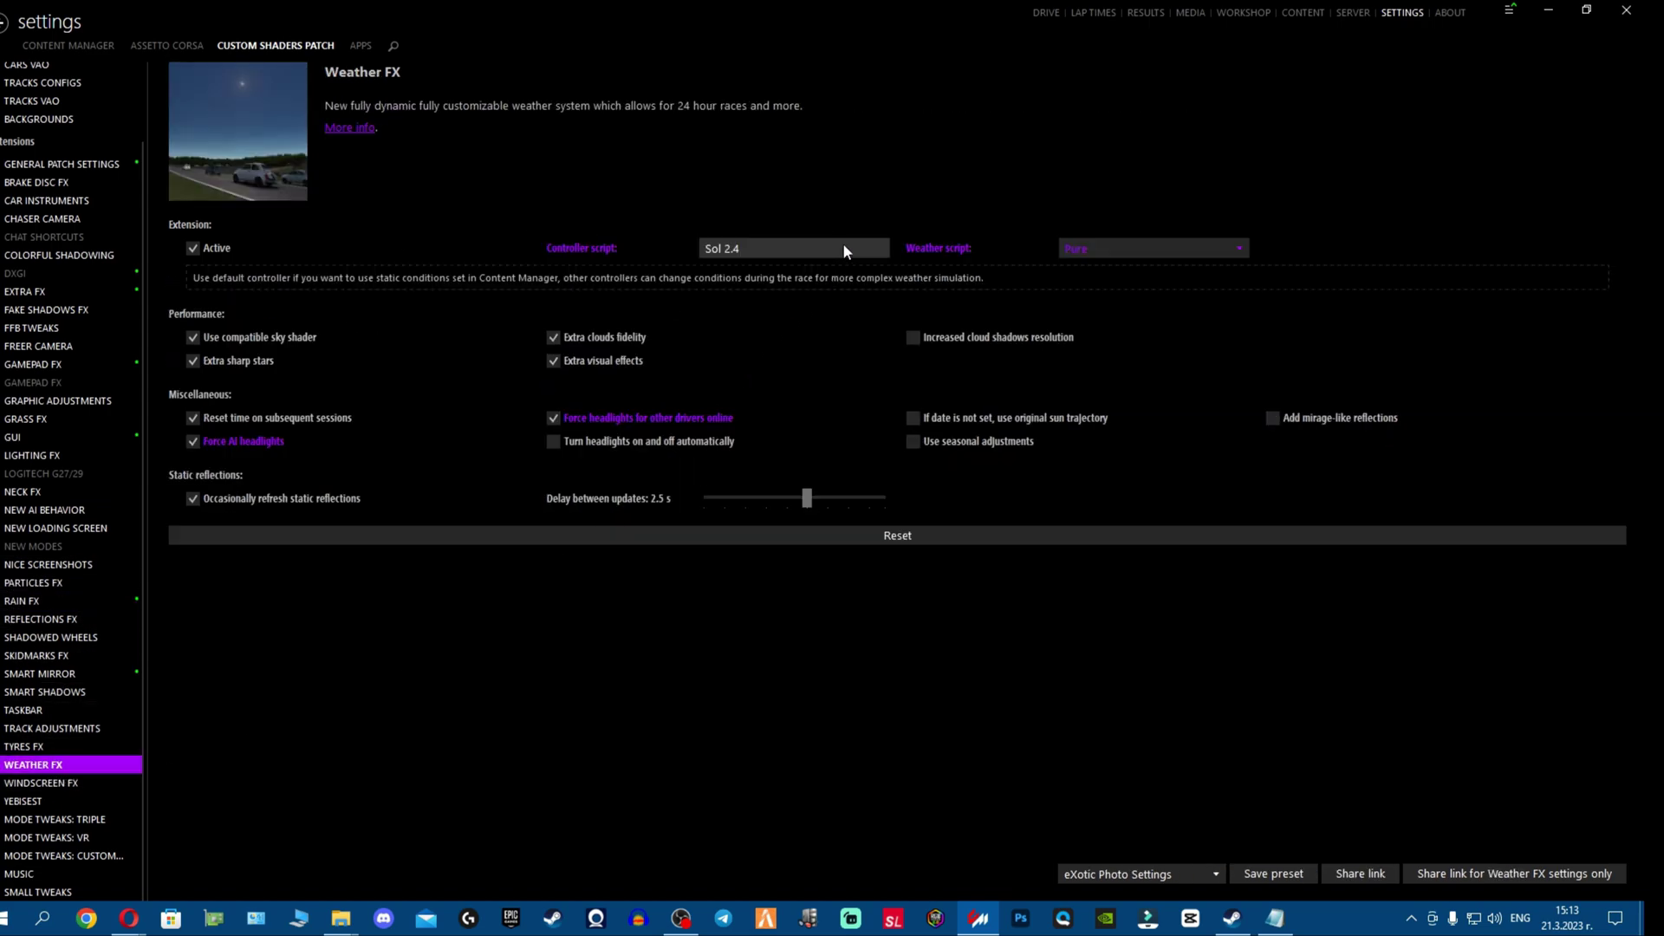
{"action": "left_click", "coordinate": [780, 252]}
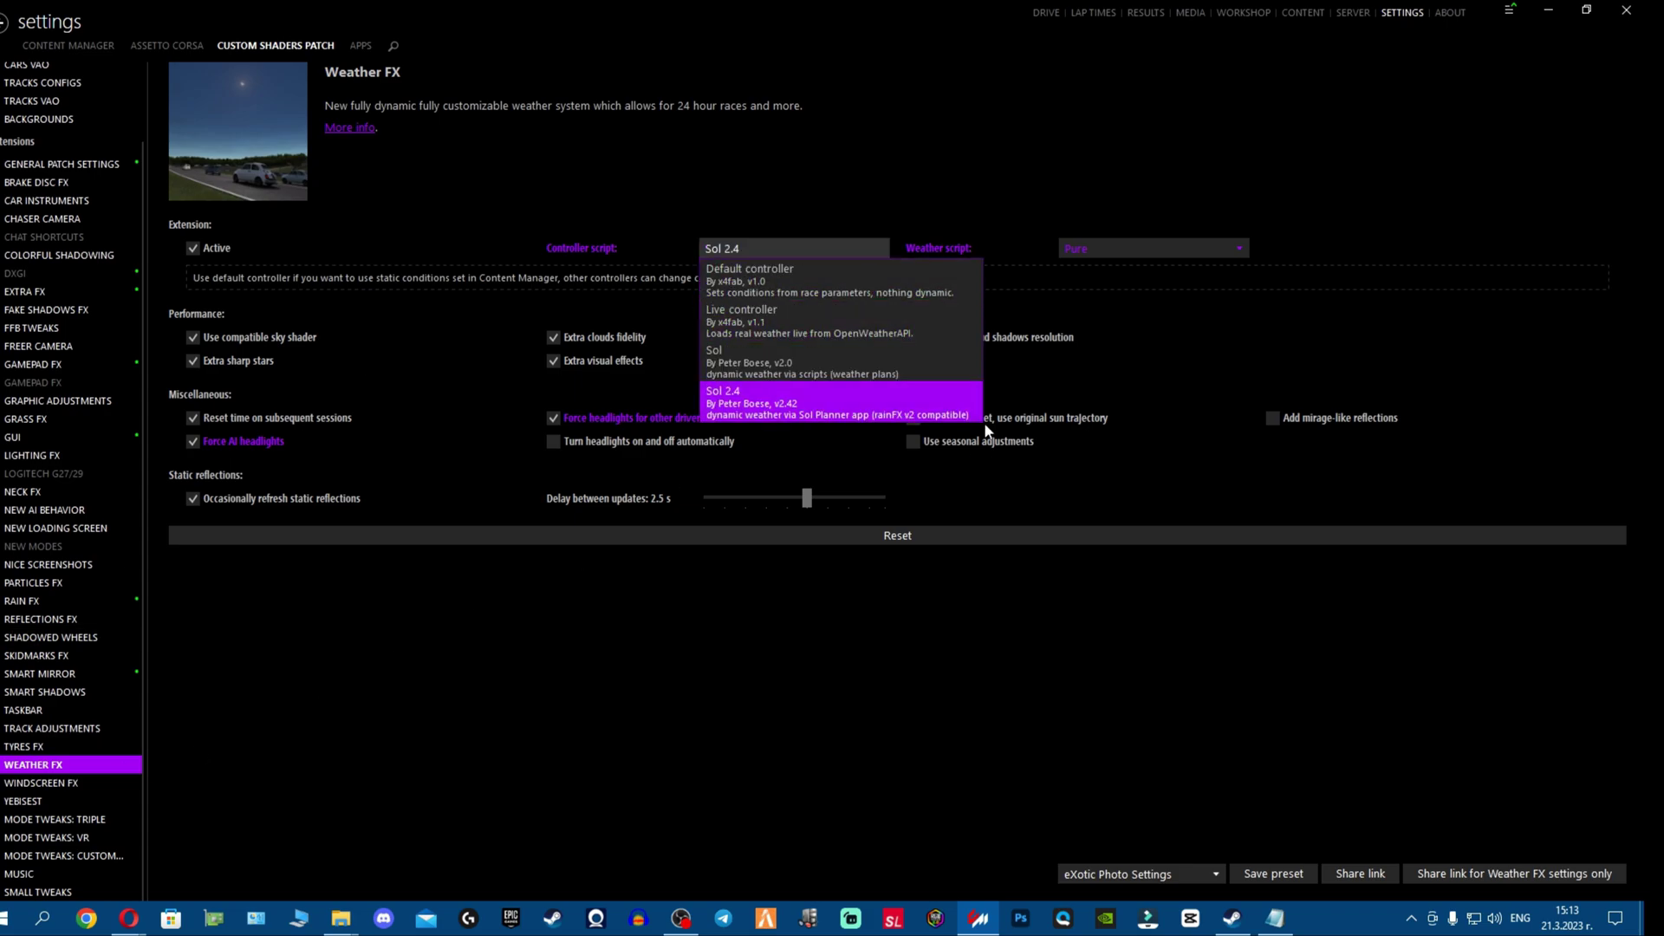
{"action": "left_click", "coordinate": [813, 414]}
{"action": "left_click", "coordinate": [1121, 253]}
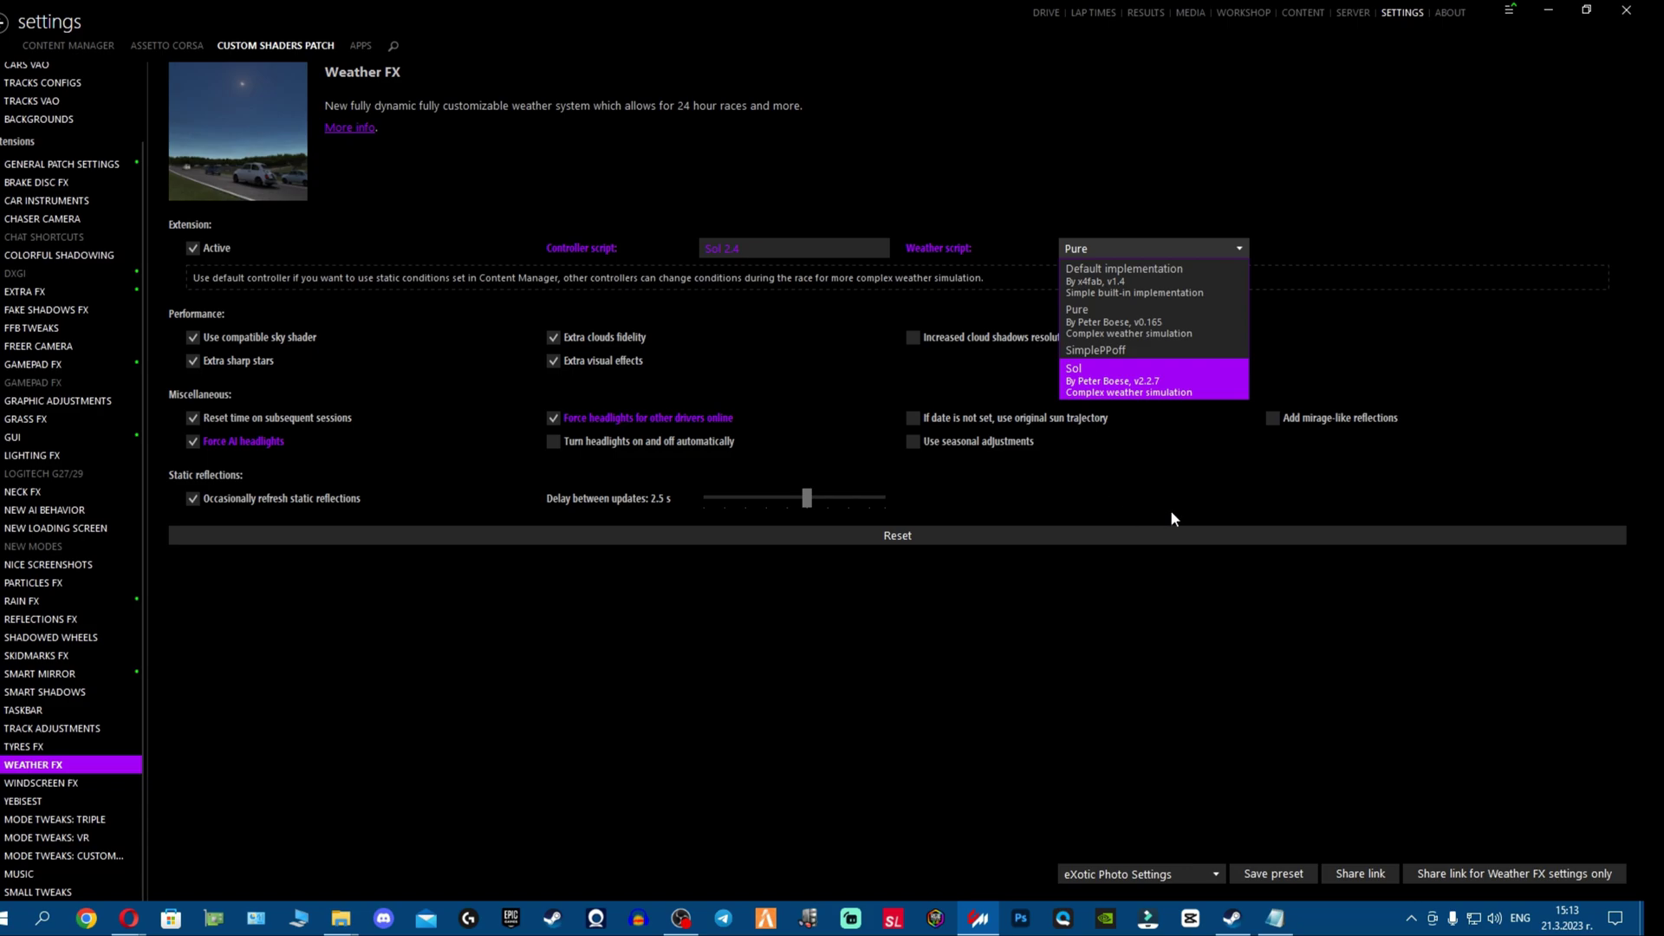
{"action": "left_click", "coordinate": [1183, 328]}
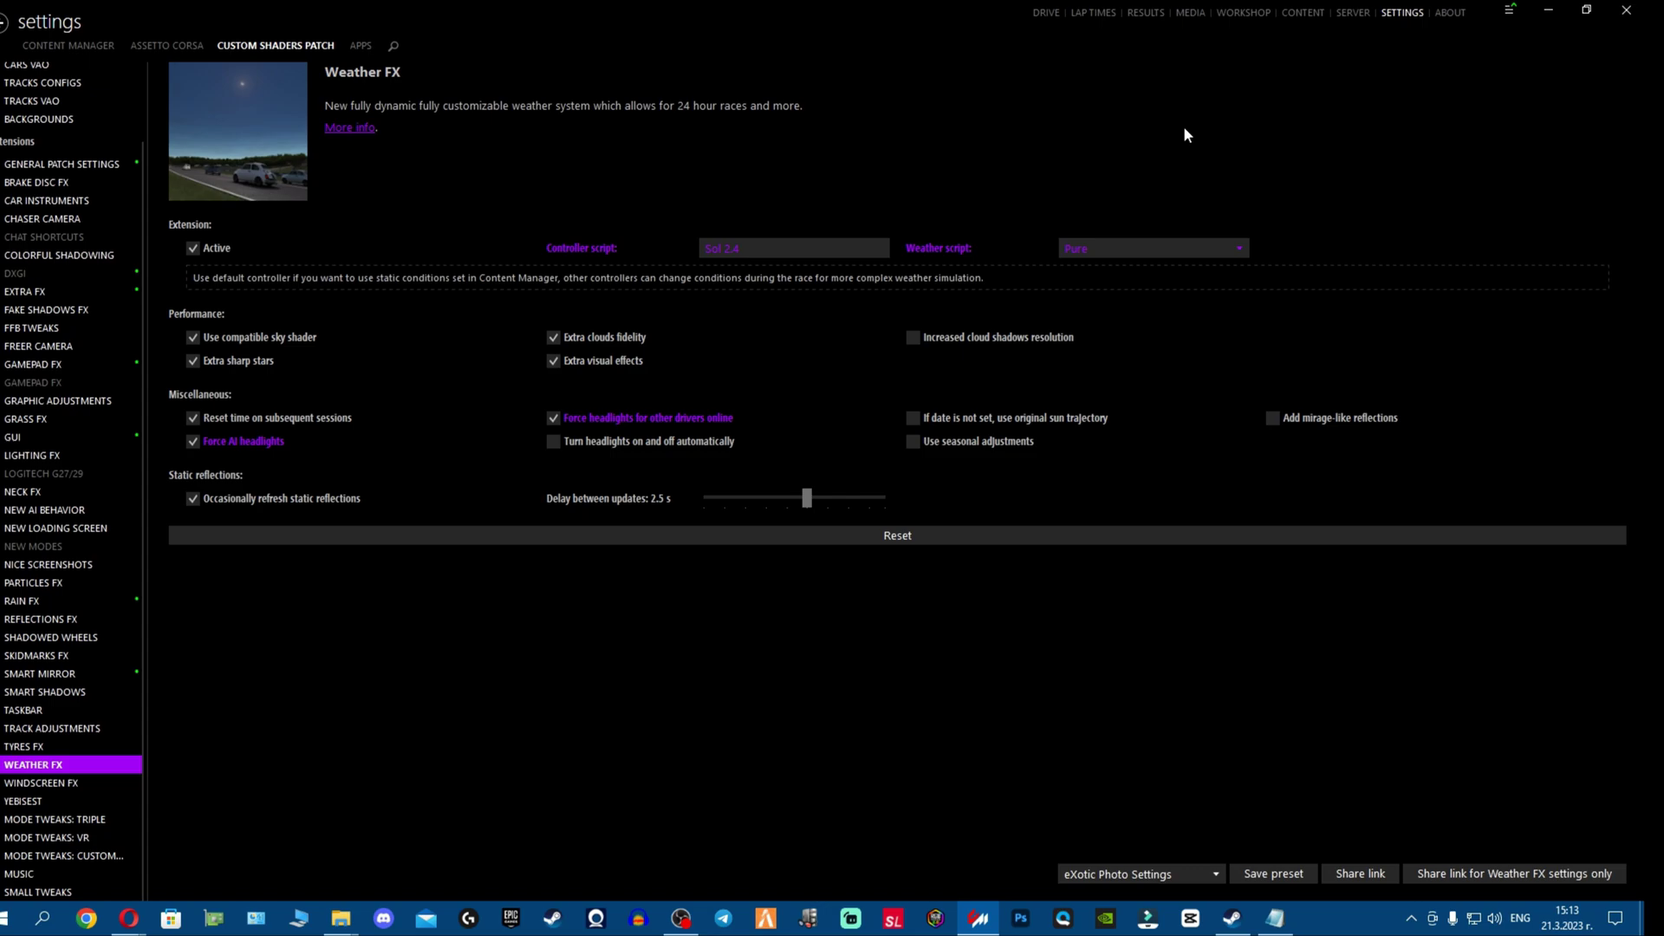
Step: Review the Particles FX, Rain FX and Extra FX extension settings
{"action": "left_click", "coordinate": [75, 583]}
{"action": "left_click", "coordinate": [75, 602]}
{"action": "left_click", "coordinate": [70, 582]}
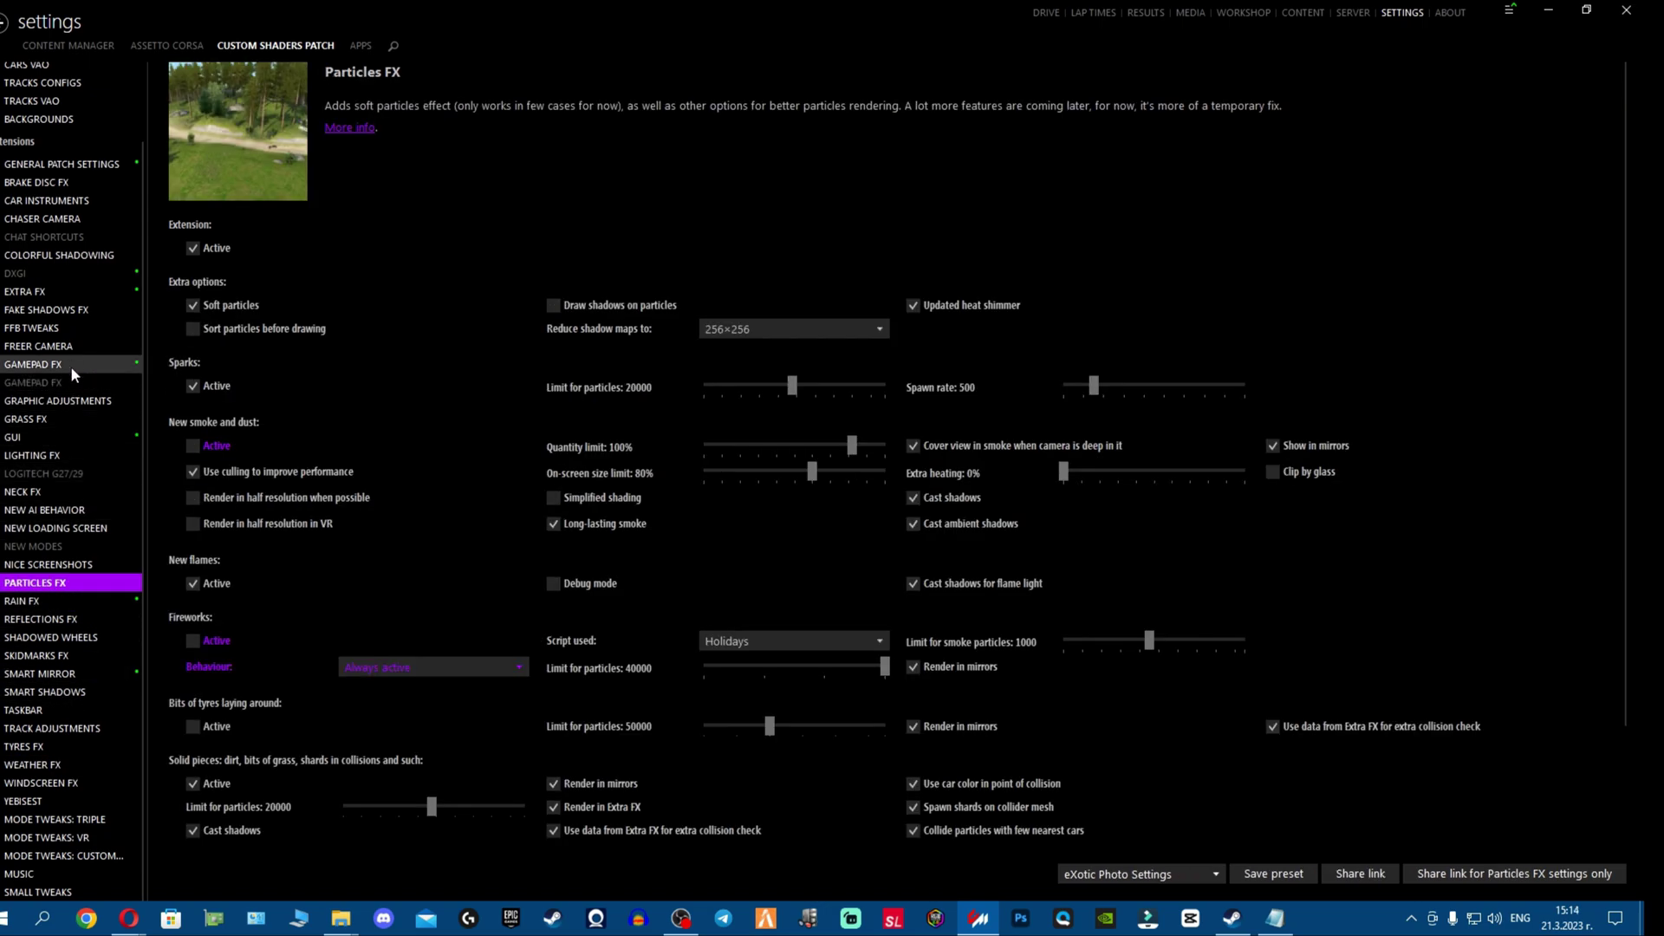
{"action": "left_click", "coordinate": [35, 291]}
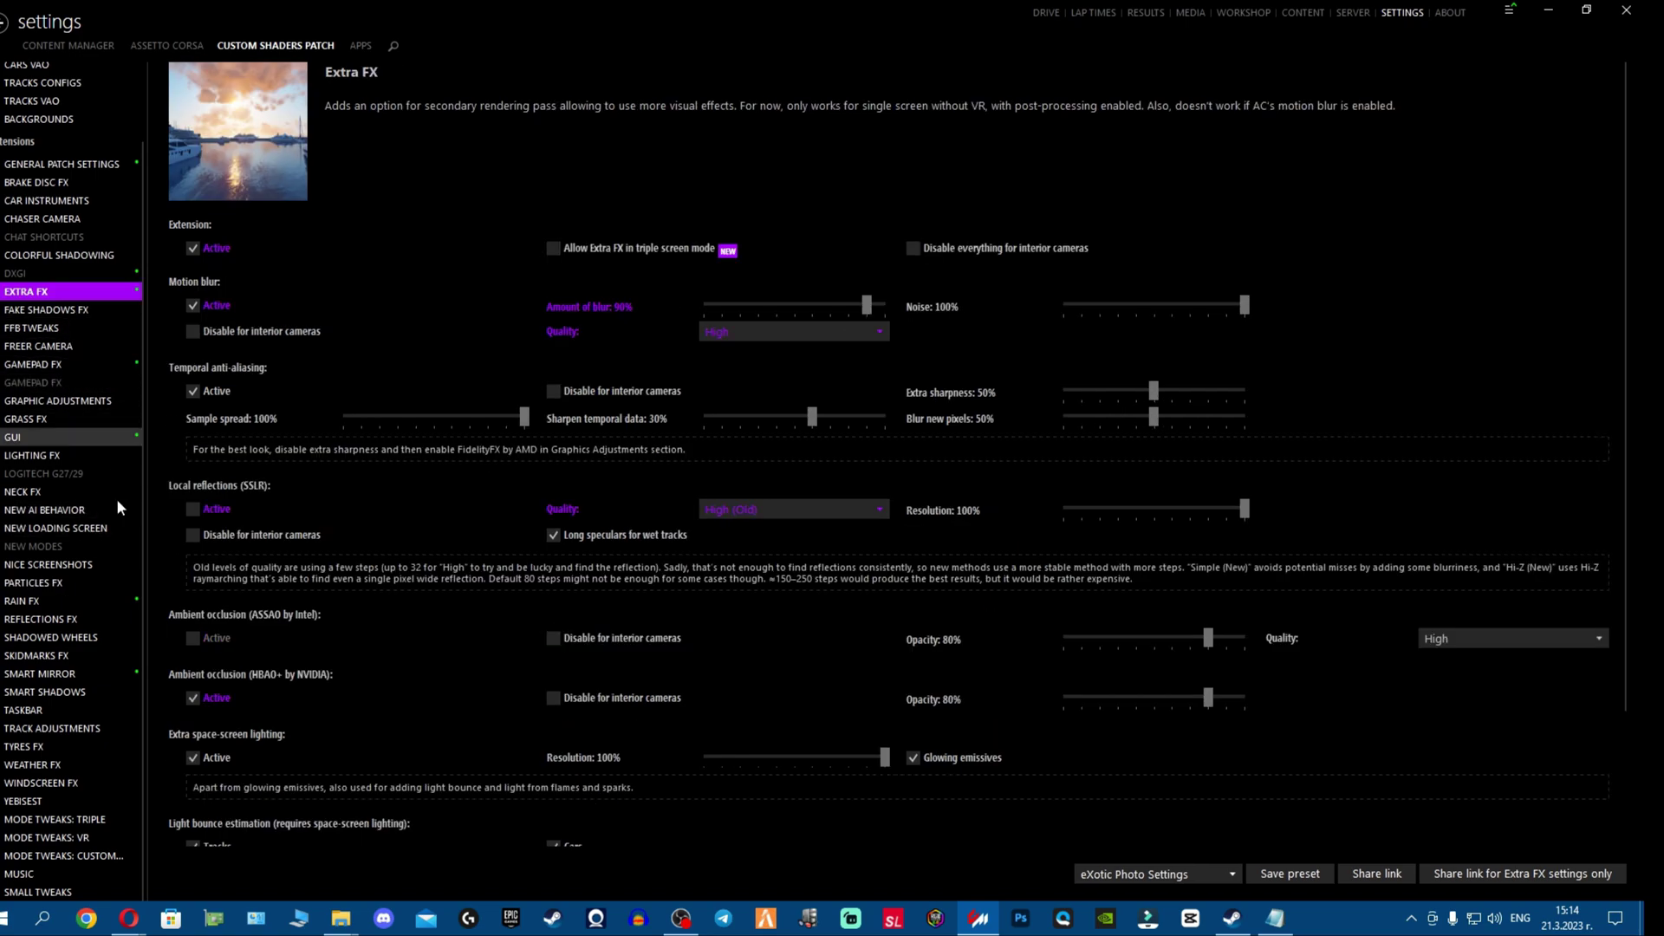
{"action": "scroll", "coordinate": [87, 260], "scroll_direction": "up", "scroll_amount": 2}
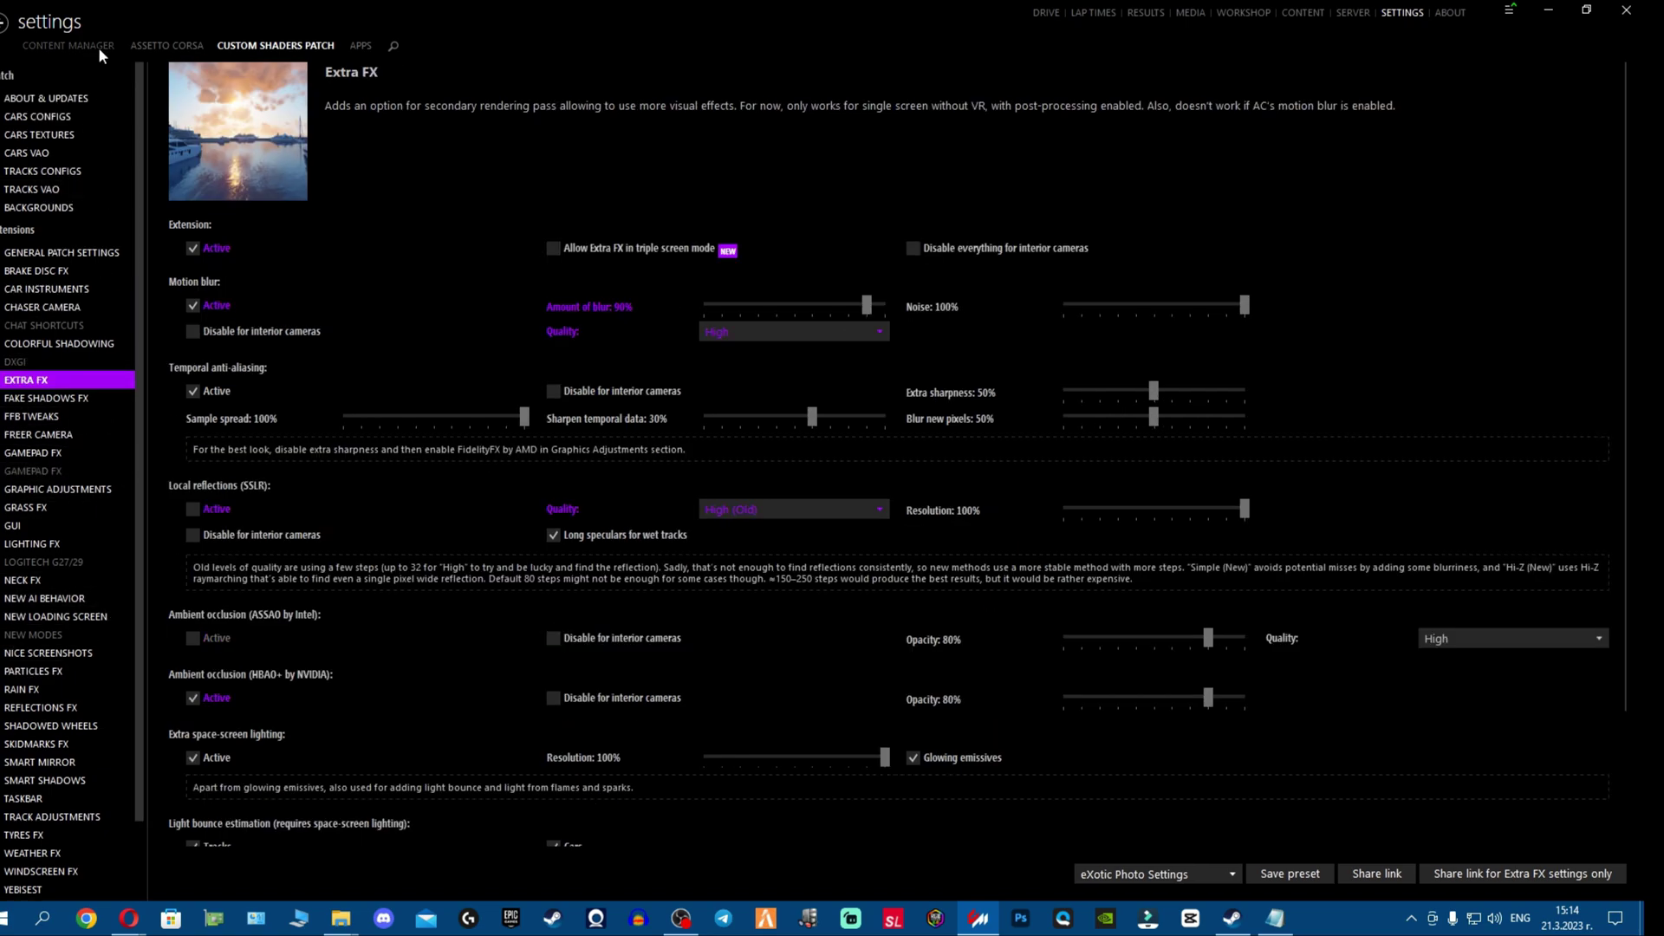
Step: In the Assetto Corsa apps settings, check the activated Sol apps and switch Enable Python apps off and back on
{"action": "left_click", "coordinate": [167, 46]}
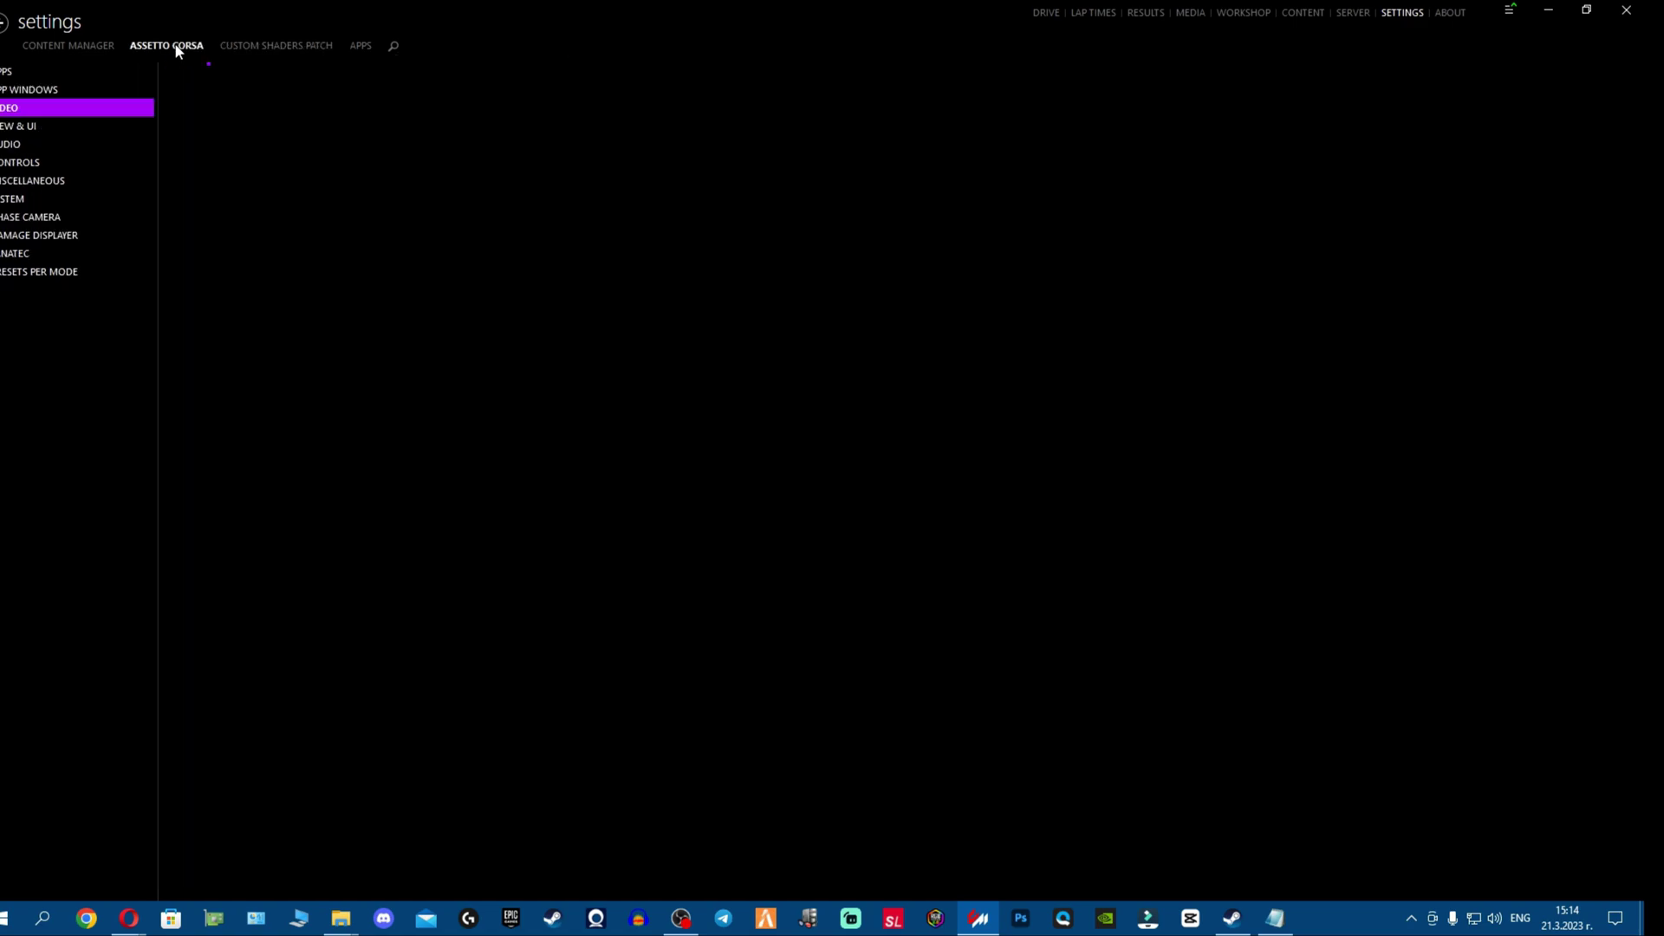
{"action": "left_click", "coordinate": [81, 69]}
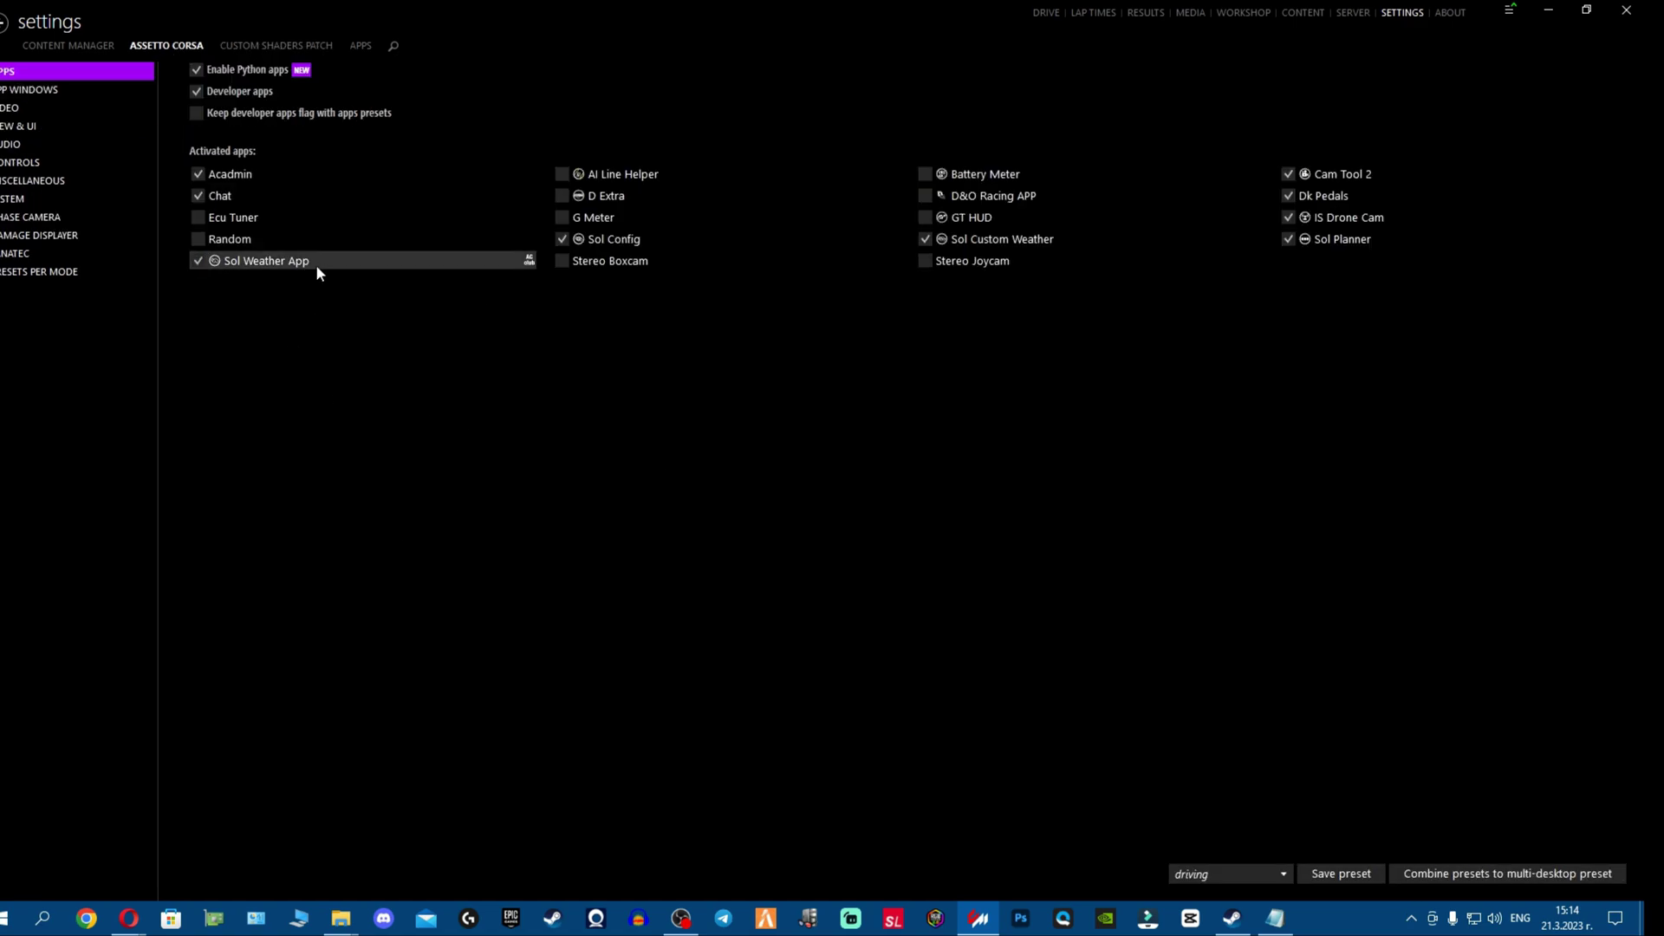
{"action": "mouse_move", "coordinate": [304, 267]}
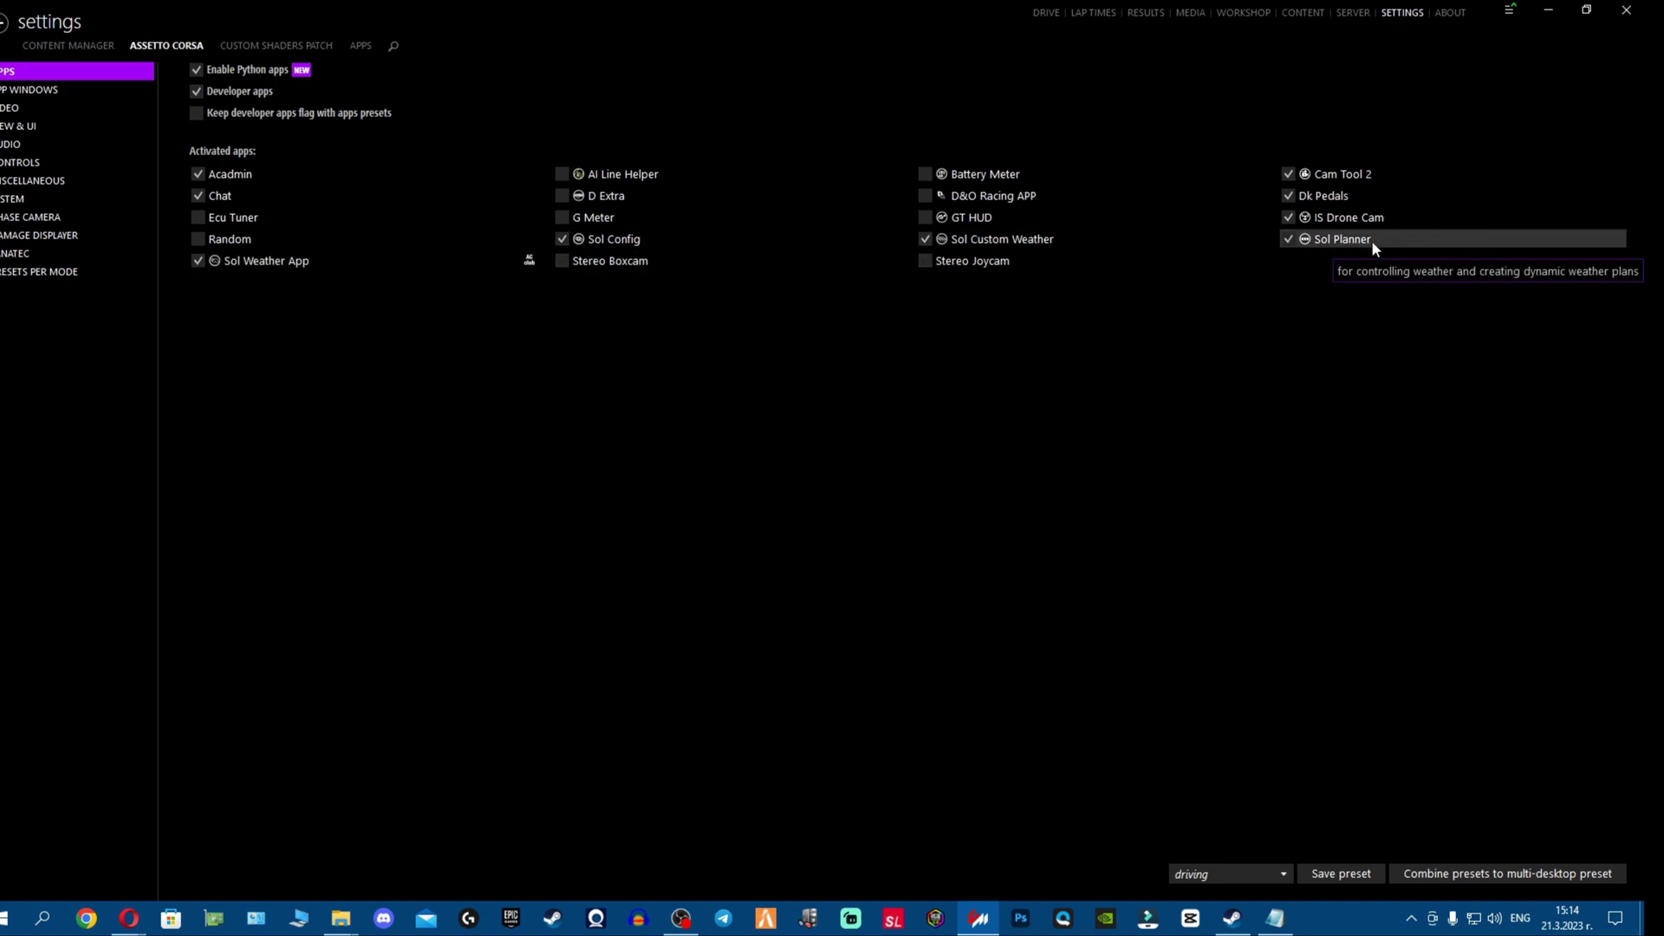
{"action": "left_click", "coordinate": [253, 75]}
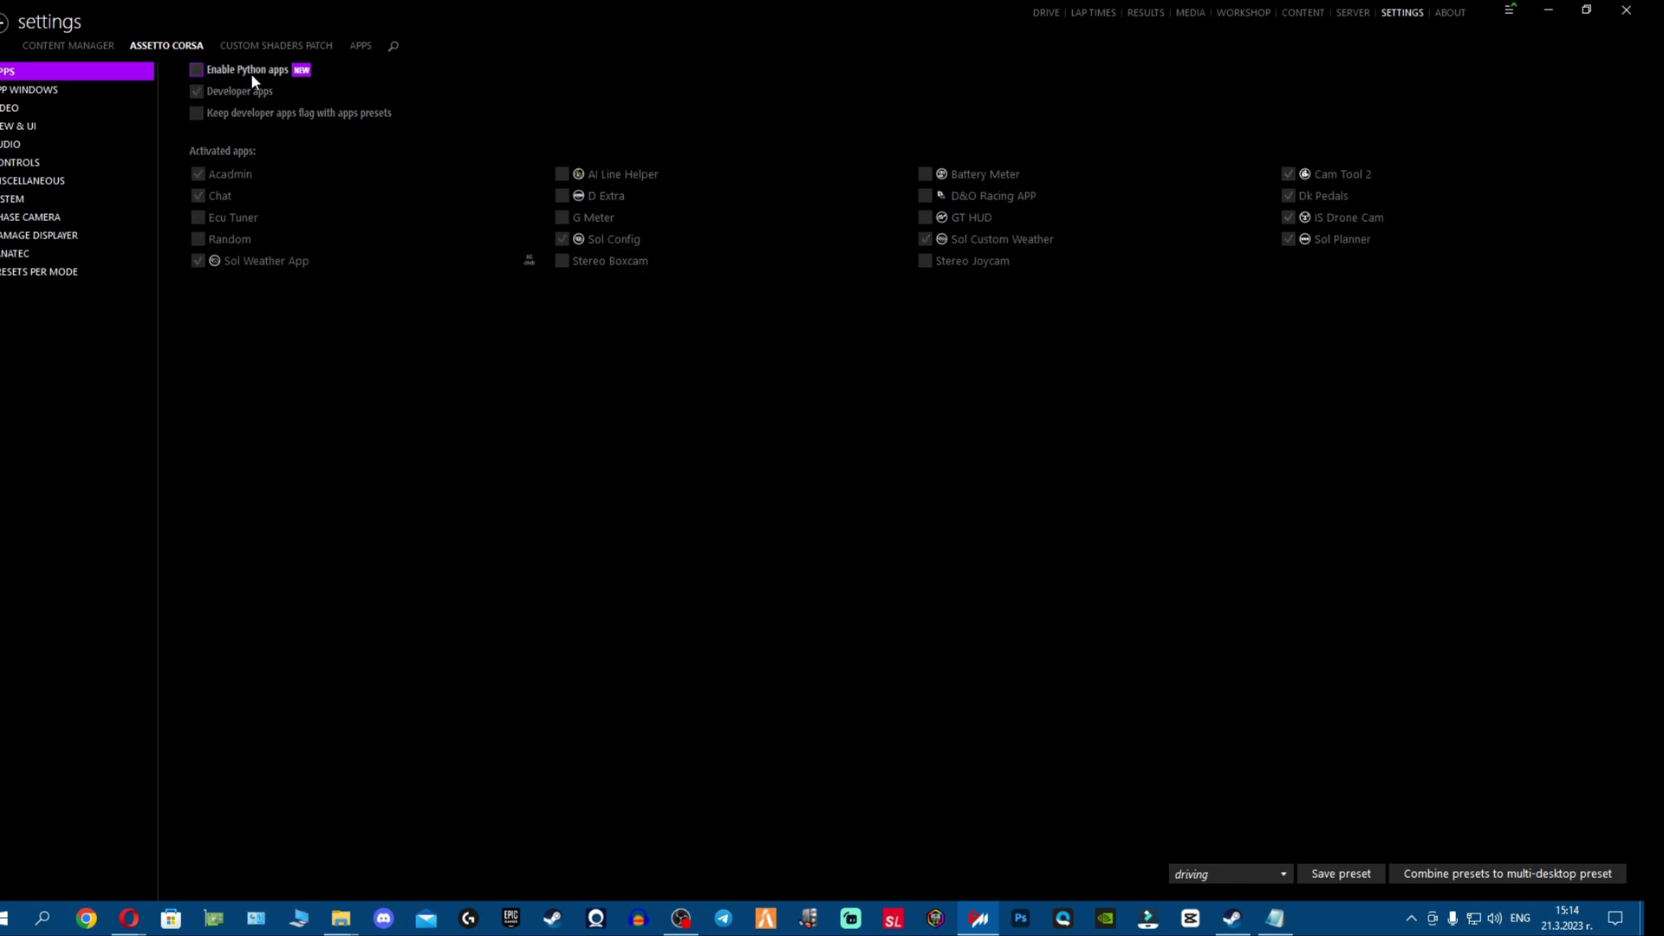
{"action": "left_click", "coordinate": [252, 77]}
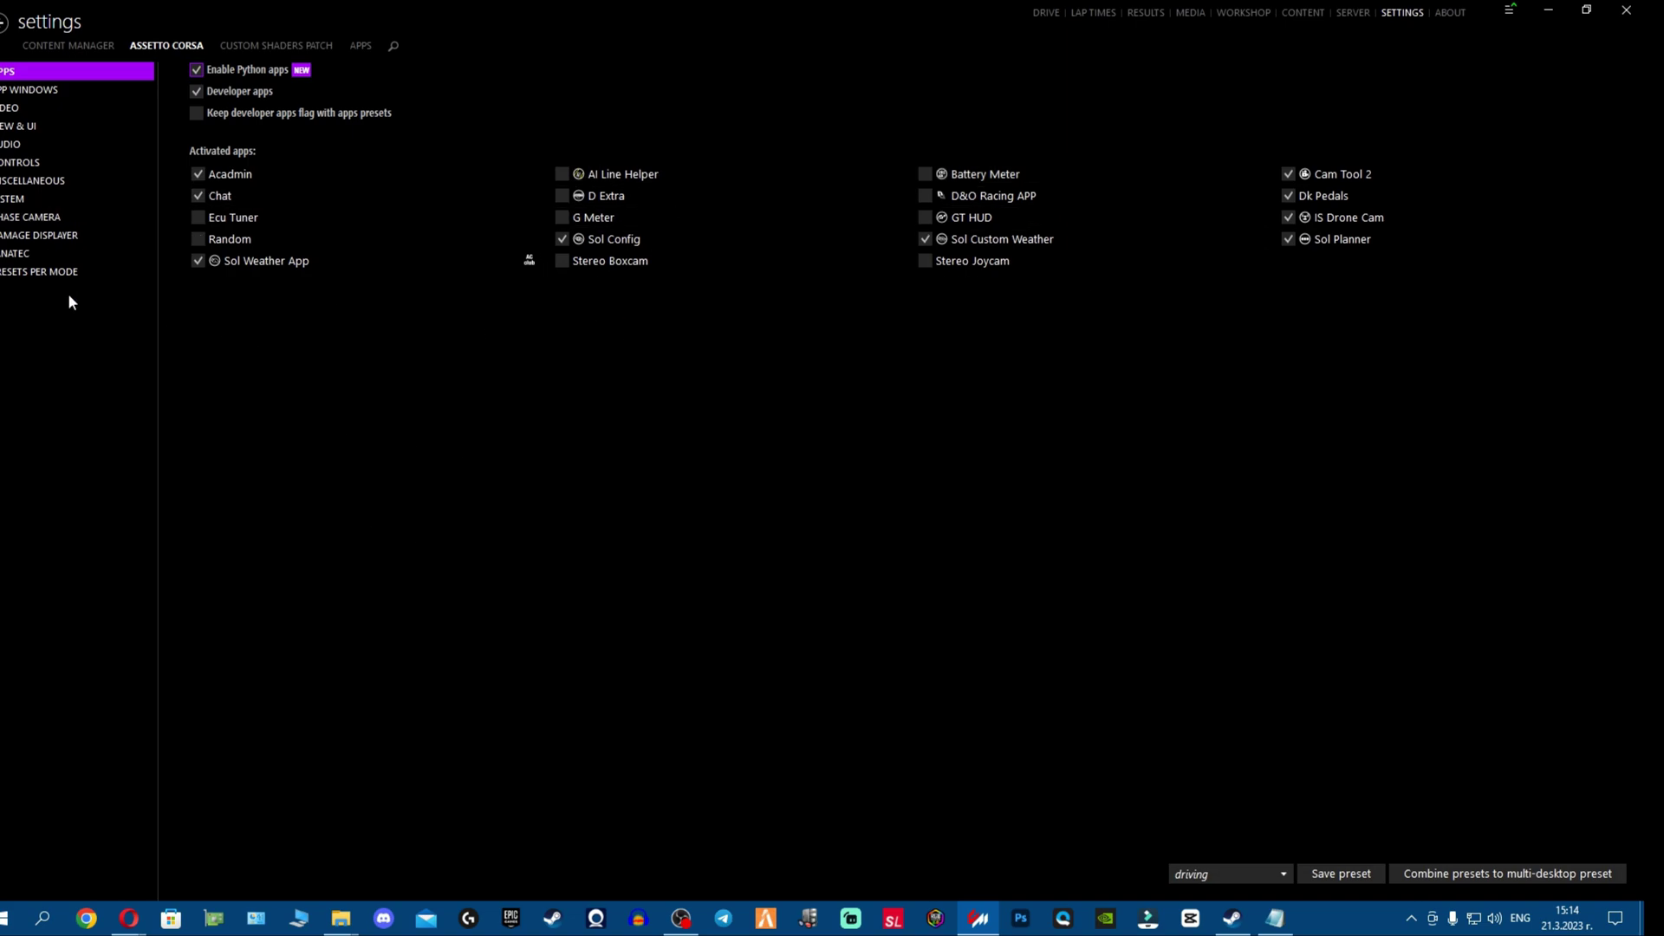
Step: In the Assetto Corsa video settings, set the post-processing filter to pureCandy
{"action": "left_click", "coordinate": [38, 105]}
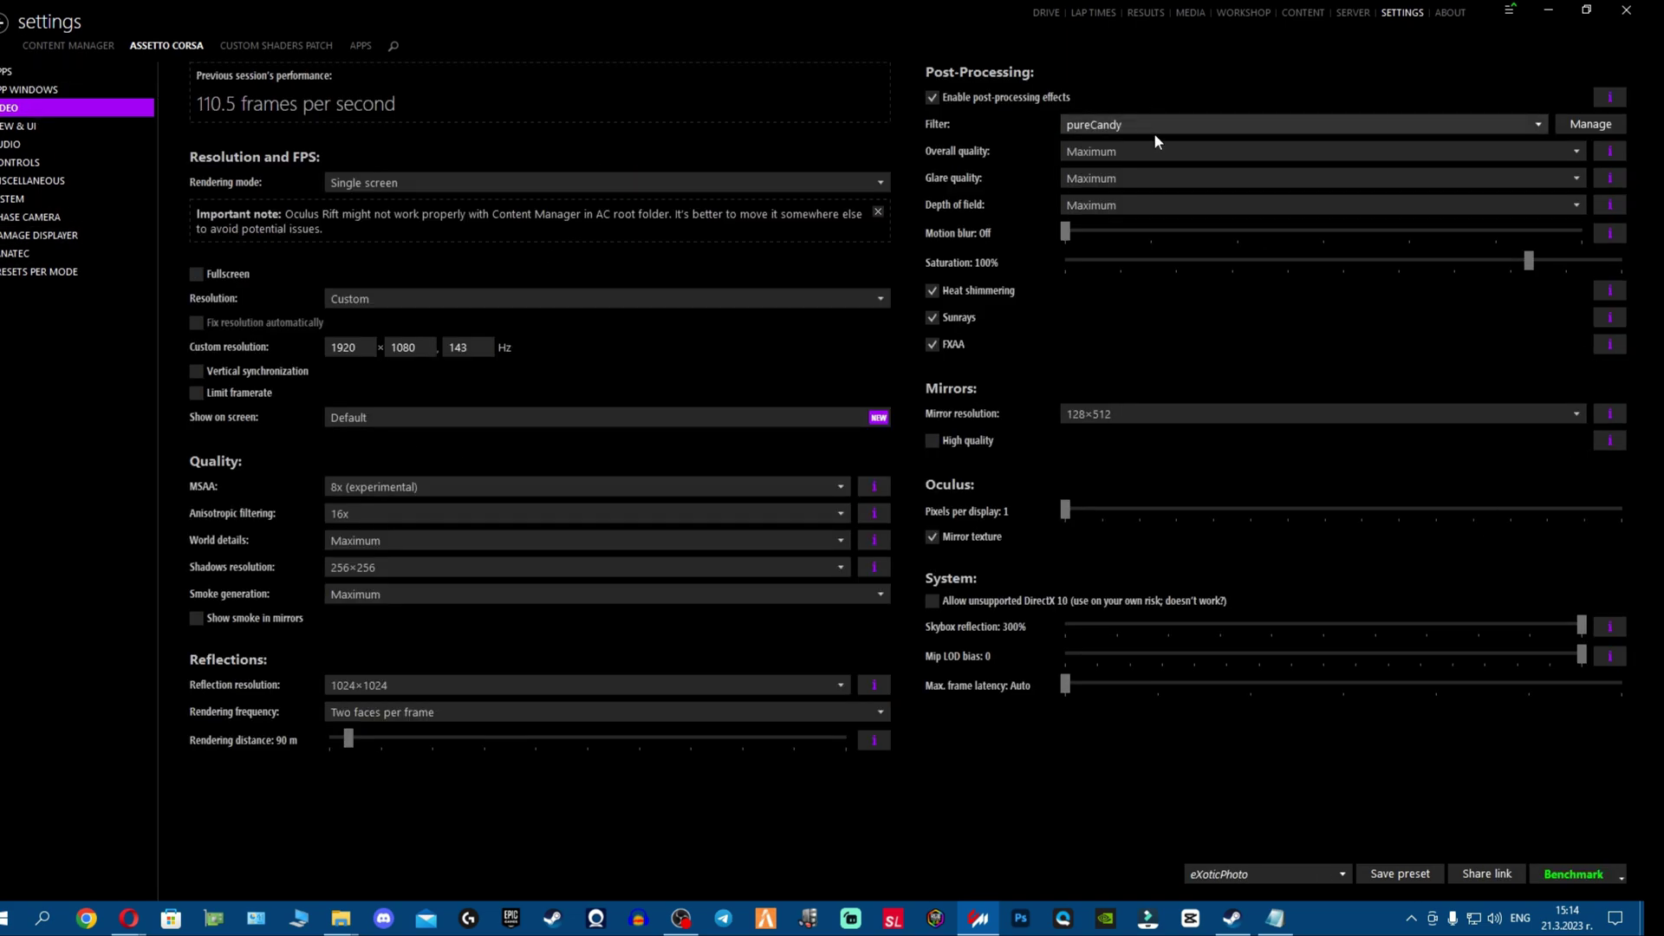
{"action": "left_click", "coordinate": [1156, 126]}
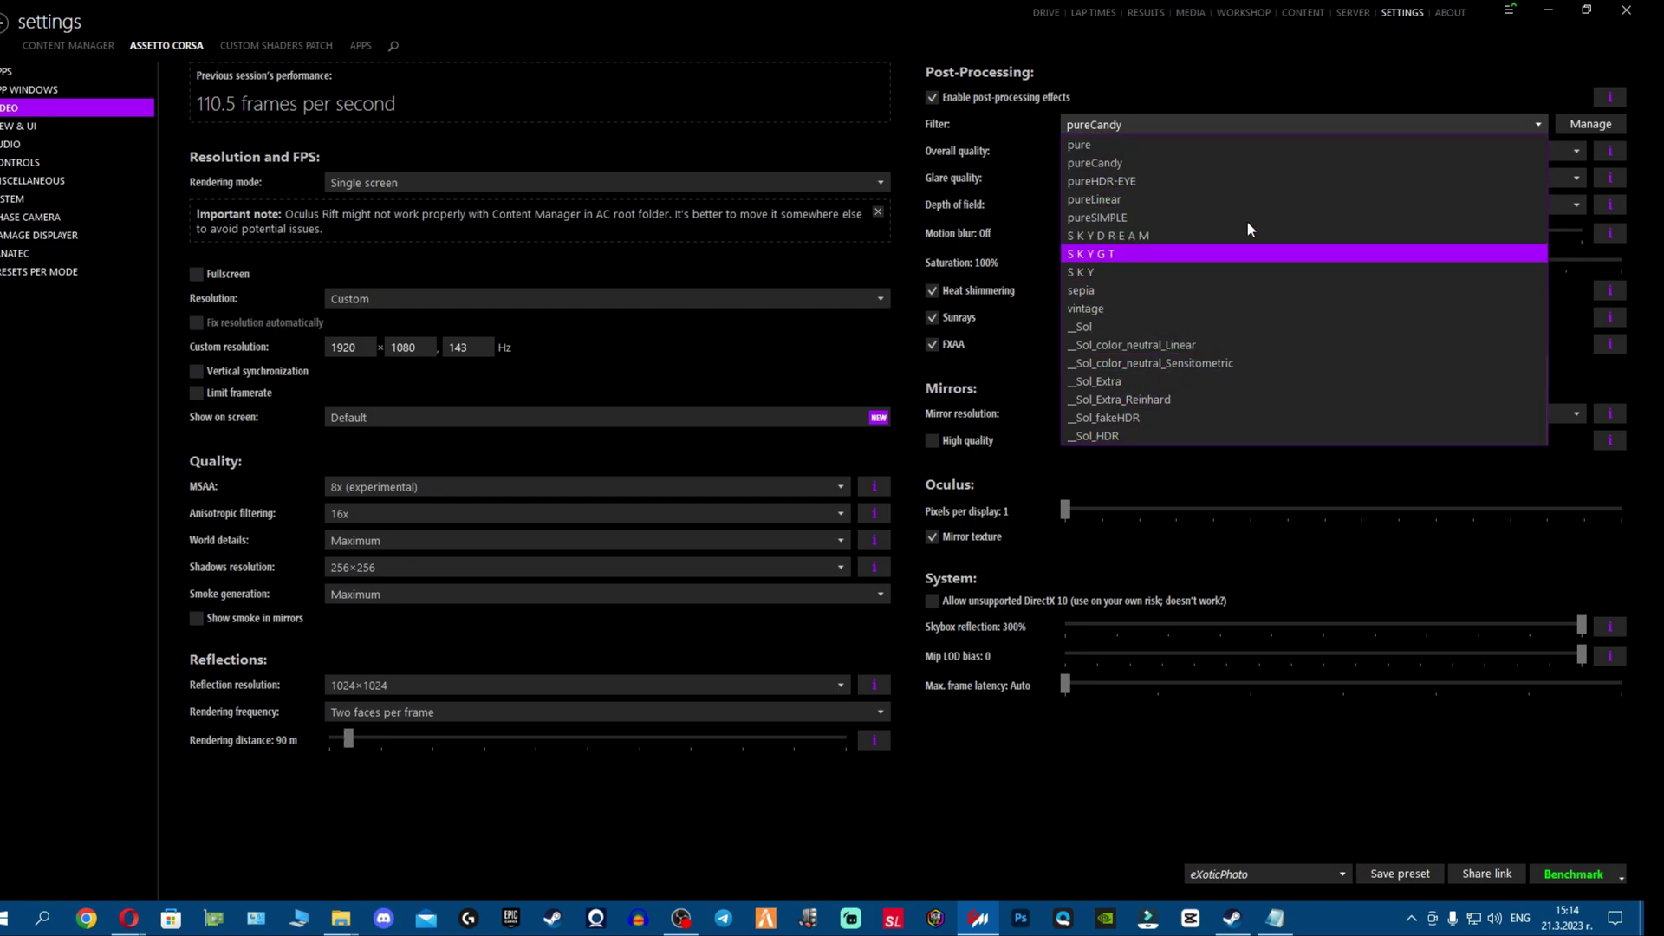
{"action": "left_click", "coordinate": [1163, 163]}
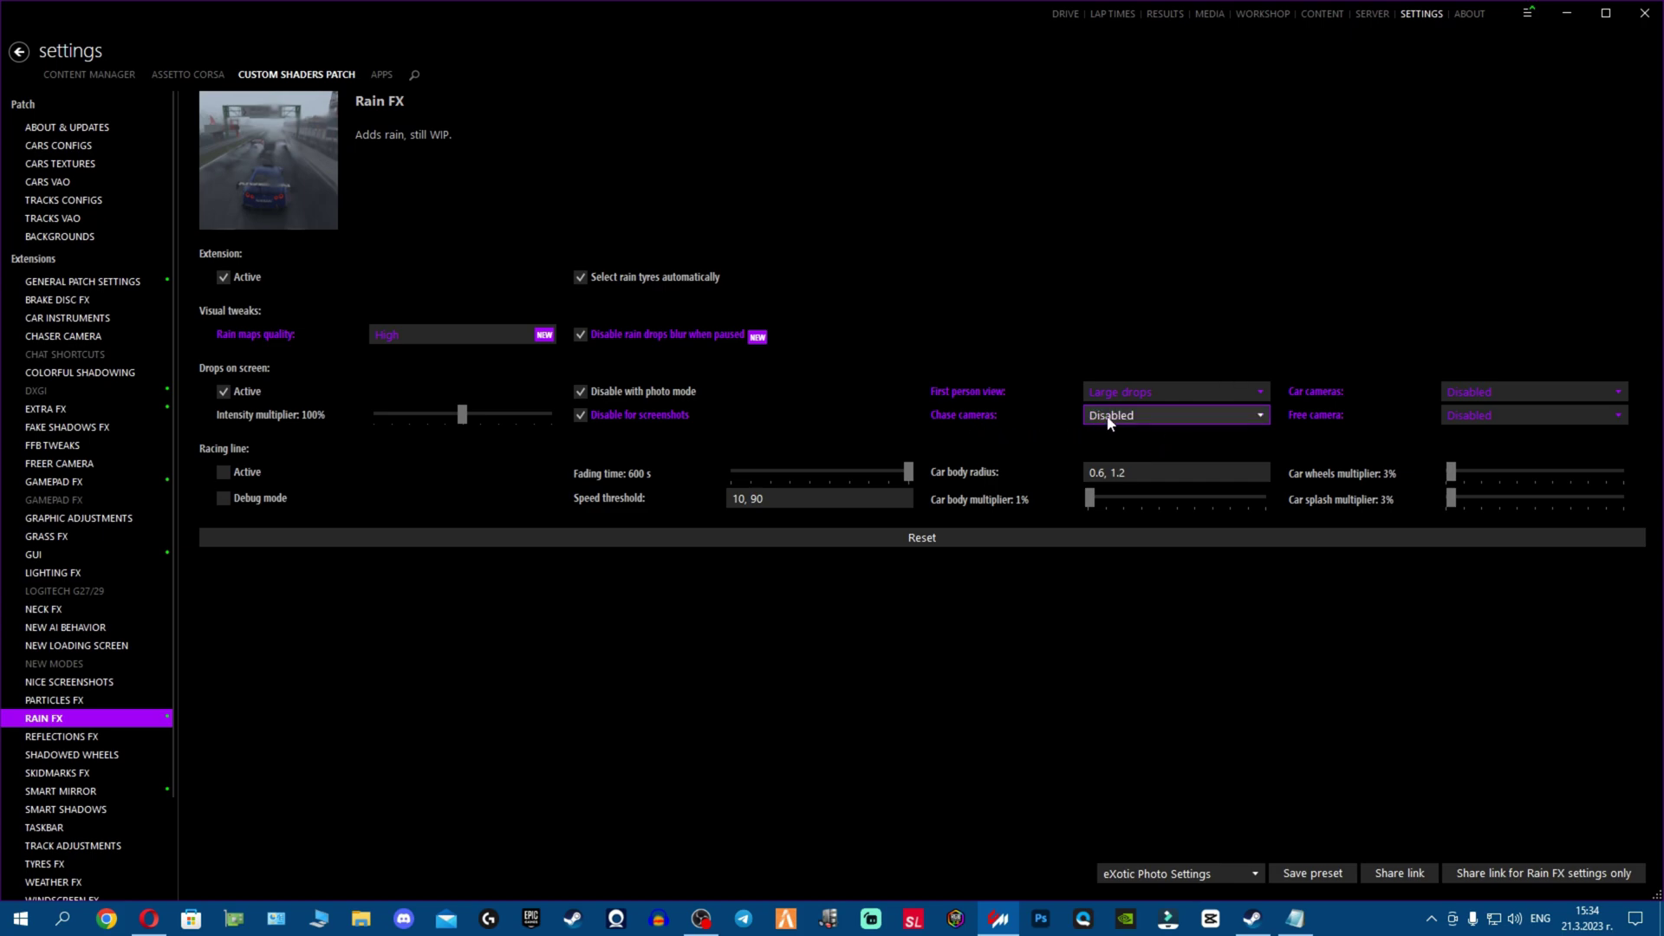
Step: Open the chase cameras options for on-screen rain drops in the Rain FX settings
{"action": "left_click", "coordinate": [1135, 416]}
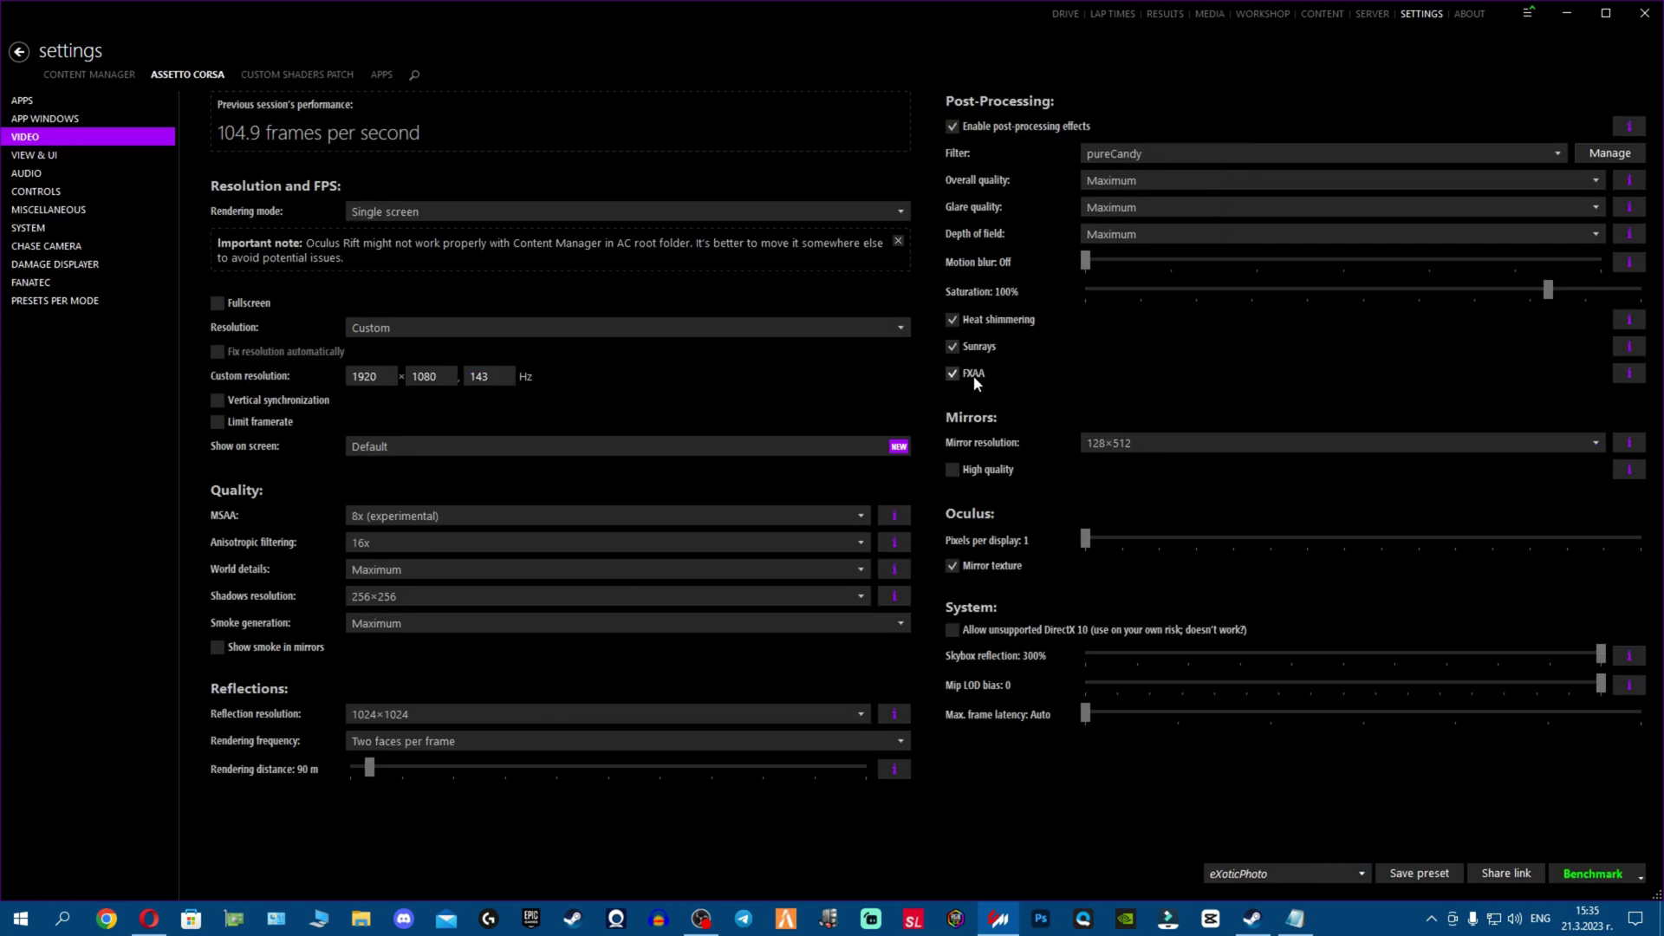
Step: Check the on-screen drop size choices for chase cameras in the Rain FX extension settings
{"action": "left_click", "coordinate": [297, 74]}
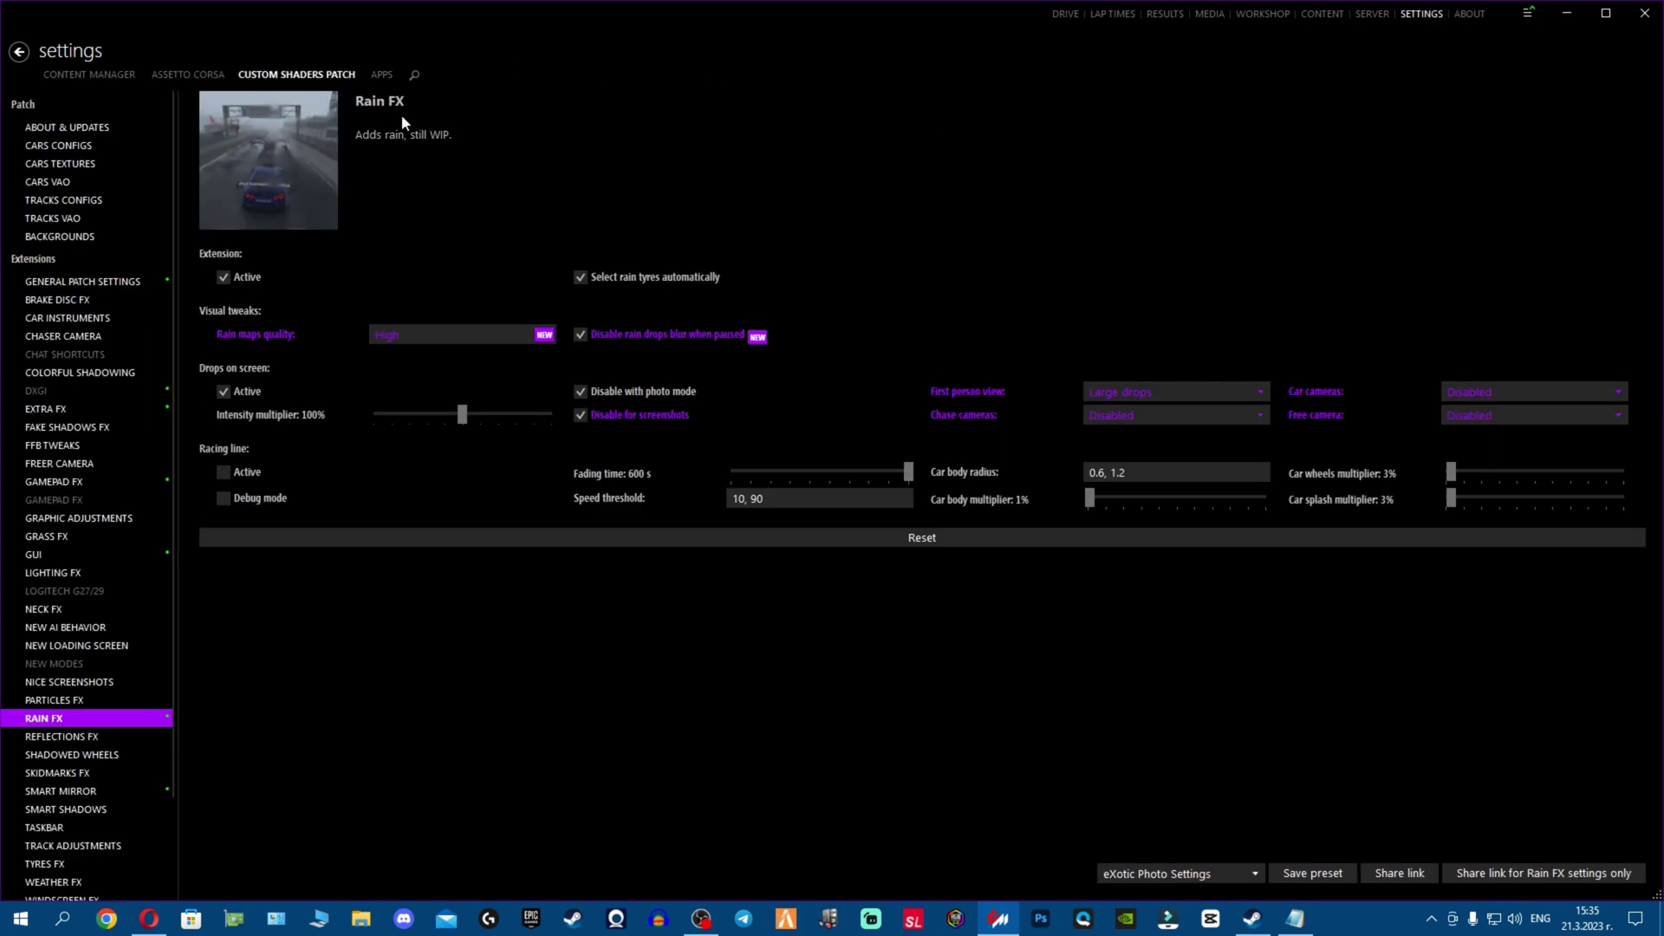
{"action": "left_click", "coordinate": [1113, 421]}
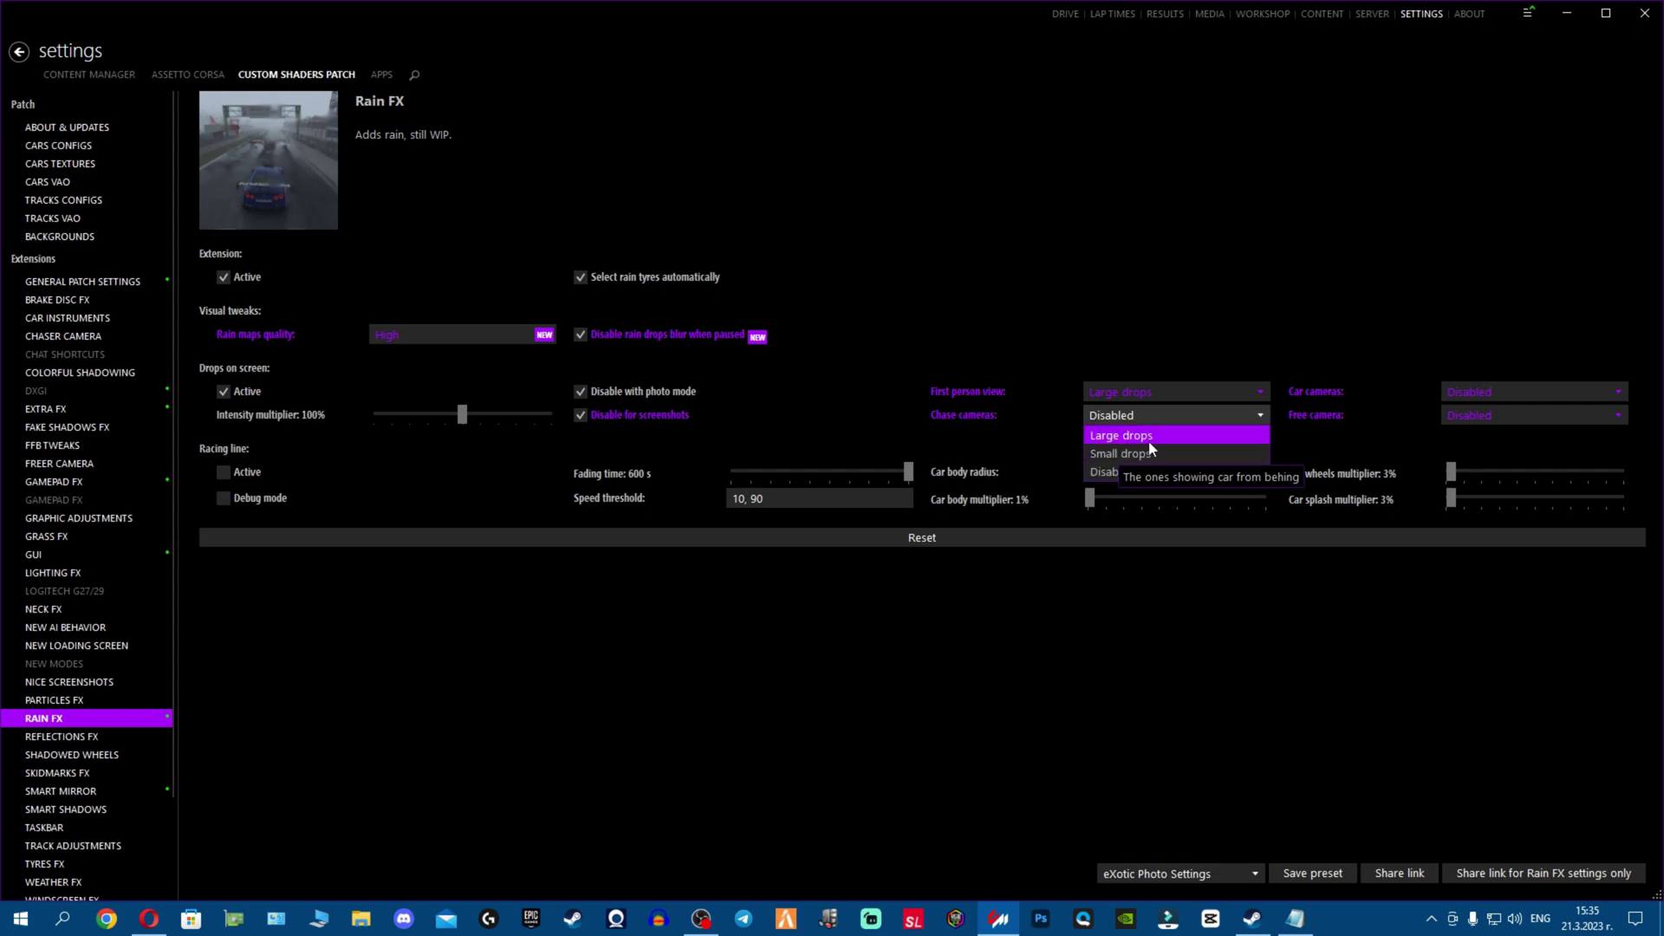
{"action": "left_click", "coordinate": [997, 272]}
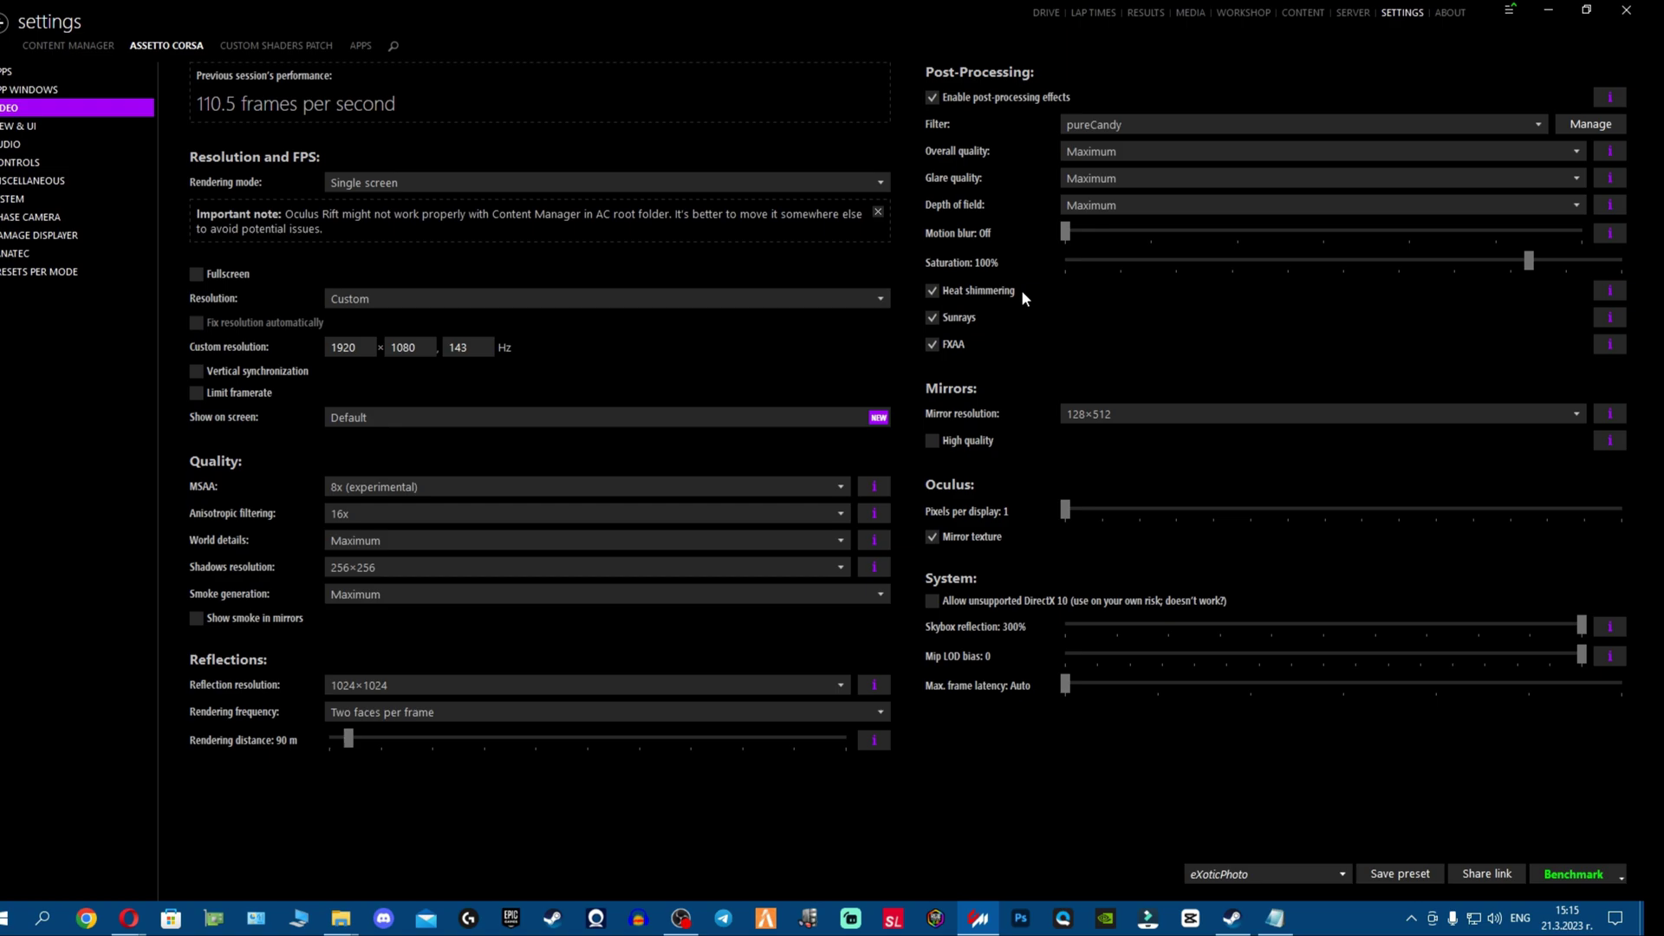
Step: On the quick drive page, filter the car list by abarth, check the Kunos Abarth 500 EsseEsse entry and close the selection dialog
{"action": "left_click", "coordinate": [1046, 13]}
{"action": "left_click", "coordinate": [1046, 13]}
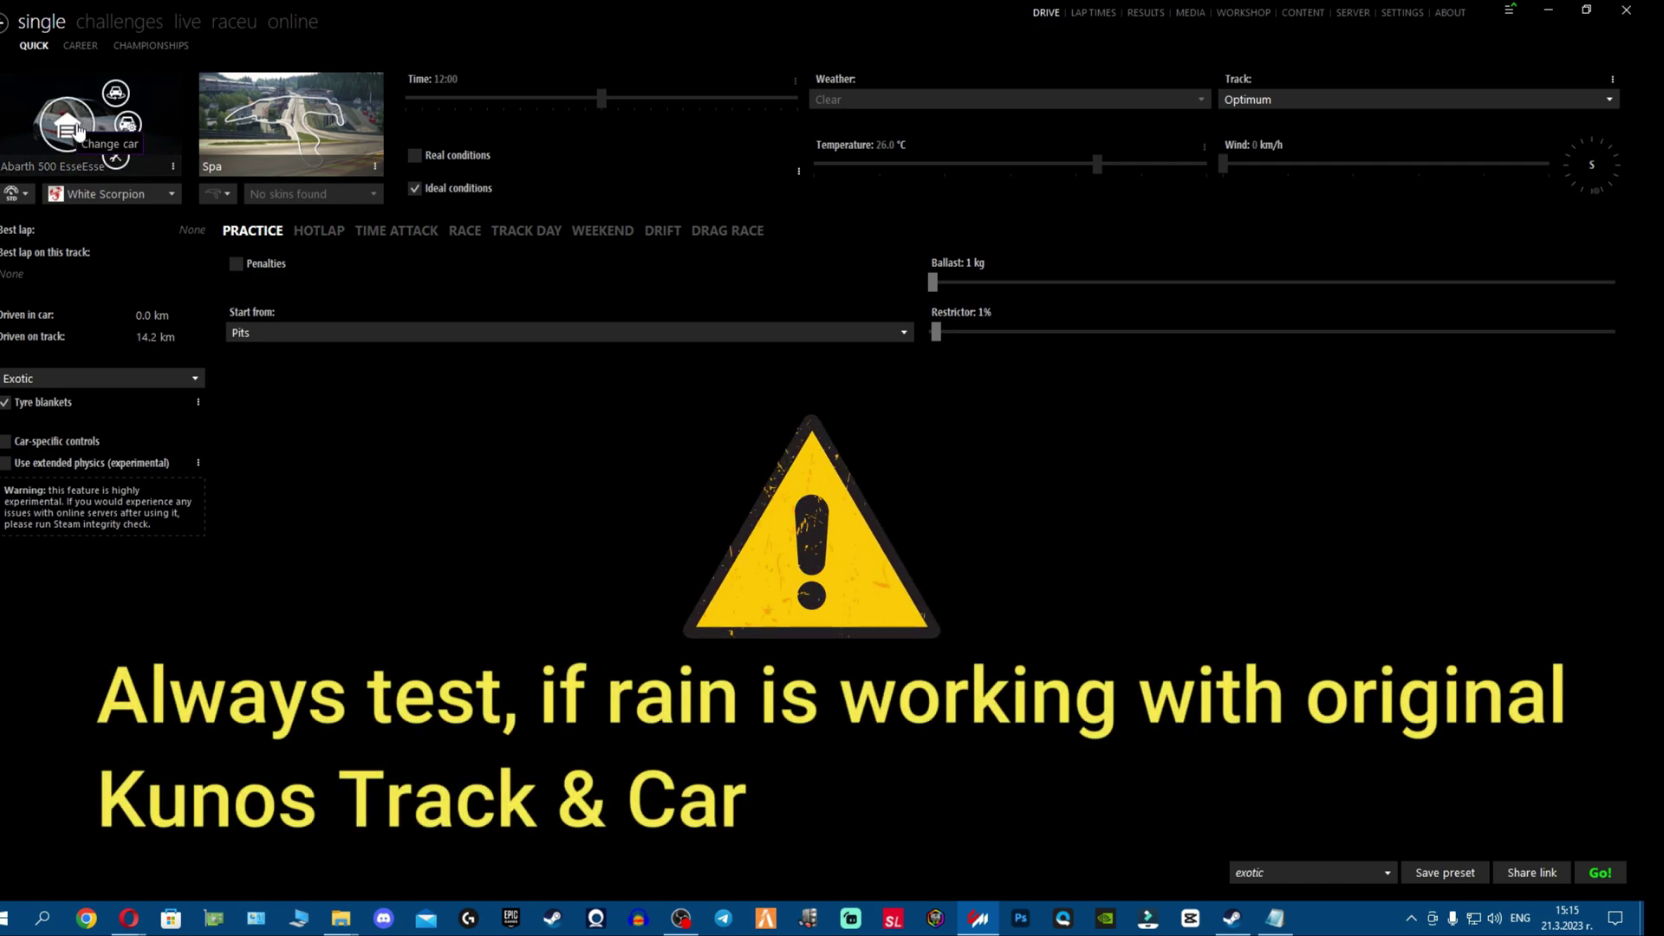
{"action": "left_click", "coordinate": [78, 130]}
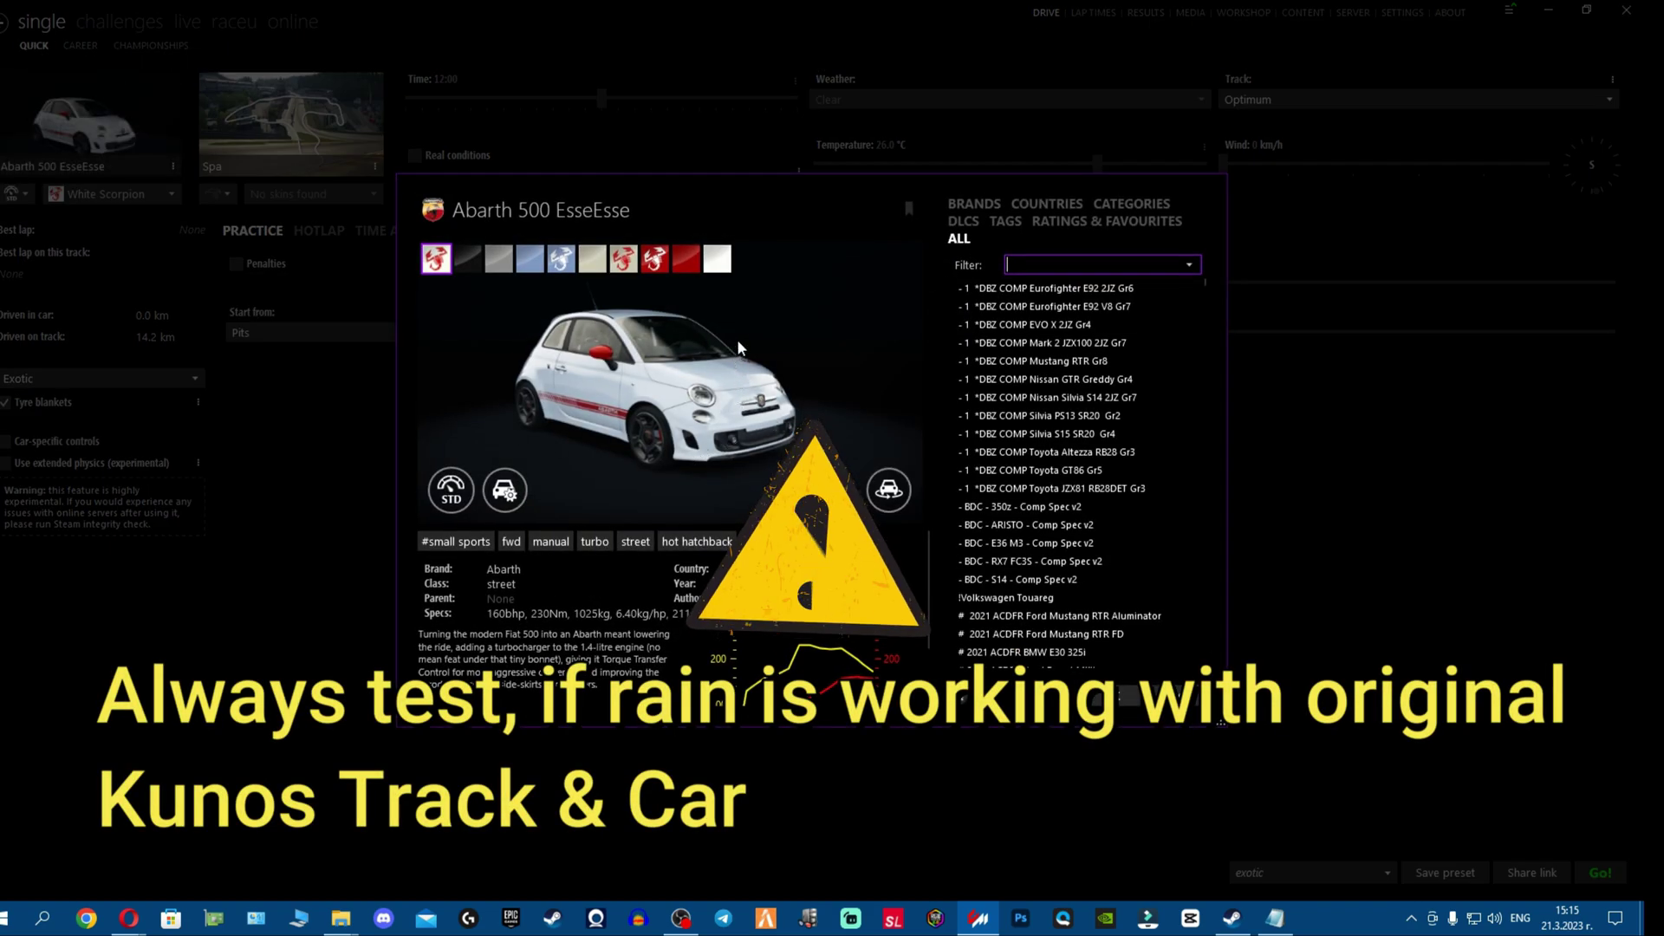
{"action": "type", "text": "abart"}
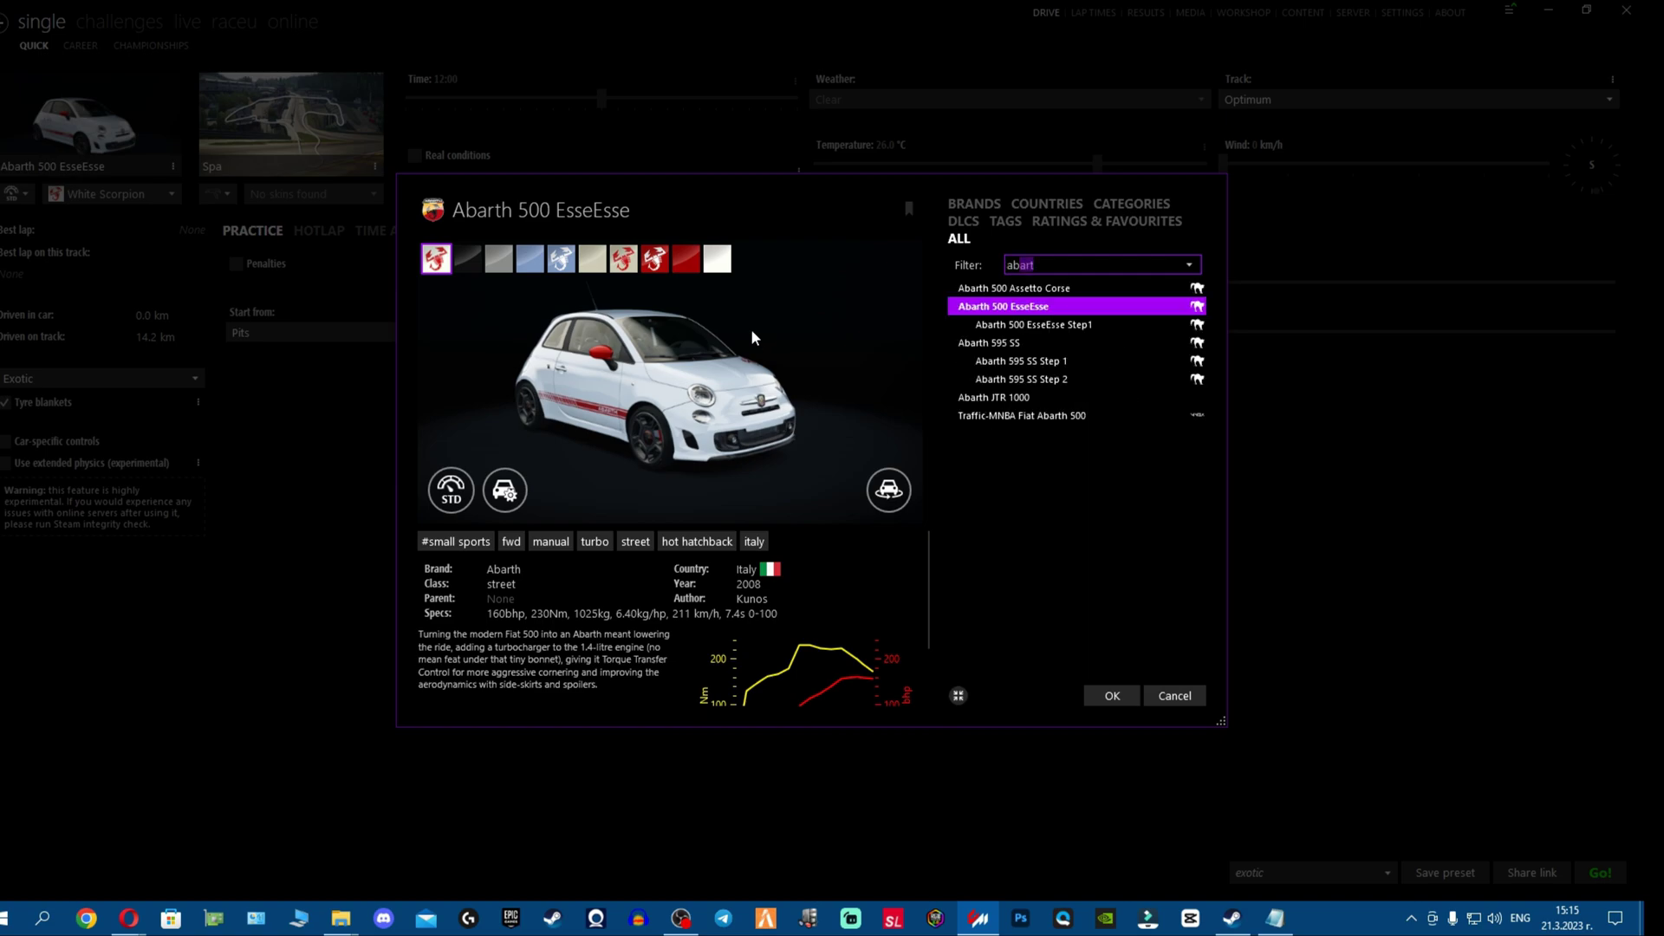
{"action": "type", "text": "h"}
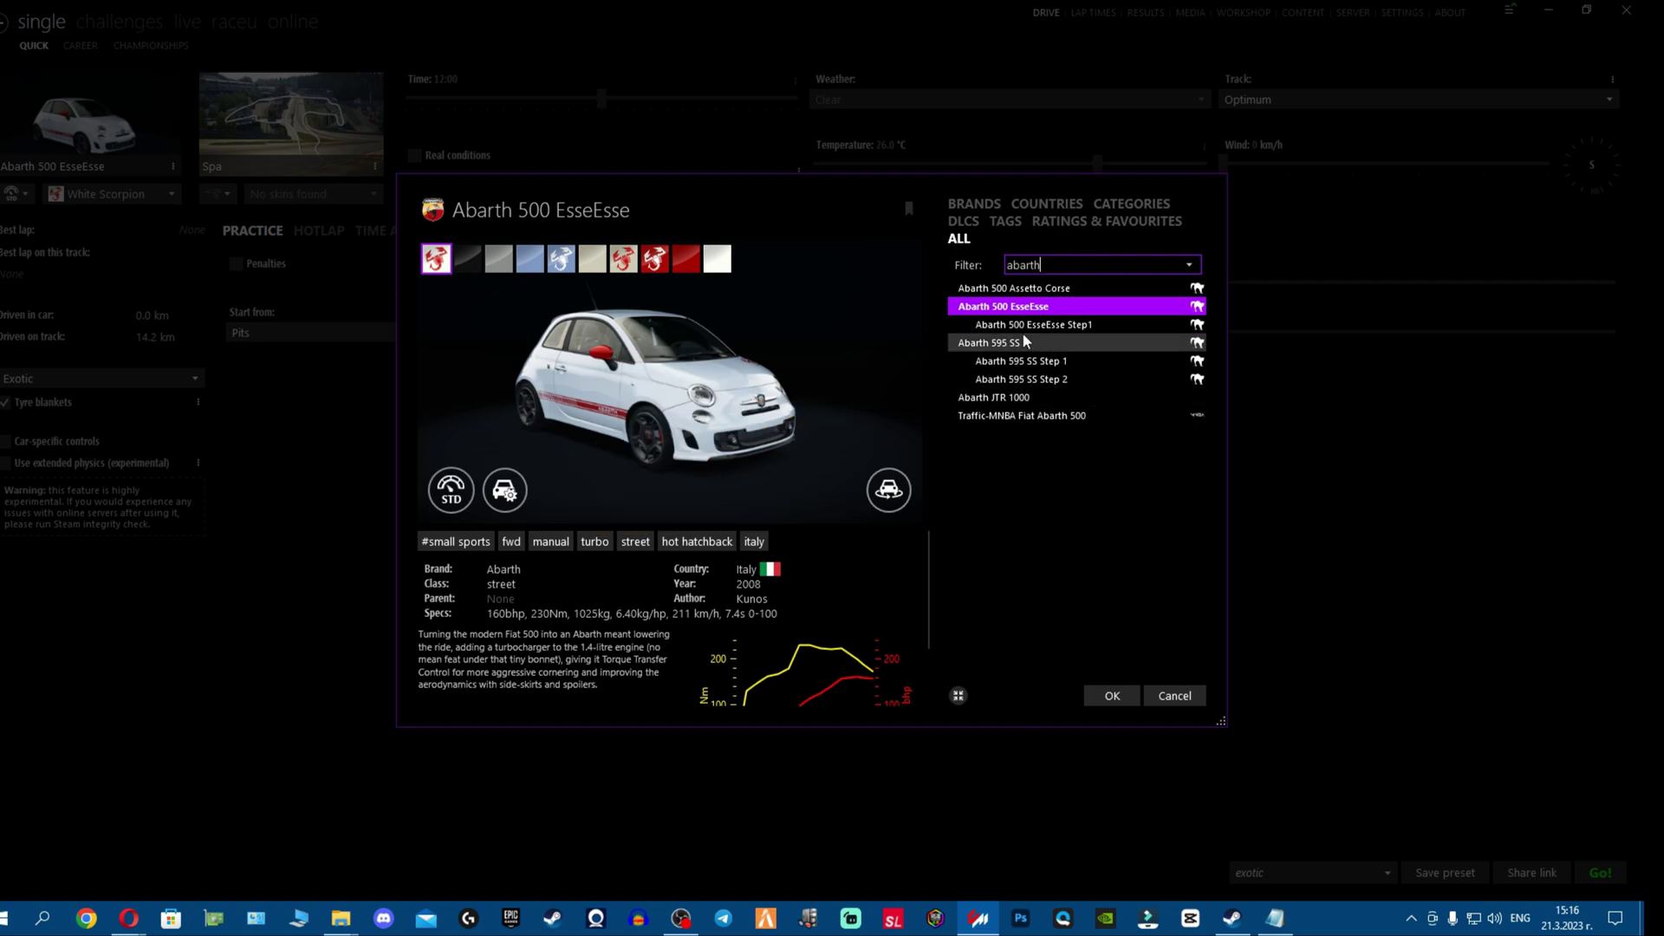
{"action": "mouse_move", "coordinate": [1019, 316]}
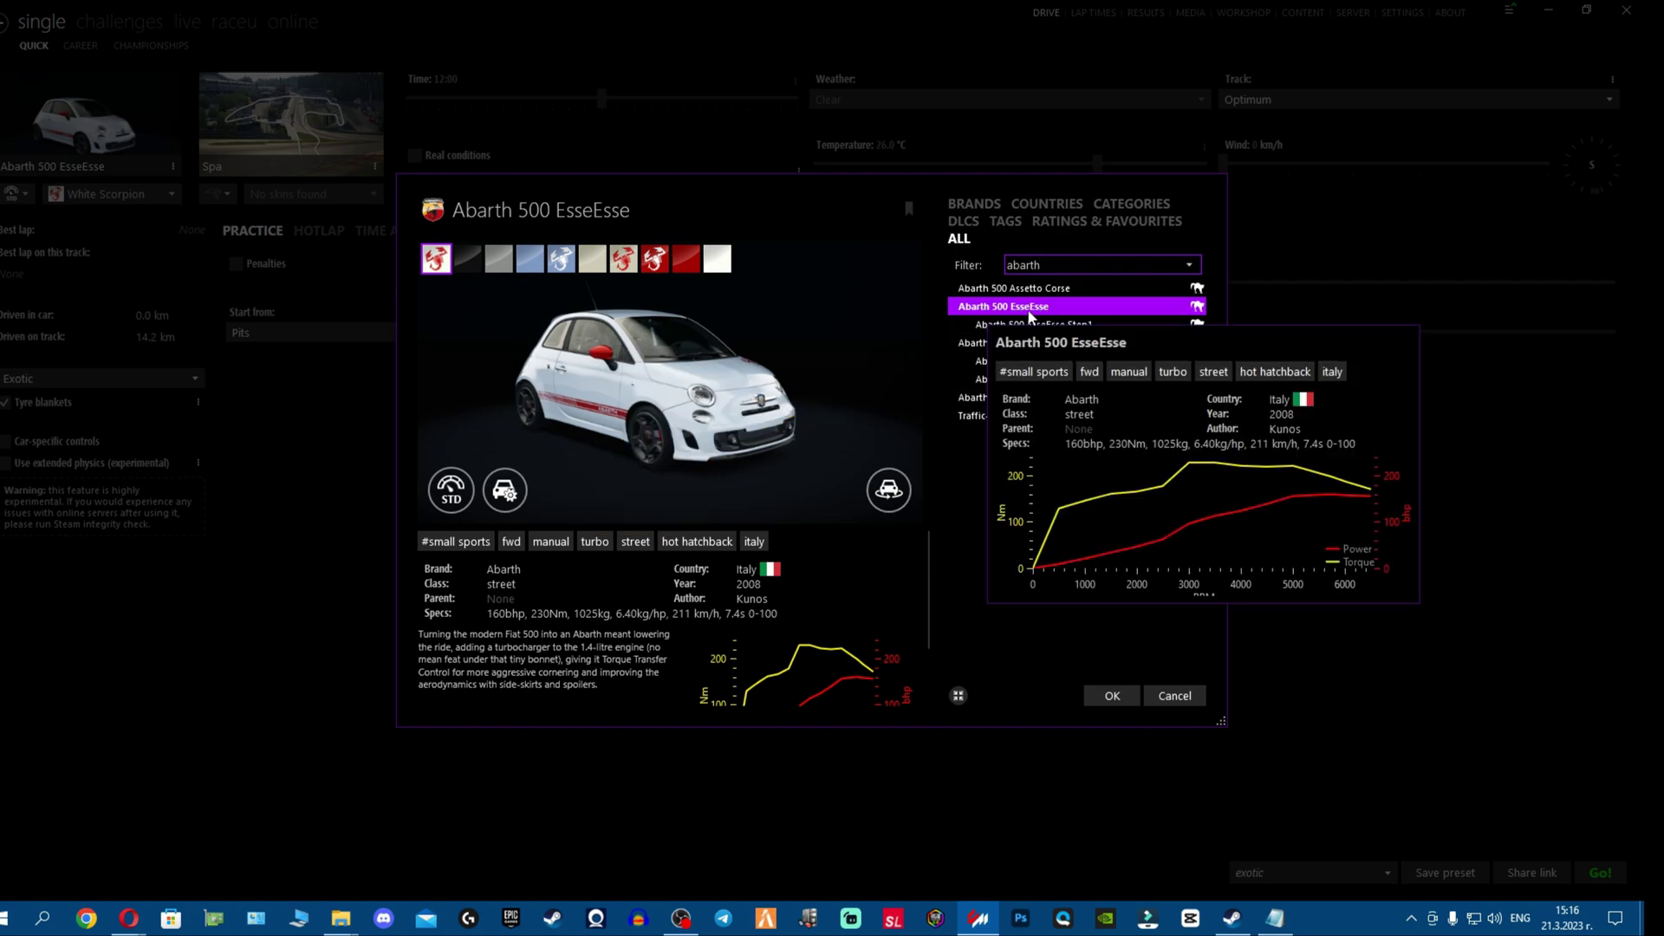
{"action": "left_click", "coordinate": [1189, 708]}
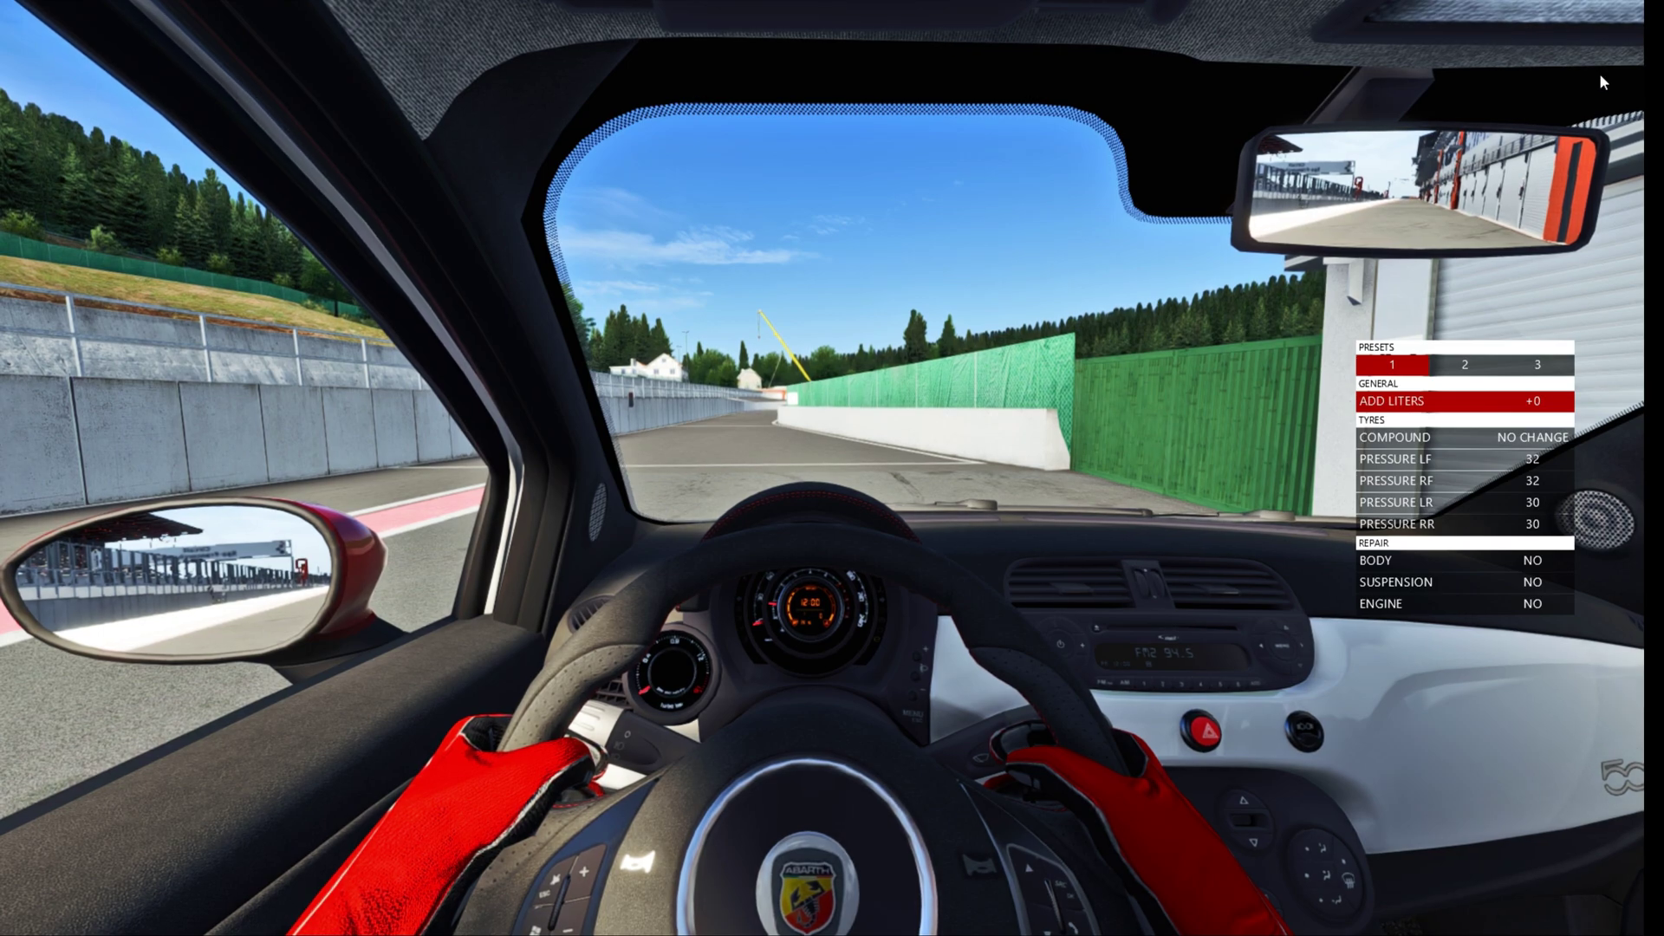
Step: In the driving session, open the Pure Config, Sol Planner and Post Process Filter apps and arrange their windows
{"action": "mouse_move", "coordinate": [1625, 24]}
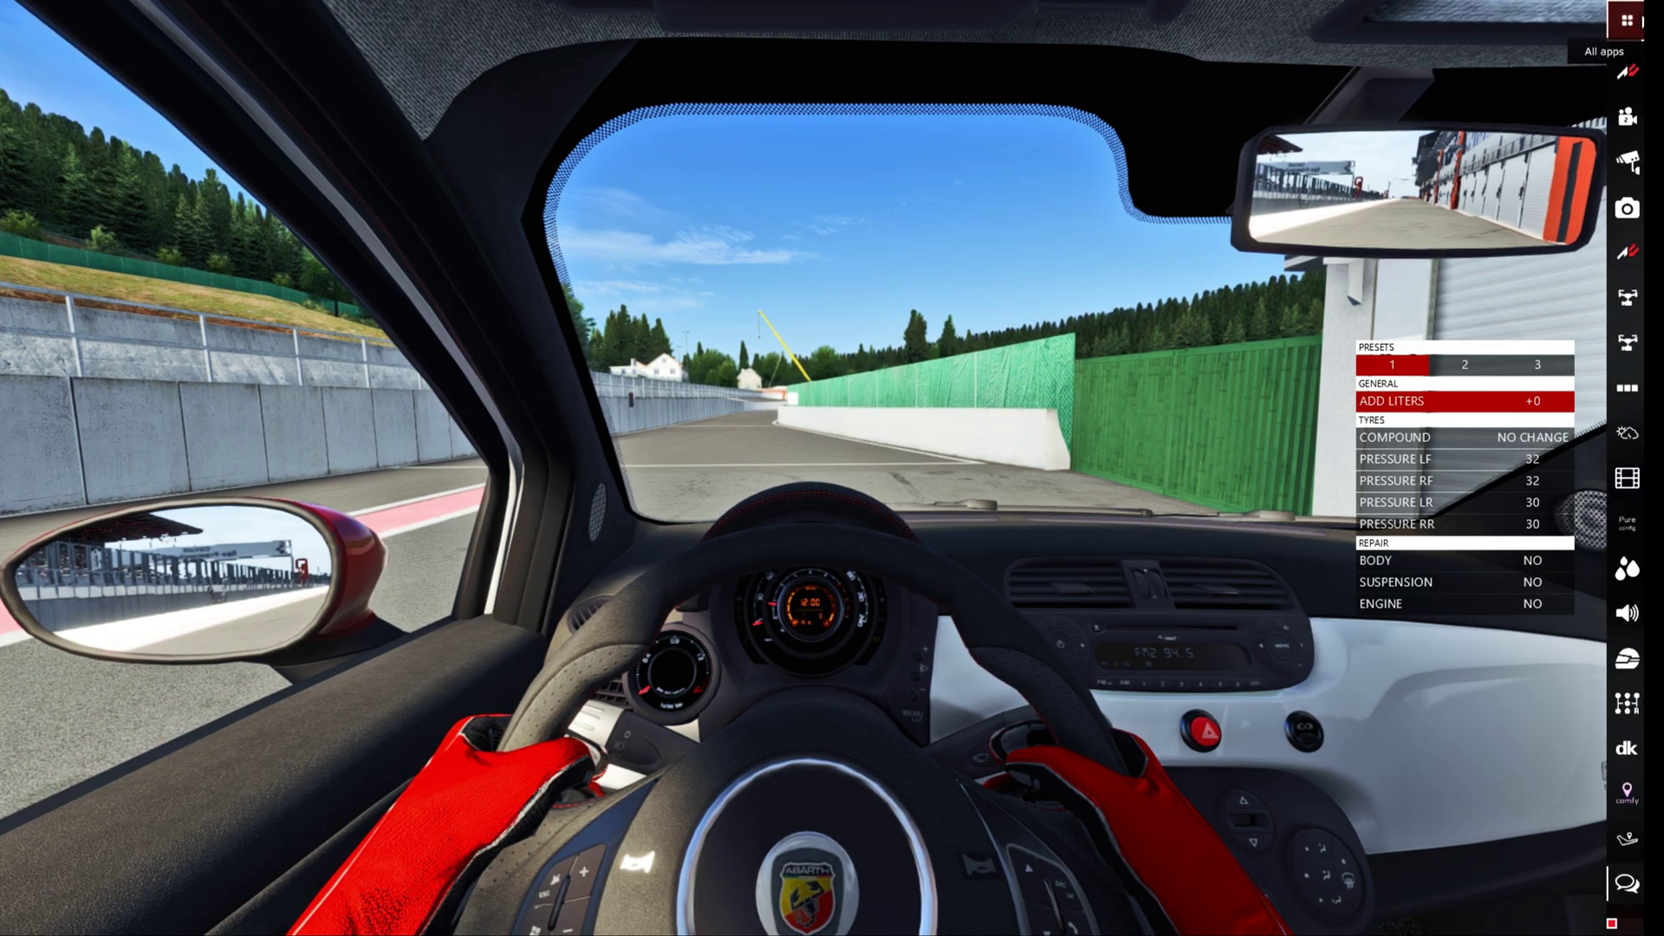
{"action": "left_click", "coordinate": [1625, 23]}
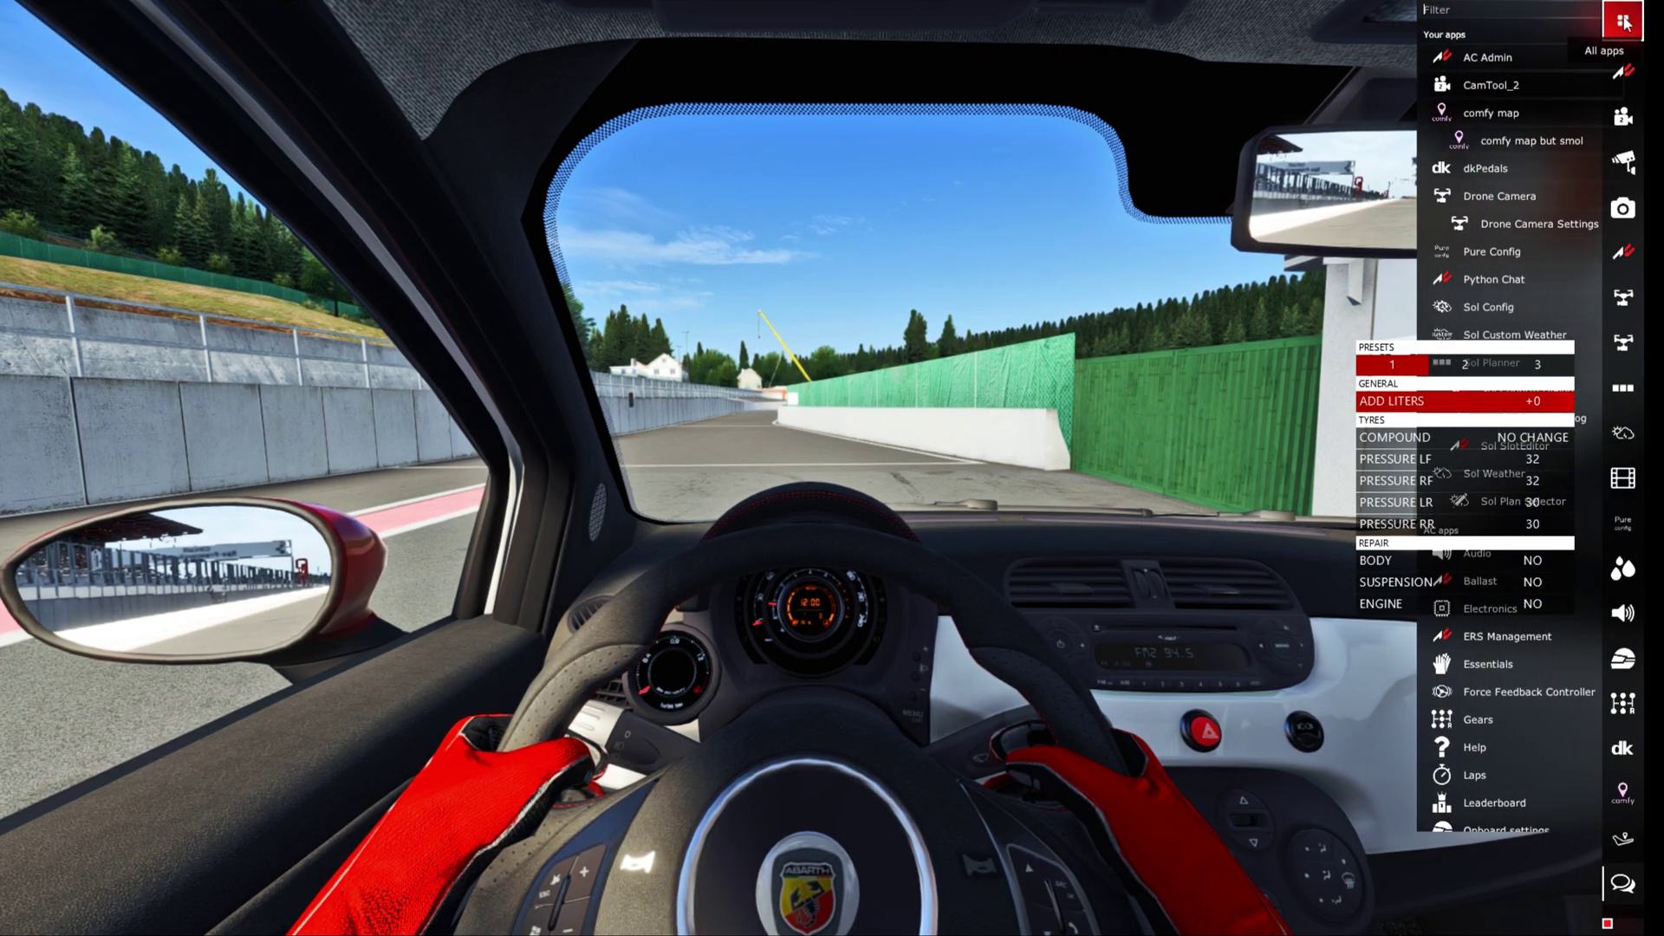
{"action": "left_click", "coordinate": [1473, 253]}
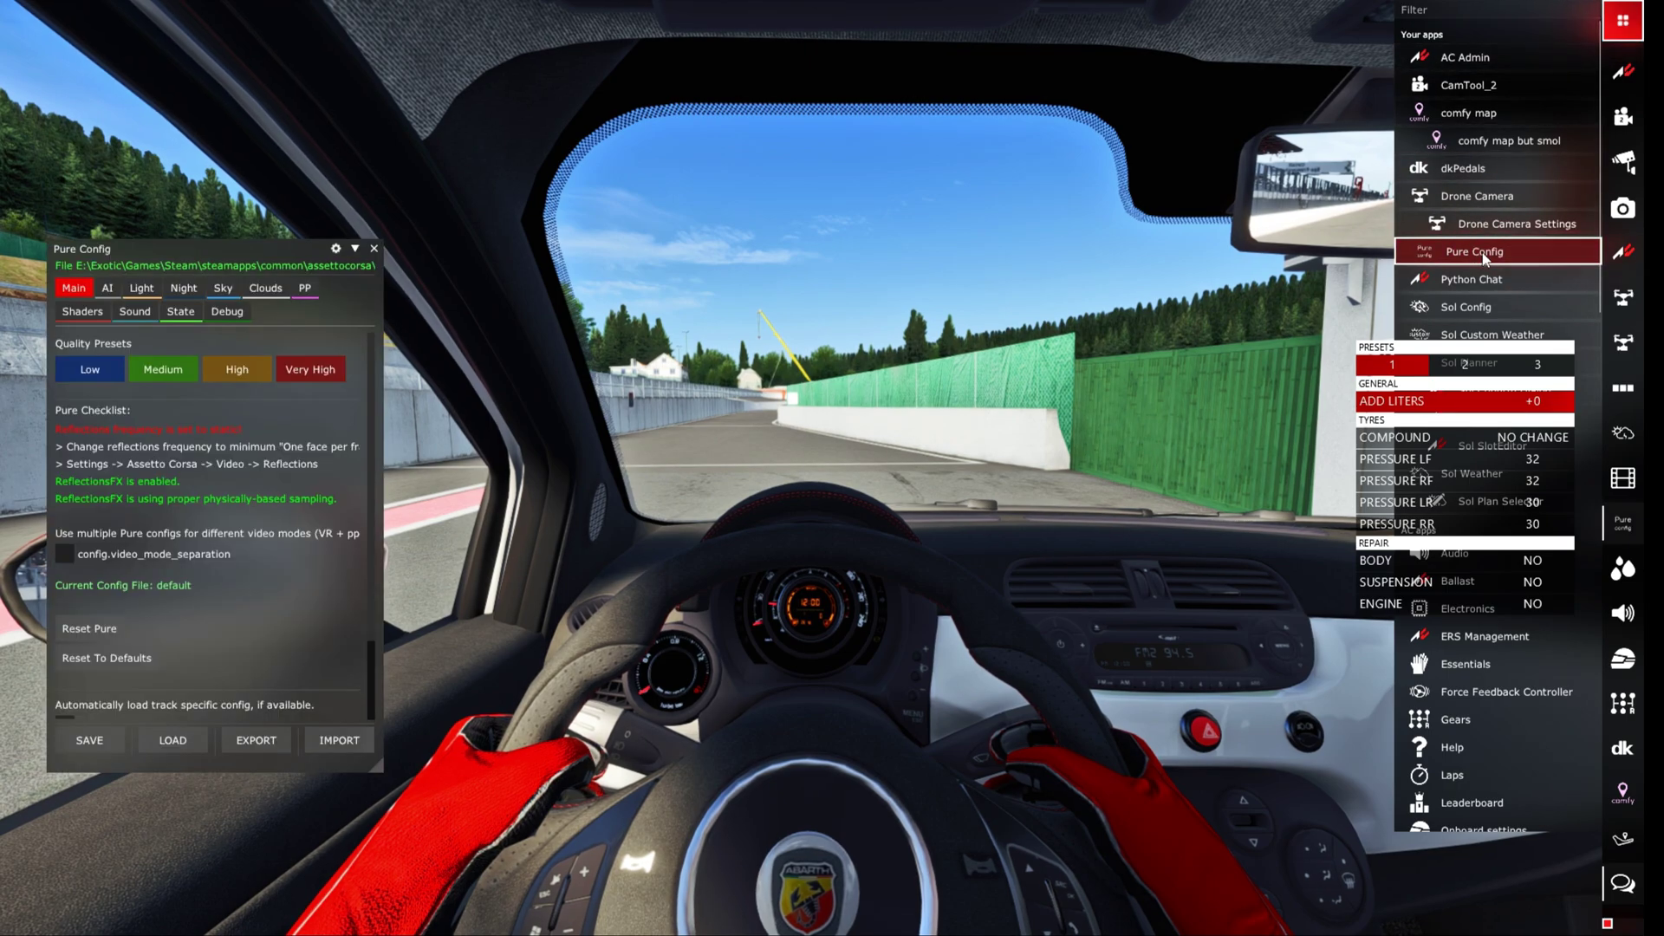
{"action": "left_click", "coordinate": [1509, 361]}
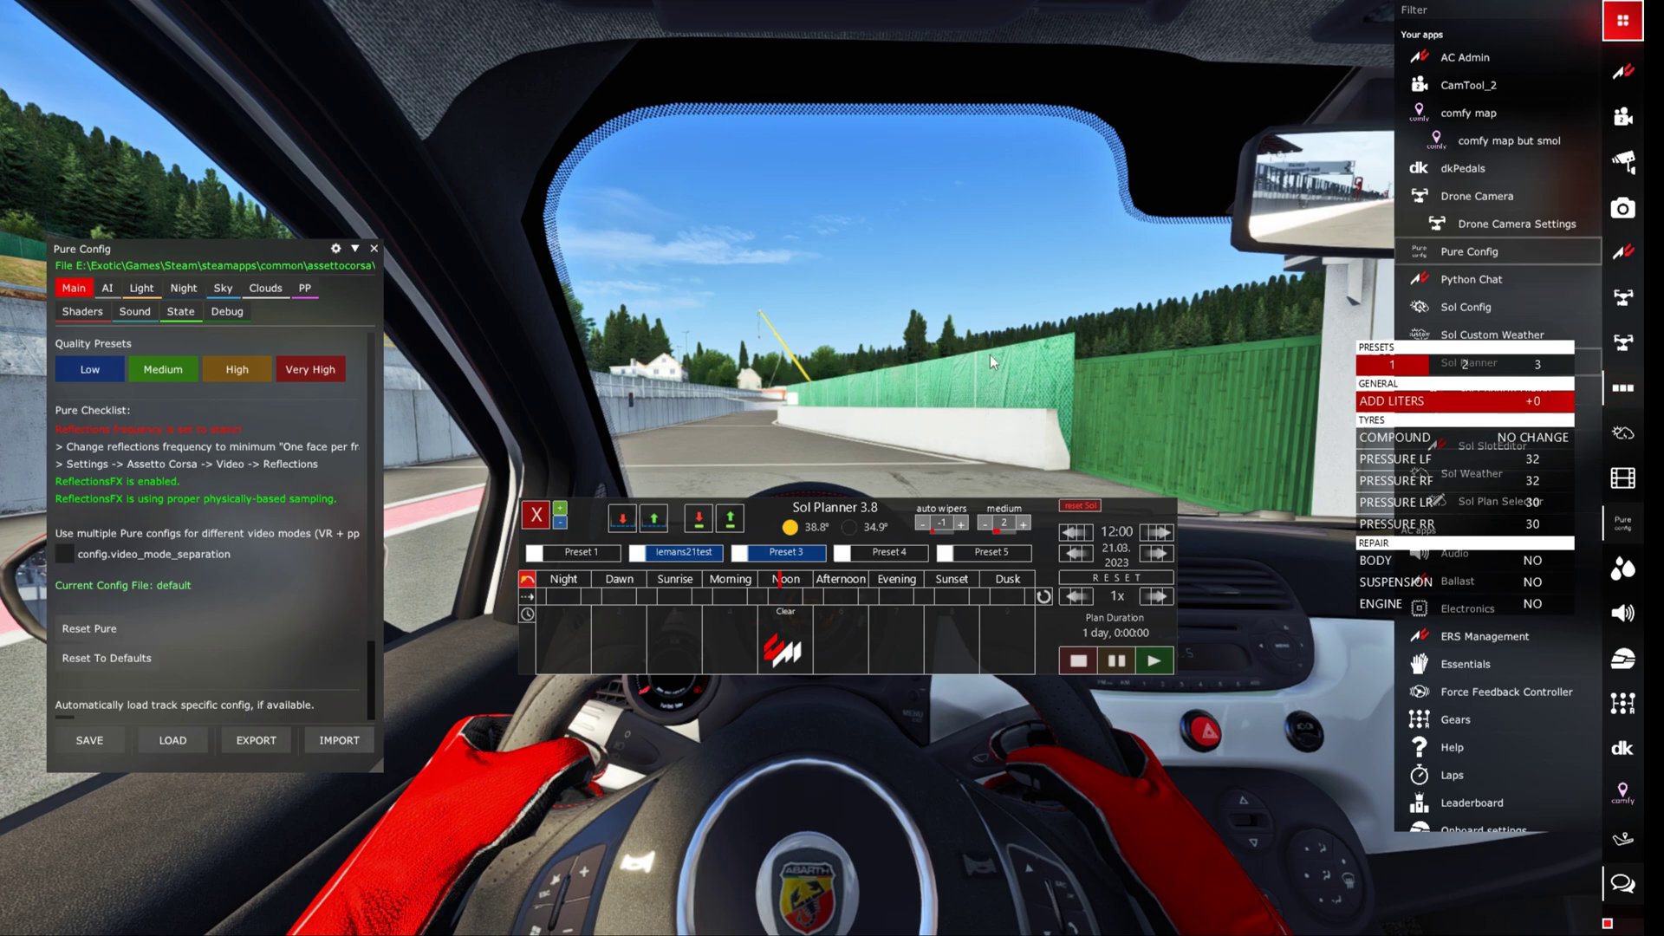
{"action": "left_click_drag", "start_coordinate": [833, 512], "coordinate": [801, 164]}
{"action": "left_click", "coordinate": [1617, 489]}
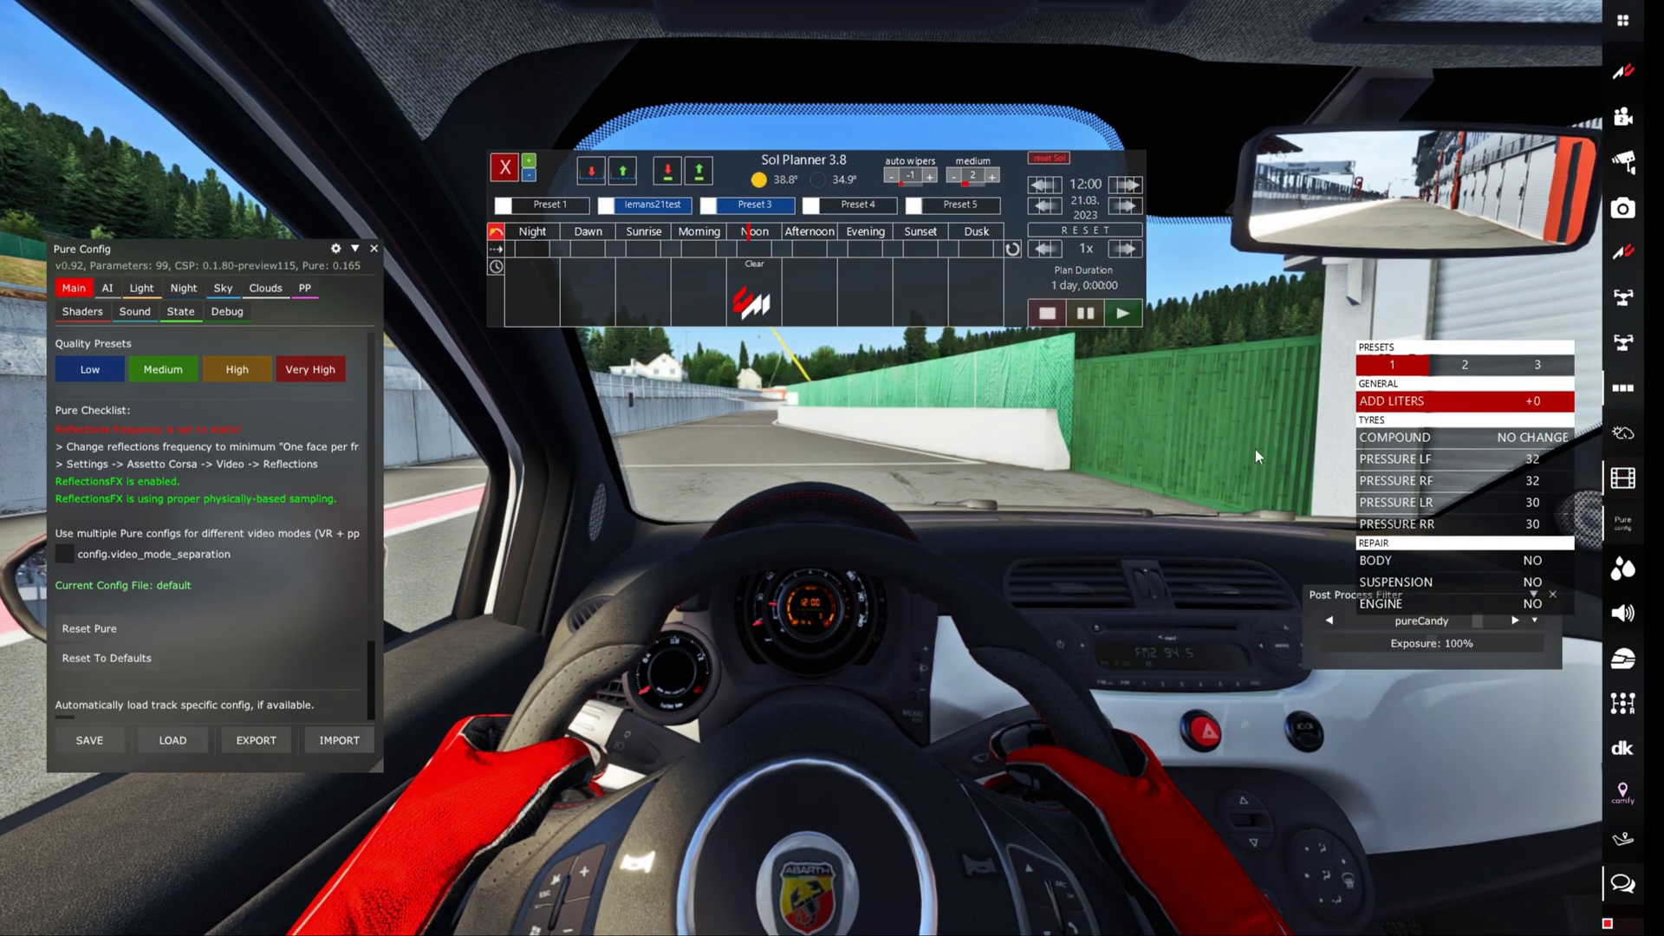
{"action": "left_click_drag", "start_coordinate": [1338, 595], "coordinate": [691, 641]}
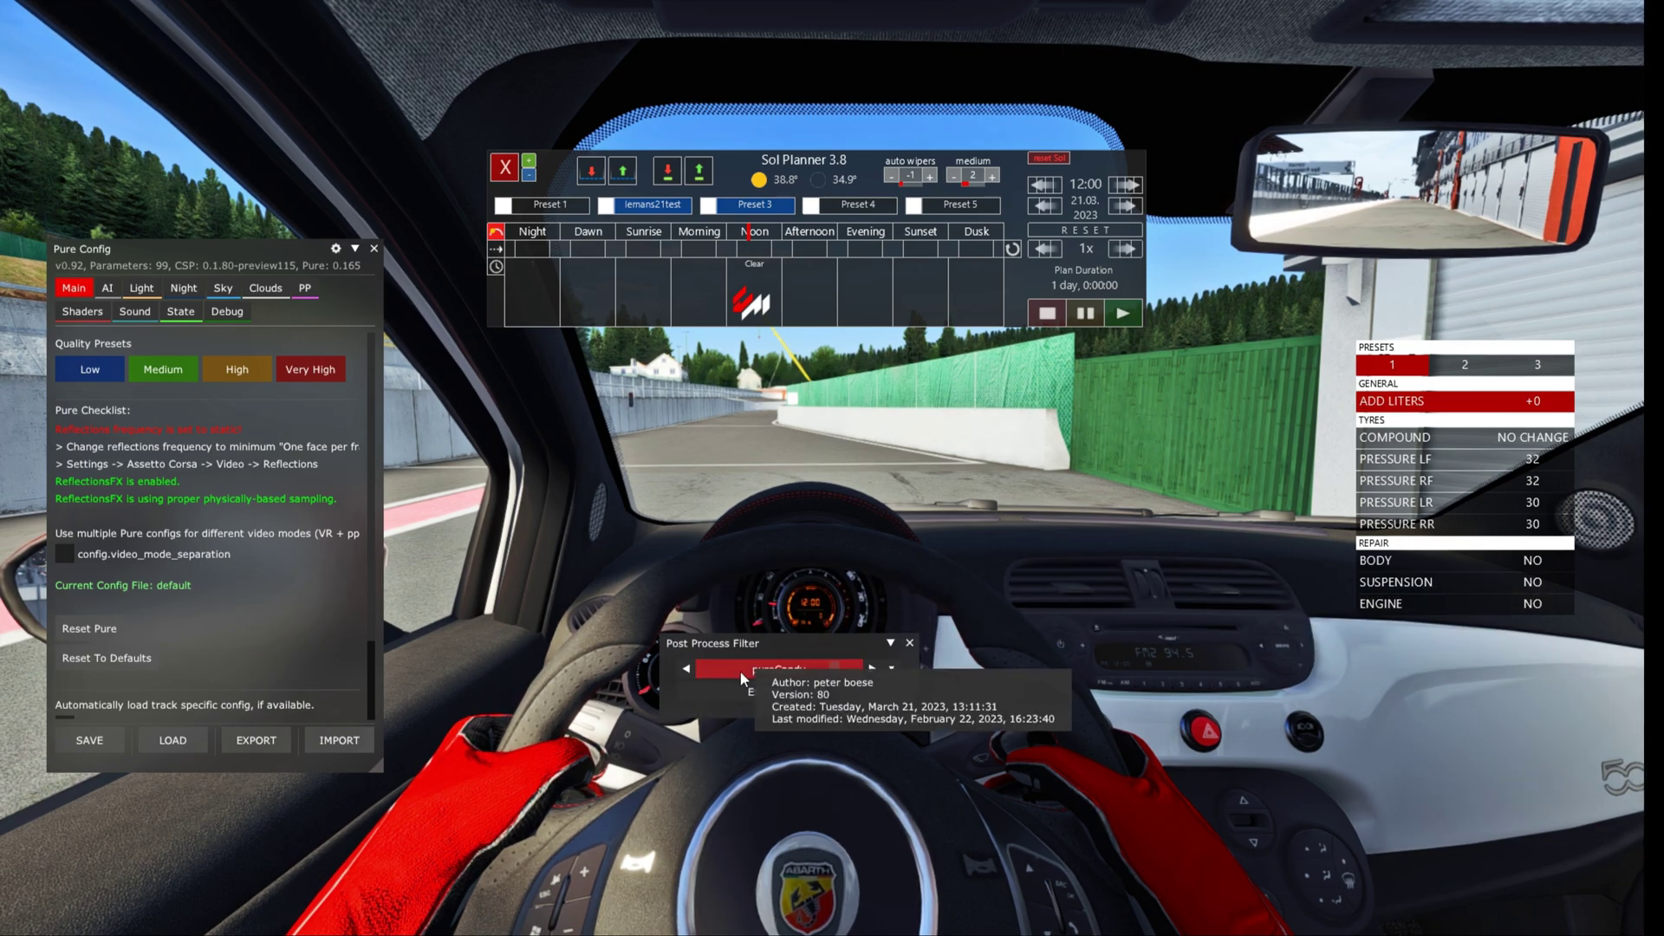
Step: Check the clouds render method in Pure Config, and close the Pure Config and Post Process Filter apps
{"action": "left_click", "coordinate": [263, 291]}
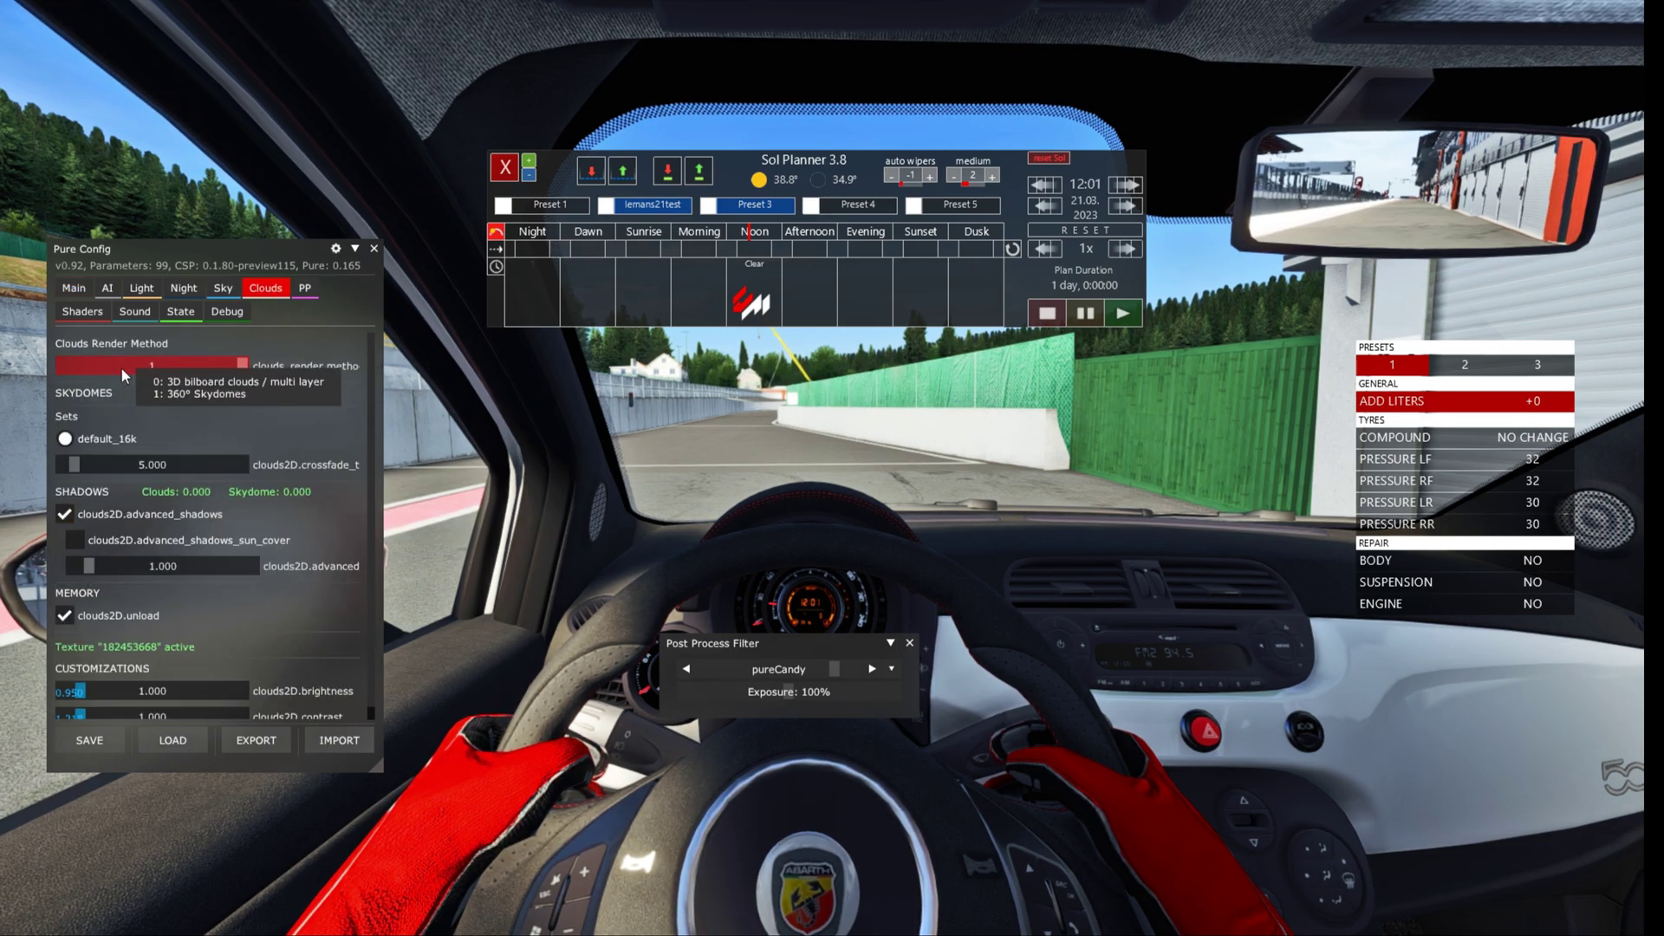
{"action": "left_click", "coordinate": [375, 250]}
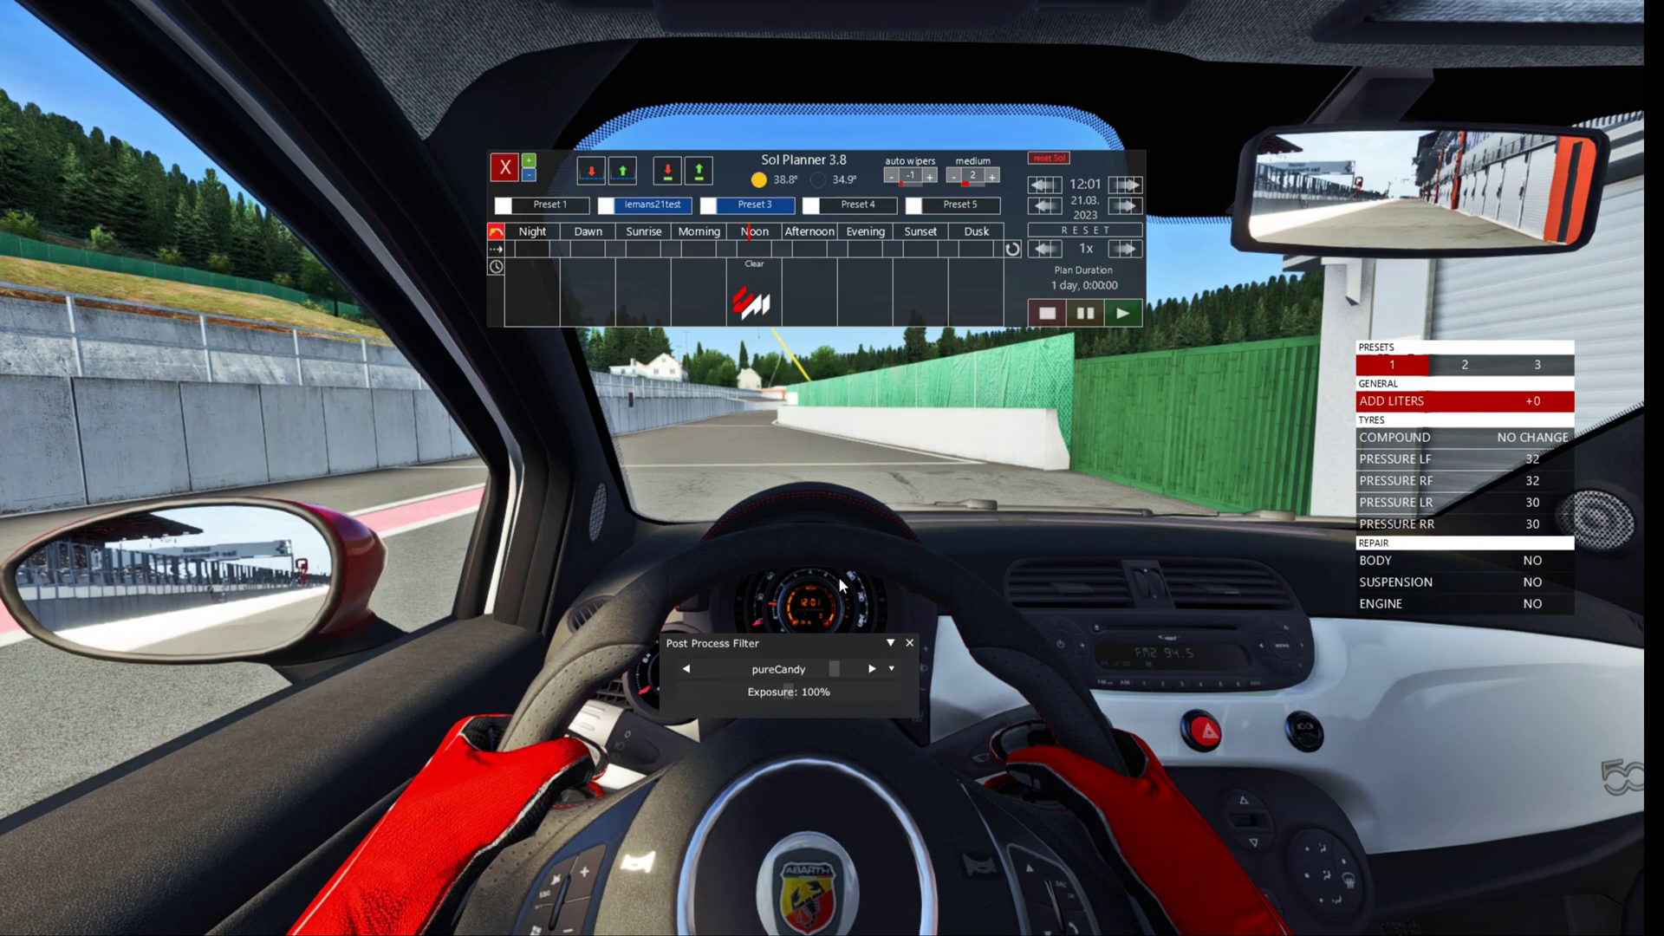
{"action": "left_click", "coordinate": [909, 643]}
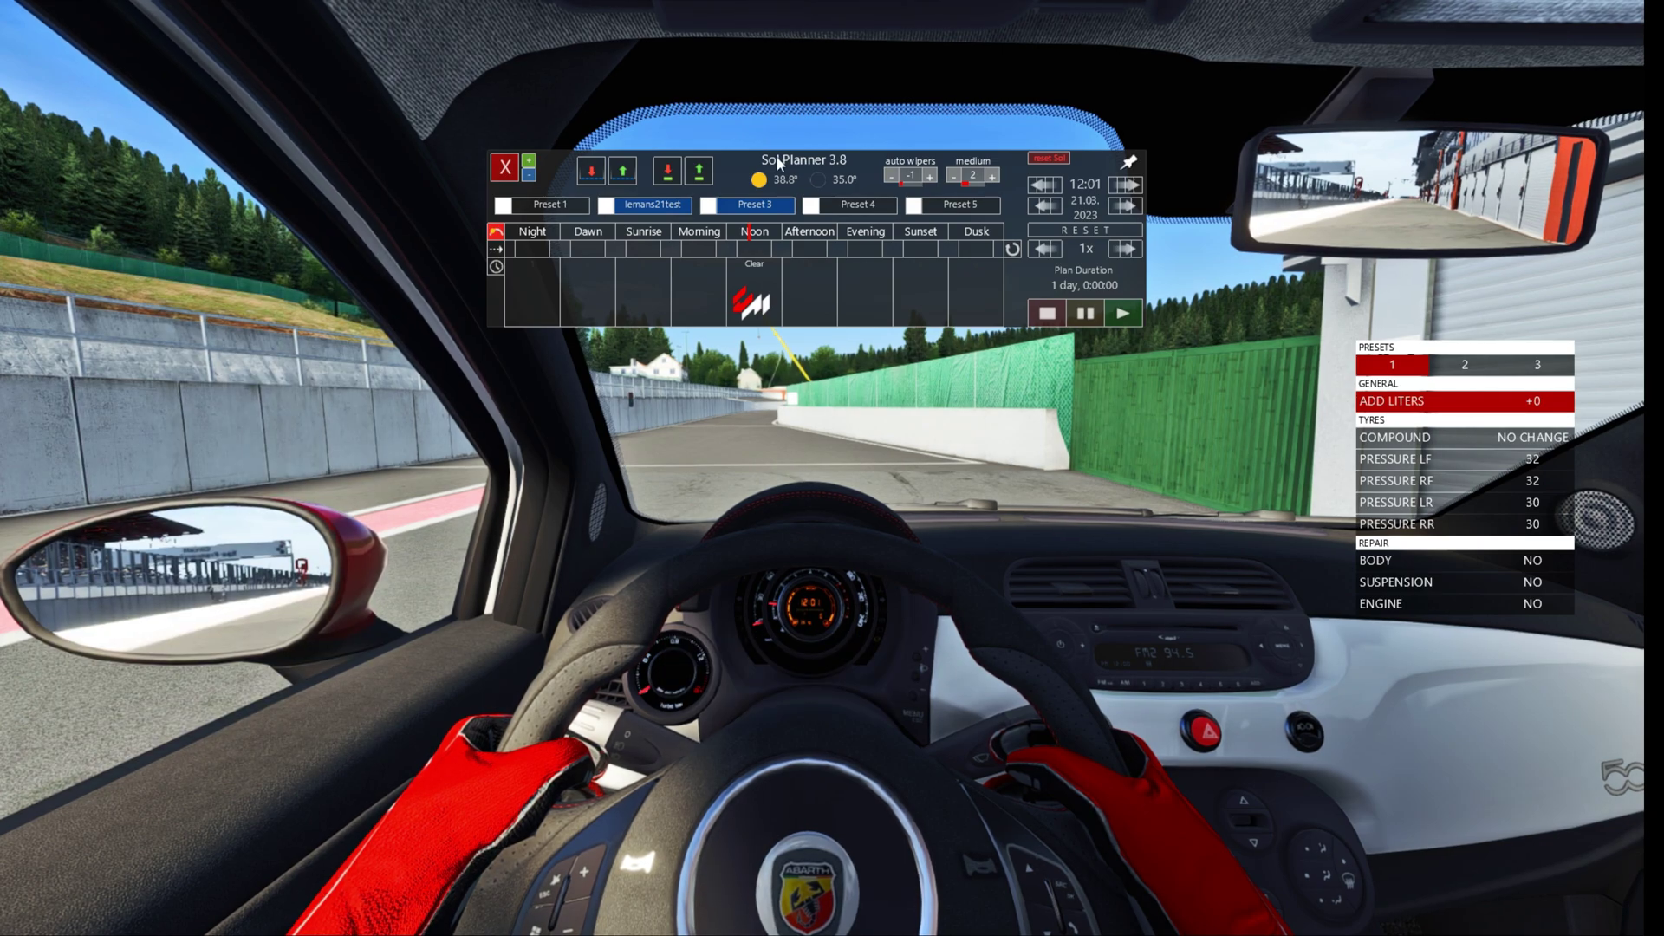
Step: Move Sol Planner clear of the windscreen and set its Noon slot weather to Heavy Thunderstorm
{"action": "left_click_drag", "start_coordinate": [777, 161], "coordinate": [463, 287]}
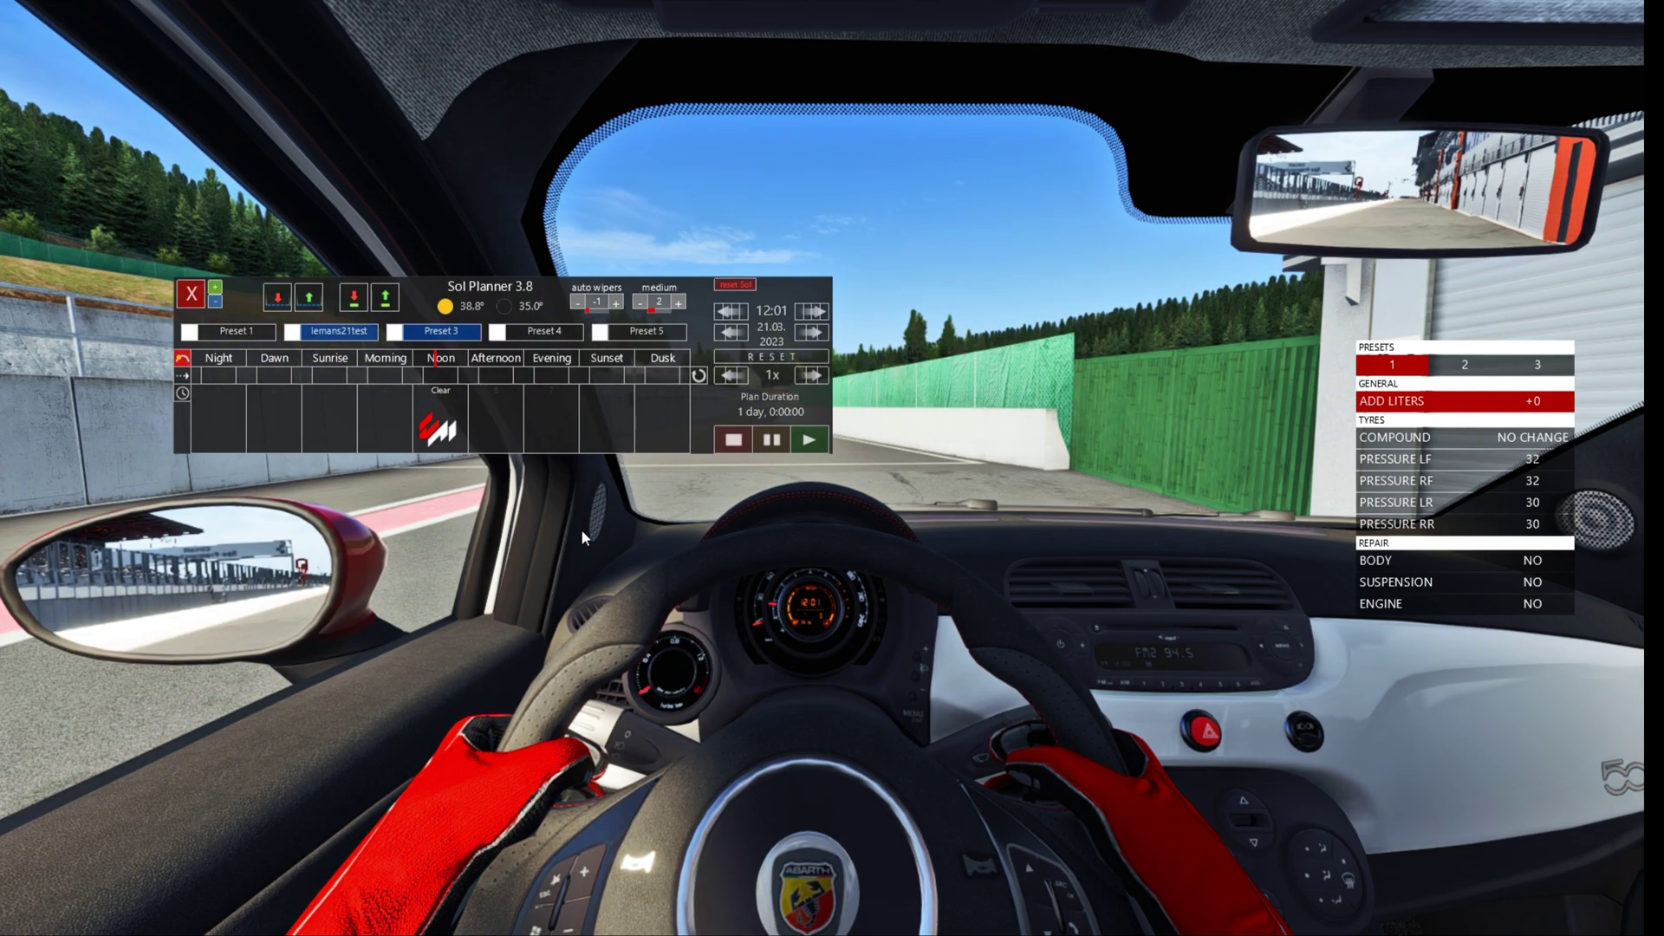
{"action": "left_click", "coordinate": [444, 426]}
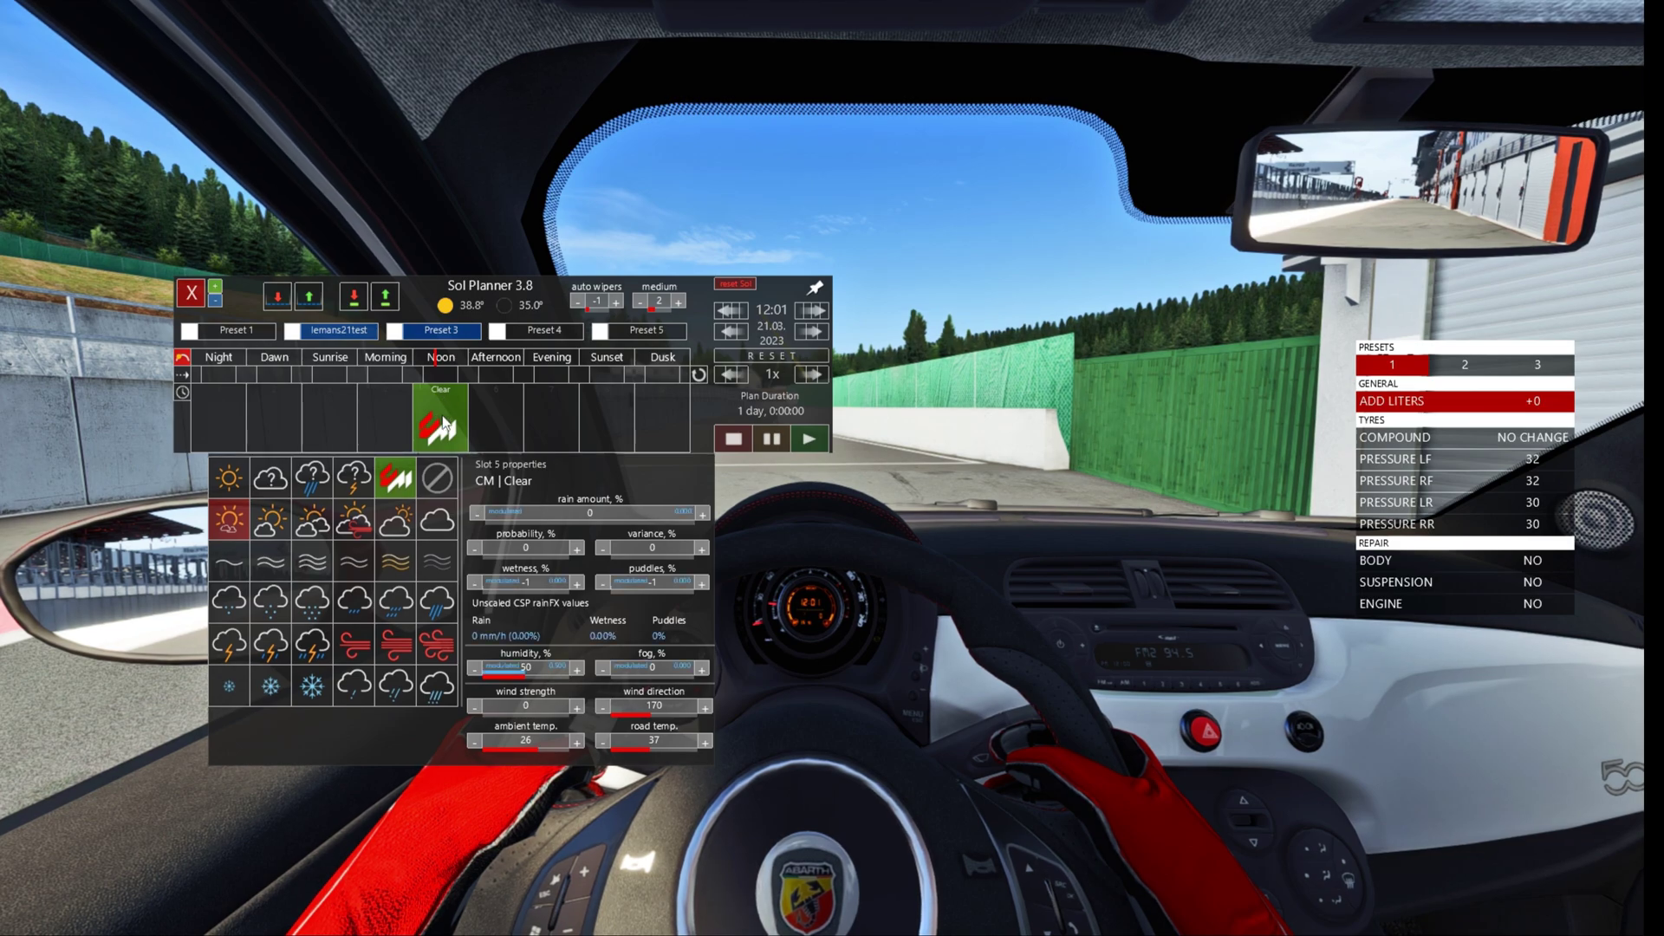
{"action": "left_click", "coordinate": [443, 426]}
{"action": "left_click", "coordinate": [445, 426]}
{"action": "left_click", "coordinate": [314, 648]}
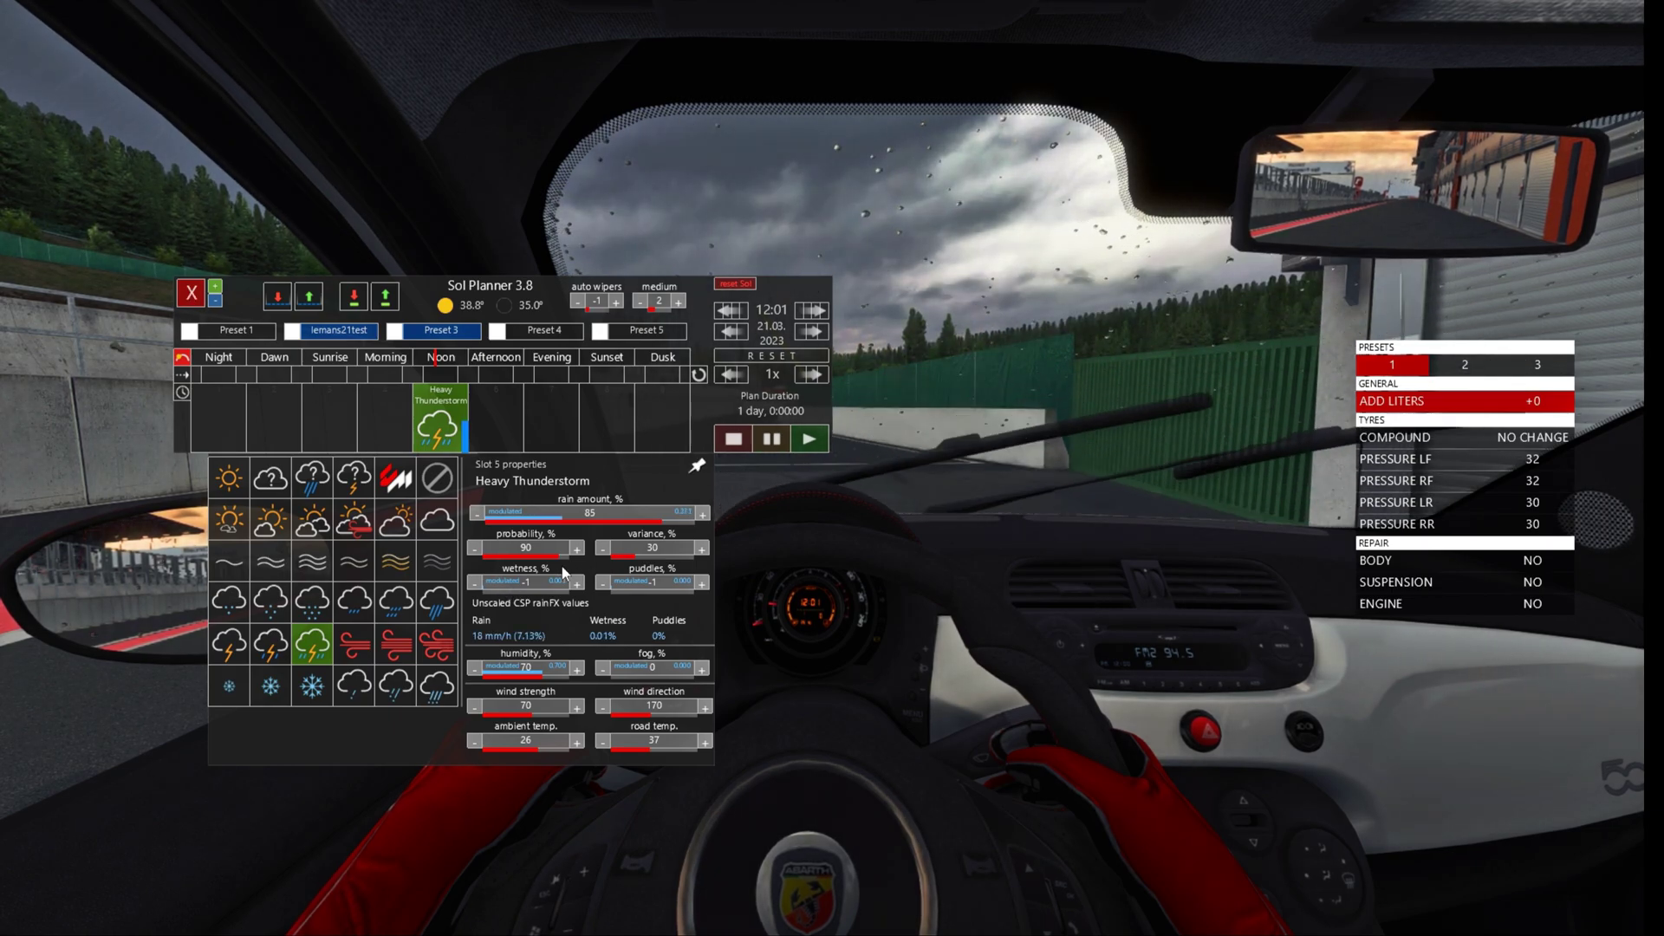
Step: Reposition Sol Planner, set the Heavy Thunderstorm slot's rain amount to 100% and increase its wetness
{"action": "left_click_drag", "start_coordinate": [580, 305], "coordinate": [456, 487]}
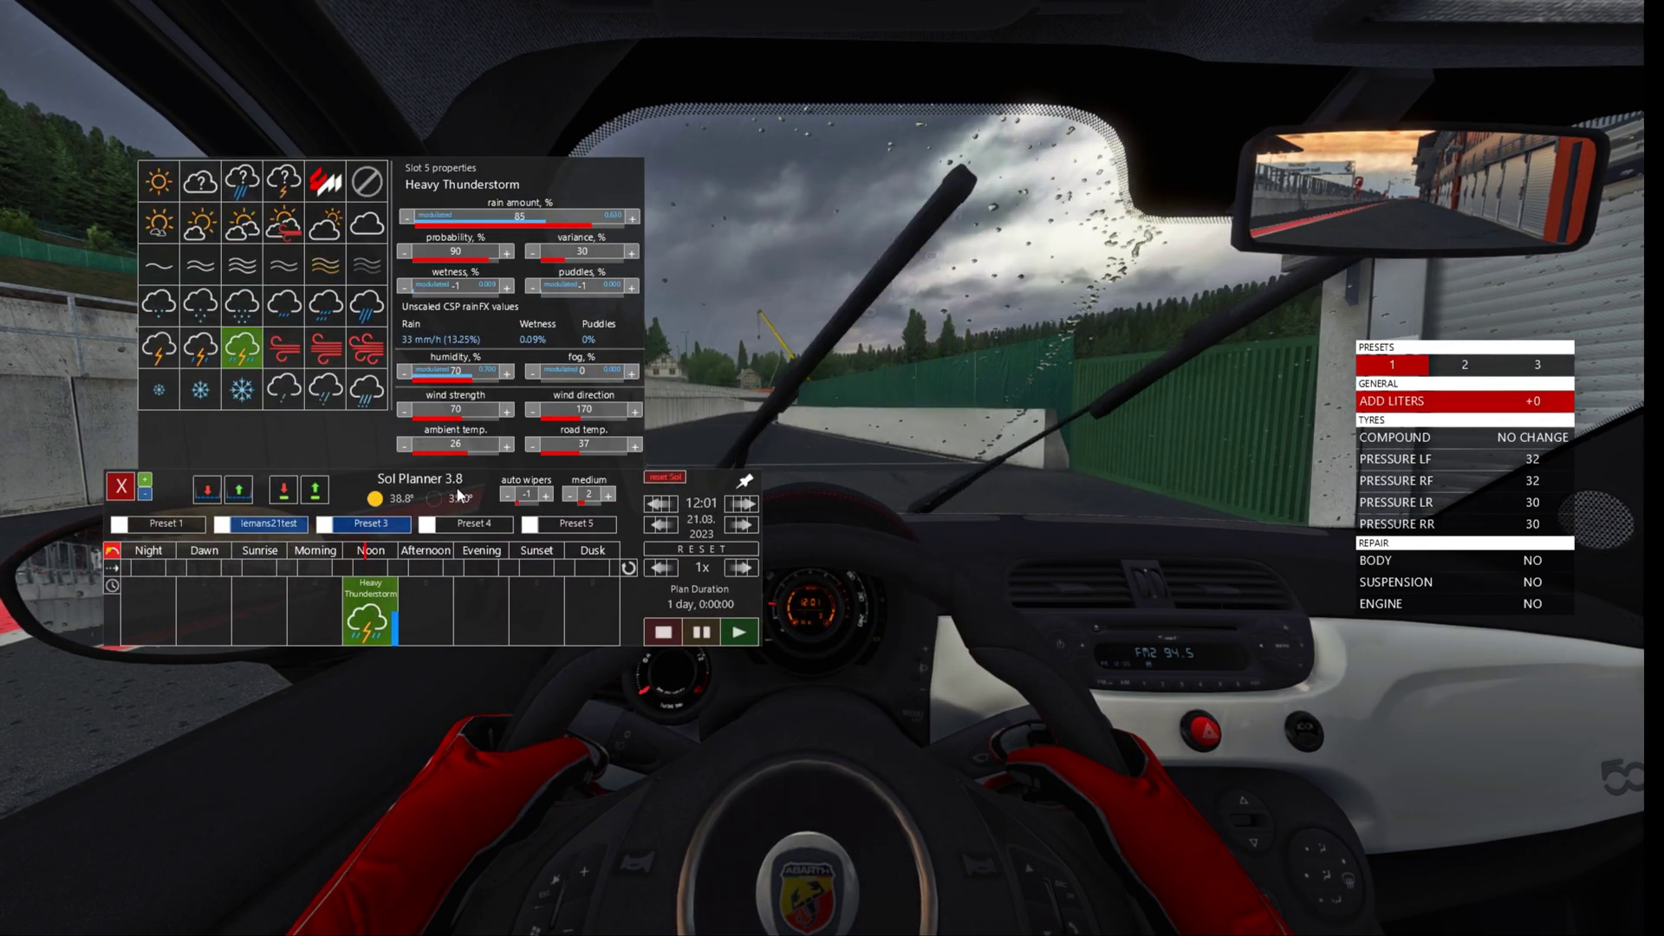
{"action": "left_click", "coordinate": [635, 215]}
{"action": "left_click", "coordinate": [635, 215]}
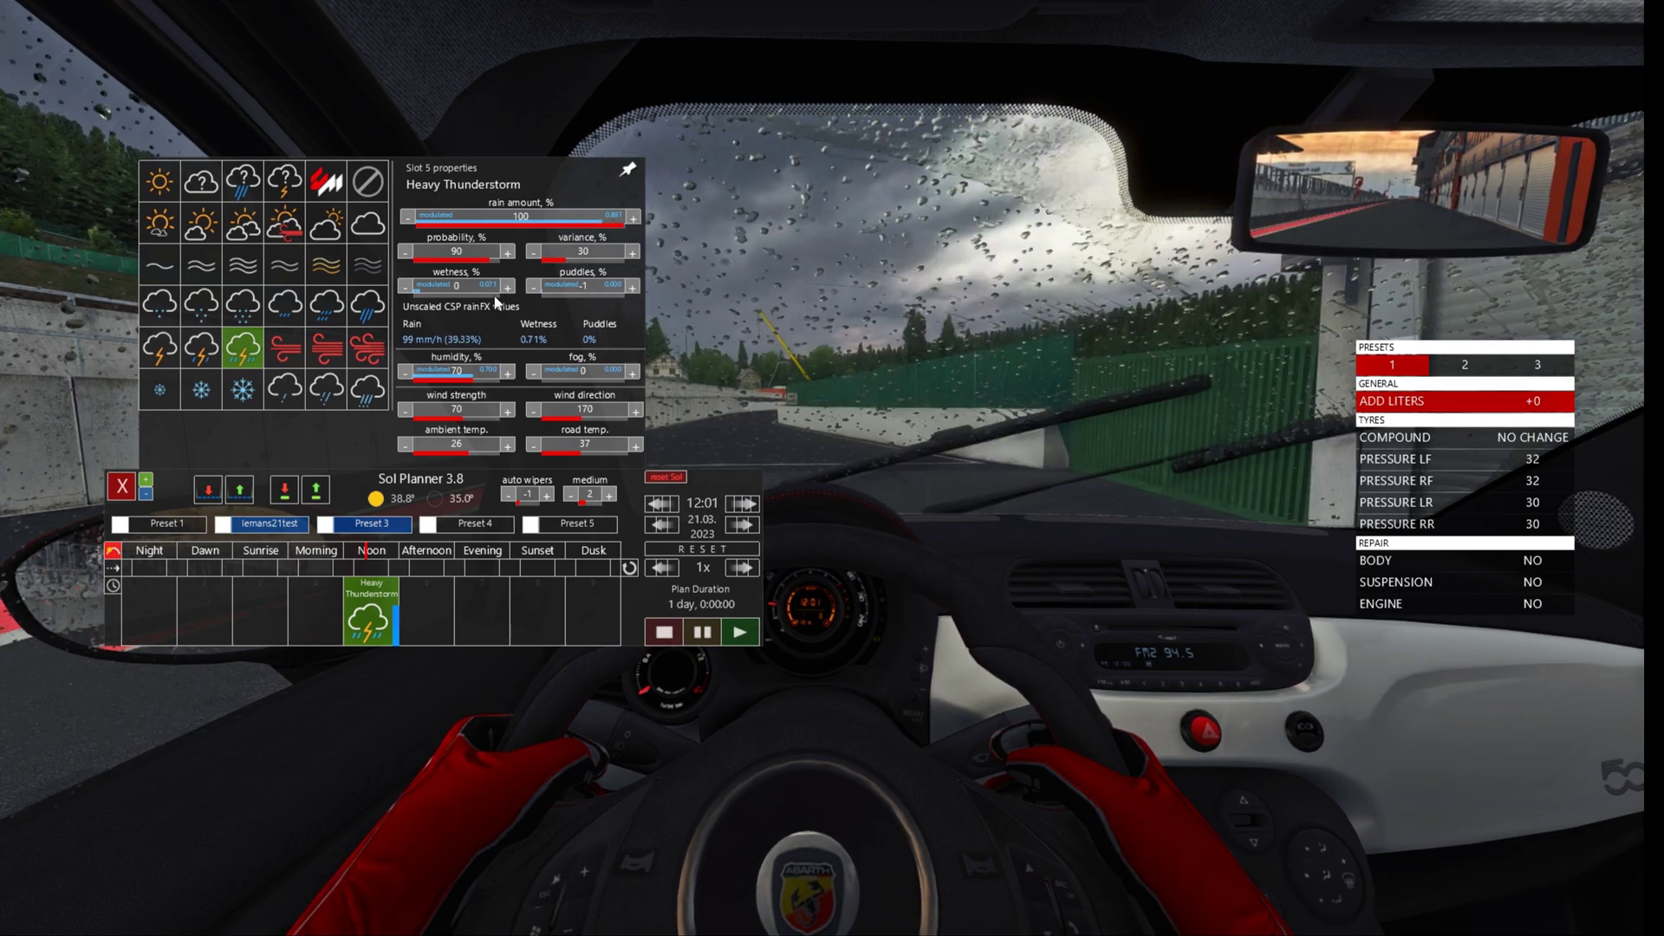
{"action": "left_click", "coordinate": [500, 286]}
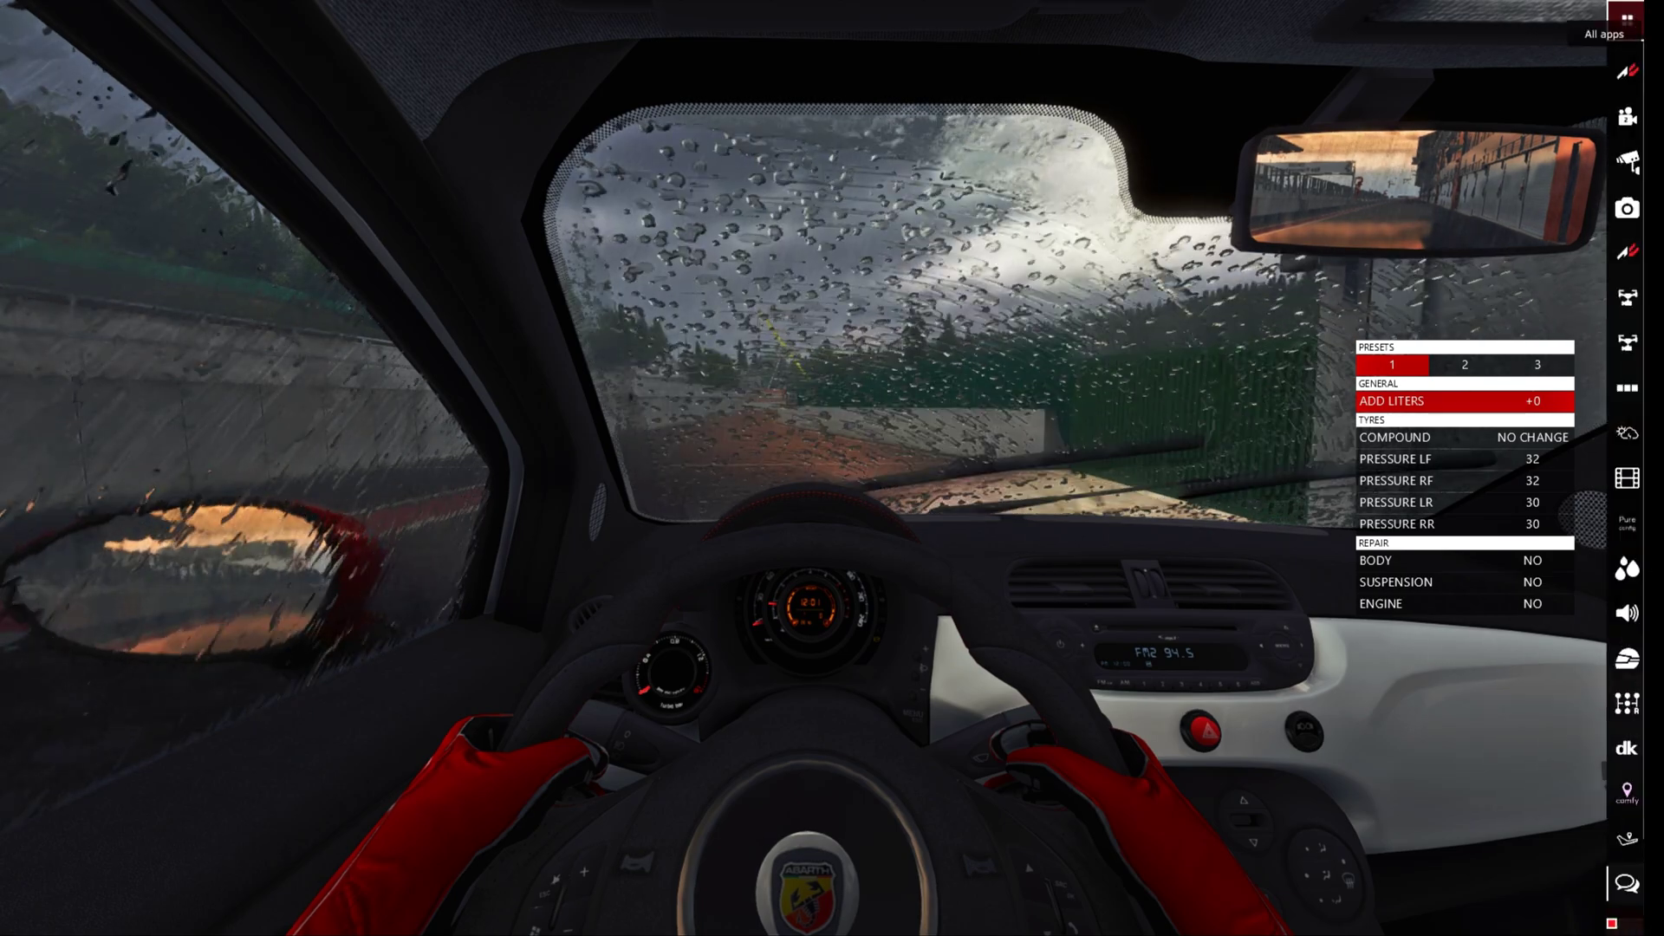
Step: Open the Audio app in the driving session
{"action": "left_click", "coordinate": [1623, 613]}
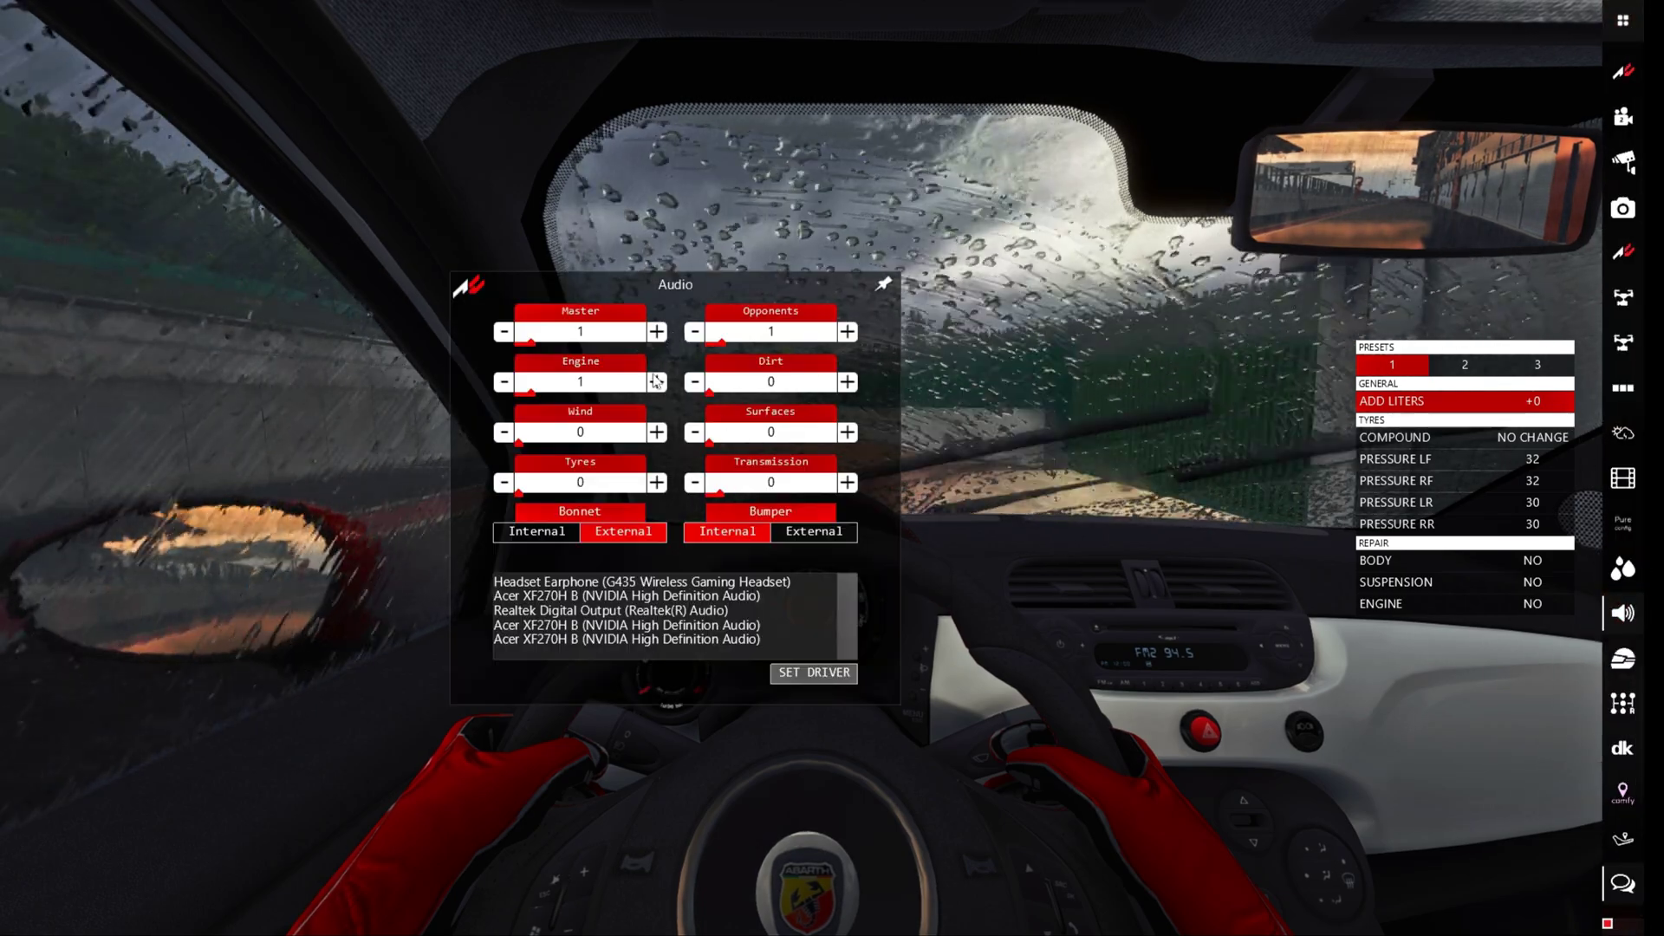